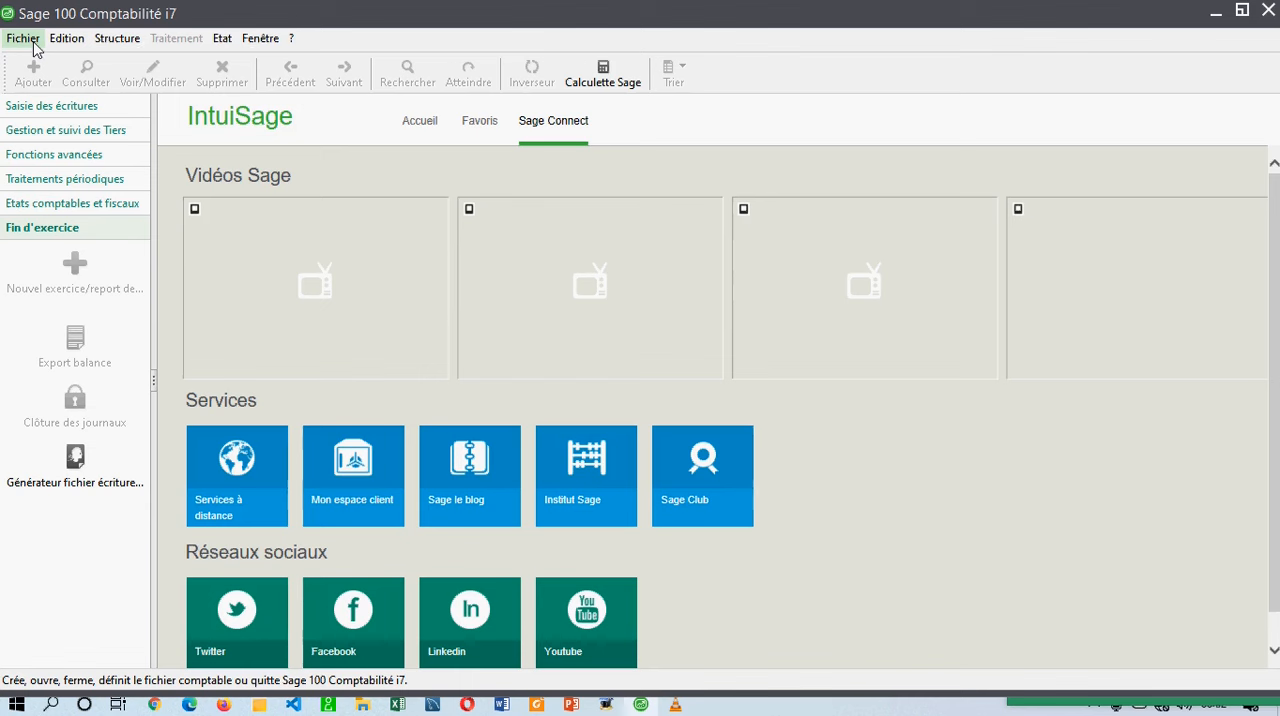
{"action": "left_click", "coordinate": [24, 40]}
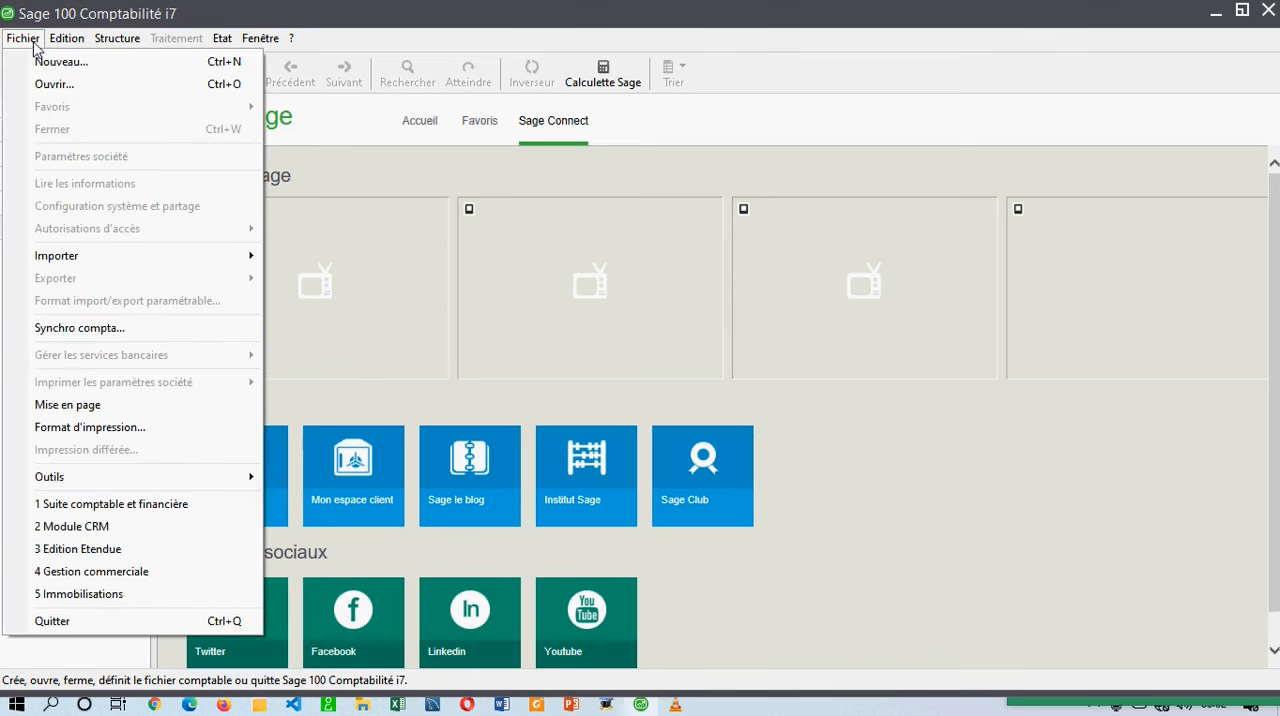
{"action": "left_click", "coordinate": [92, 66]}
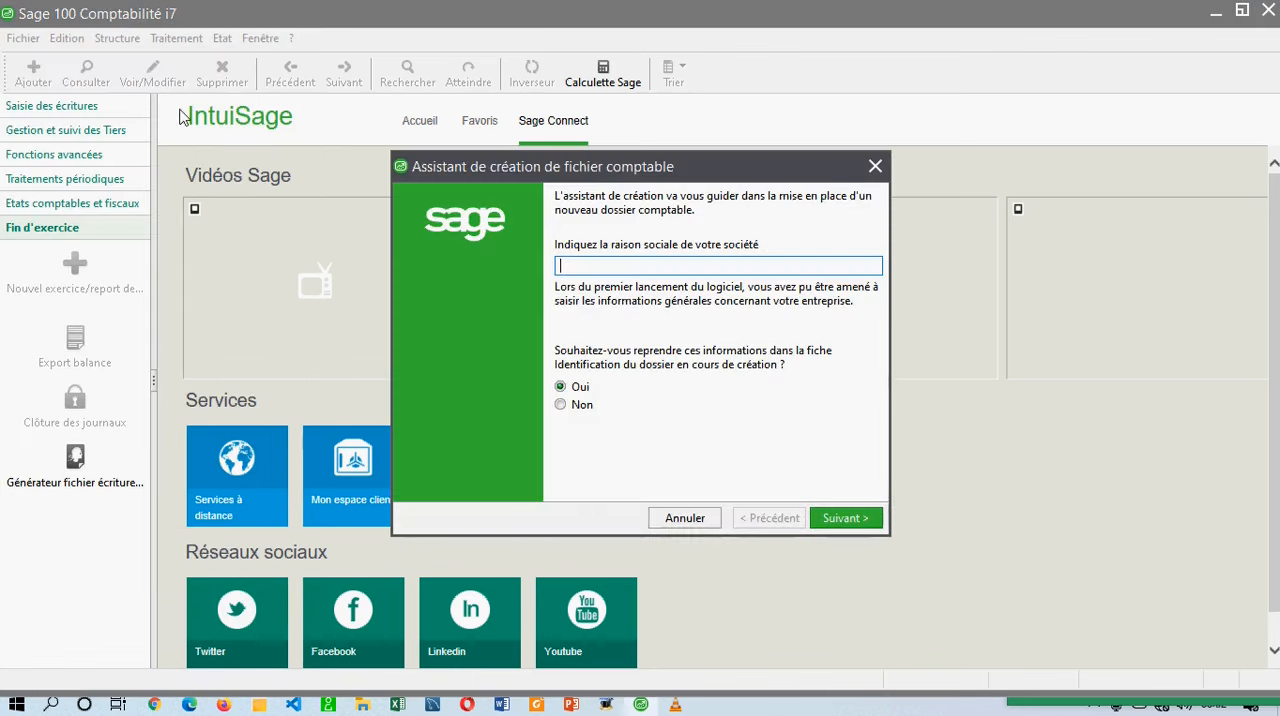
{"action": "left_click", "coordinate": [875, 167]}
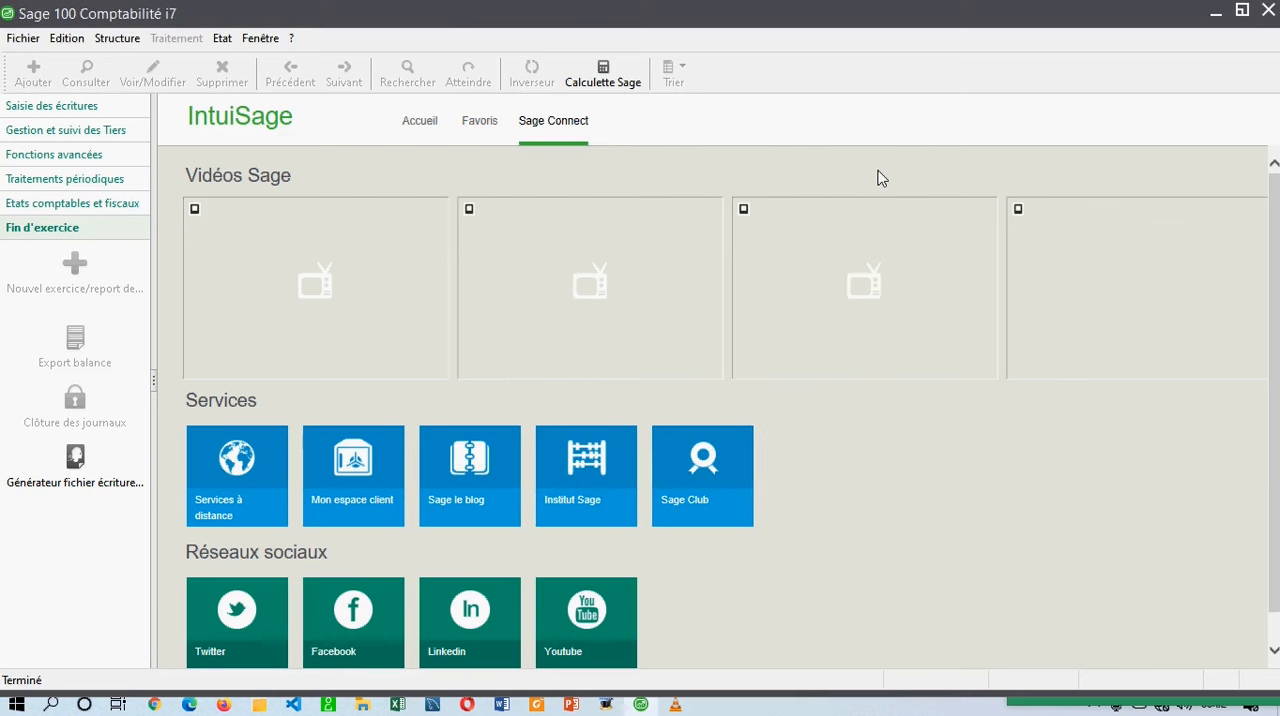
{"action": "left_click_drag", "start_coordinate": [639, 166], "coordinate": [526, 142]}
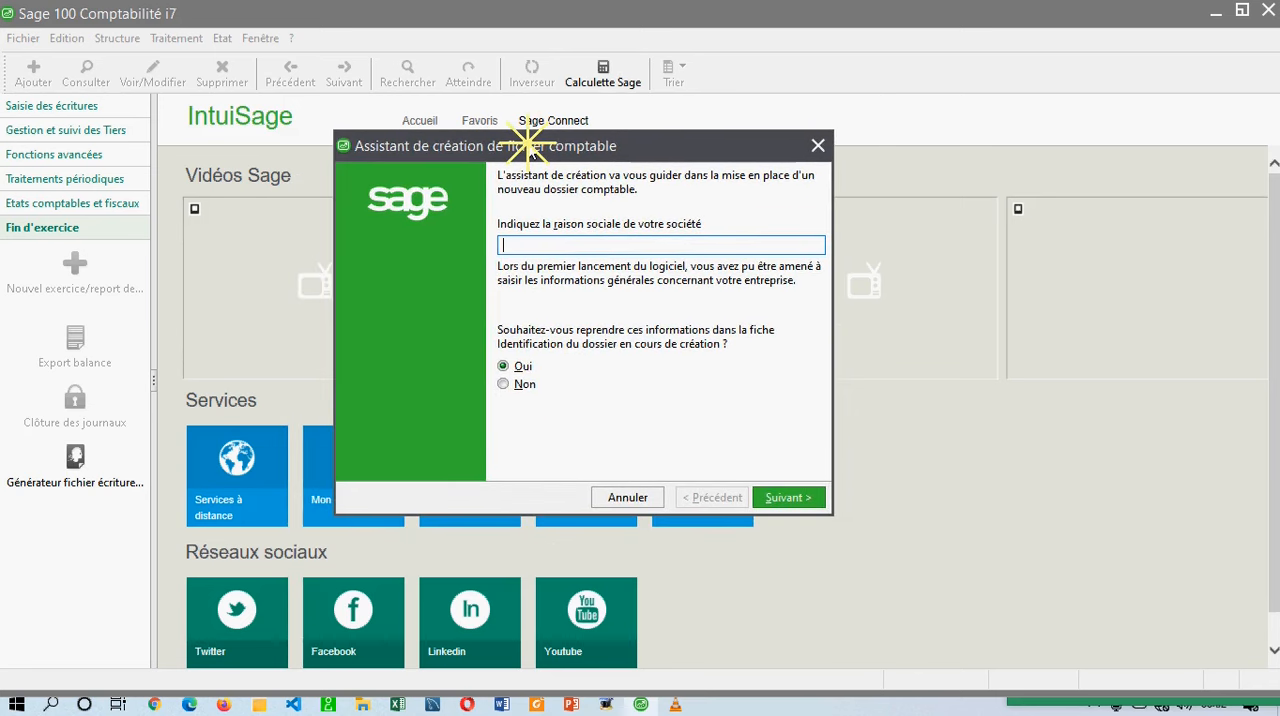
{"action": "left_click", "coordinate": [818, 145]}
Start a new accounting file, enter PROXIMA TECHNOLOGIES as the company name, and continue to the company details.
{"action": "left_click", "coordinate": [22, 38]}
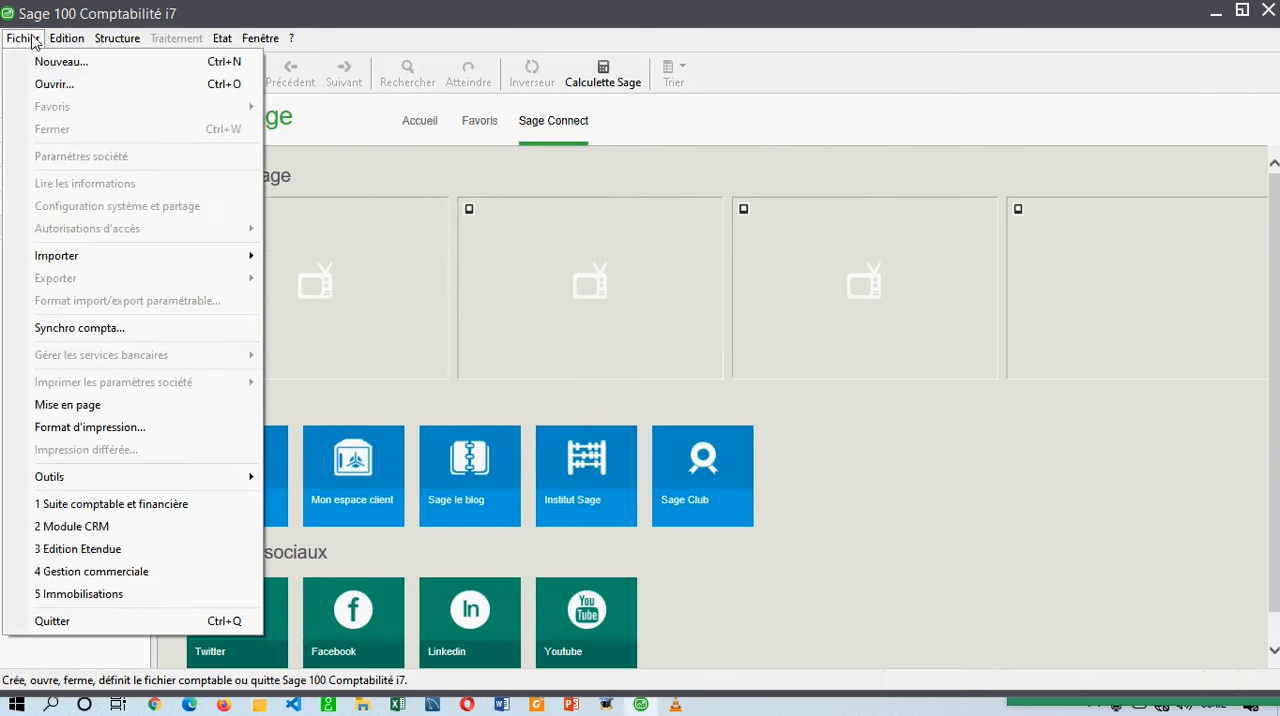
{"action": "left_click", "coordinate": [212, 68]}
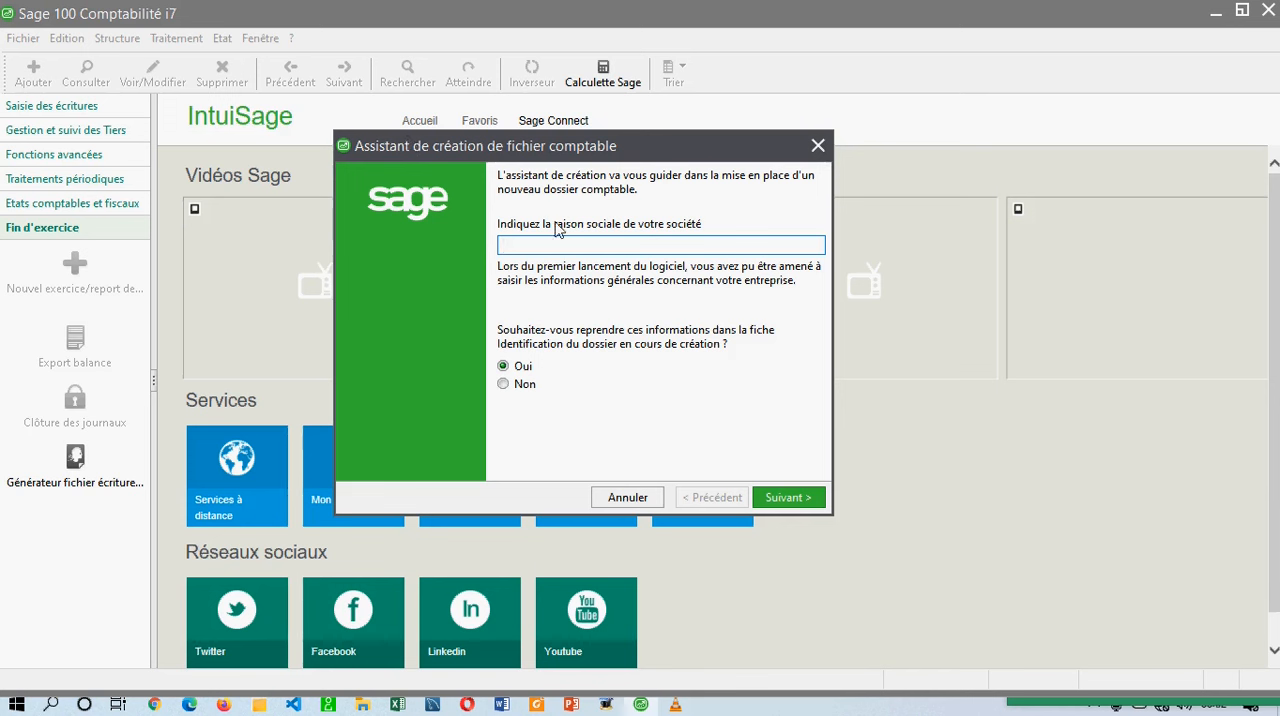
{"action": "type", "text": "PROXIMA TECHNO"}
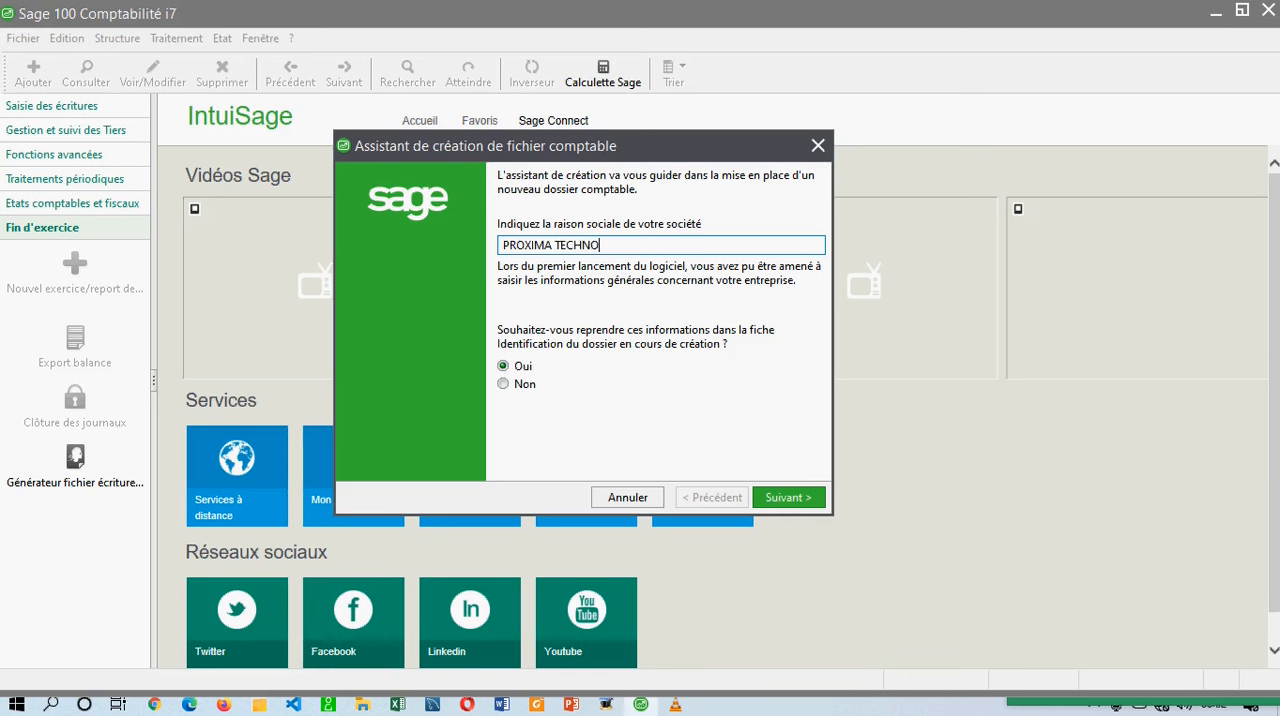
{"action": "type", "text": "LOGIES"}
{"action": "left_click", "coordinate": [641, 249]}
{"action": "left_click_drag", "start_coordinate": [641, 249], "coordinate": [490, 248]}
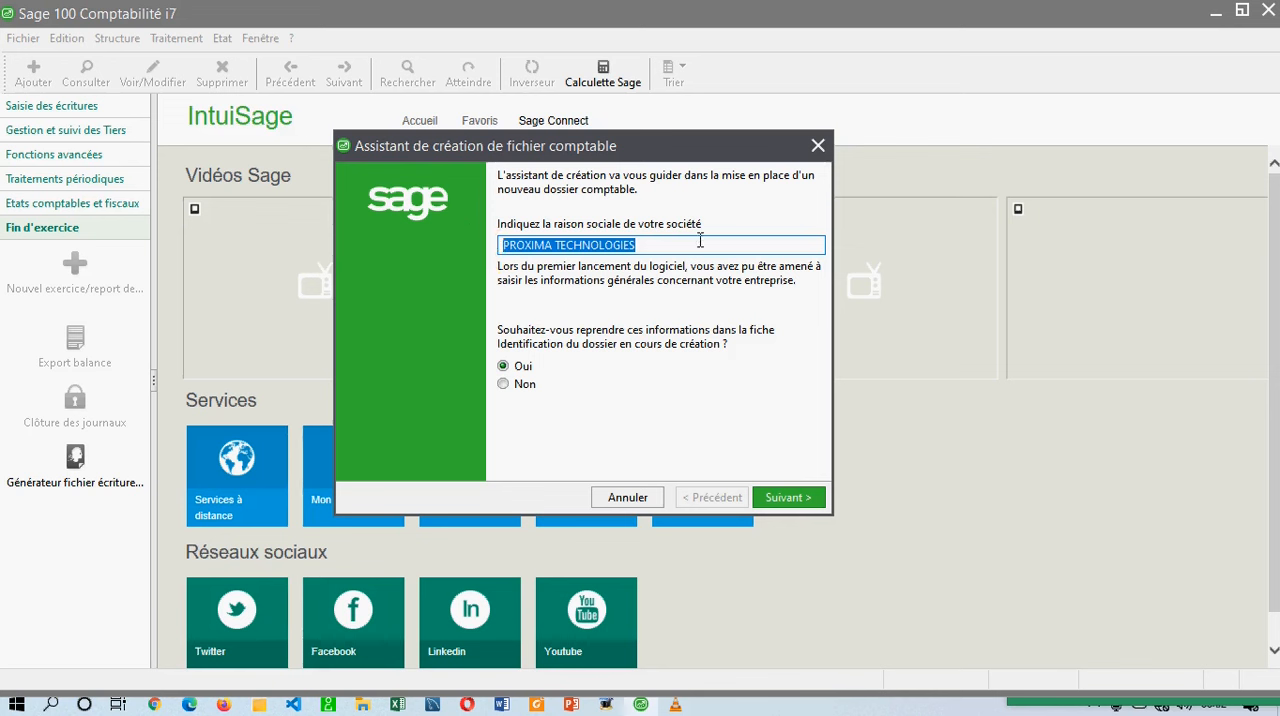
{"action": "left_click_drag", "start_coordinate": [506, 286], "coordinate": [667, 278]}
{"action": "left_click", "coordinate": [780, 497]}
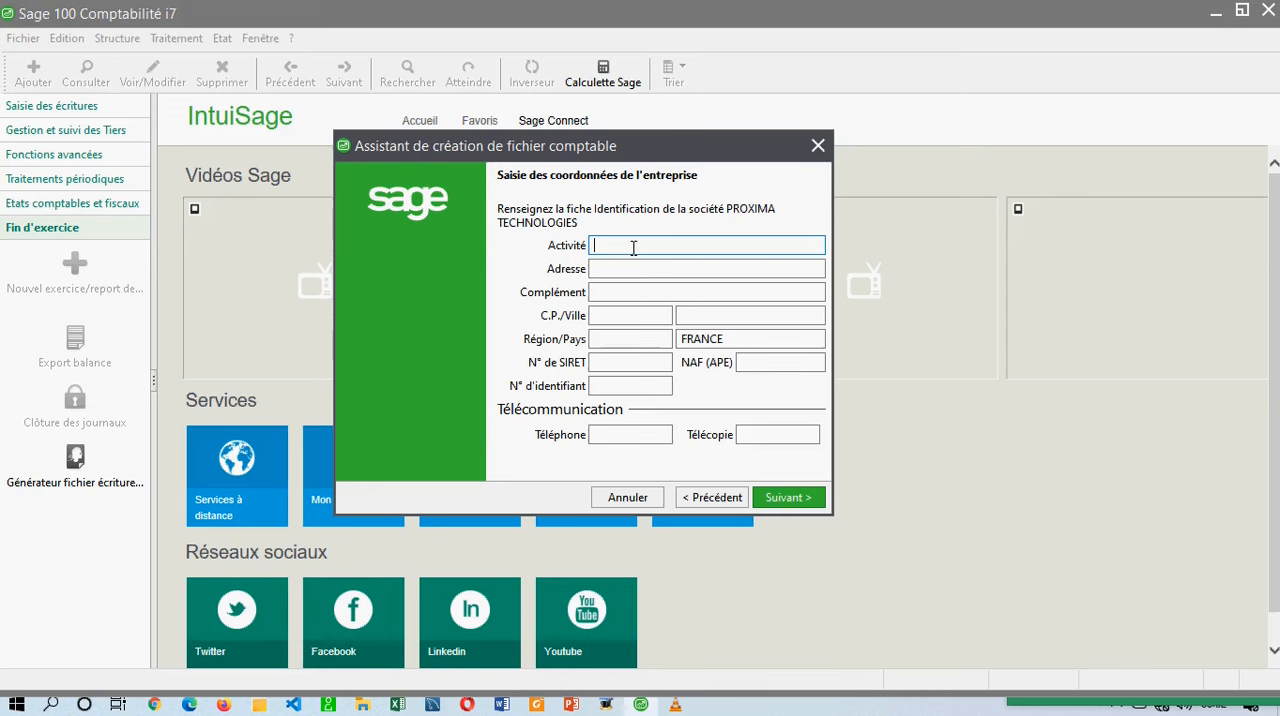
Enter "INGENIERIE LOGICIELLE, VENTE DU MAT" as the company's activity.
{"action": "type", "text": "VENTE"}
{"action": "key", "text": "BackSpace"}
{"action": "key", "text": "BackSpace"}
{"action": "key", "text": "BackSpace"}
{"action": "key", "text": "BackSpace"}
{"action": "type", "text": "INGENIERIE LOGICIELLE  VENTE DU "}
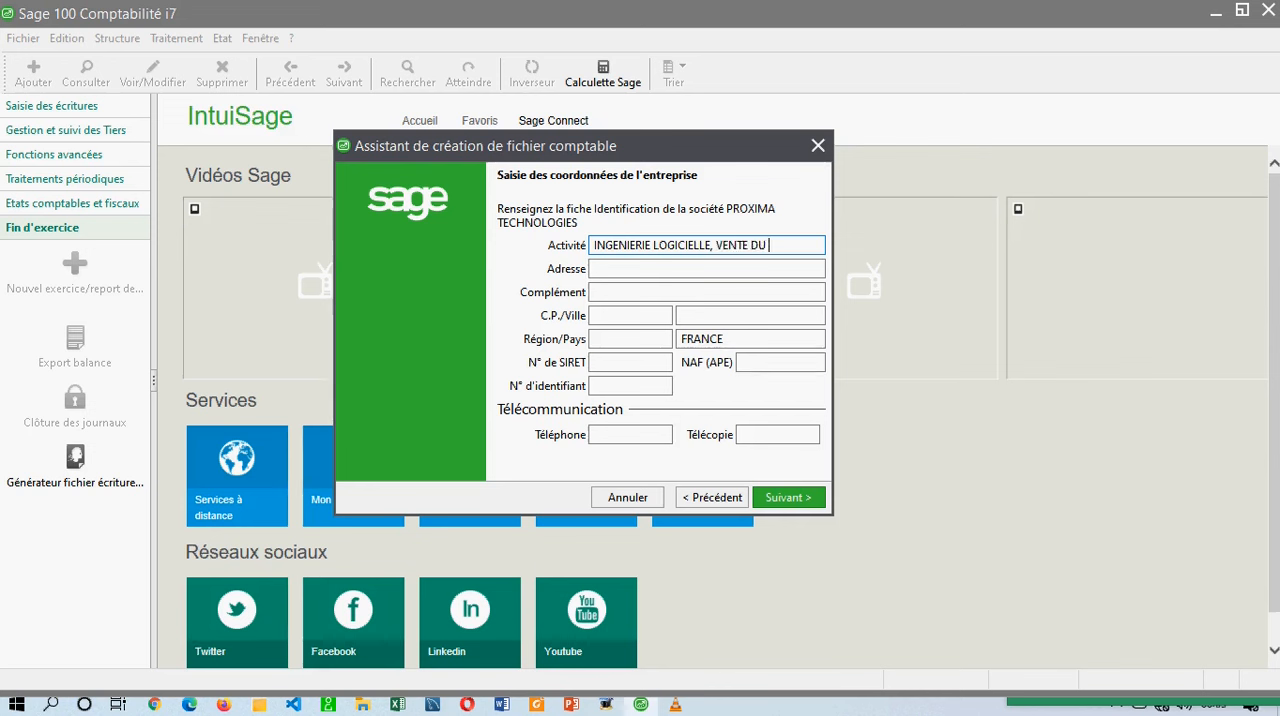
{"action": "type", "text": "MAT"}
Shorten the company's activity to "INGENIERIE LOGICIELLE".
{"action": "left_click_drag", "start_coordinate": [808, 246], "coordinate": [582, 242]}
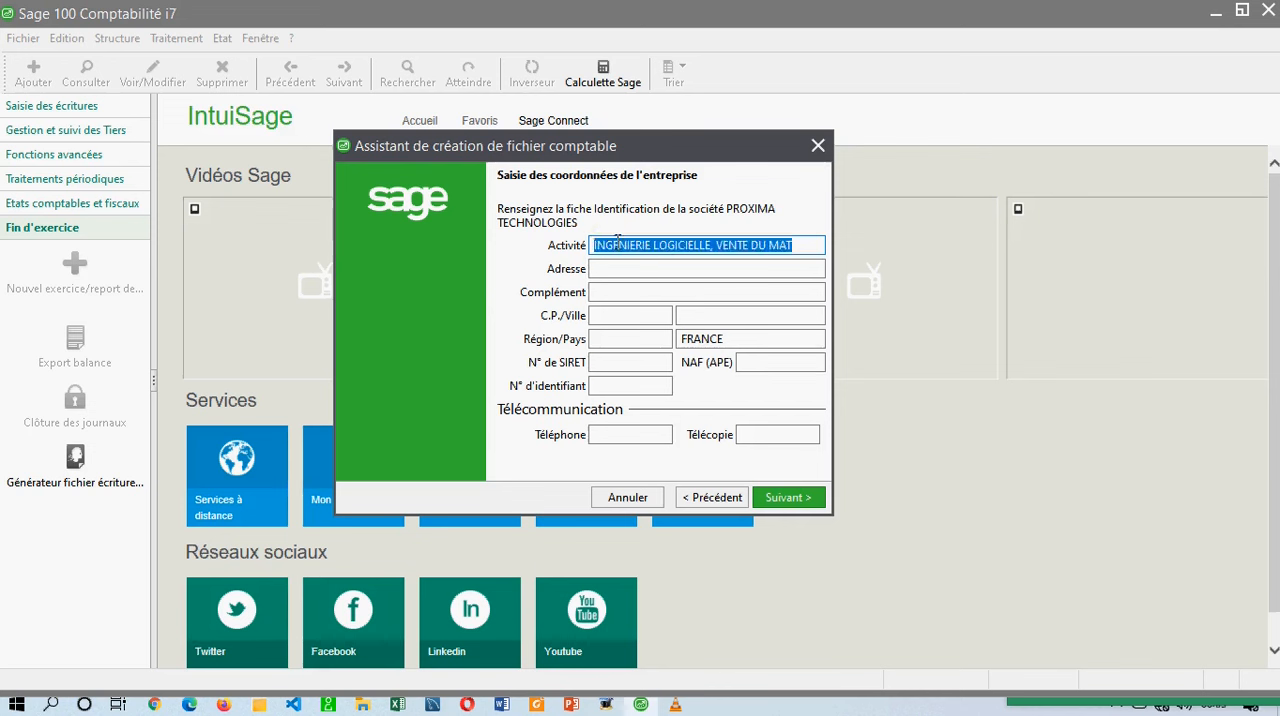
{"action": "left_click_drag", "start_coordinate": [716, 248], "coordinate": [820, 240]}
{"action": "key", "text": "Delete"}
{"action": "key", "text": "BackSpace"}
Fill in the company's address and its address complement with the street and district.
{"action": "left_click", "coordinate": [711, 268]}
{"action": "type", "text": "DOUALA CAMEROUN"}
{"action": "key", "text": "Tab"}
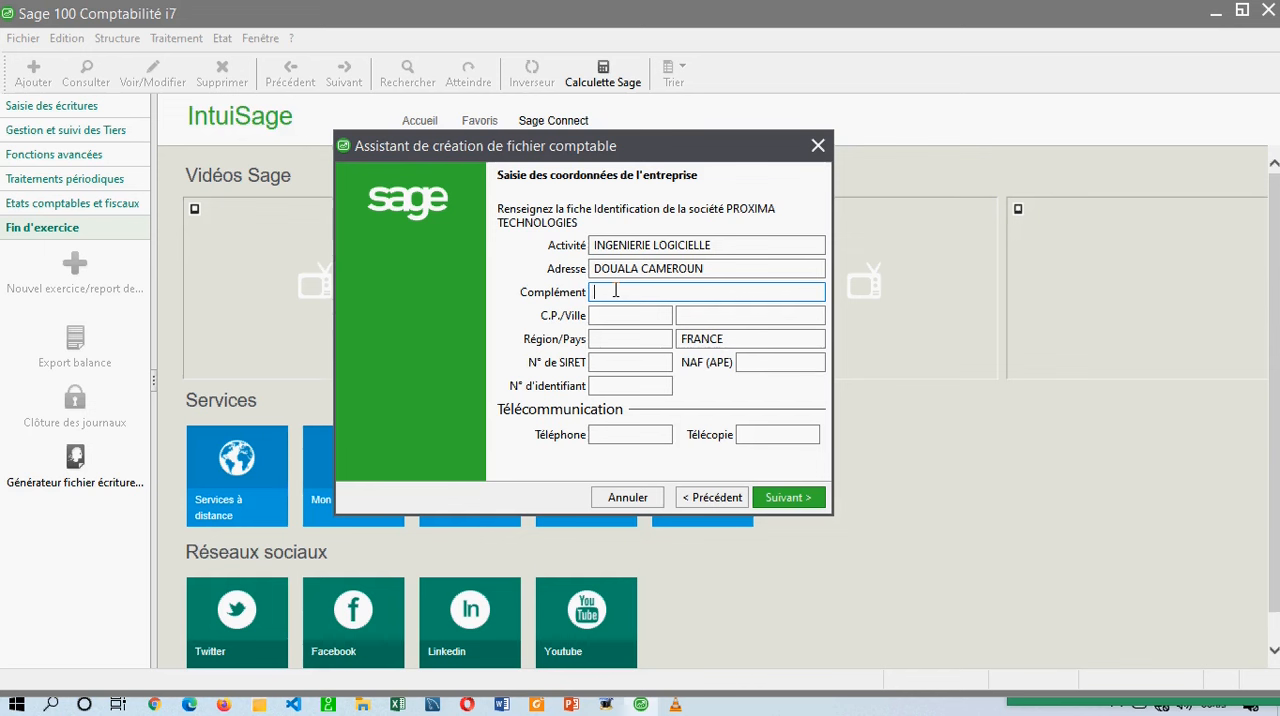
{"action": "type", "text": "RUE DES PAVET BEPANDA"}
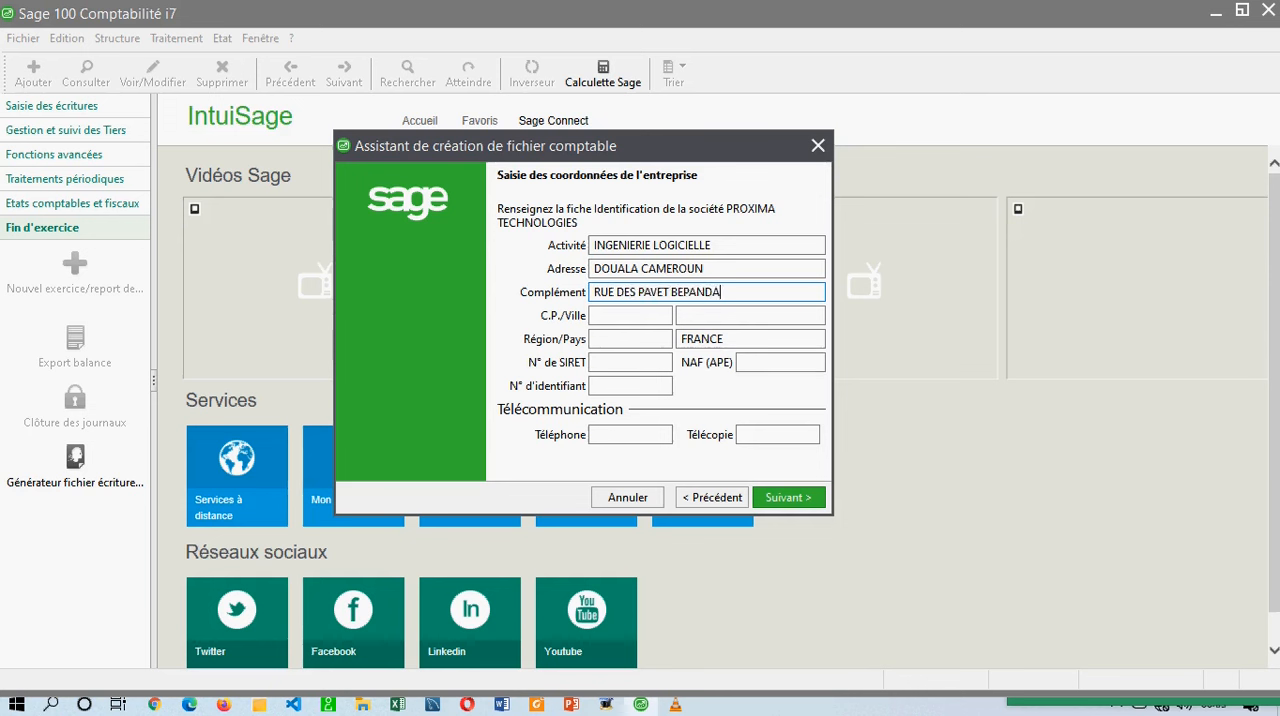
Enter the company's postal code and city.
{"action": "left_click", "coordinate": [546, 317]}
{"action": "left_click", "coordinate": [628, 315]}
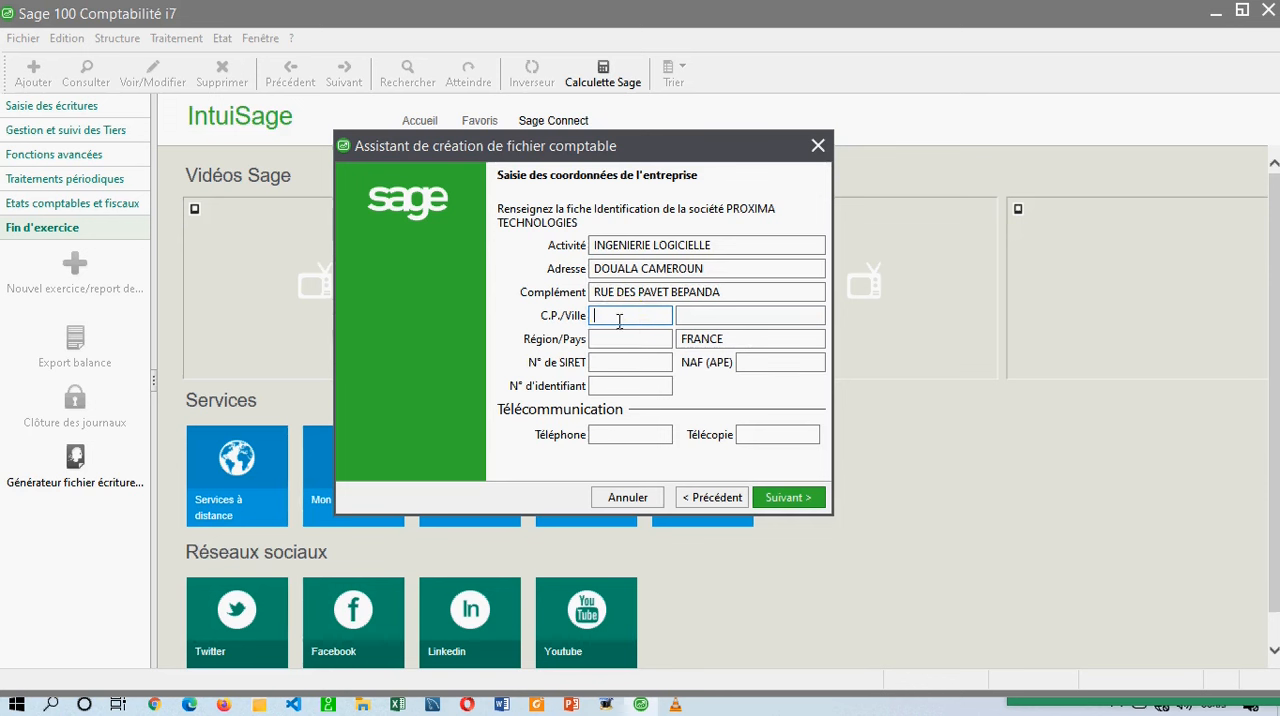
{"action": "type", "text": "123"}
{"action": "key", "text": "Tab"}
{"action": "type", "text": "DOUALA"}
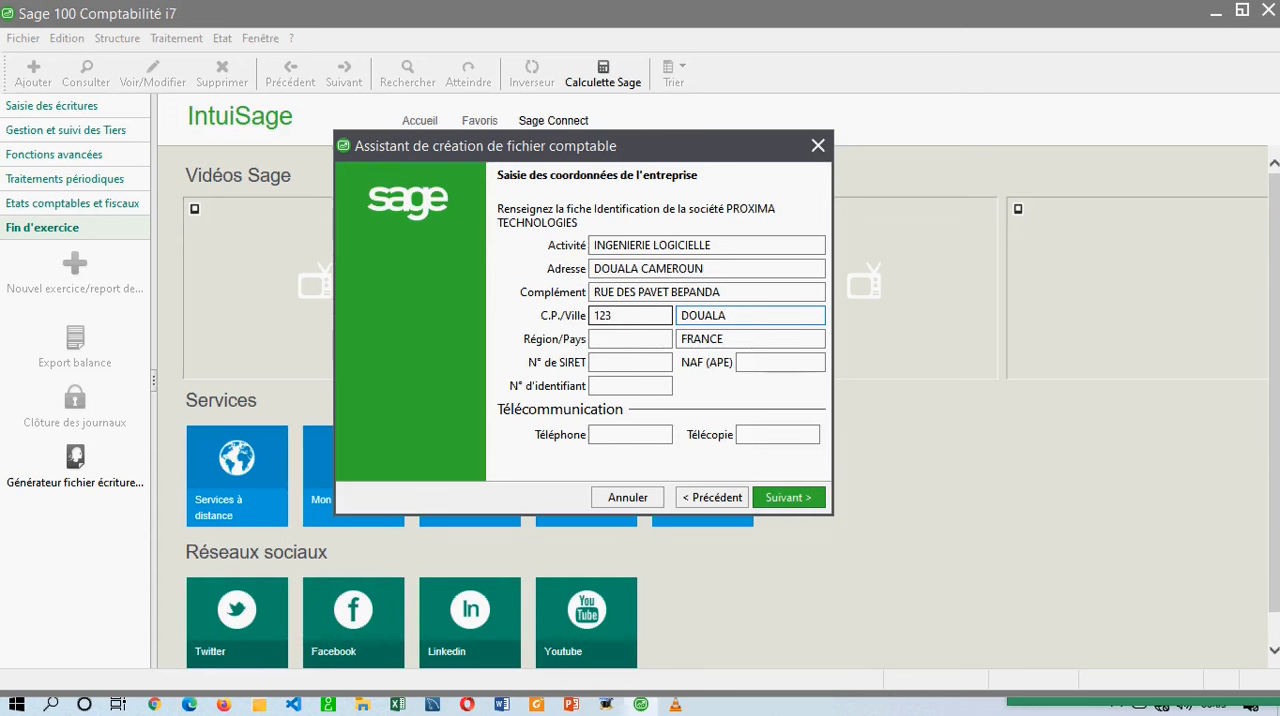
Set the company's region to LITTORAL and its country to CAMEROUN.
{"action": "left_click", "coordinate": [553, 335]}
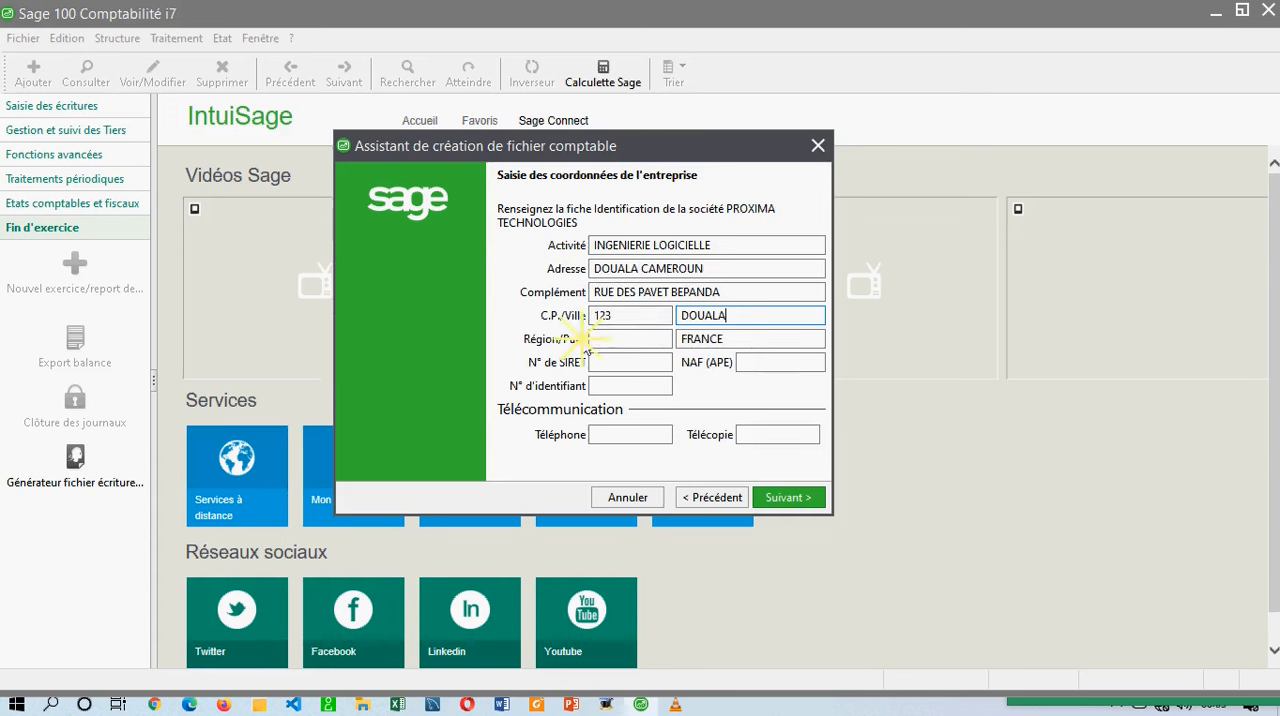
{"action": "left_click", "coordinate": [746, 338]}
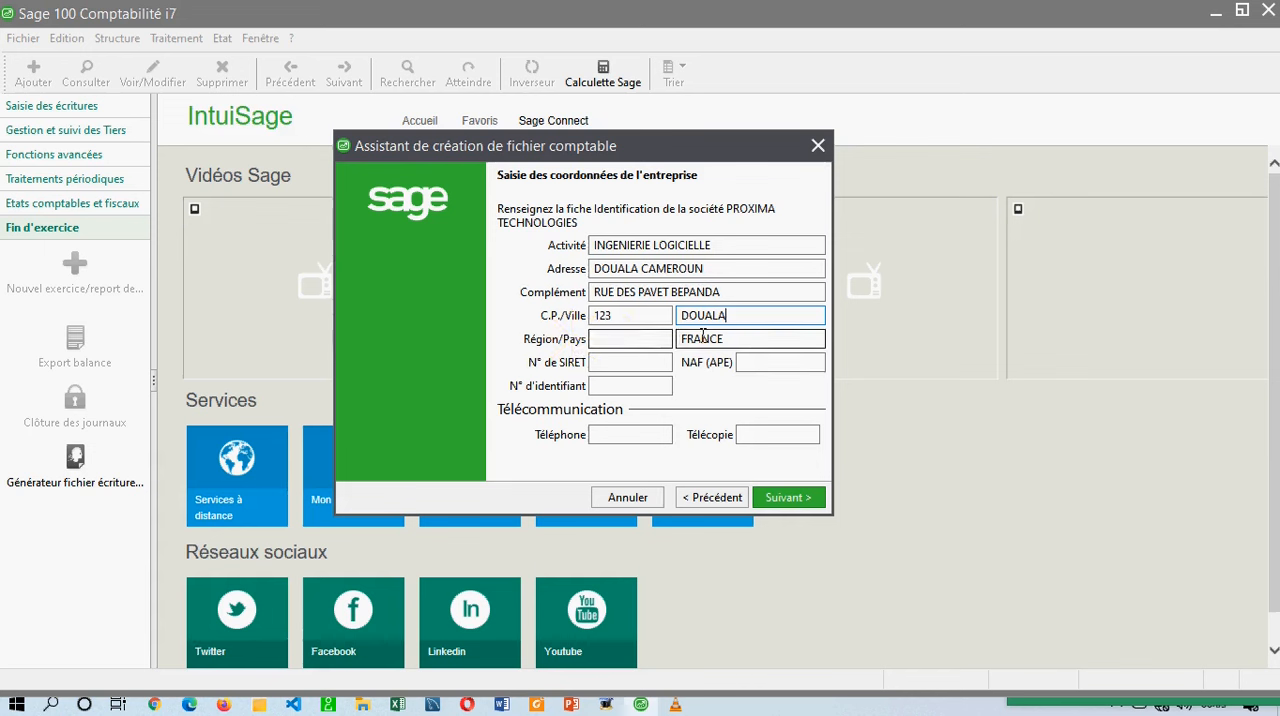
{"action": "left_click", "coordinate": [632, 340]}
{"action": "type", "text": "LITTORAL"}
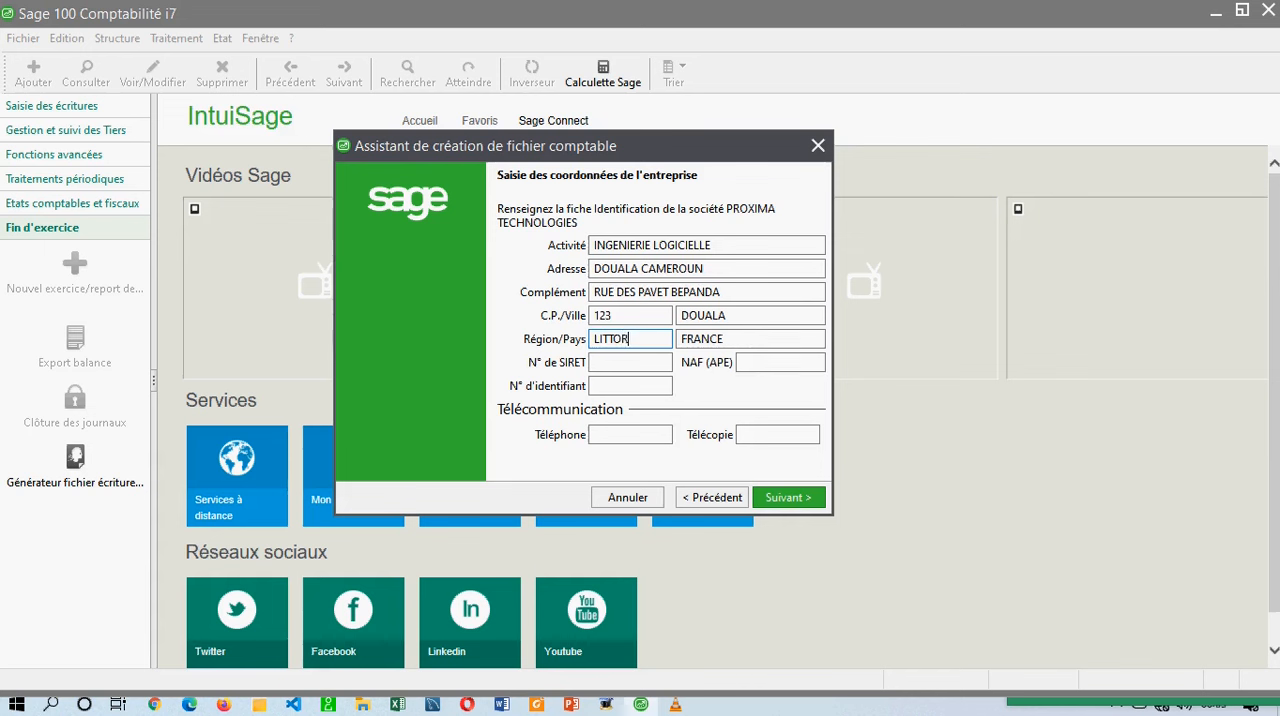
{"action": "key", "text": "Tab"}
{"action": "type", "text": "CAMEROUN"}
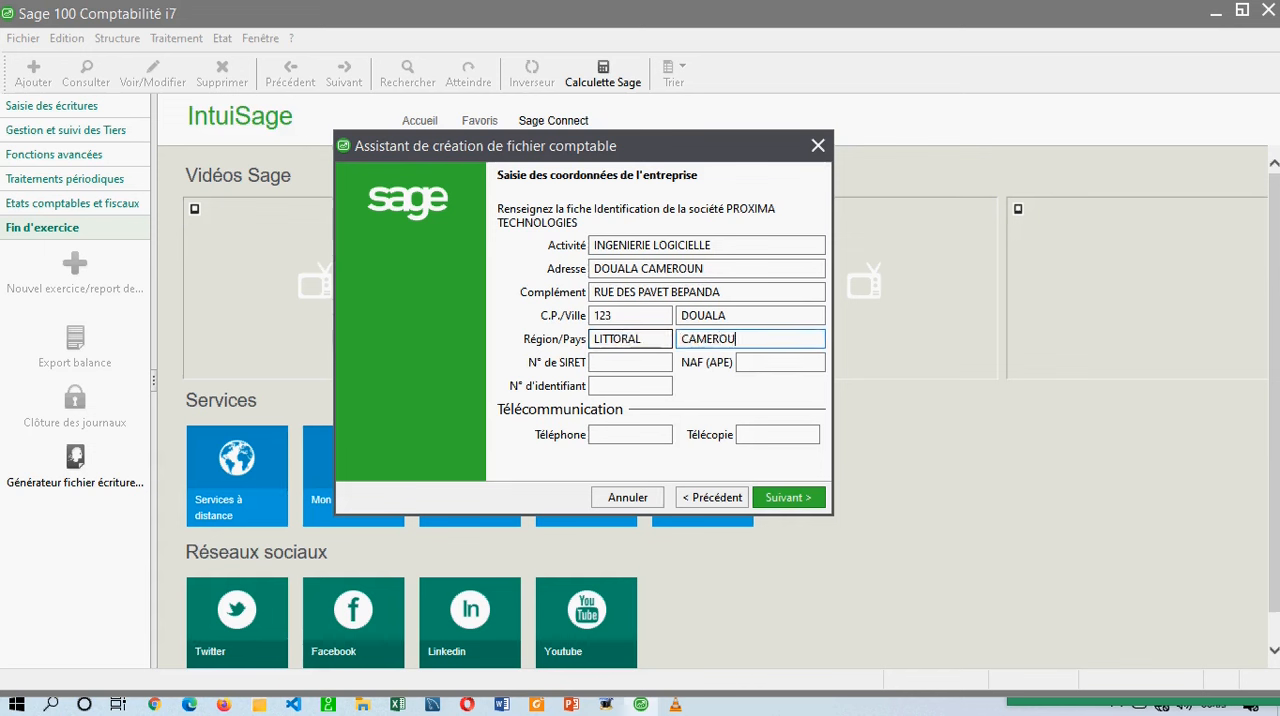
Enter the company's identification number, leaving the SIRET and NAF (APE) values blank.
{"action": "left_click", "coordinate": [607, 364]}
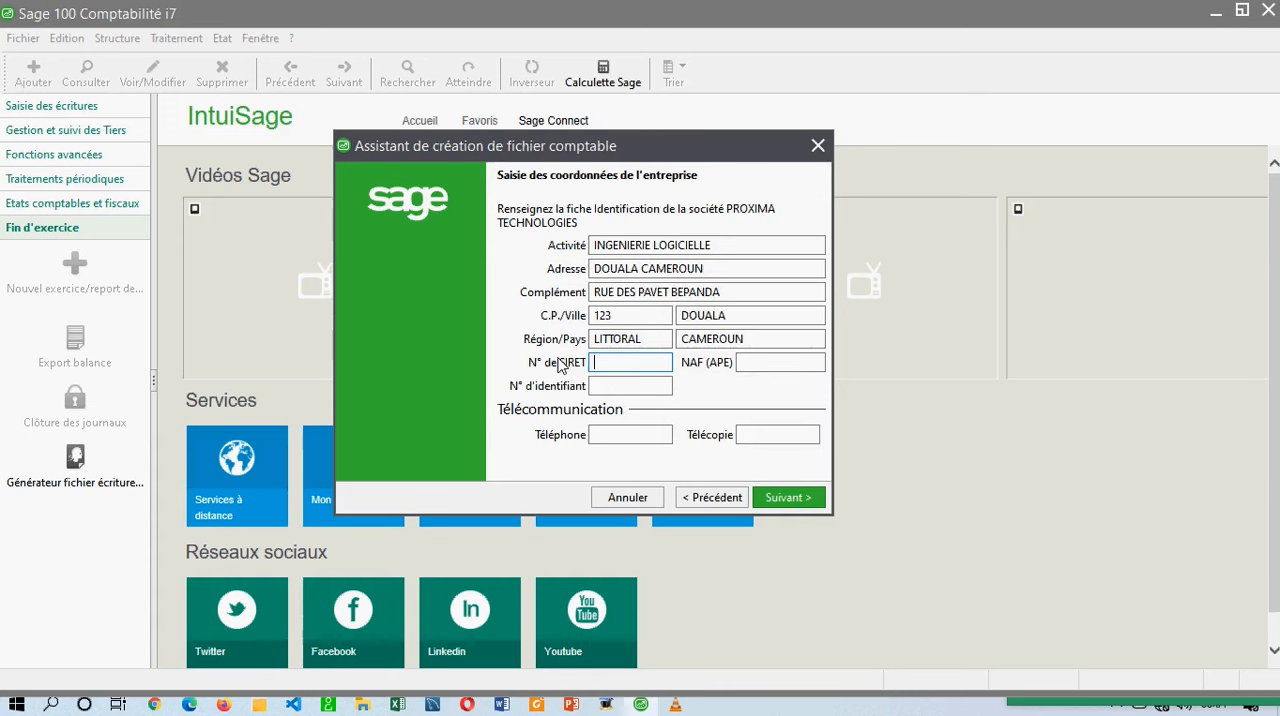
{"action": "left_click", "coordinate": [604, 352]}
{"action": "left_click", "coordinate": [757, 360]}
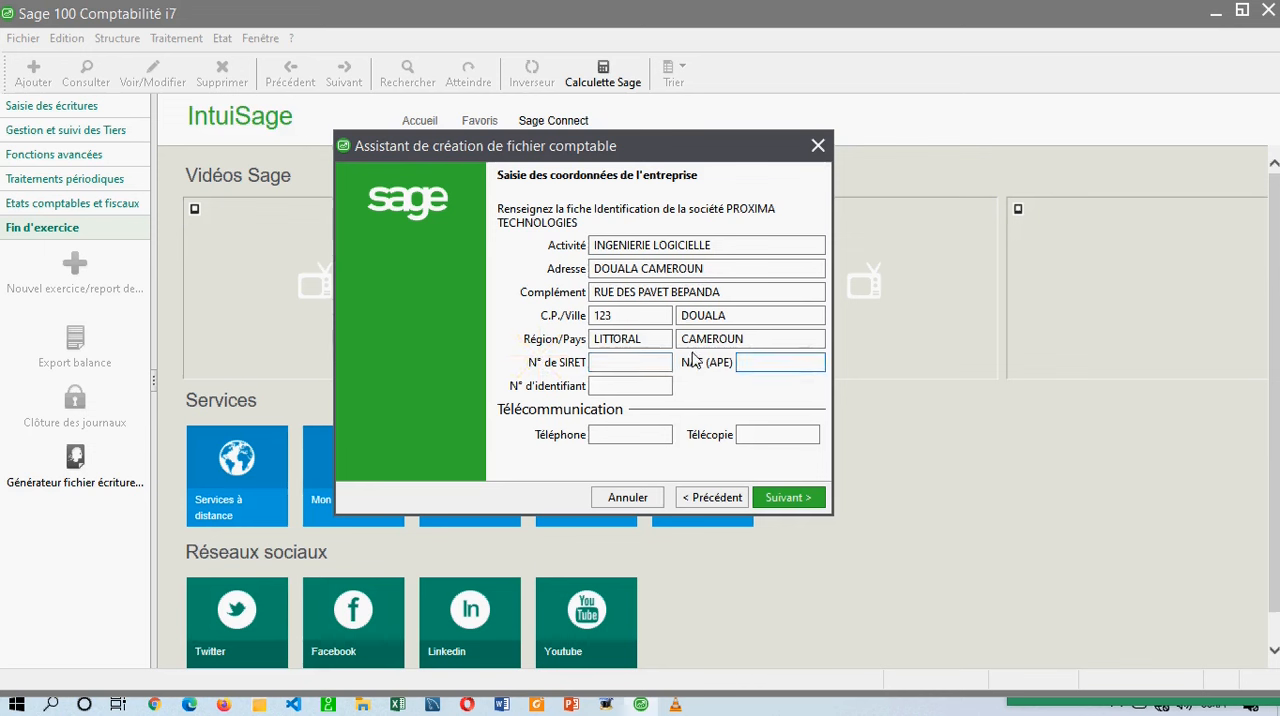
{"action": "left_click", "coordinate": [625, 385]}
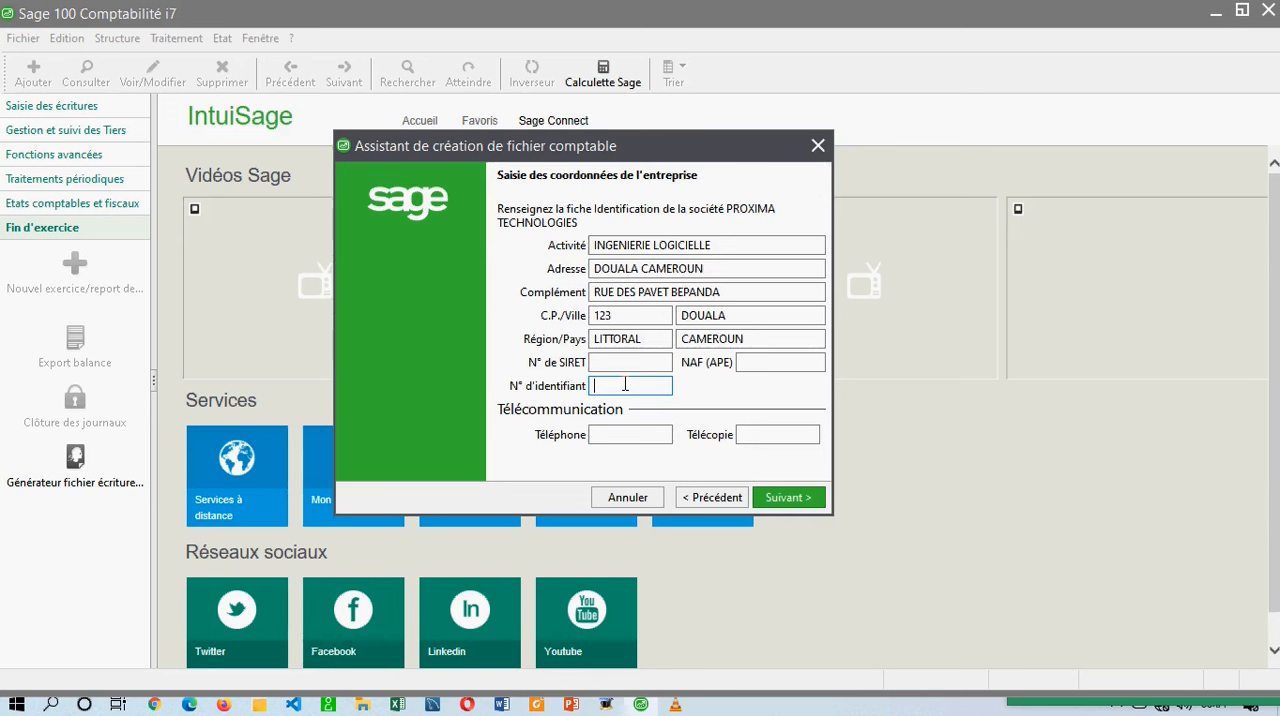
Enter the company's telephone number, leave the fax empty, and continue to the fiscal year definition.
{"action": "left_click", "coordinate": [616, 436]}
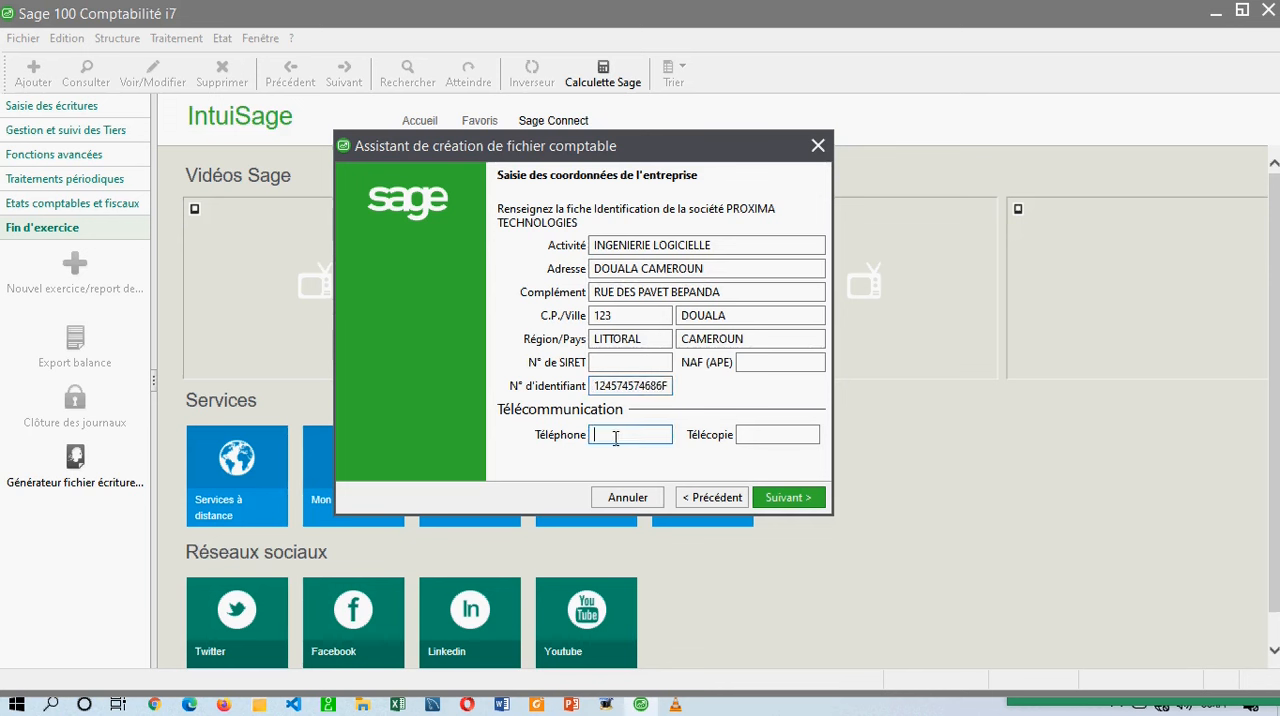
{"action": "key", "text": "Tab"}
{"action": "left_click", "coordinate": [785, 498]}
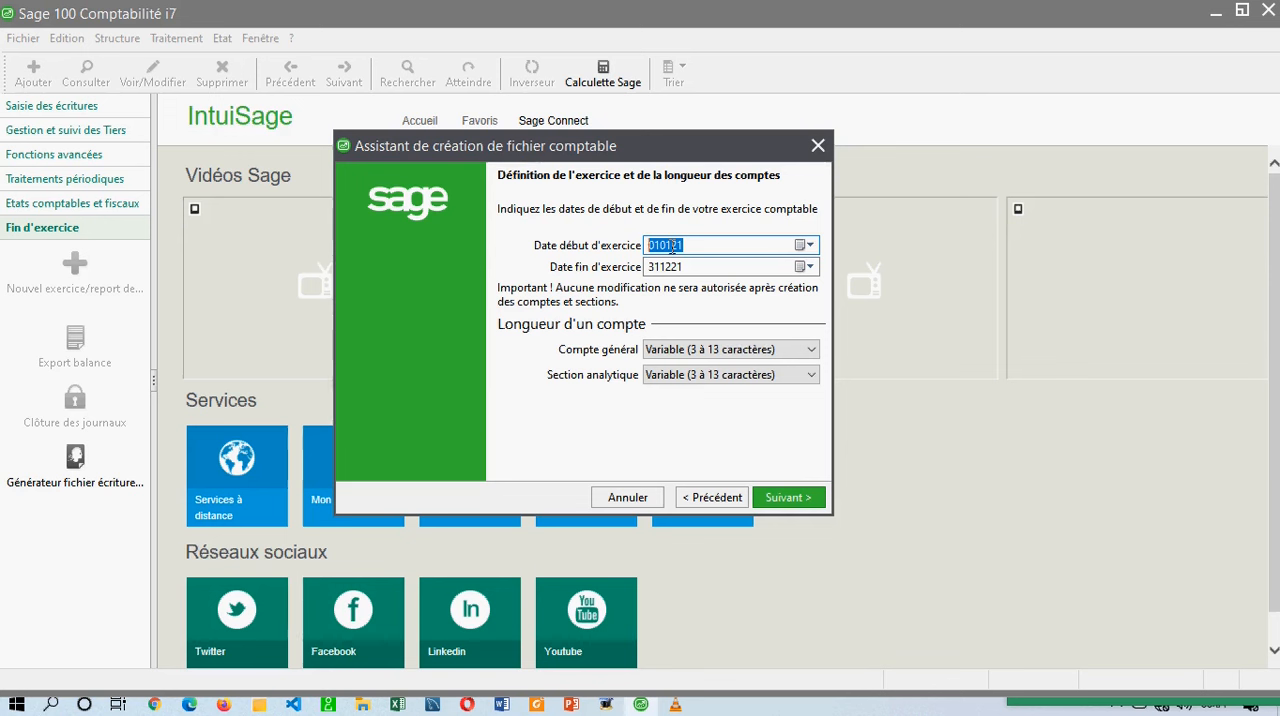
Choose January 2021 in the start date calendar and enter 010121 as the fiscal year start date.
{"action": "left_click", "coordinate": [811, 248]}
{"action": "left_click", "coordinate": [747, 272]}
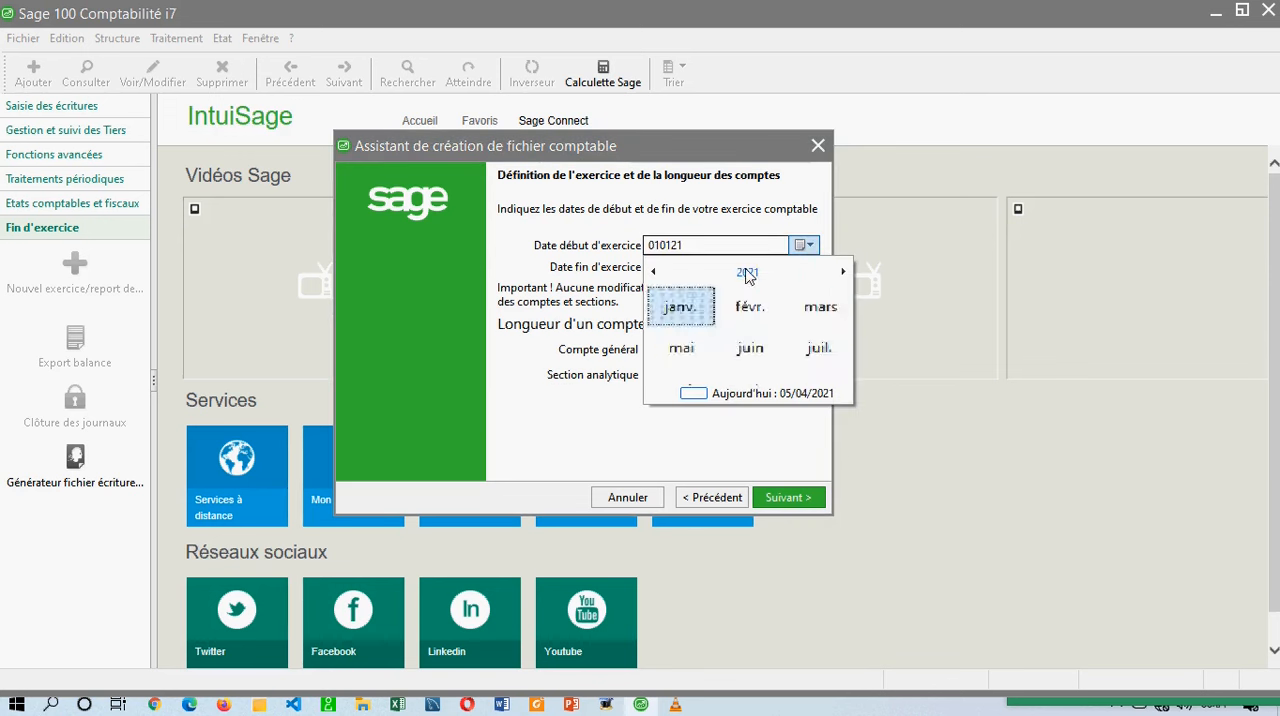
{"action": "left_click", "coordinate": [746, 276]}
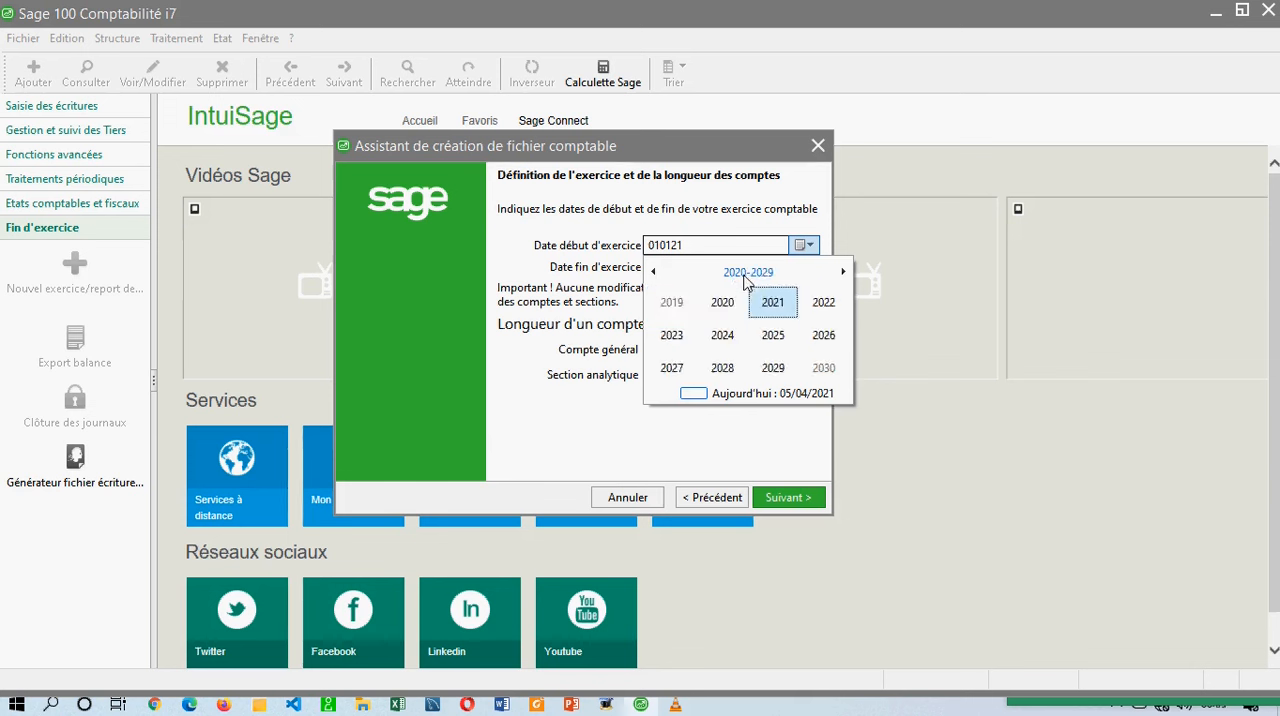
{"action": "left_click", "coordinate": [772, 303]}
{"action": "left_click", "coordinate": [676, 310]}
{"action": "left_click", "coordinate": [777, 307]}
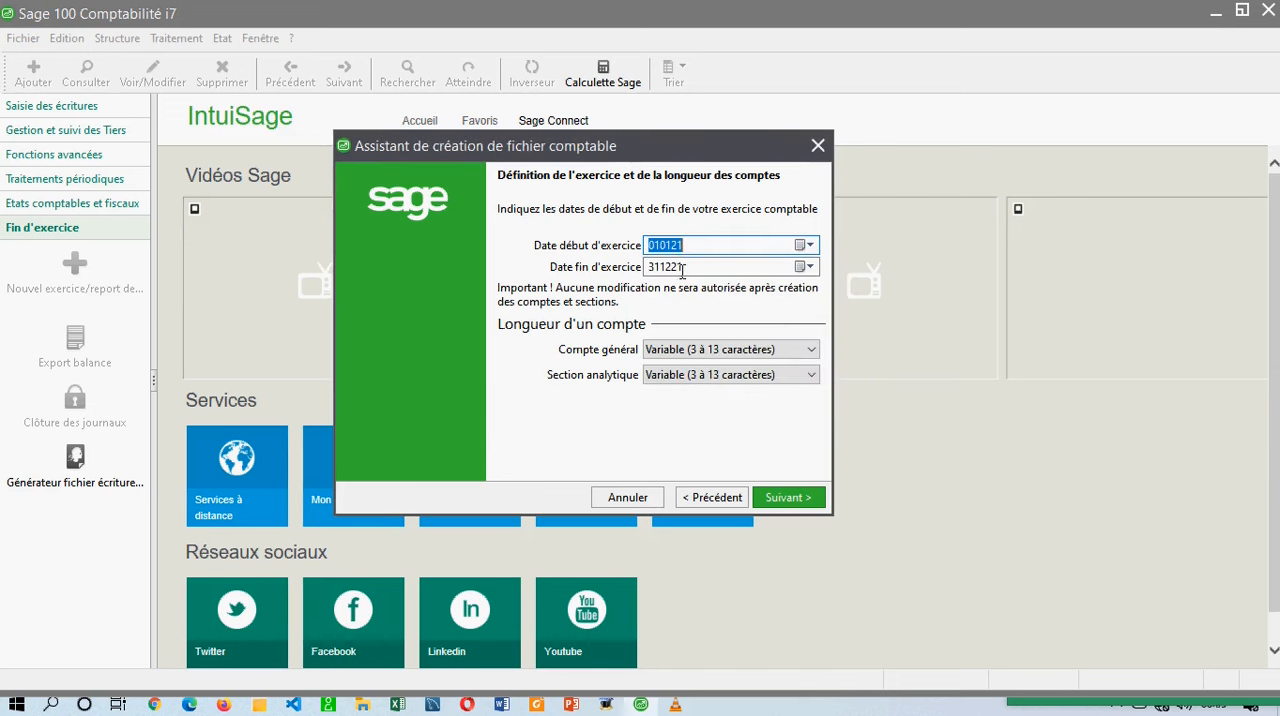
{"action": "type", "text": "010121"}
Set the fiscal year to run from 010120 to 311220.
{"action": "left_click", "coordinate": [678, 246]}
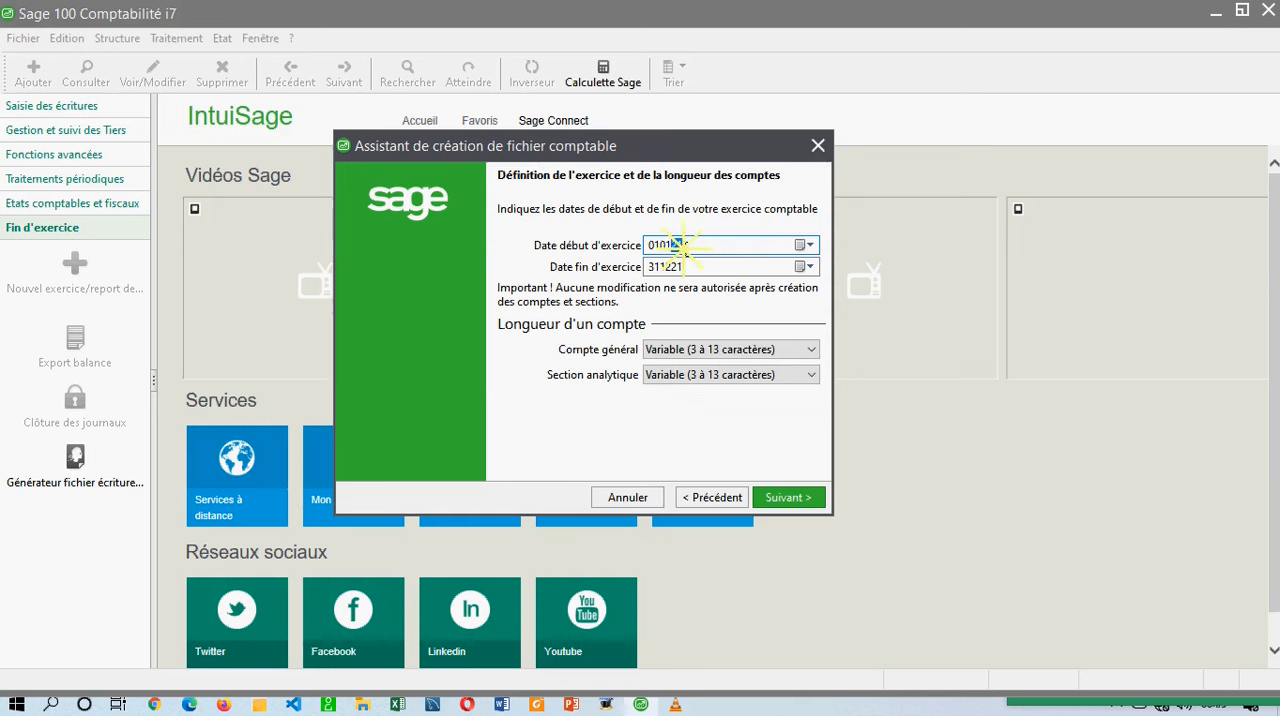
{"action": "left_click_drag", "start_coordinate": [672, 246], "coordinate": [685, 249]}
{"action": "type", "text": "20"}
{"action": "left_click_drag", "start_coordinate": [686, 266], "coordinate": [675, 267]}
{"action": "type", "text": "0"}
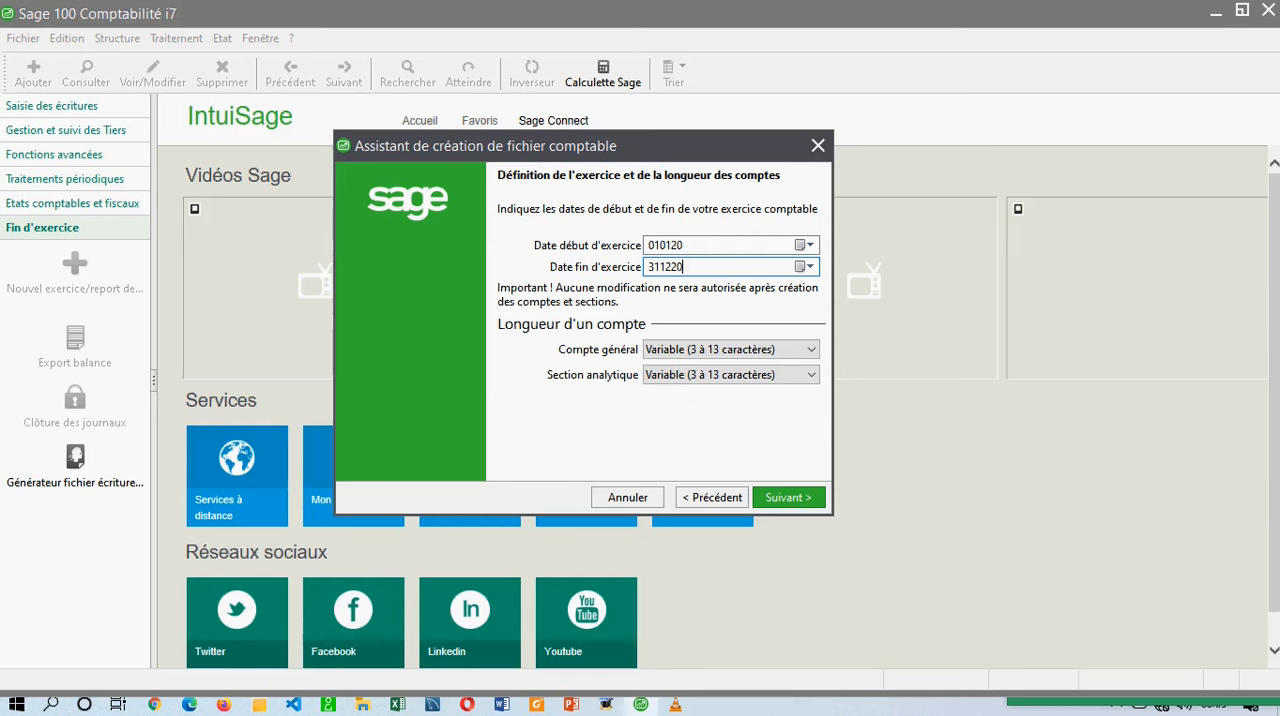
{"action": "left_click", "coordinate": [684, 244]}
{"action": "key", "text": "BackSpace"}
{"action": "left_click_drag", "start_coordinate": [684, 244], "coordinate": [606, 246]}
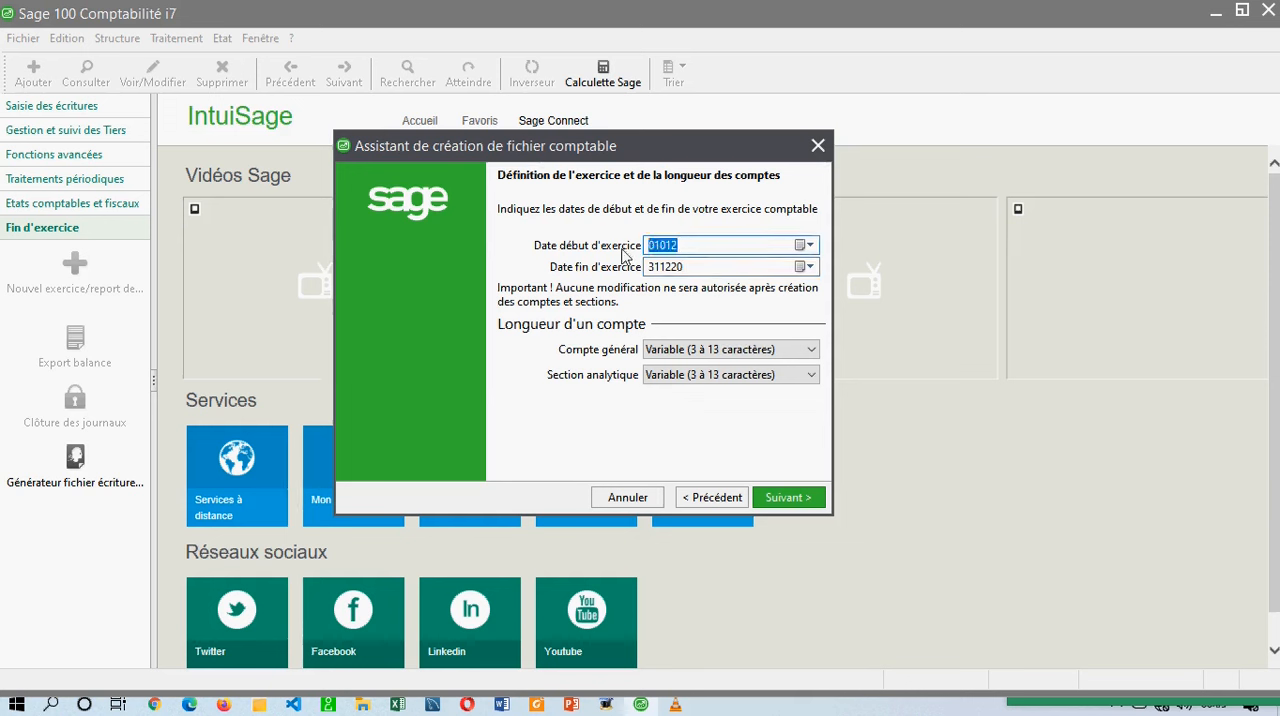
{"action": "type", "text": "010321"}
{"action": "left_click", "coordinate": [608, 245]}
{"action": "type", "text": "01/01/2021"}
Set the fiscal year end date to 311221.
{"action": "left_click", "coordinate": [720, 265]}
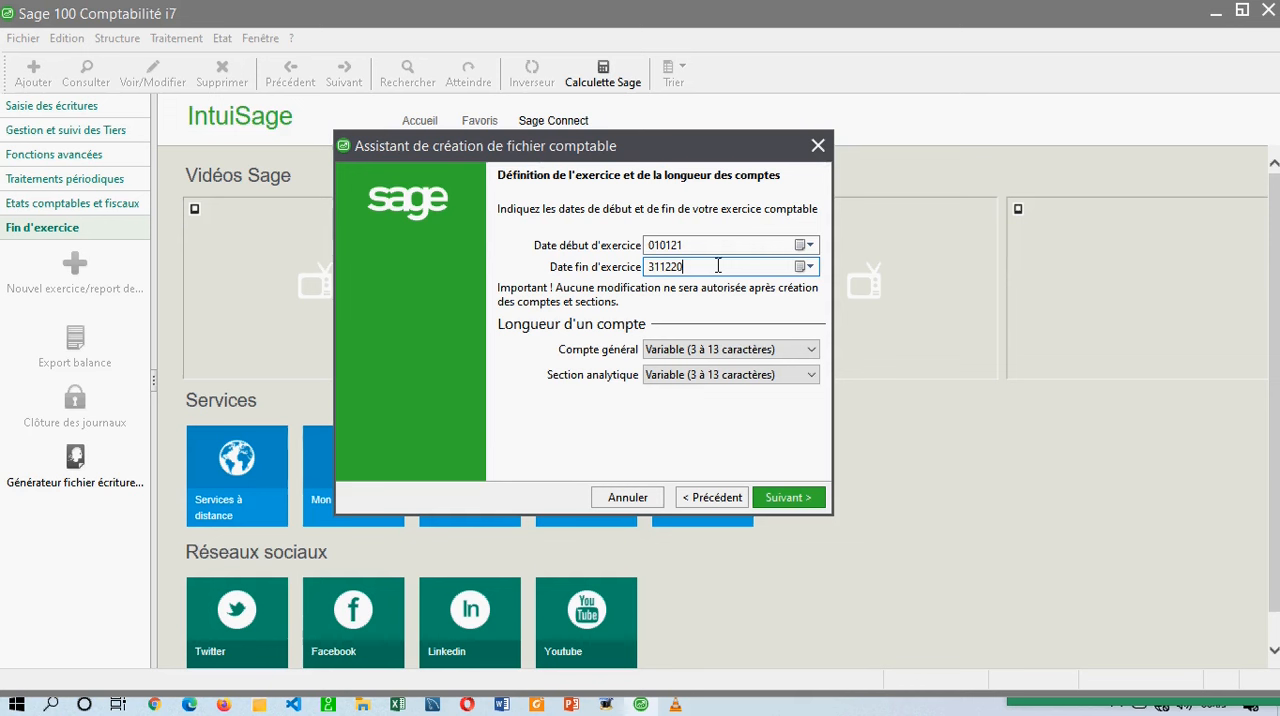
{"action": "left_click_drag", "start_coordinate": [694, 265], "coordinate": [653, 246]}
{"action": "left_click", "coordinate": [692, 243]}
{"action": "left_click", "coordinate": [679, 245]}
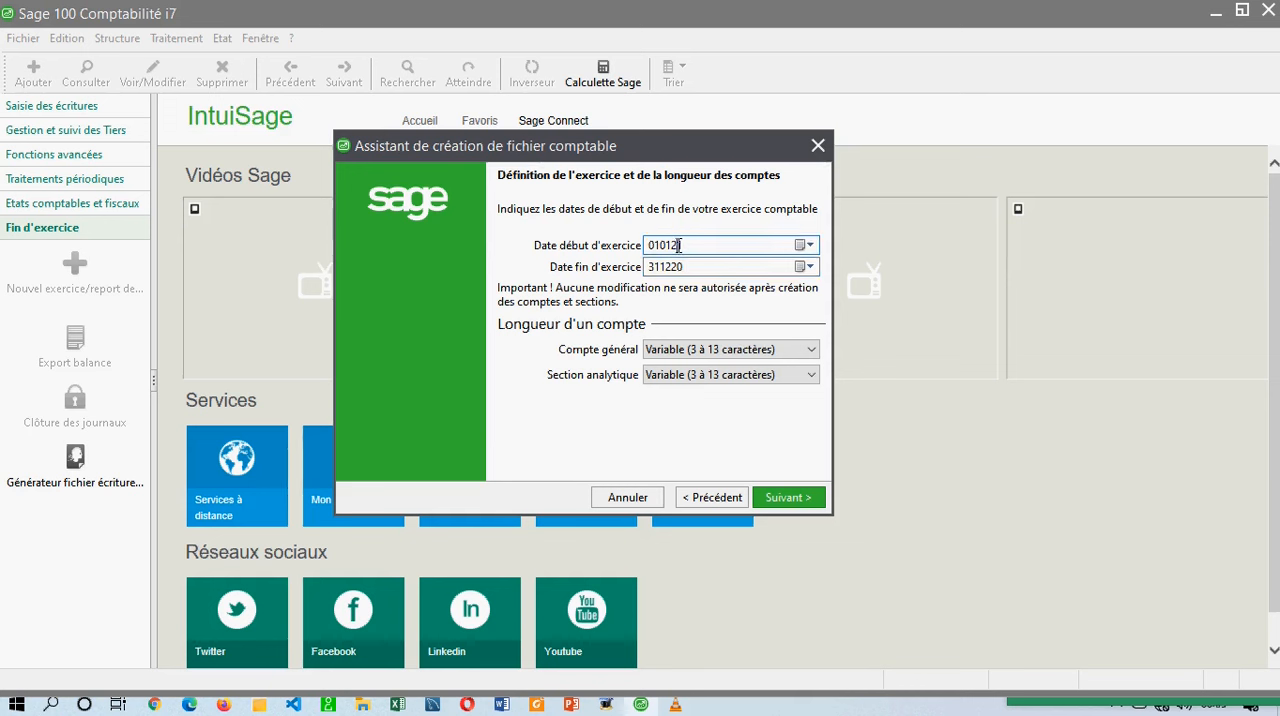
{"action": "mouse_move", "coordinate": [701, 265]}
{"action": "left_mouse_down"}
{"action": "mouse_move", "coordinate": [680, 230]}
{"action": "mouse_move", "coordinate": [701, 256]}
{"action": "left_mouse_up"}
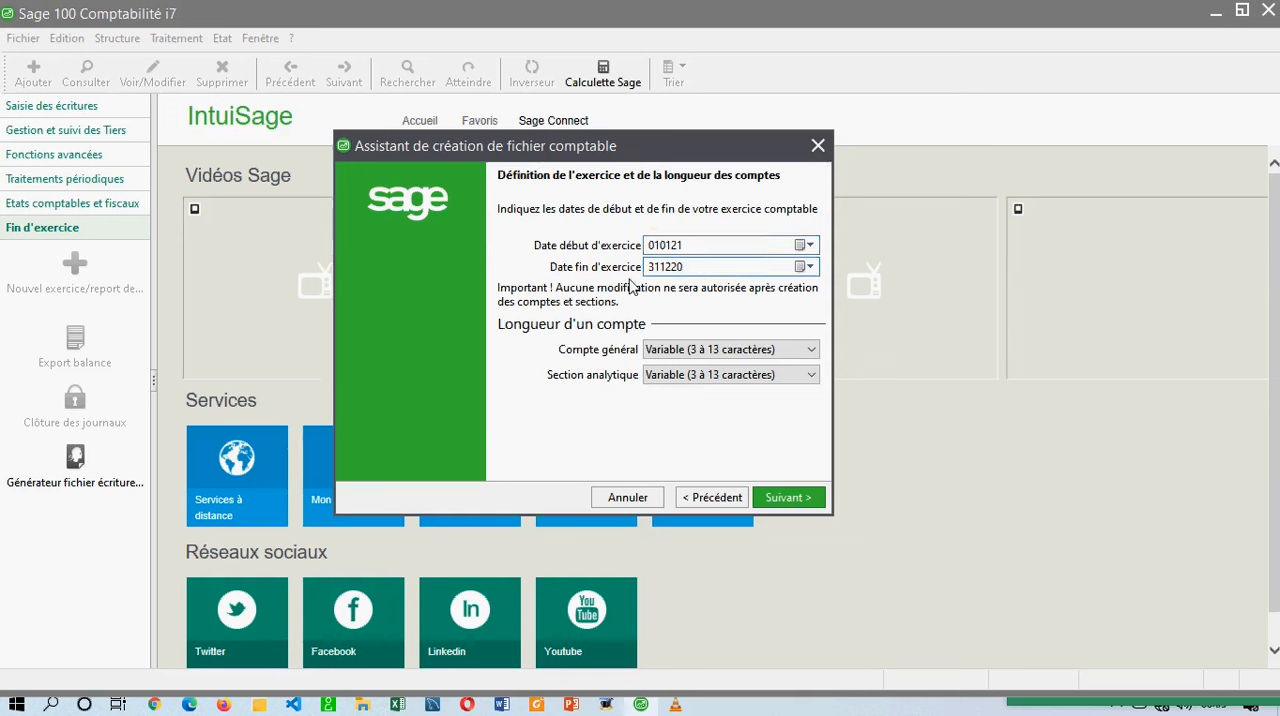
{"action": "key", "text": "BackSpace"}
{"action": "type", "text": "1"}
{"action": "left_click_drag", "start_coordinate": [700, 266], "coordinate": [598, 275]}
{"action": "left_click", "coordinate": [712, 284]}
{"action": "left_click", "coordinate": [656, 305]}
{"action": "left_click", "coordinate": [493, 293]}
{"action": "left_click", "coordinate": [570, 333]}
{"action": "key", "text": "Tab"}
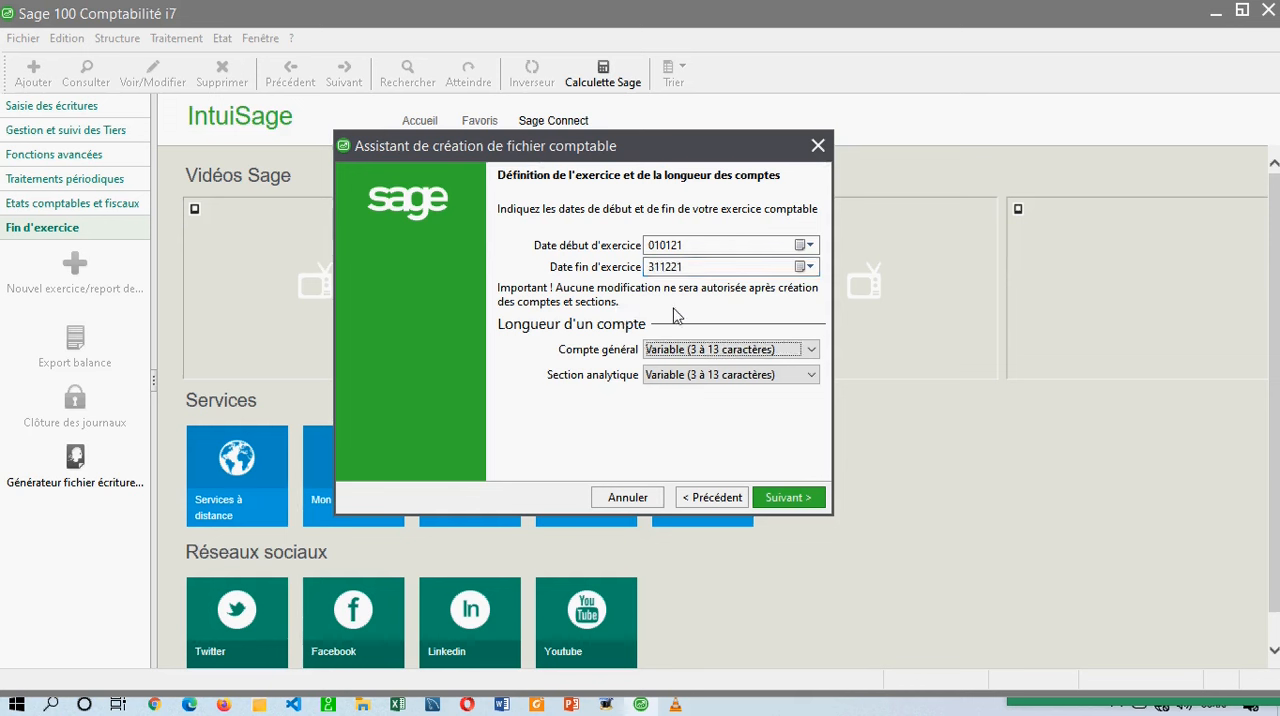
Set the general account length to 8 caractères.
{"action": "left_click", "coordinate": [683, 328]}
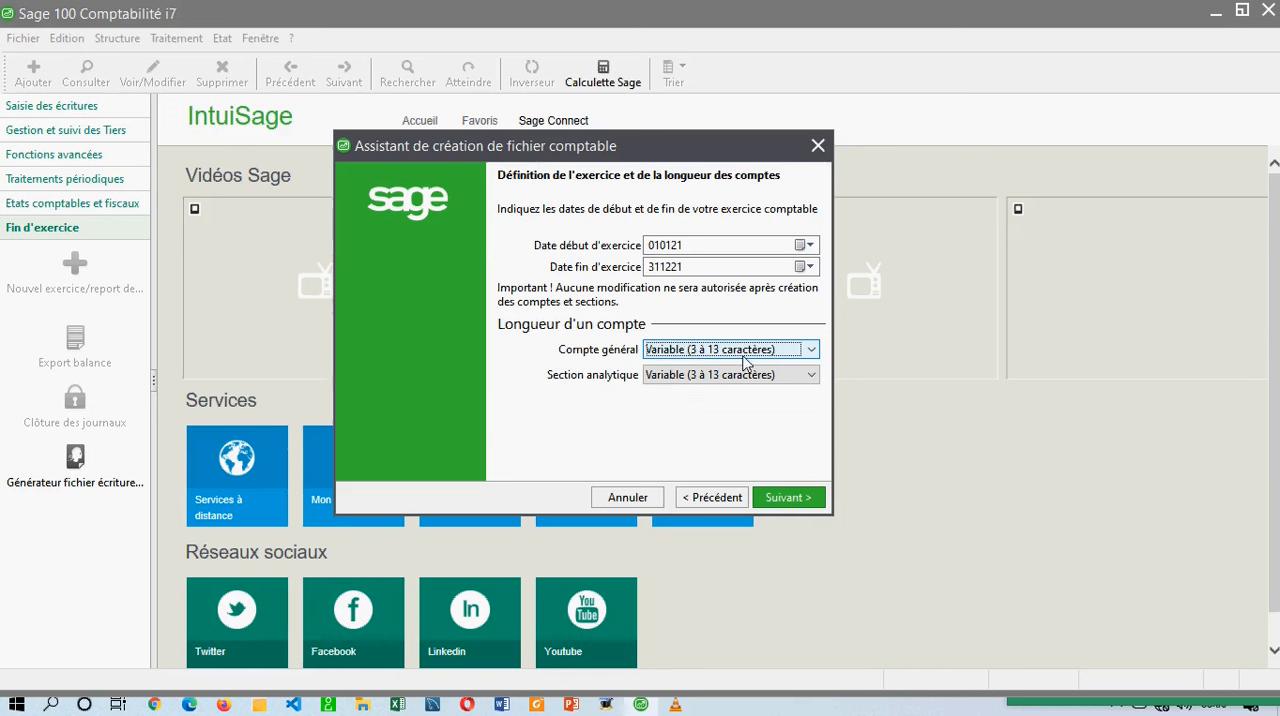
{"action": "left_click", "coordinate": [712, 358]}
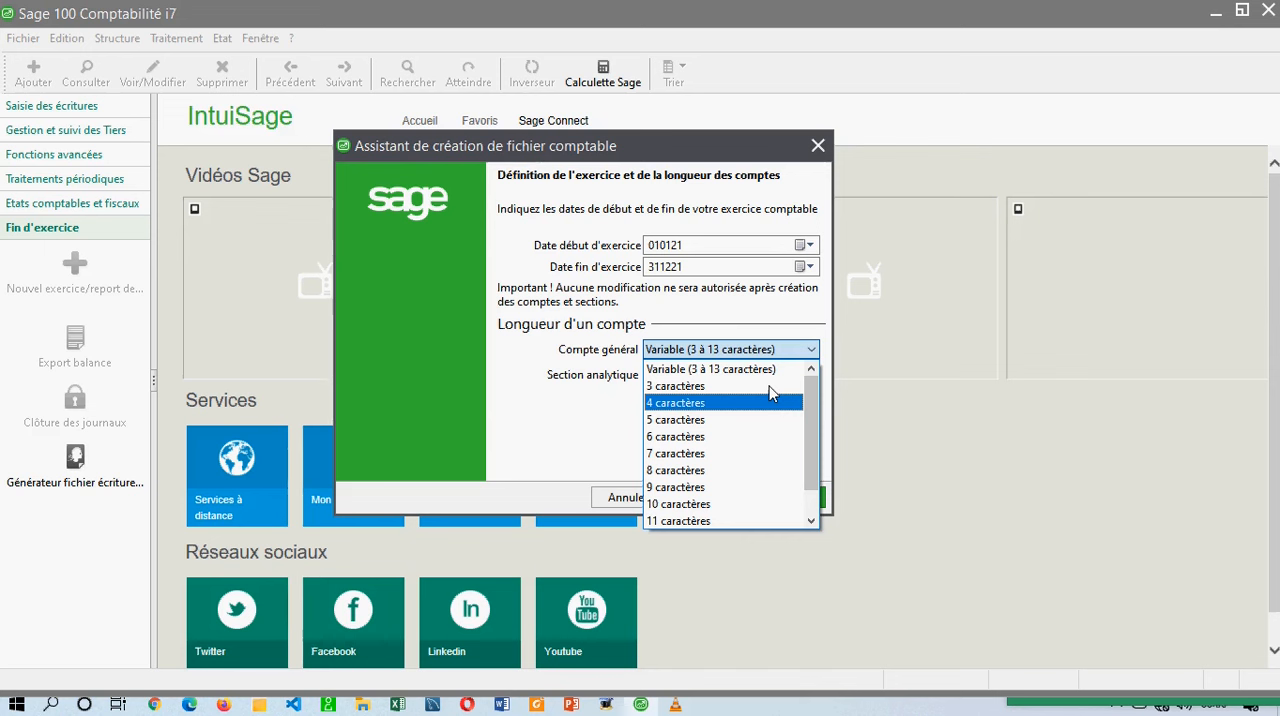
{"action": "left_click_drag", "start_coordinate": [814, 423], "coordinate": [808, 472]}
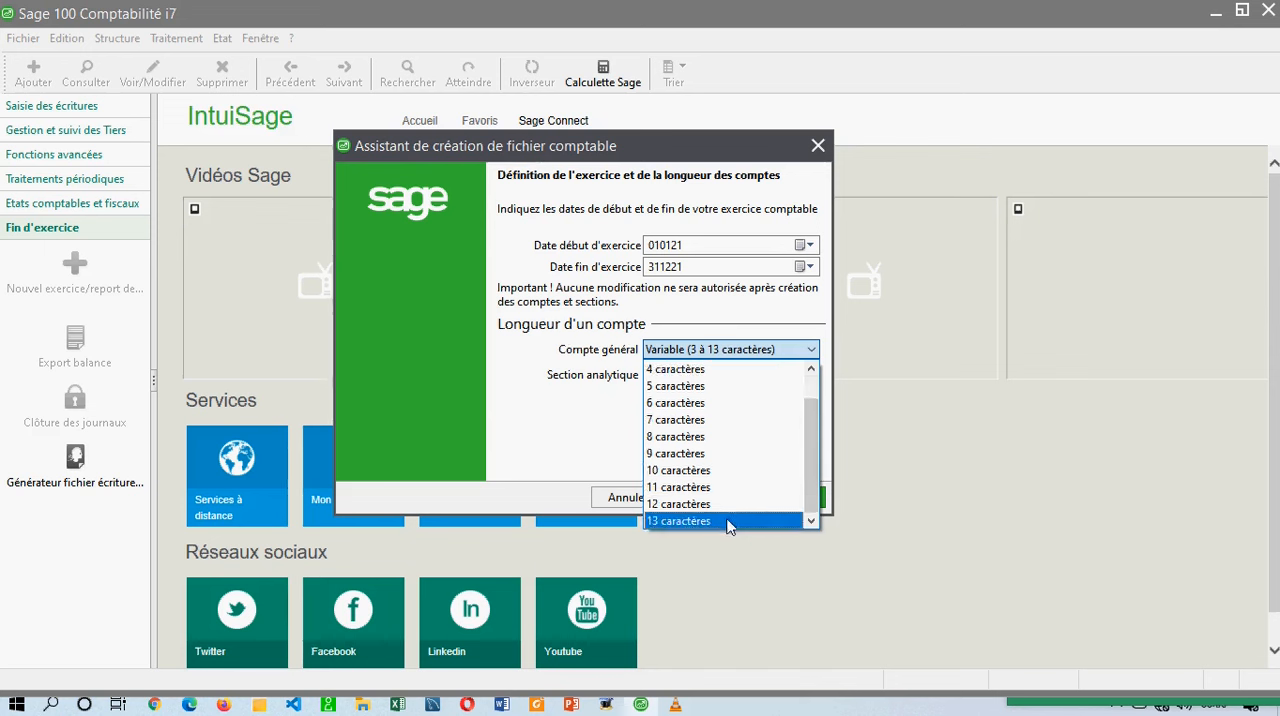
{"action": "left_click", "coordinate": [645, 440]}
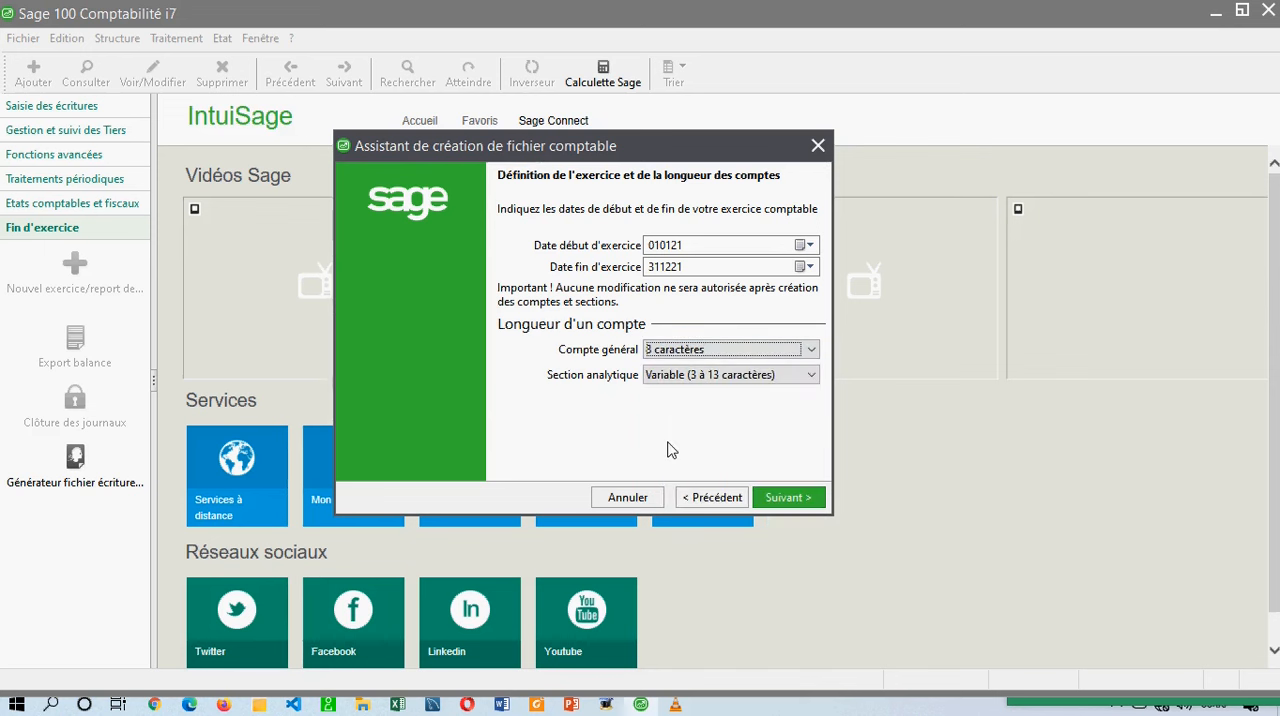
Set both the general account length and the analytical section length to Variable (3 à 13 caractères).
{"action": "left_click", "coordinate": [714, 352]}
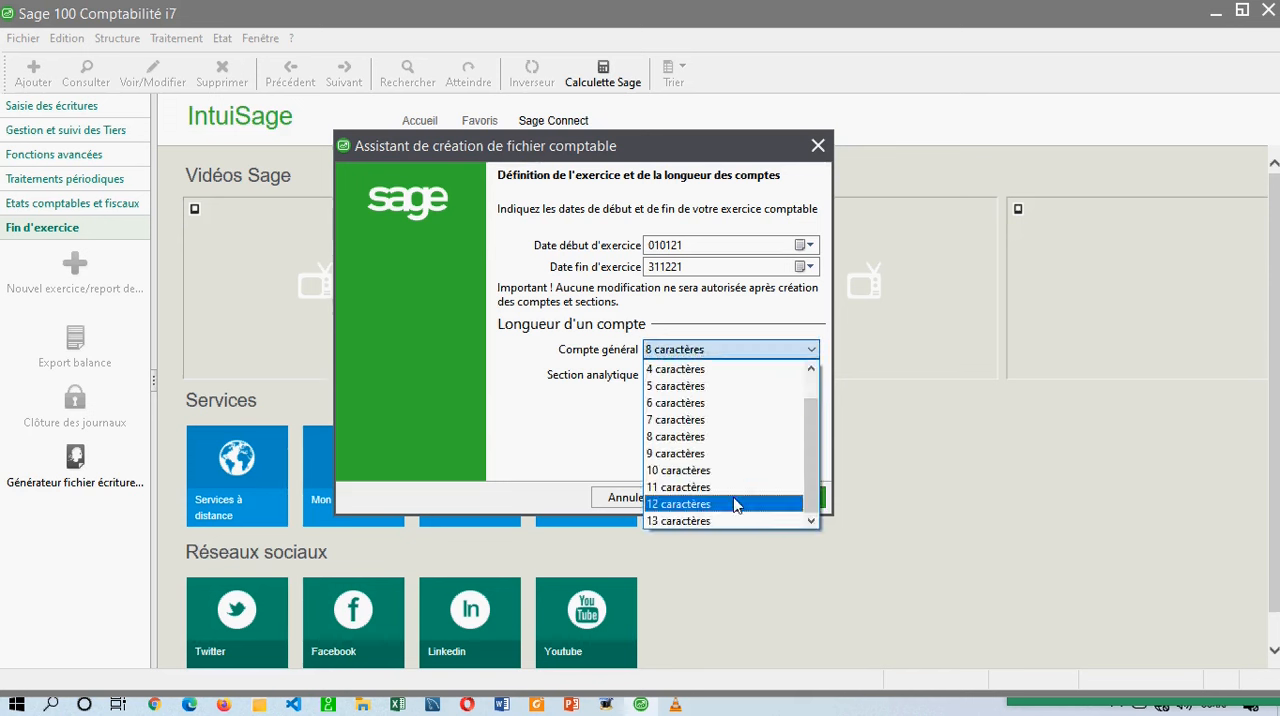
{"action": "left_click", "coordinate": [815, 420]}
{"action": "left_click_drag", "start_coordinate": [815, 420], "coordinate": [809, 365]}
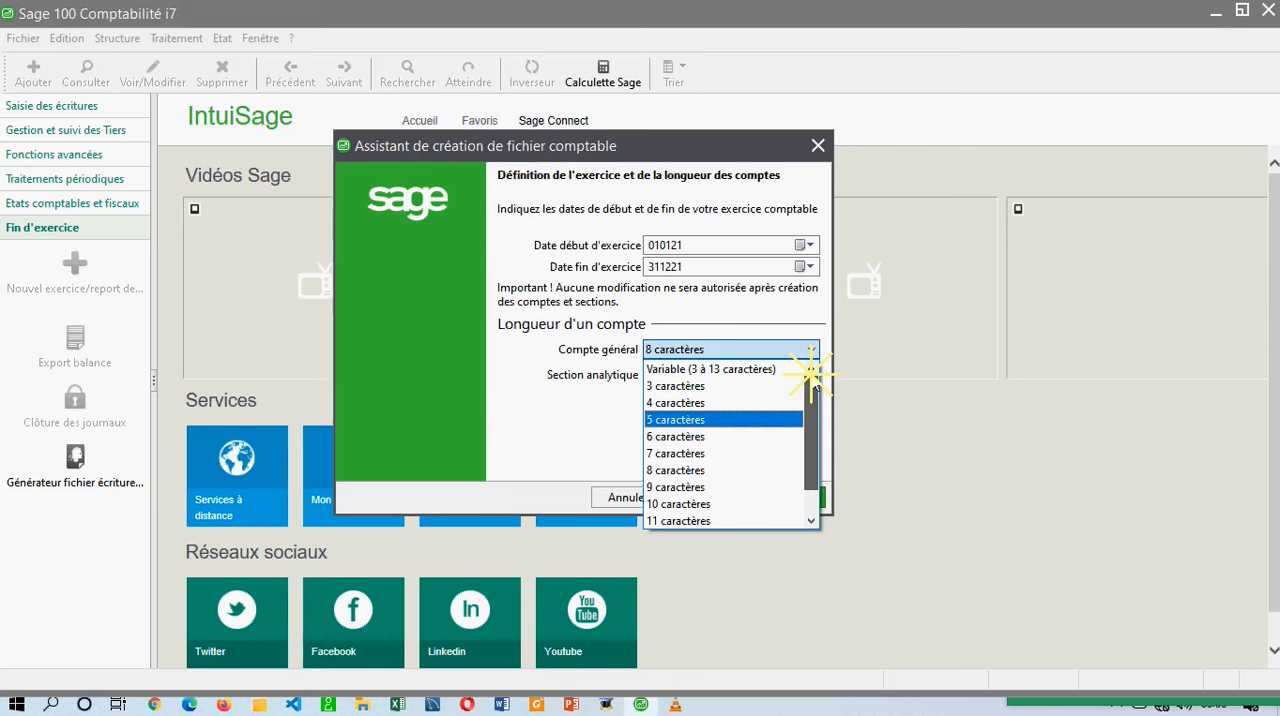
{"action": "left_click", "coordinate": [790, 369]}
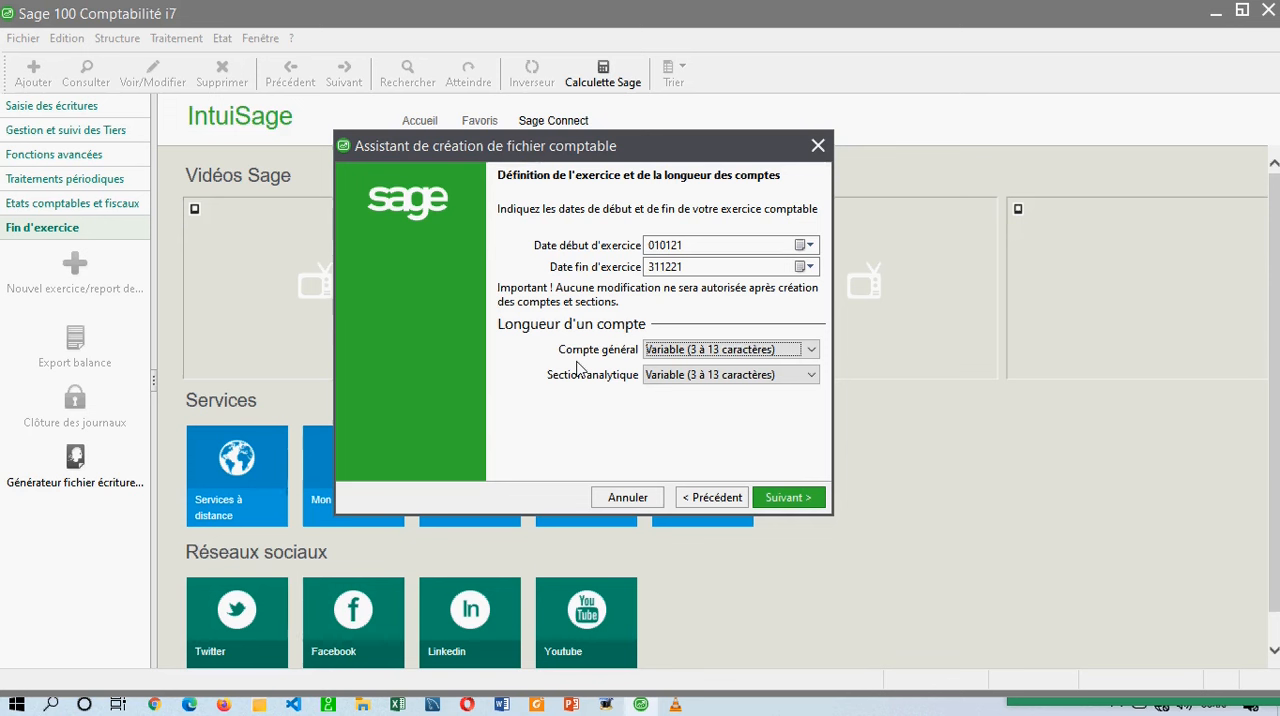
{"action": "left_click", "coordinate": [672, 378]}
{"action": "left_click", "coordinate": [672, 390]}
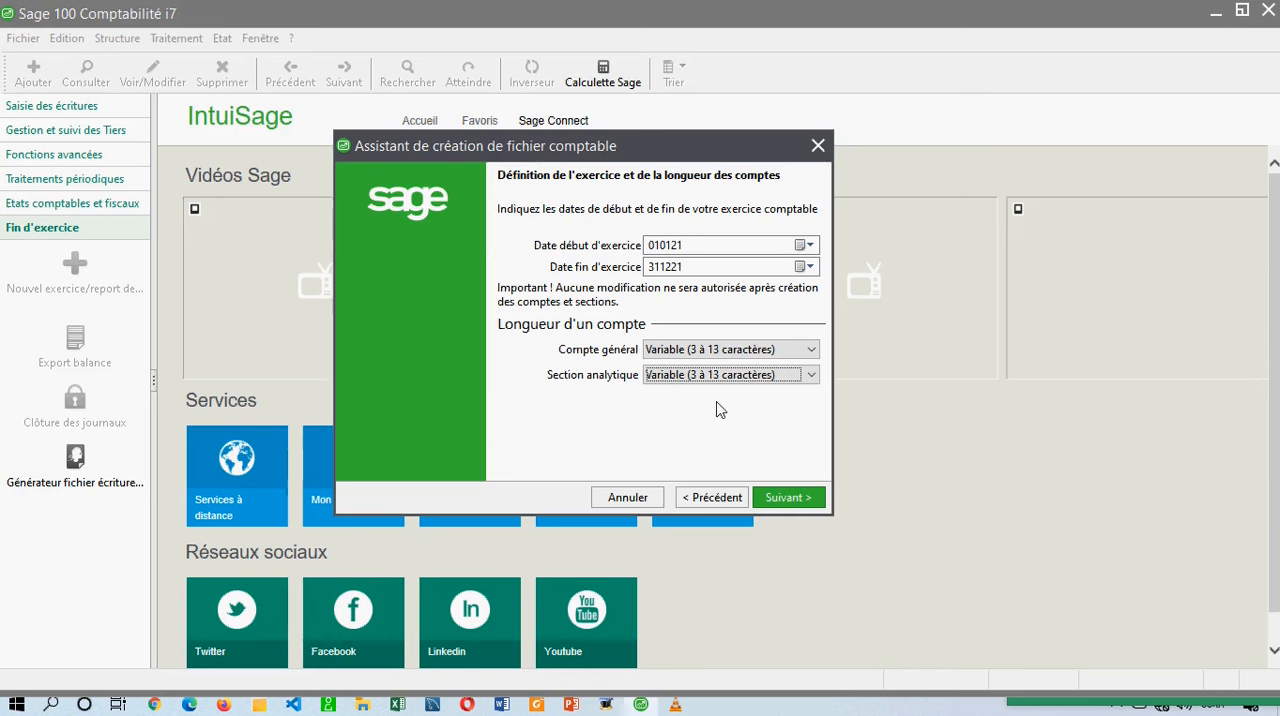
Try 4 caractères as the general account length, restore Variable (3 à 13 caractères) and continue to the currency page.
{"action": "left_click", "coordinate": [737, 350]}
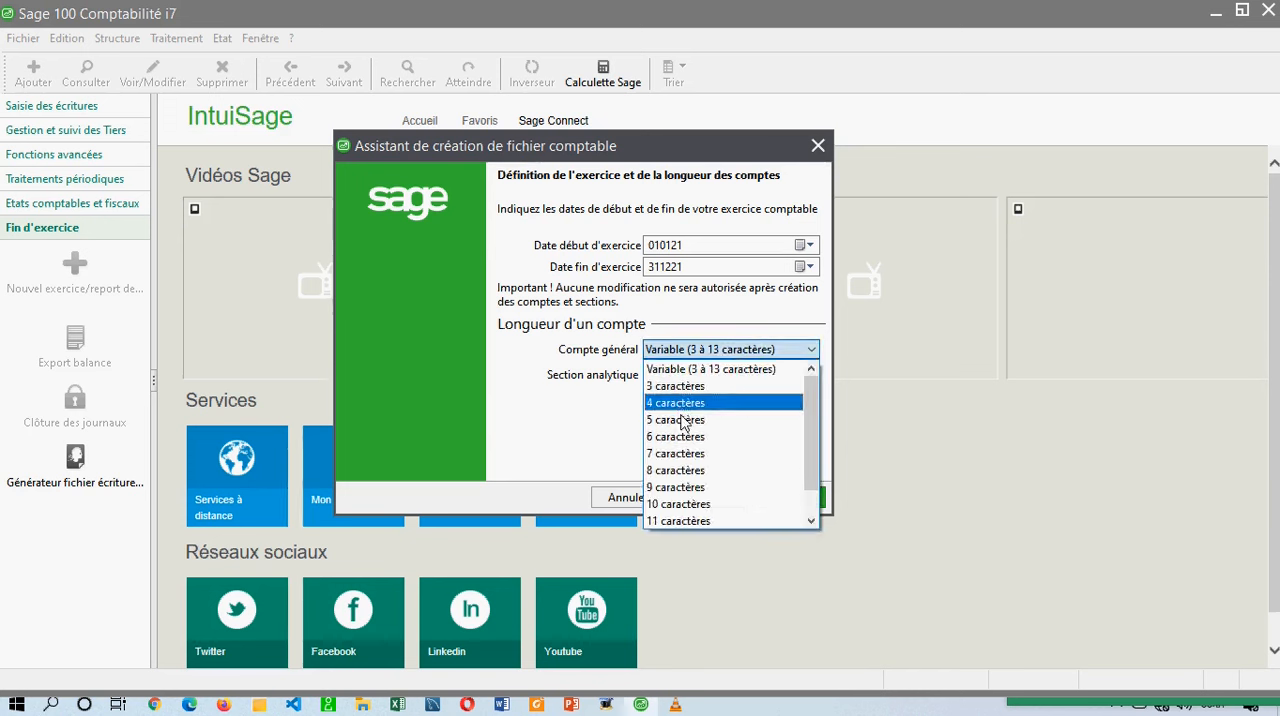
{"action": "left_click", "coordinate": [691, 405]}
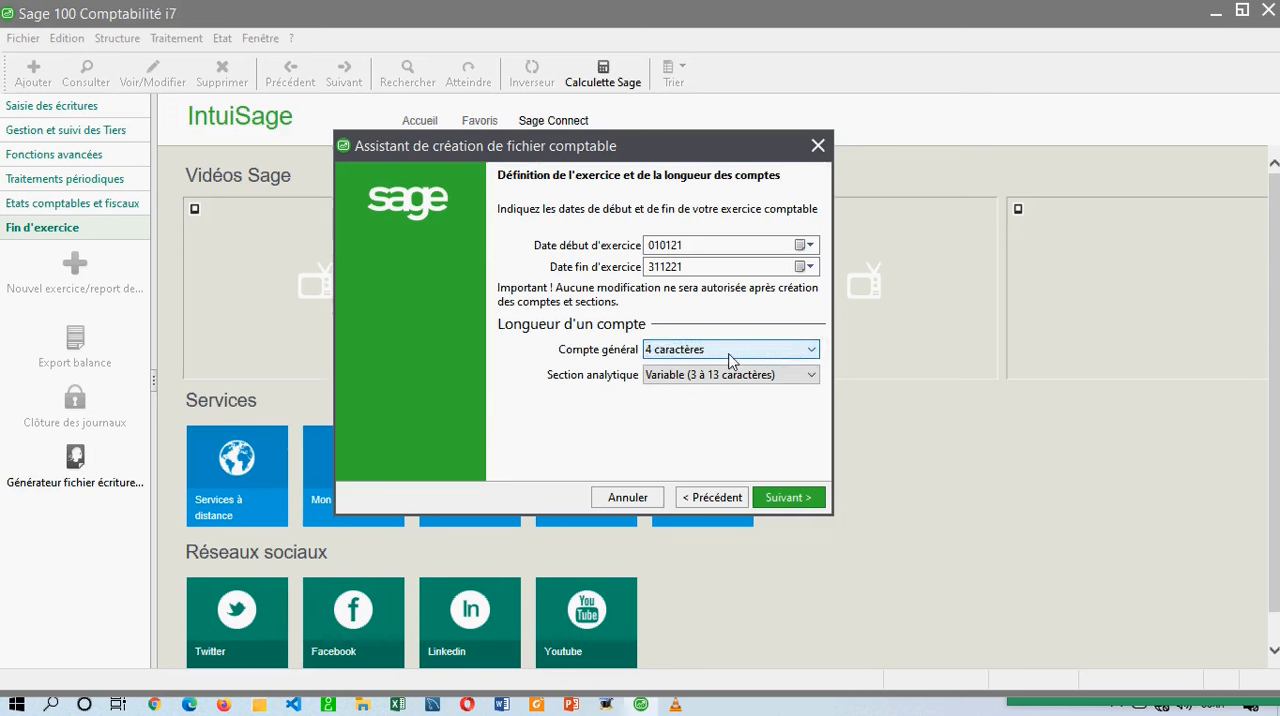
{"action": "left_click", "coordinate": [731, 359]}
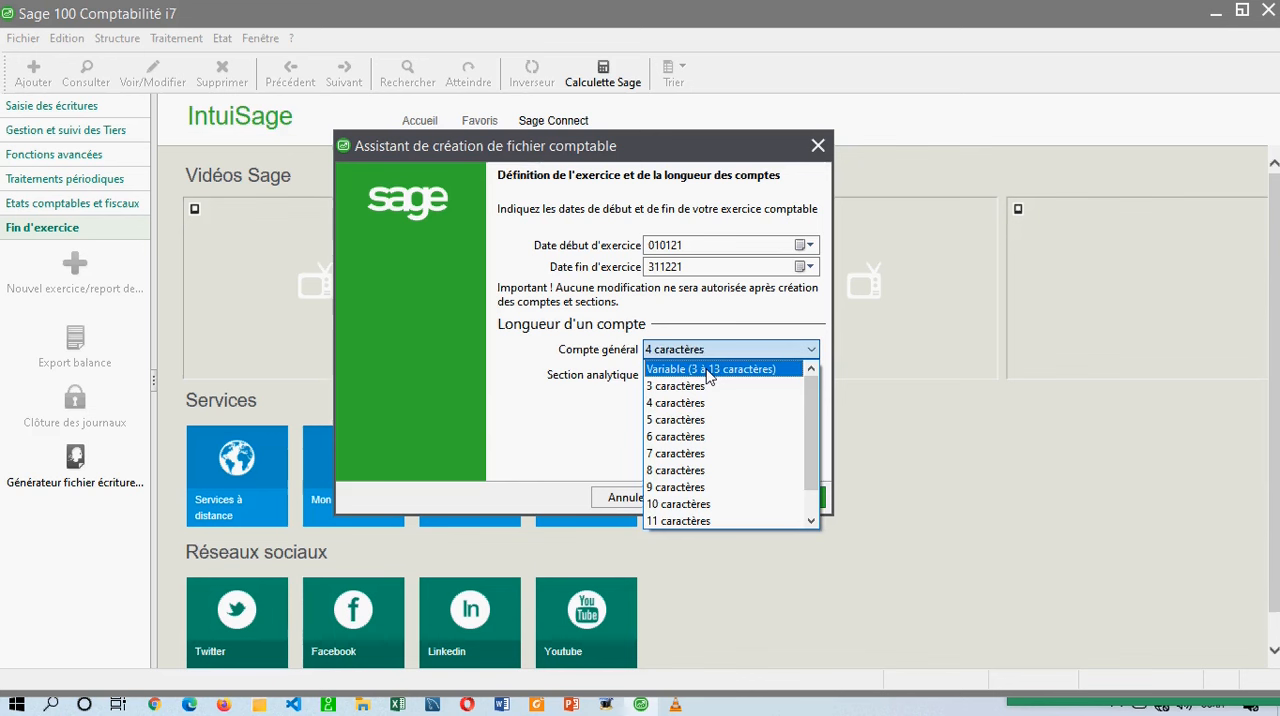
{"action": "left_click", "coordinate": [707, 370]}
{"action": "left_click", "coordinate": [777, 505]}
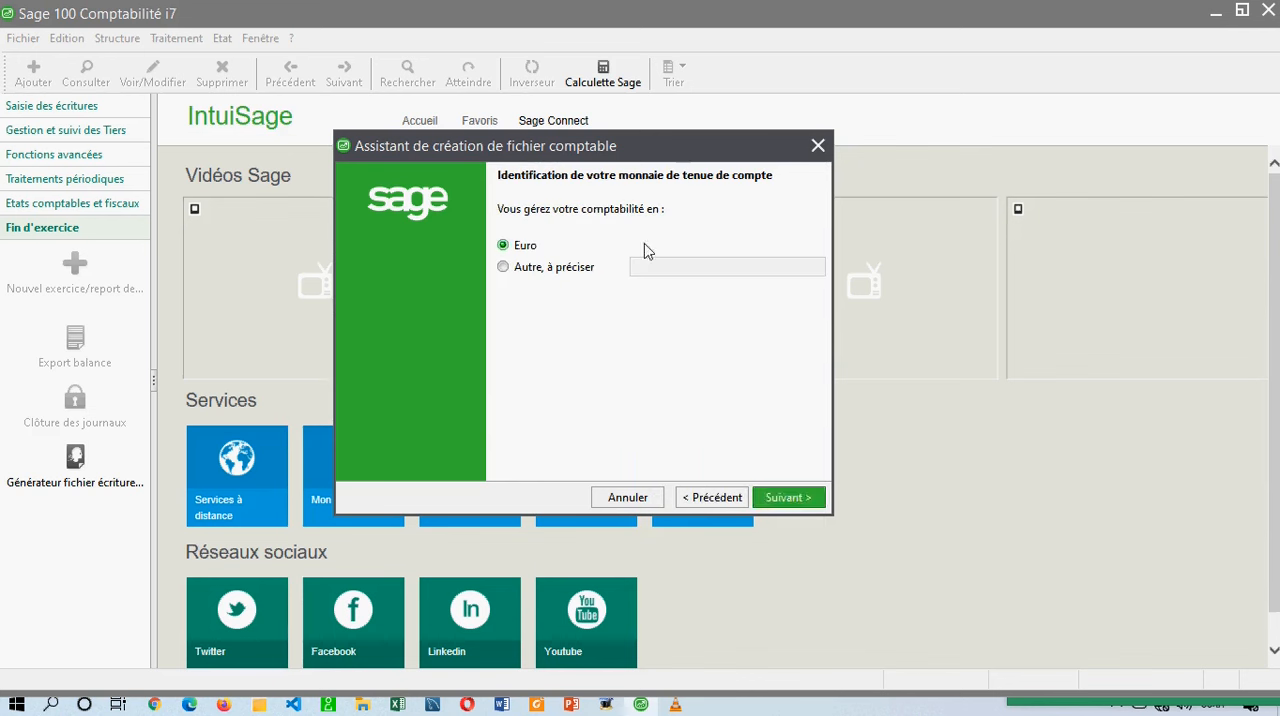
Choose another bookkeeping currency instead of Euro, name it FCFA and continue to the currency format settings.
{"action": "left_click", "coordinate": [520, 272]}
{"action": "left_click", "coordinate": [654, 271]}
{"action": "type", "text": "FCFA"}
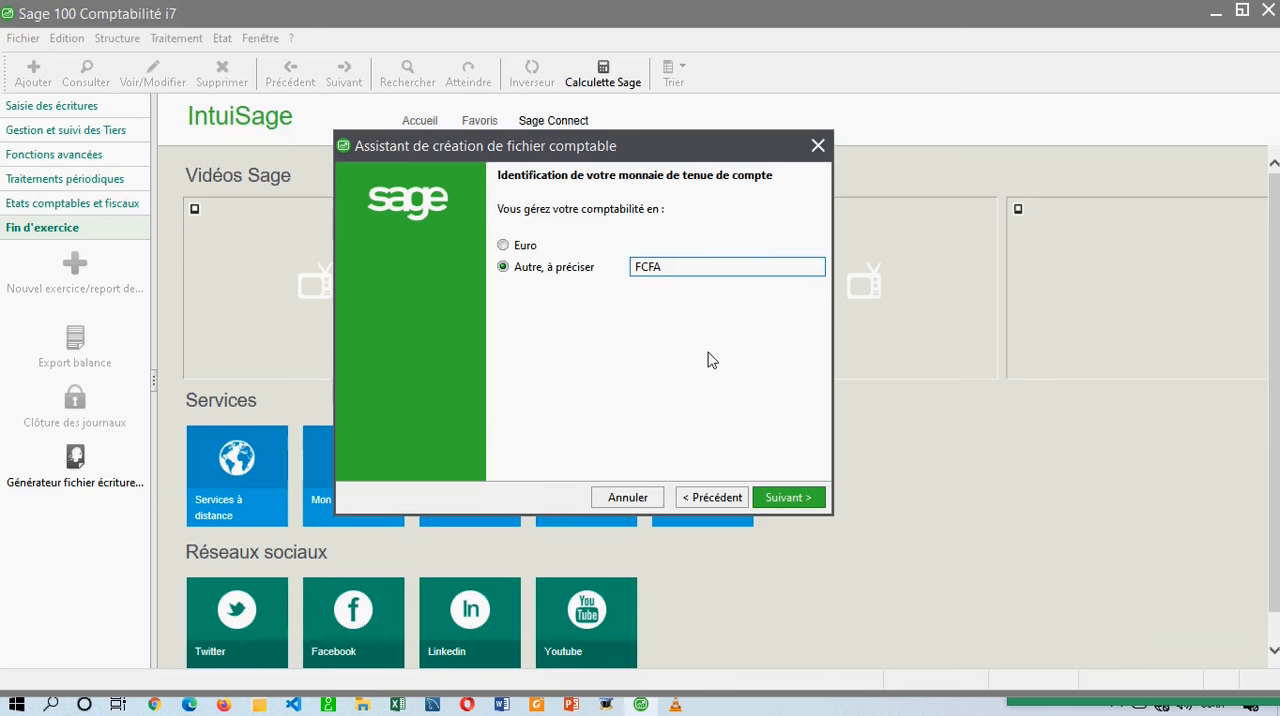
{"action": "left_click", "coordinate": [788, 497]}
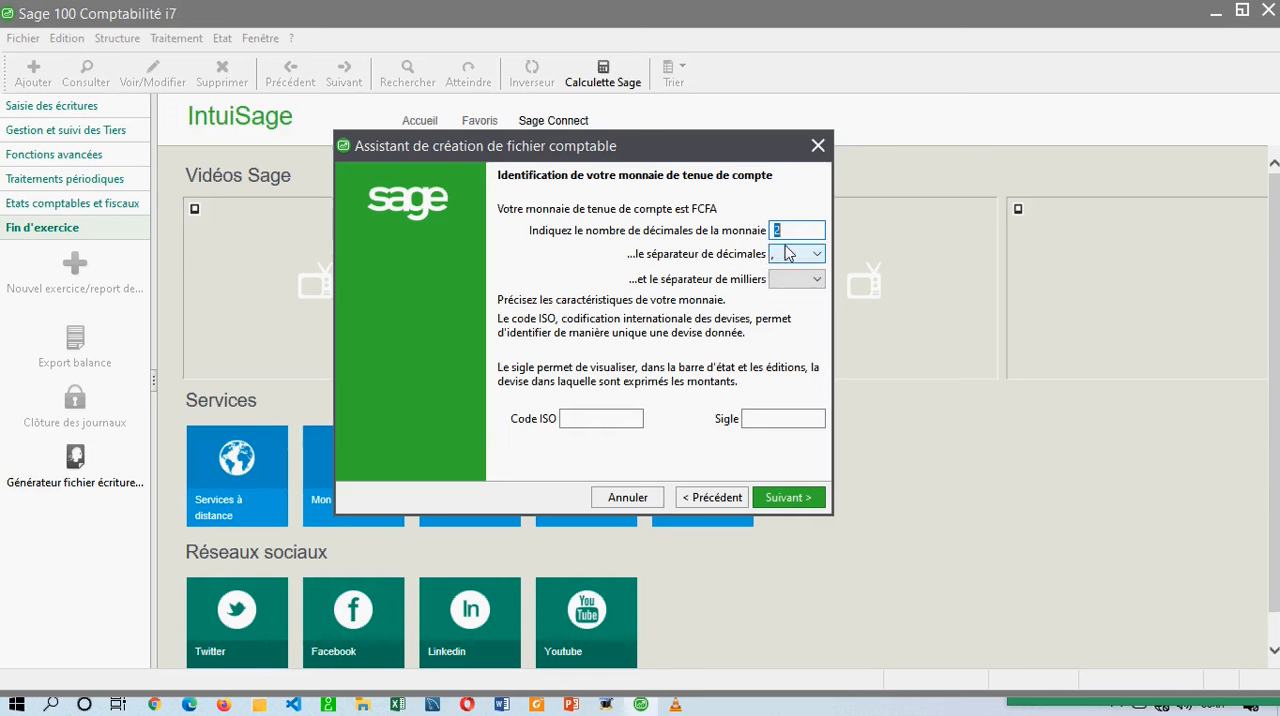
Set the number of decimals of the FCFA currency to 0.
{"action": "type", "text": "0"}
{"action": "left_click", "coordinate": [733, 238]}
{"action": "left_click", "coordinate": [808, 206]}
{"action": "left_click", "coordinate": [797, 223]}
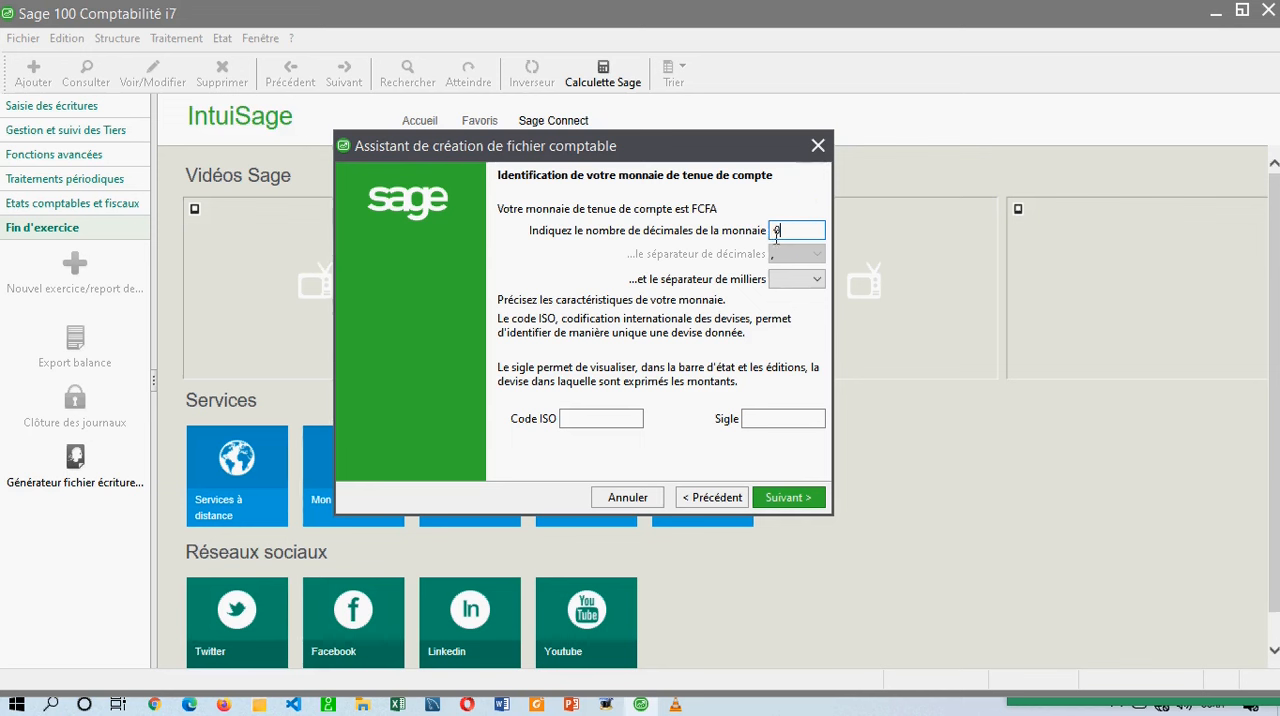
Set the currency to 2 decimals with a period as the decimal separator.
{"action": "left_click_drag", "start_coordinate": [795, 230], "coordinate": [707, 251]}
{"action": "type", "text": "2"}
{"action": "left_click", "coordinate": [781, 260]}
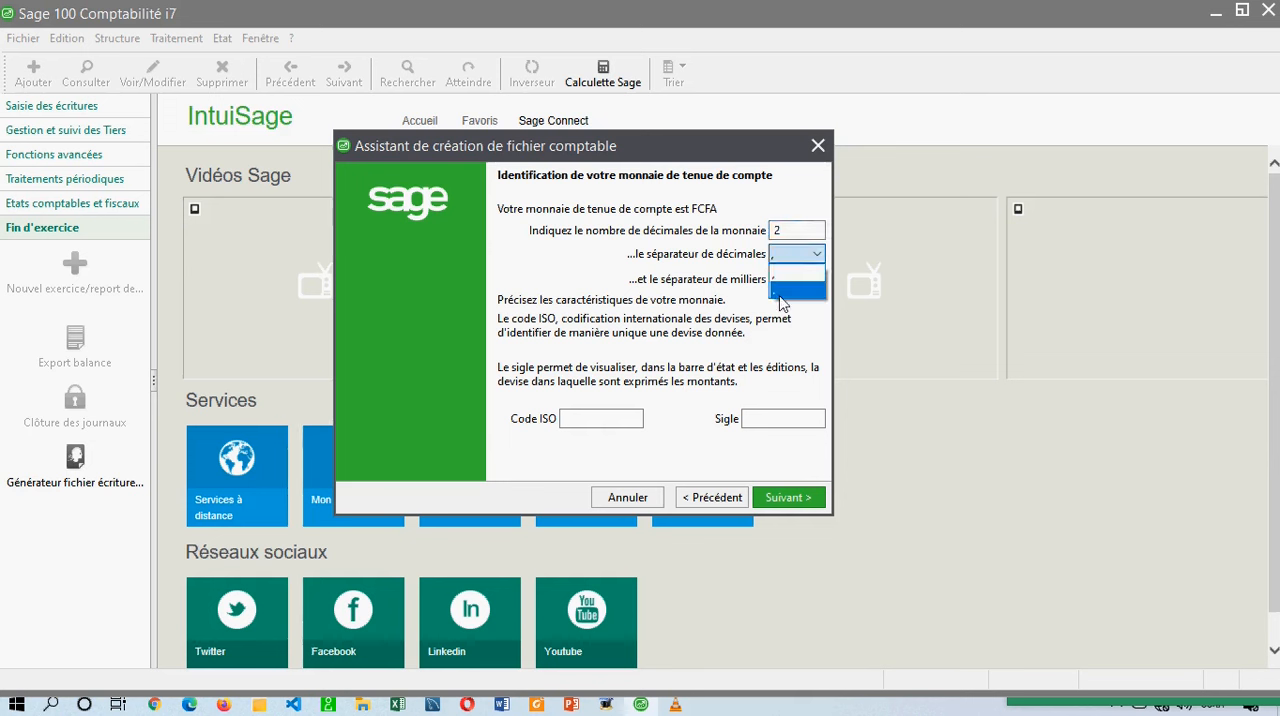
{"action": "left_click", "coordinate": [782, 289]}
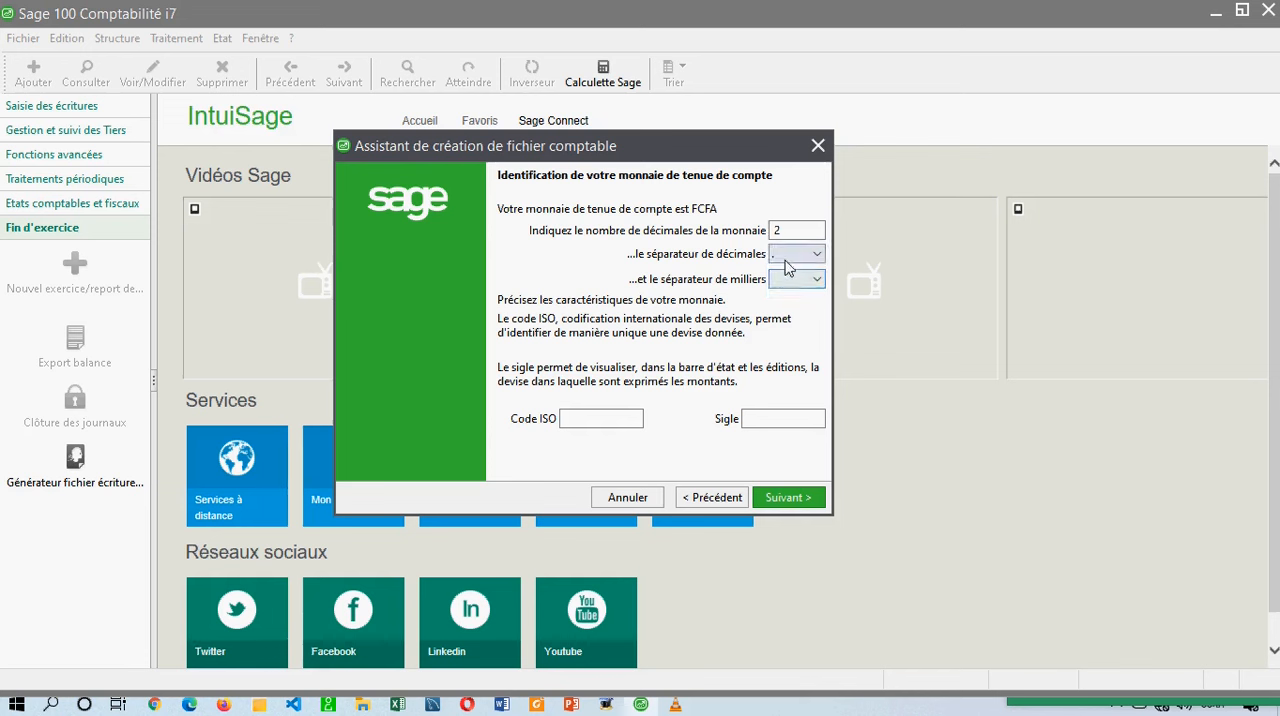
Switch the decimal separator between comma and period, ending on the comma.
{"action": "left_click", "coordinate": [788, 262]}
{"action": "left_click", "coordinate": [786, 277]}
{"action": "left_click", "coordinate": [790, 256]}
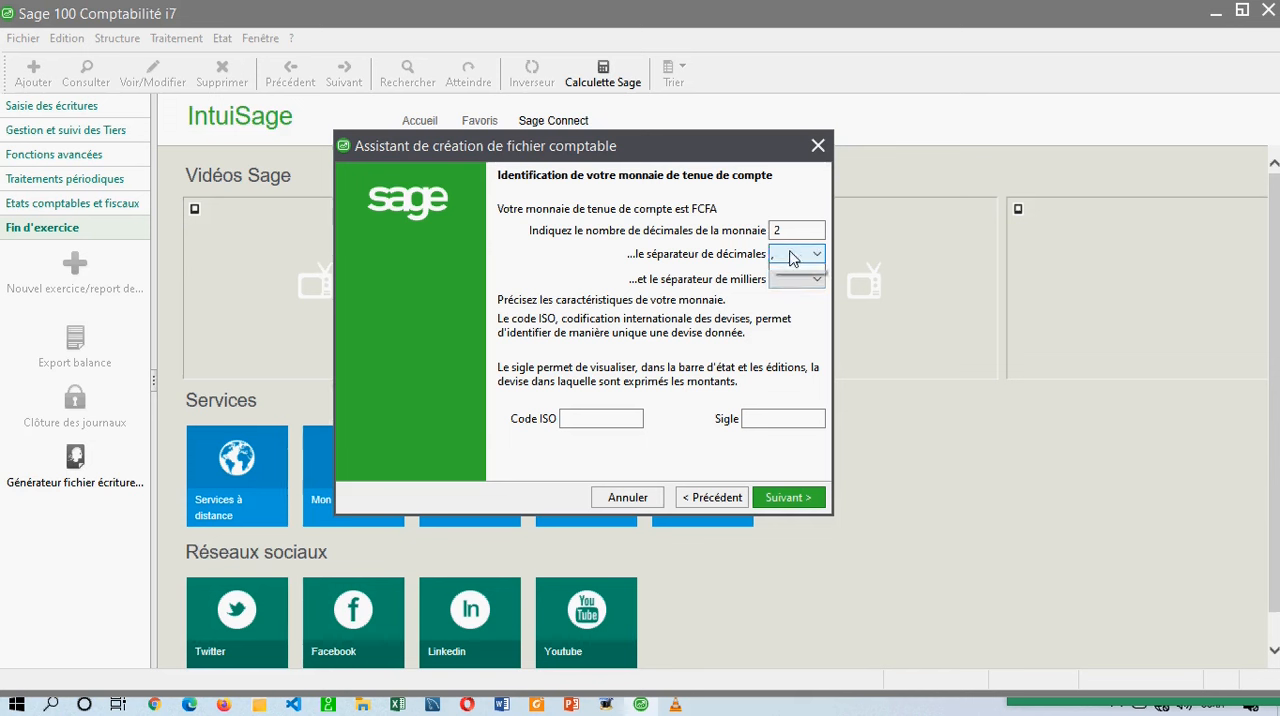
{"action": "left_click", "coordinate": [778, 291]}
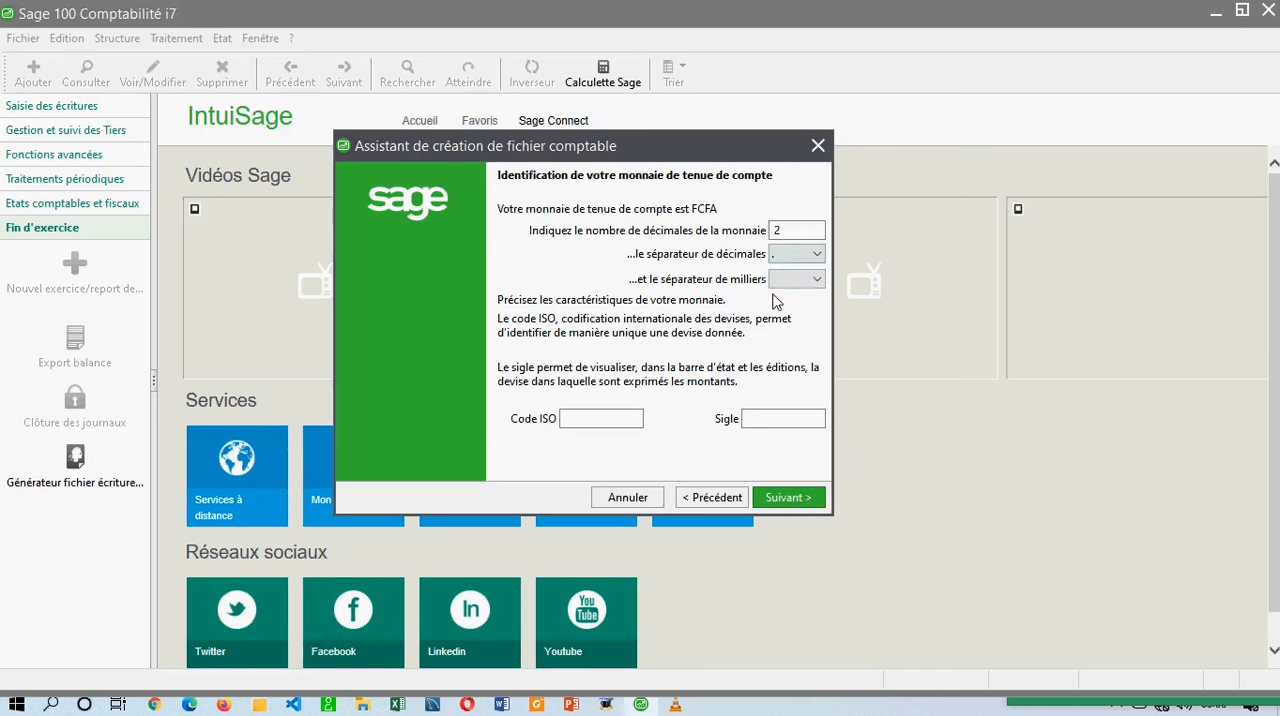
{"action": "left_click", "coordinate": [788, 256]}
{"action": "left_click", "coordinate": [785, 272]}
Replace the number of currency decimals with 0 and try to open the decimal separator choices.
{"action": "double_click", "coordinate": [778, 230]}
{"action": "key", "text": "BackSpace"}
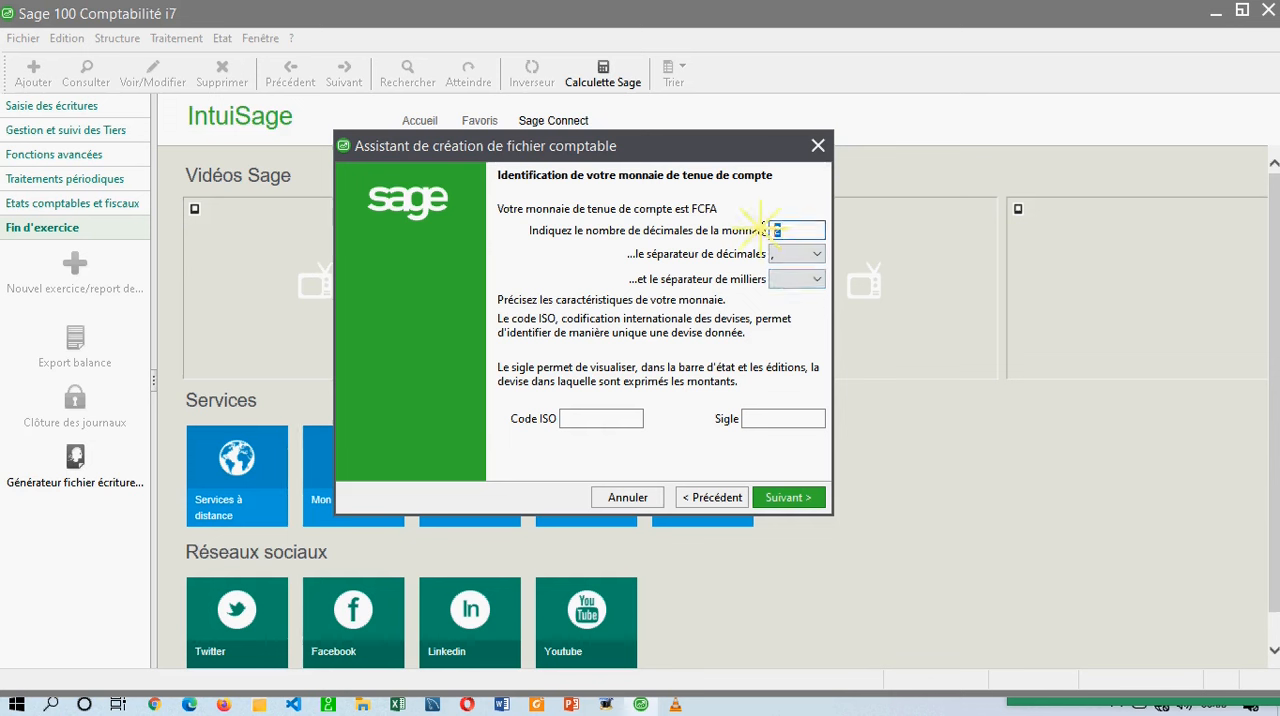
{"action": "type", "text": "0"}
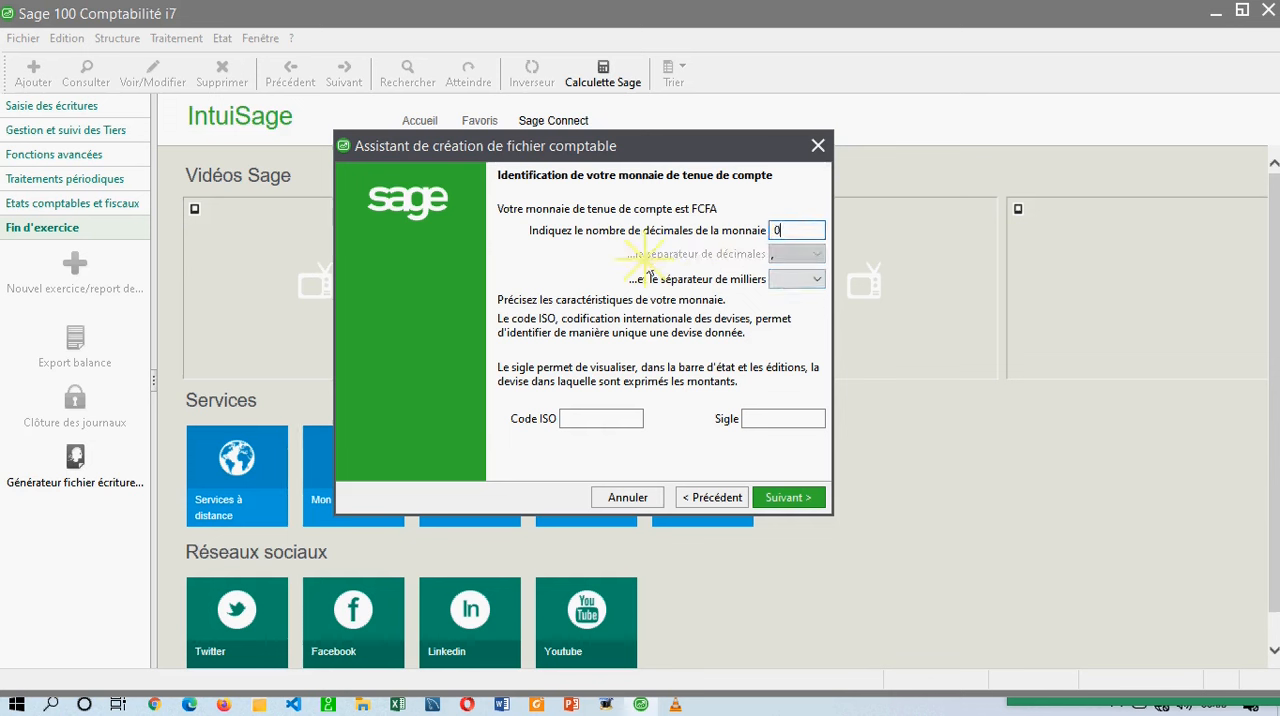
{"action": "left_click", "coordinate": [804, 255]}
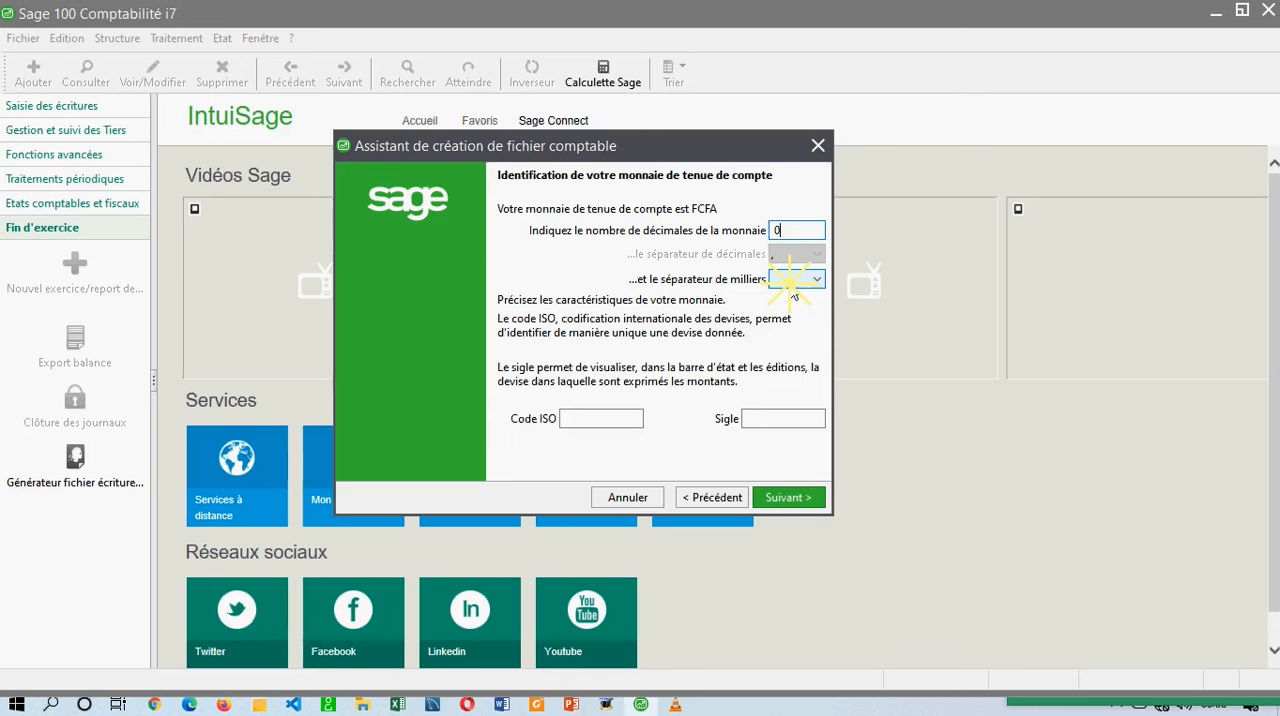
Try the thousands separator options, including the comma, and restore the blank separator.
{"action": "left_click", "coordinate": [791, 282]}
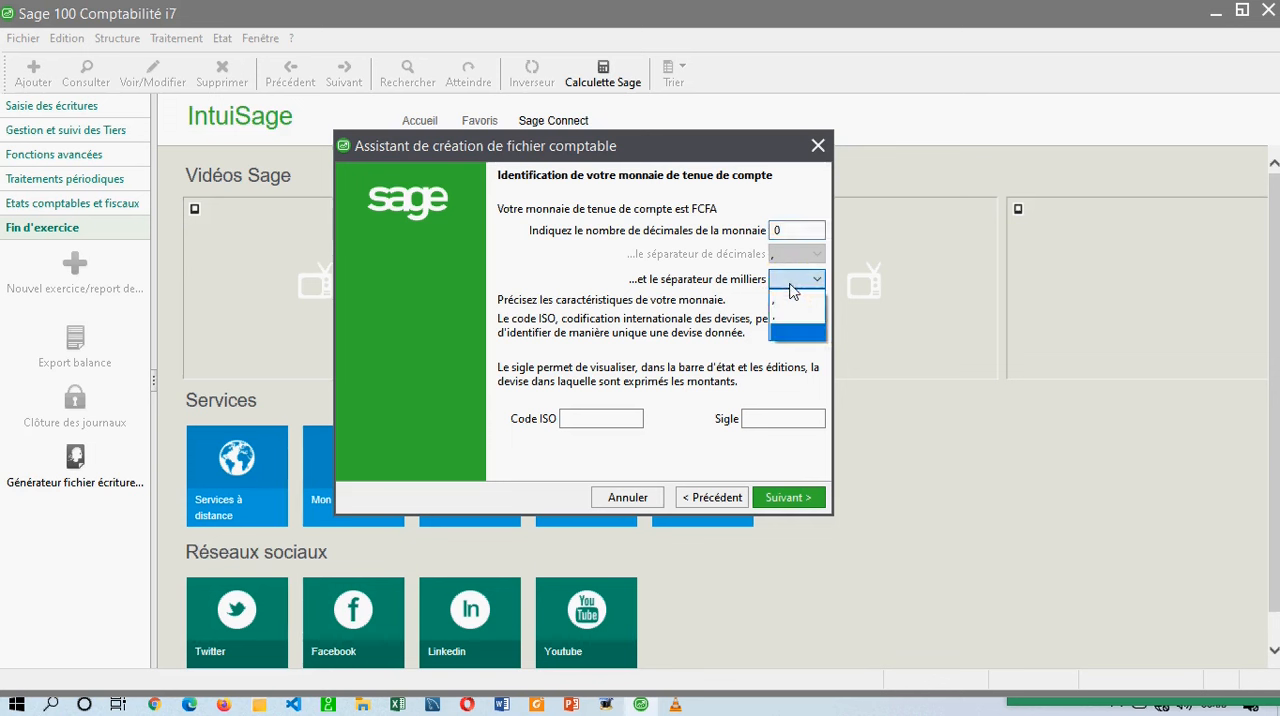
{"action": "left_click", "coordinate": [781, 333]}
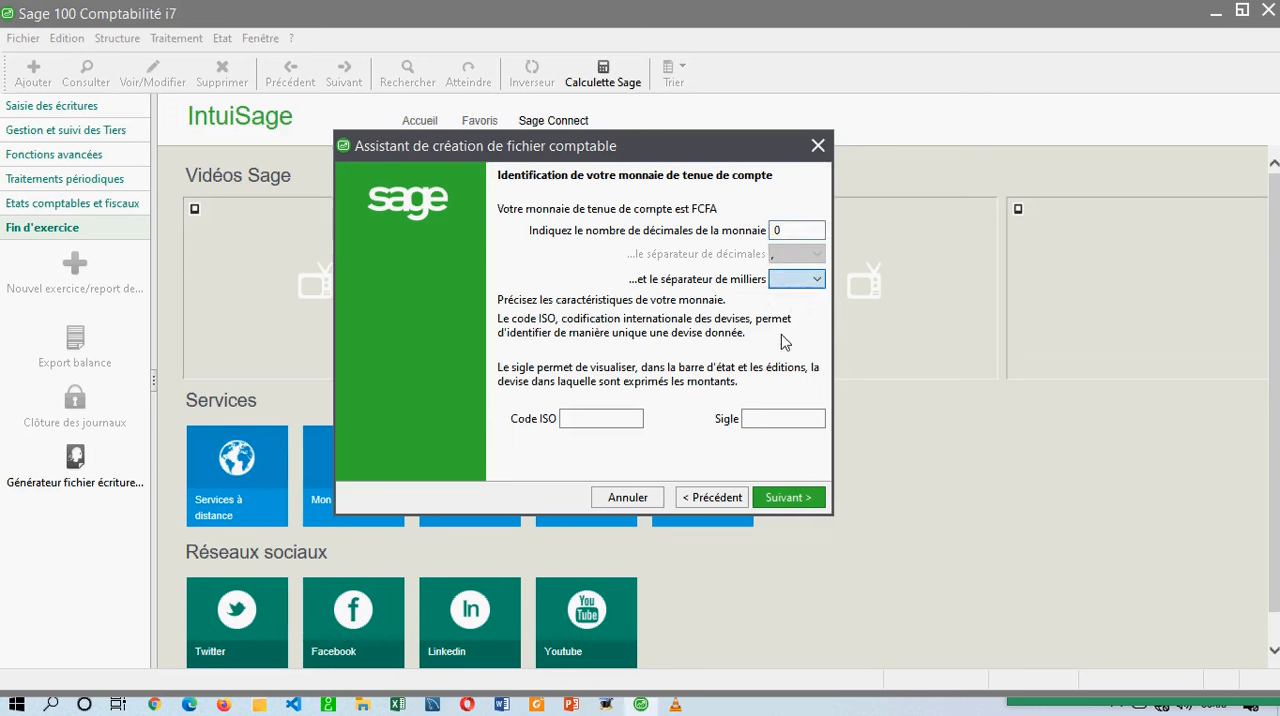
{"action": "left_click", "coordinate": [798, 283]}
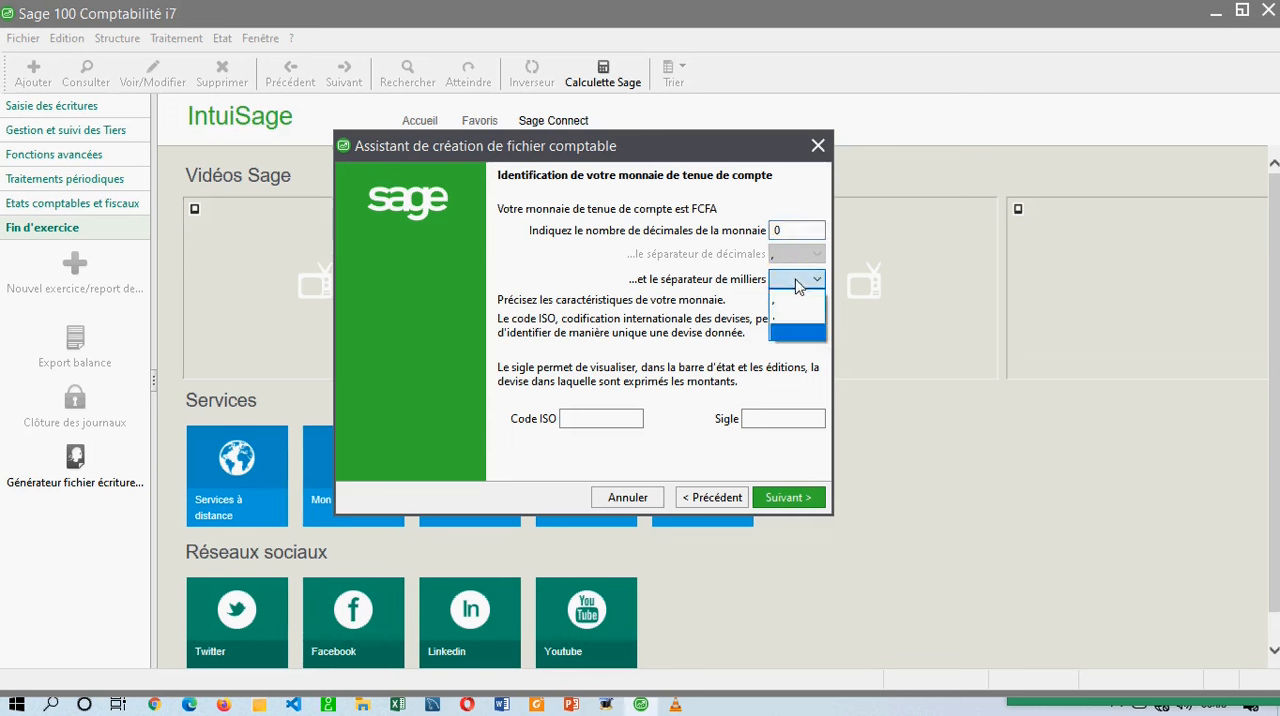
{"action": "left_click", "coordinate": [781, 300]}
{"action": "left_click", "coordinate": [783, 285]}
{"action": "left_click", "coordinate": [781, 313]}
{"action": "left_click", "coordinate": [778, 281]}
{"action": "left_click", "coordinate": [768, 329]}
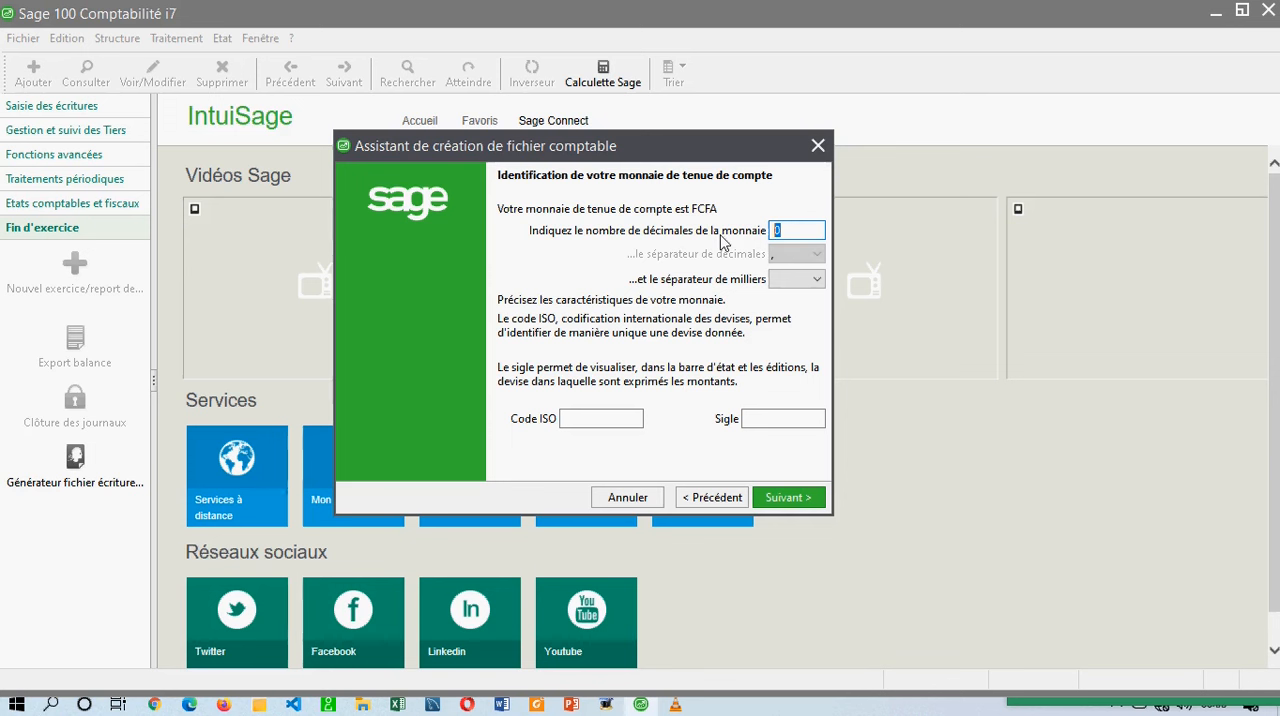
Set the currency to 2 decimals with a comma as the decimal separator.
{"action": "type", "text": "2"}
{"action": "left_click", "coordinate": [790, 232]}
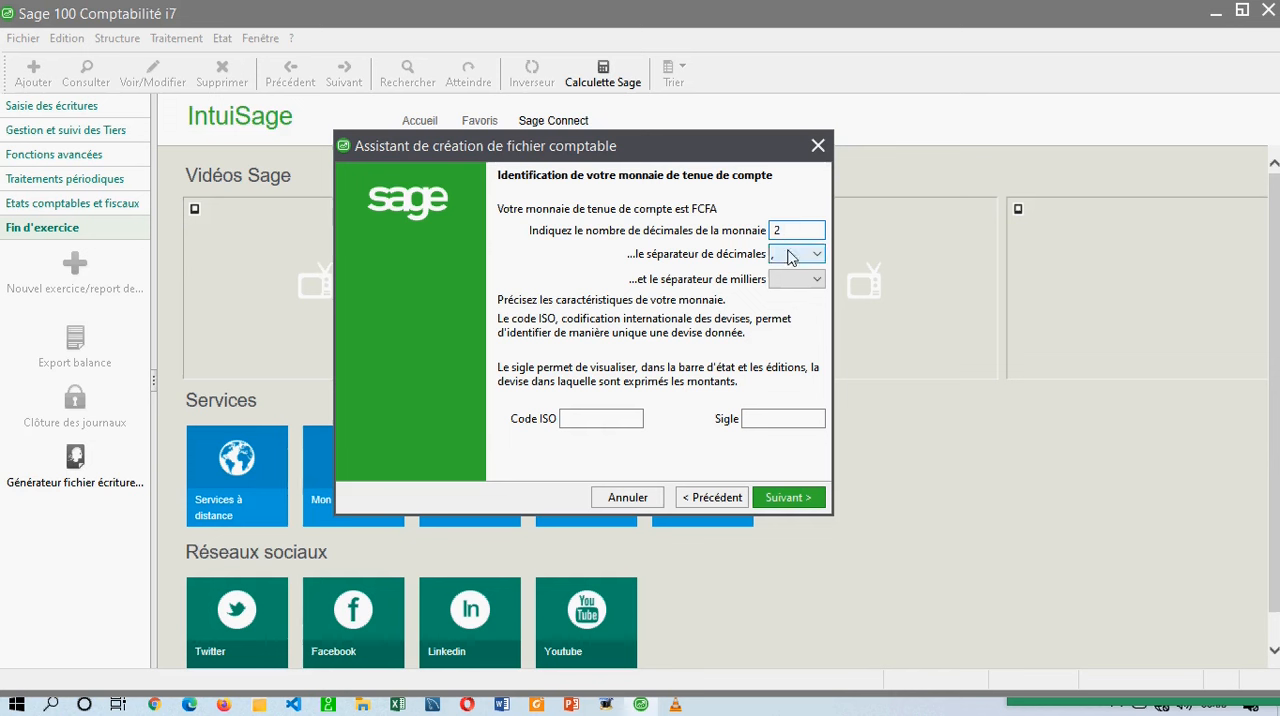
{"action": "left_click", "coordinate": [793, 253]}
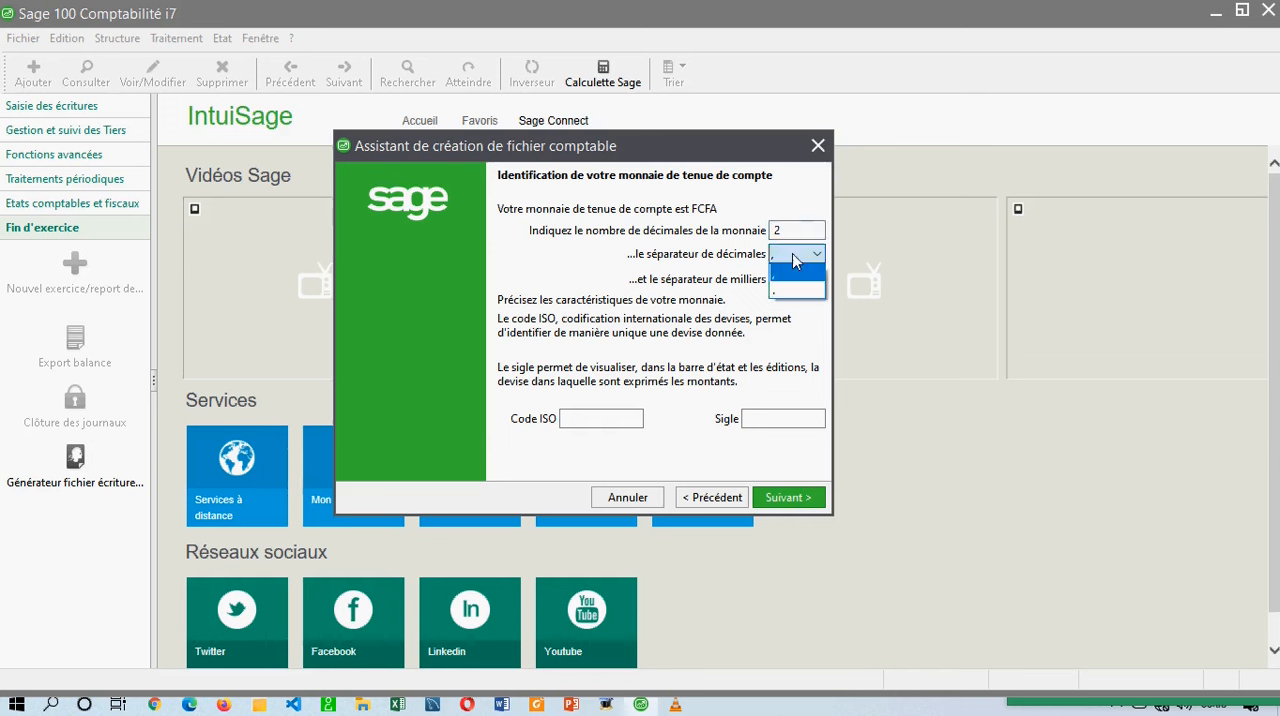
{"action": "left_click", "coordinate": [785, 271]}
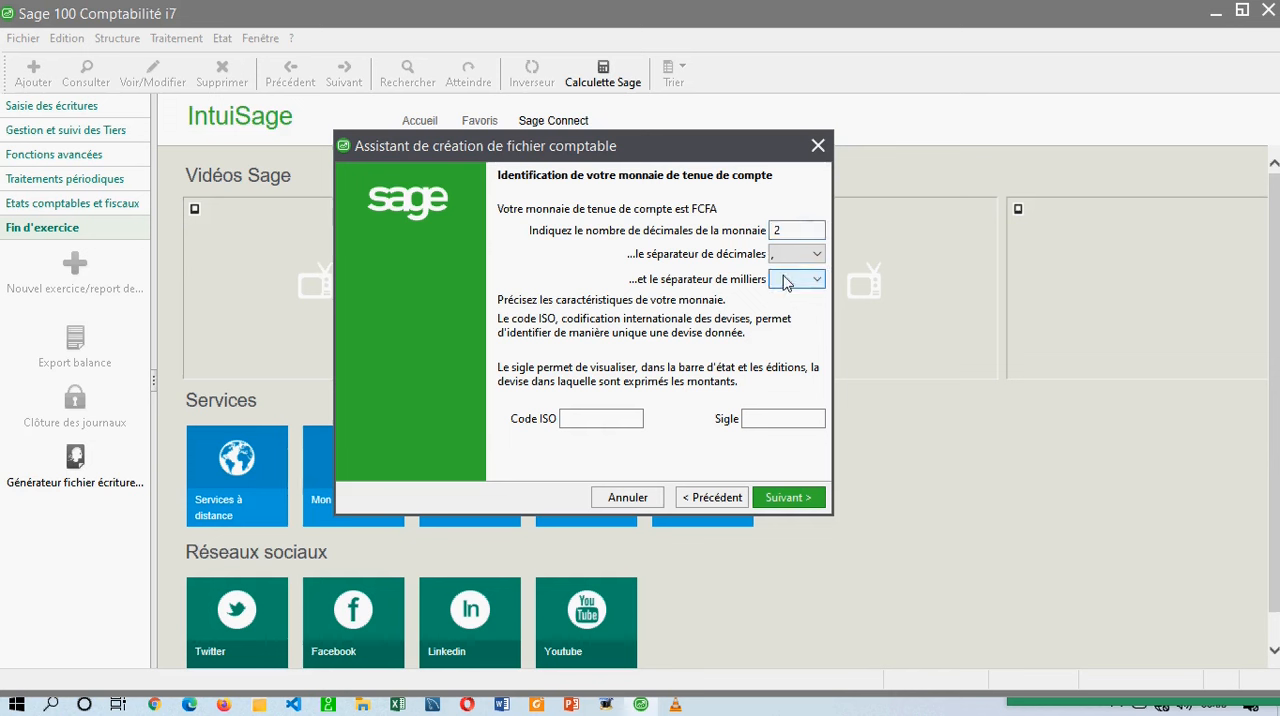
Try another thousands separator, return to the blank one and keep the comma as the decimal separator.
{"action": "left_click", "coordinate": [786, 280]}
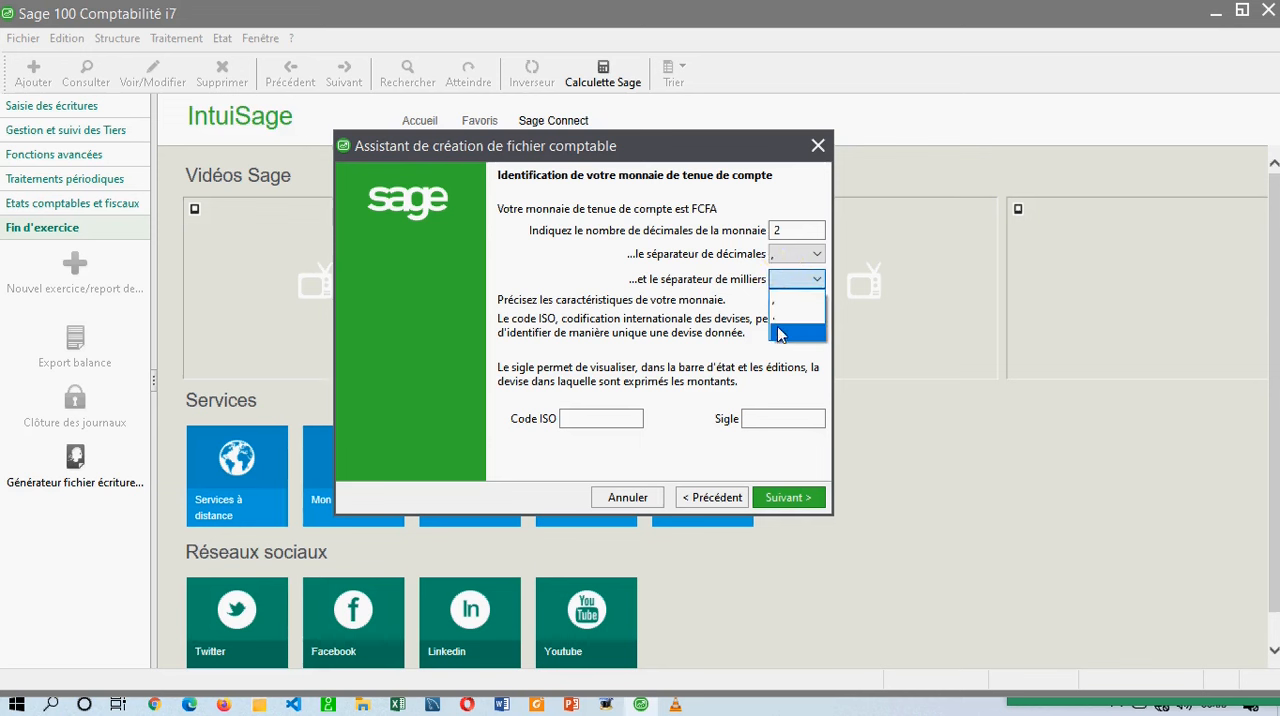
{"action": "left_click", "coordinate": [780, 314]}
{"action": "left_click", "coordinate": [786, 282]}
{"action": "left_click", "coordinate": [782, 321]}
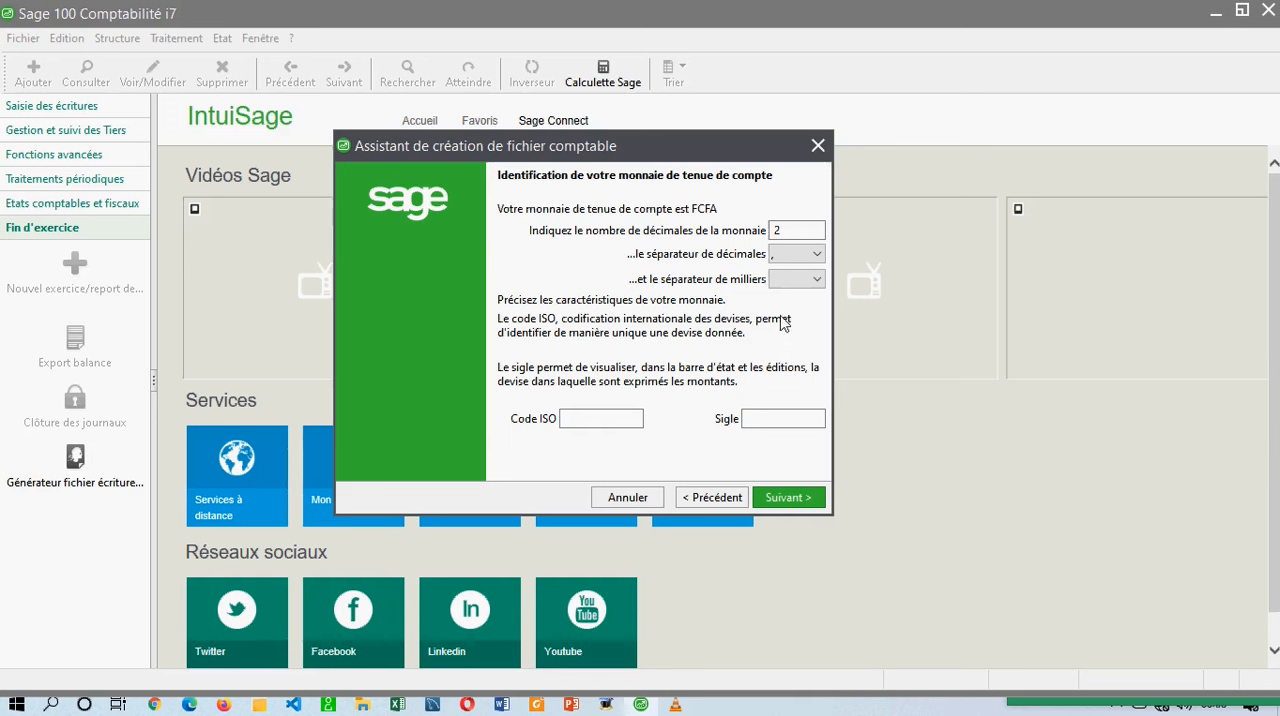
{"action": "left_click", "coordinate": [786, 252]}
{"action": "left_click", "coordinate": [785, 256]}
Set the thousands separator to a comma, and change it back to the blank option.
{"action": "left_click", "coordinate": [784, 283]}
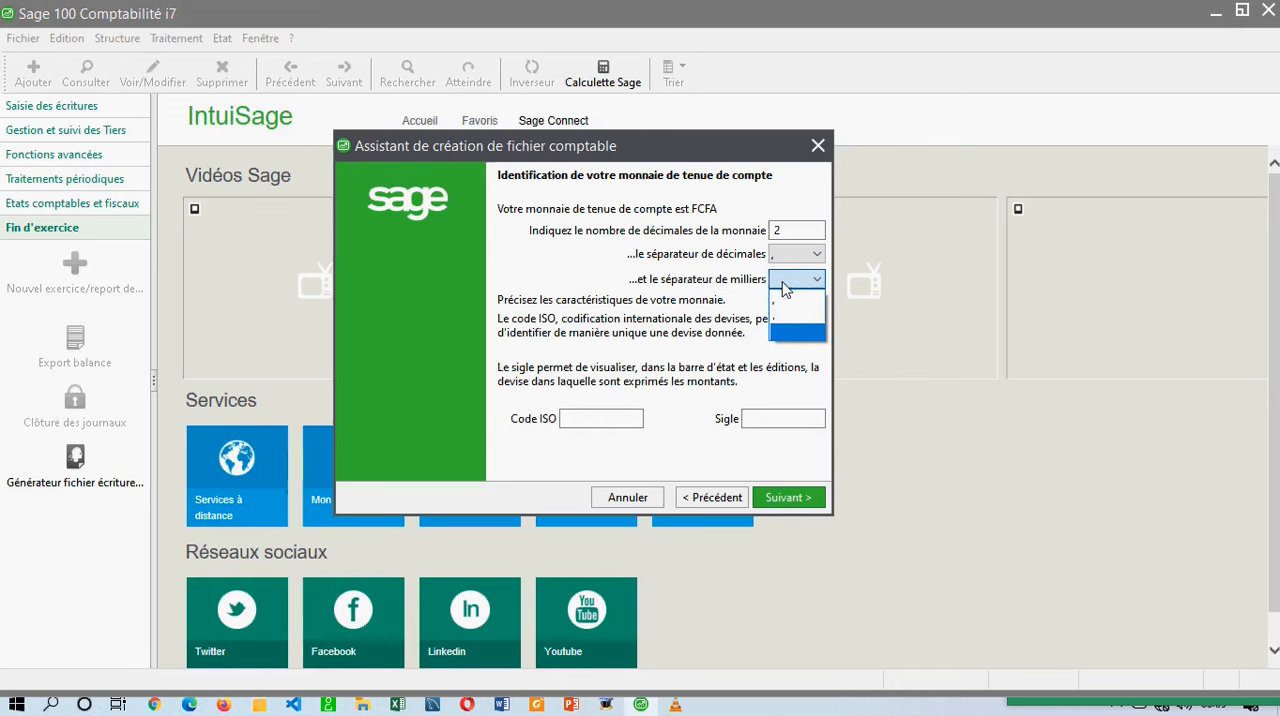
{"action": "left_click", "coordinate": [783, 310]}
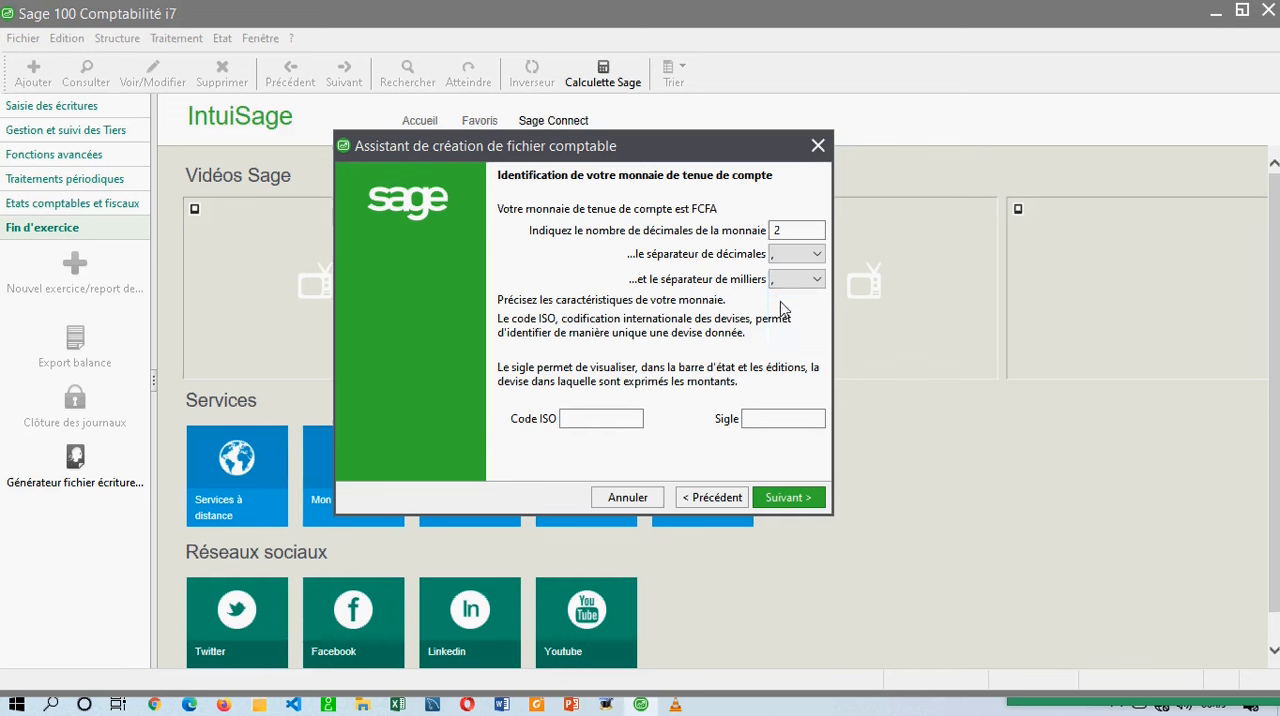
{"action": "left_click", "coordinate": [788, 280]}
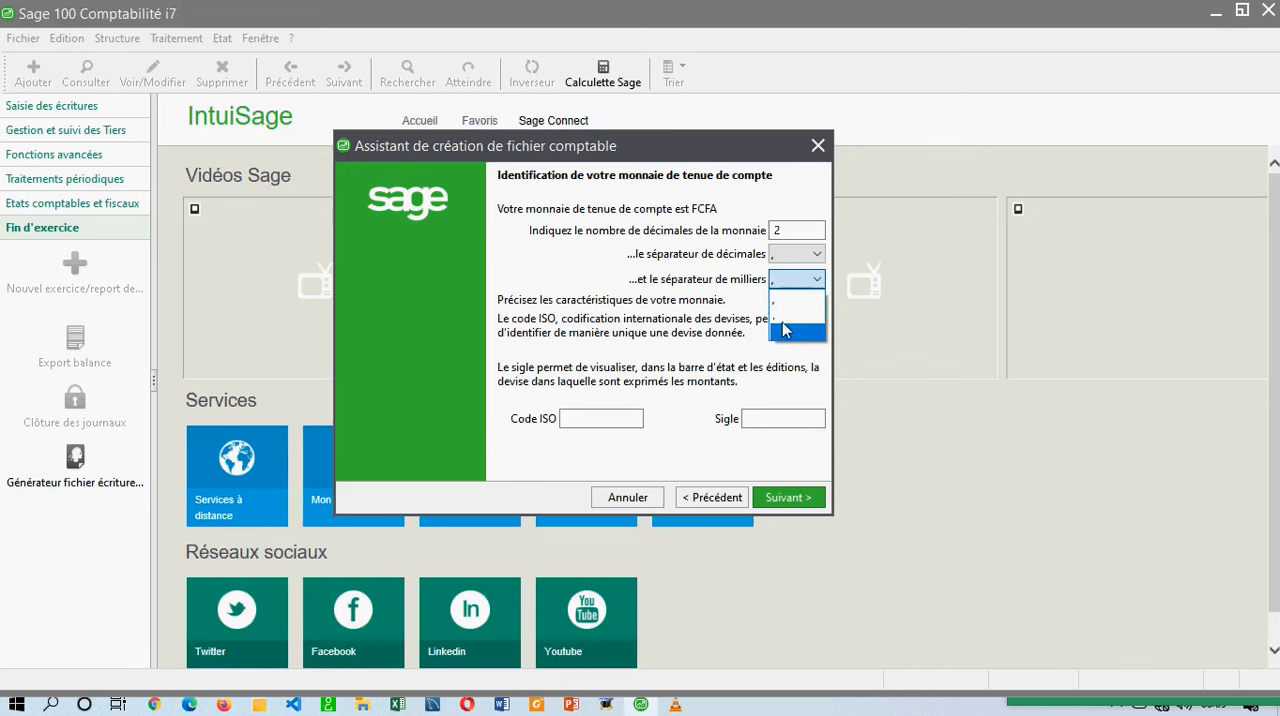
{"action": "left_click", "coordinate": [780, 335]}
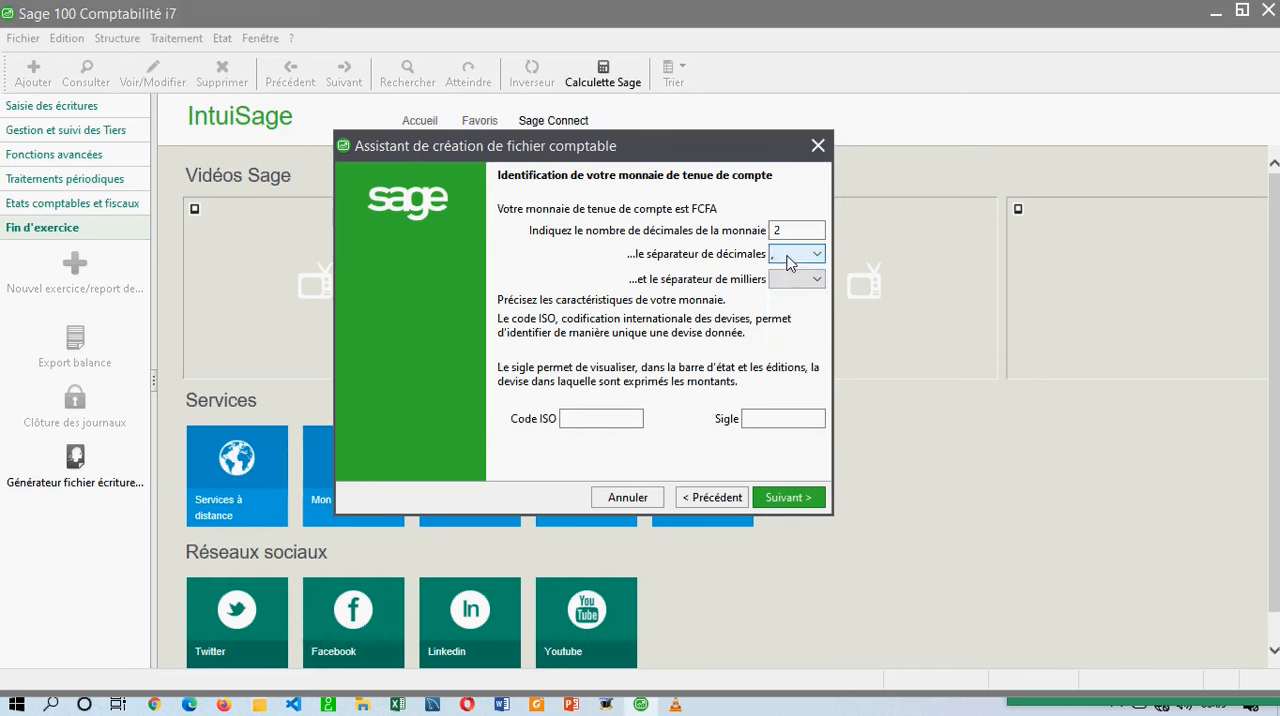
Set the currency to 0 decimals with ISO code XAF and symbol FCFA, and continue to the accounting elements page.
{"action": "double_click", "coordinate": [795, 230]}
{"action": "type", "text": "0"}
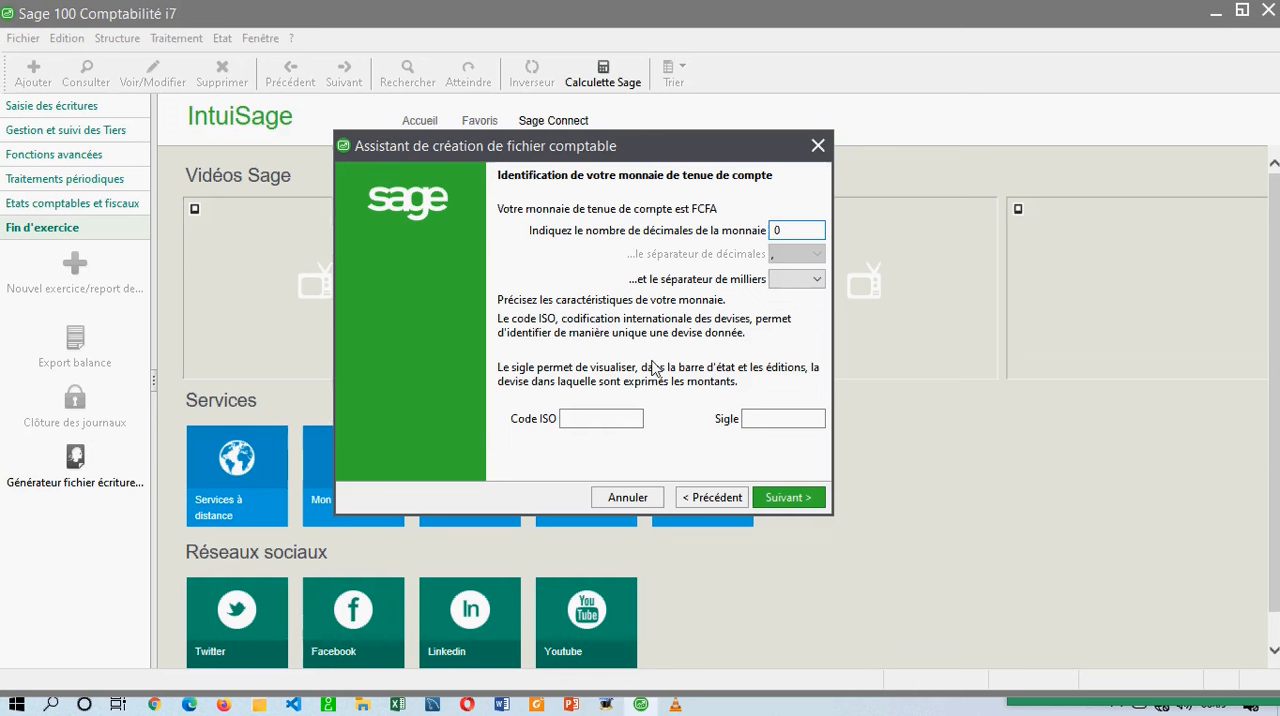
{"action": "left_click", "coordinate": [538, 422]}
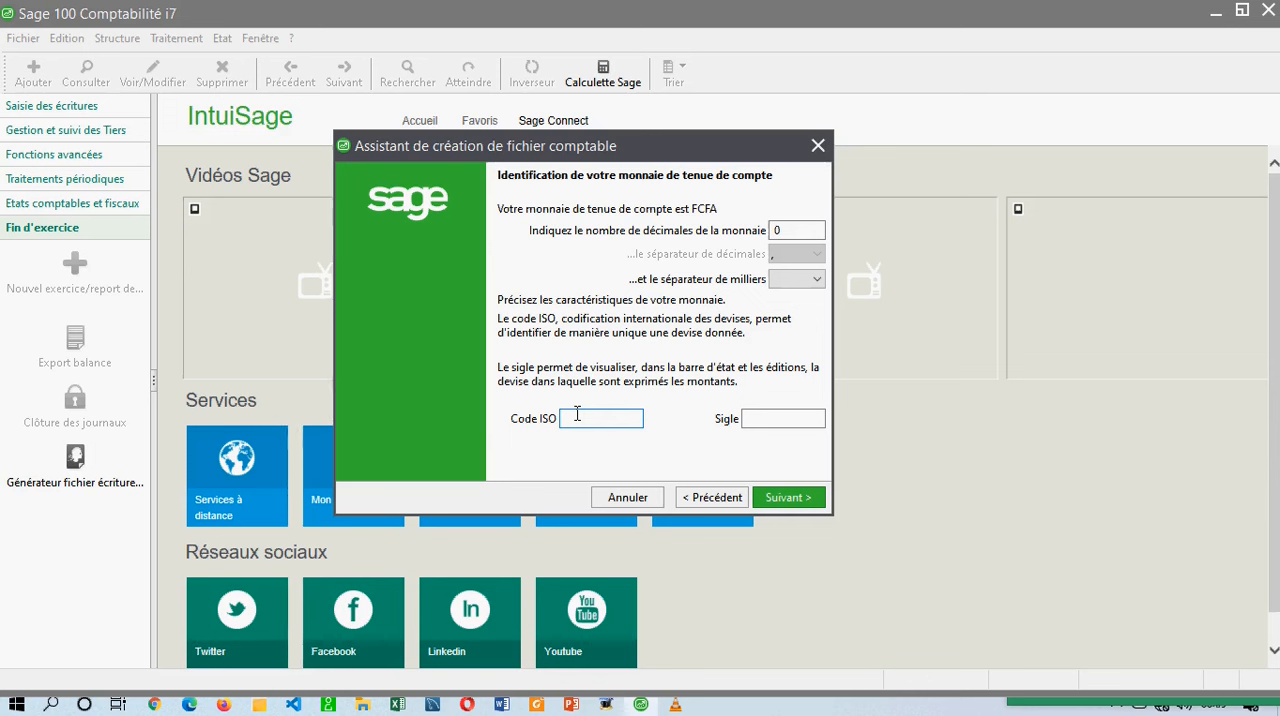
{"action": "type", "text": "XAF"}
{"action": "key", "text": "Tab"}
{"action": "type", "text": "FCFA"}
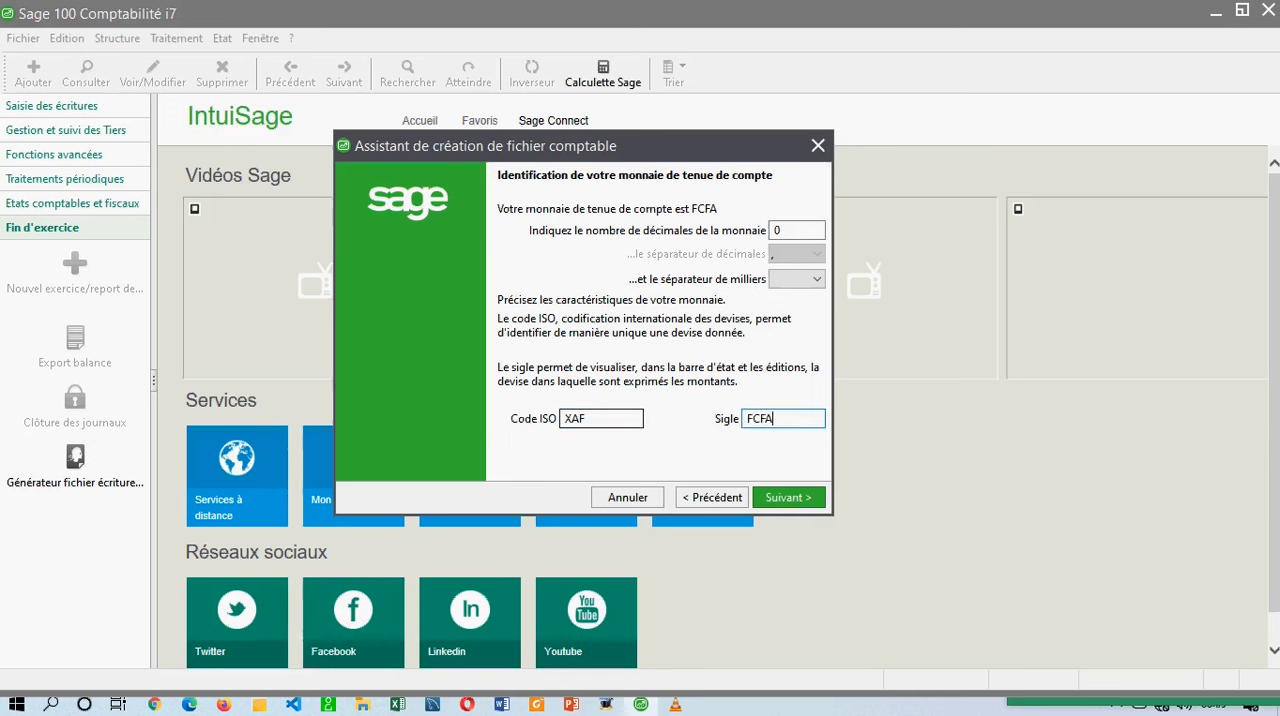
{"action": "left_click", "coordinate": [801, 499]}
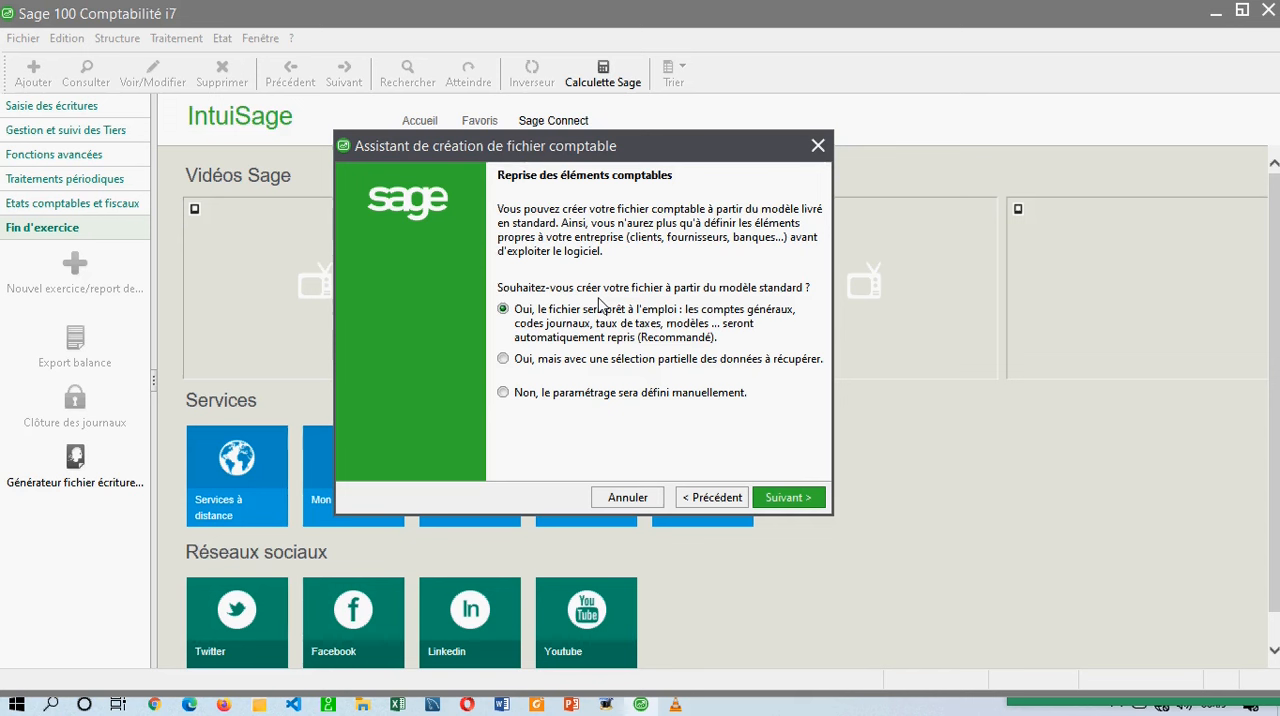
Choose to define the settings manually instead of using the standard model, and continue to the file creation page.
{"action": "left_click", "coordinate": [620, 337]}
{"action": "left_click", "coordinate": [573, 362]}
{"action": "left_click", "coordinate": [506, 394]}
{"action": "left_click", "coordinate": [780, 498]}
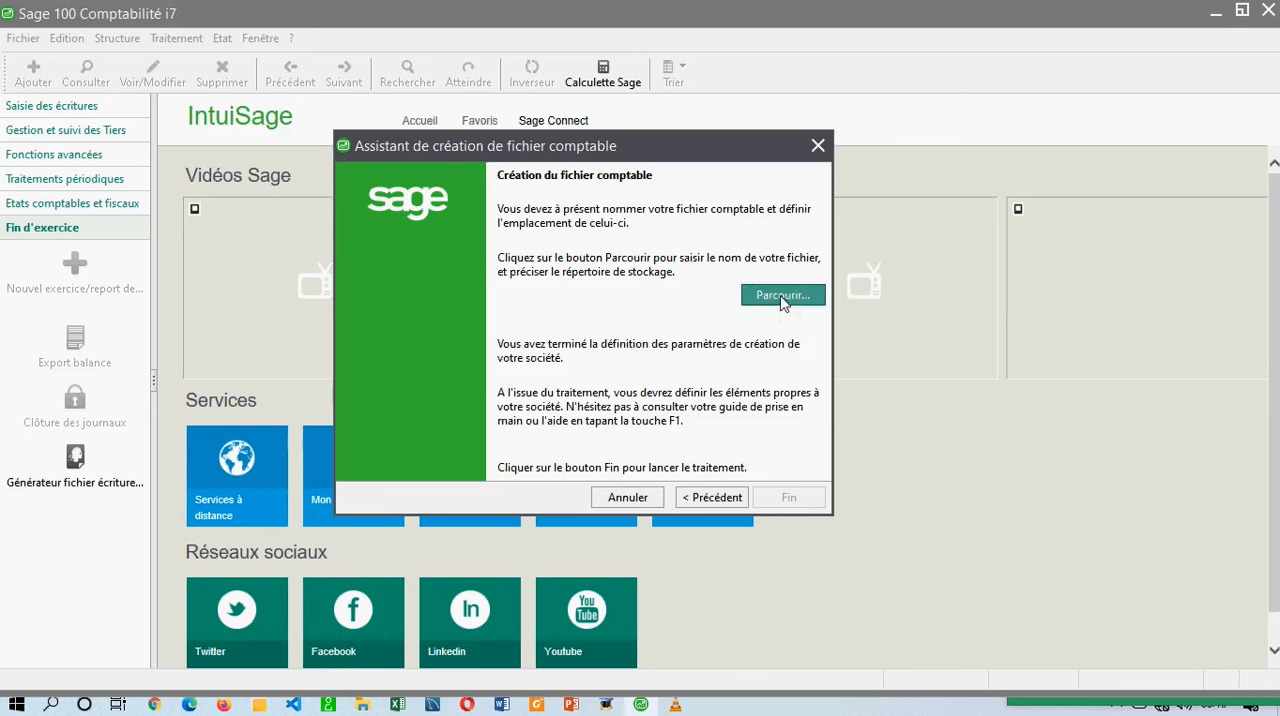
Browse for the new file's location and open the COMPTA folder within MES FORMATIONS on the DATA (E:) drive.
{"action": "left_click", "coordinate": [785, 304]}
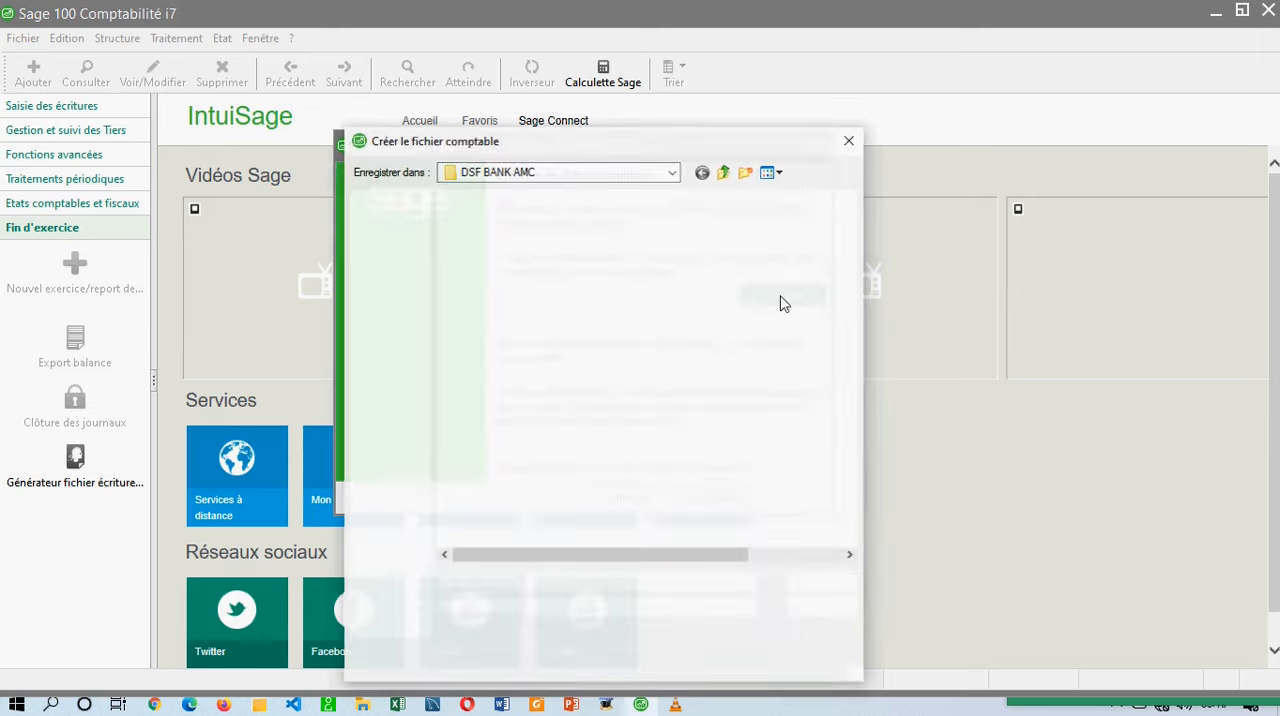
{"action": "left_click", "coordinate": [400, 350]}
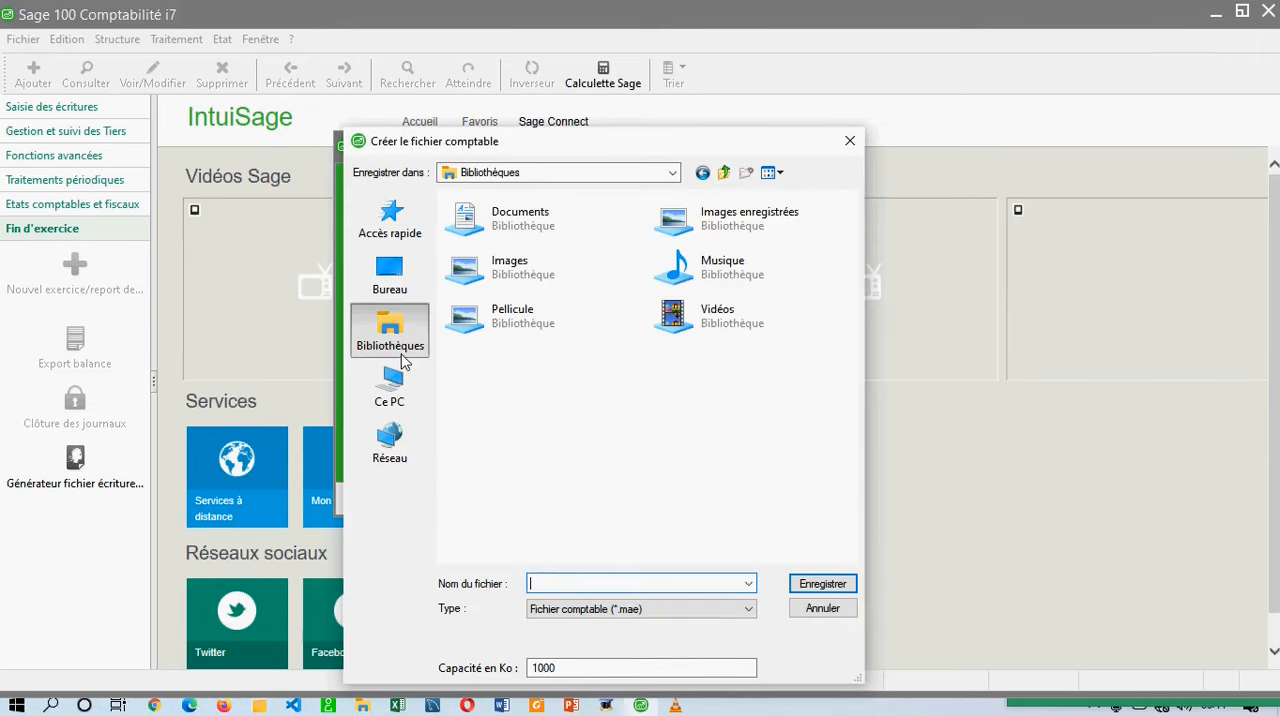
{"action": "left_click", "coordinate": [389, 388]}
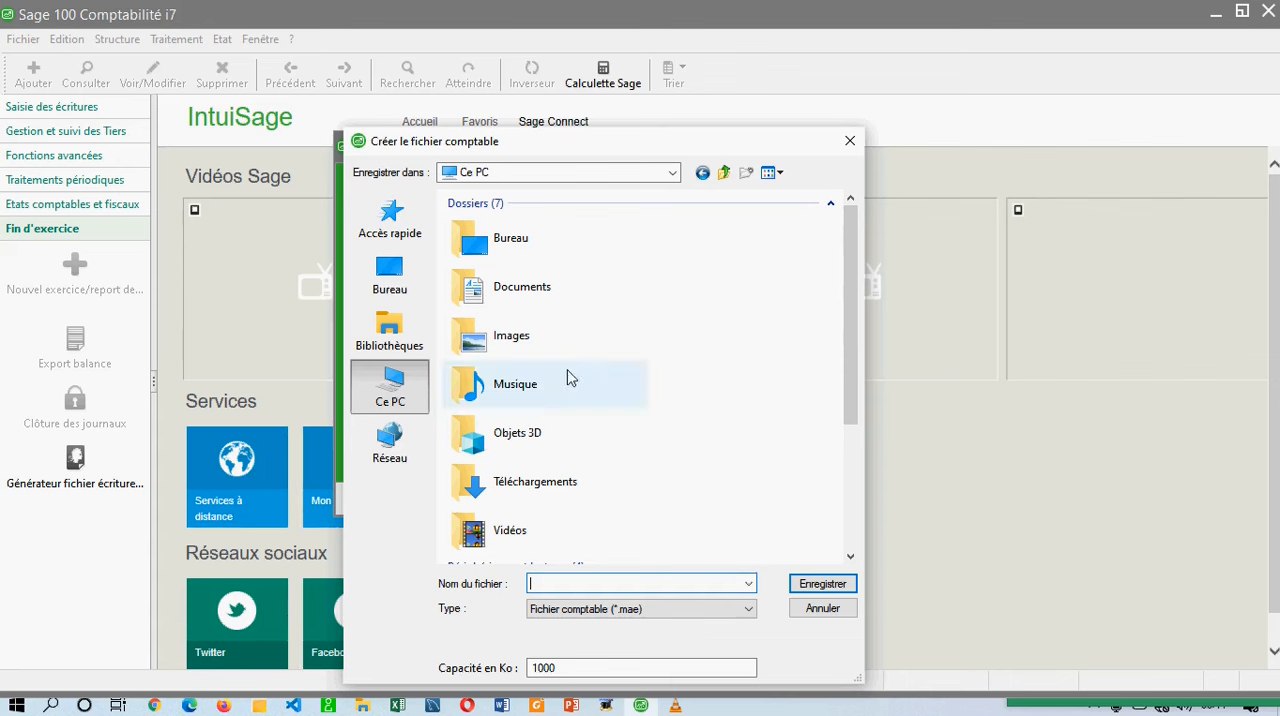
{"action": "scroll", "coordinate": [567, 377], "scroll_direction": "down", "scroll_amount": 3}
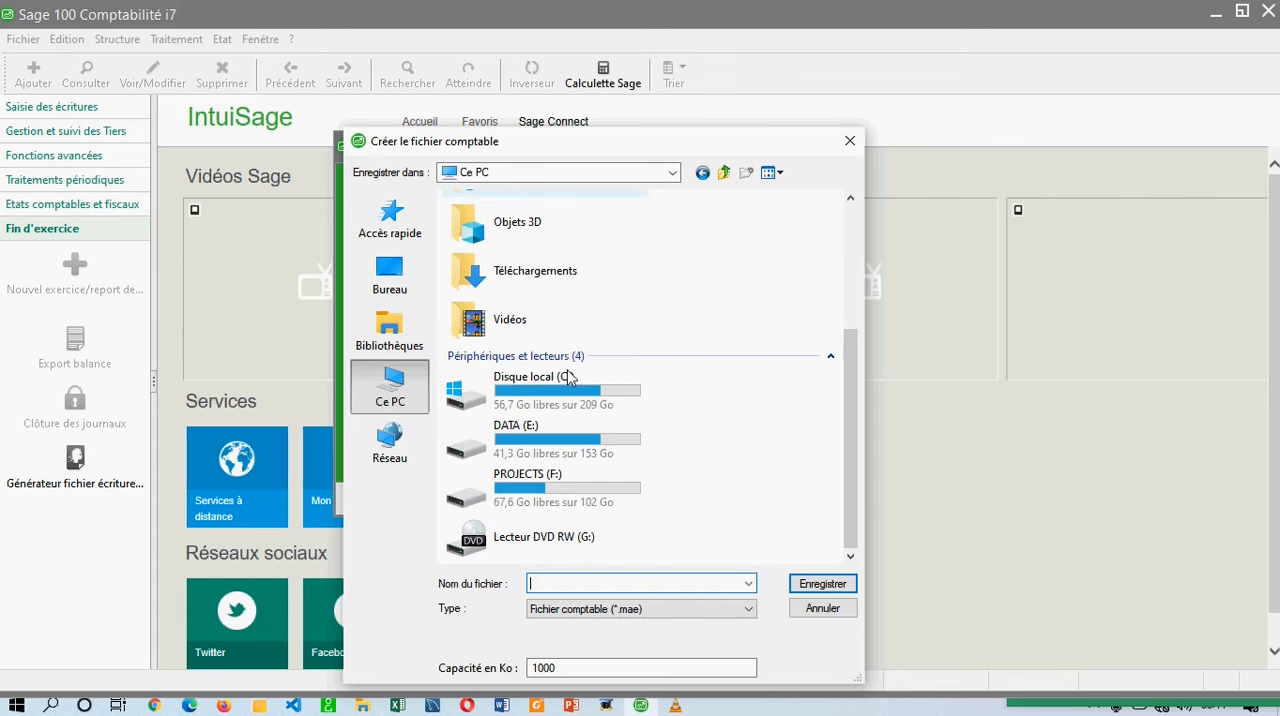
{"action": "double_click", "coordinate": [543, 449]}
{"action": "scroll", "coordinate": [546, 452], "scroll_direction": "down", "scroll_amount": 2}
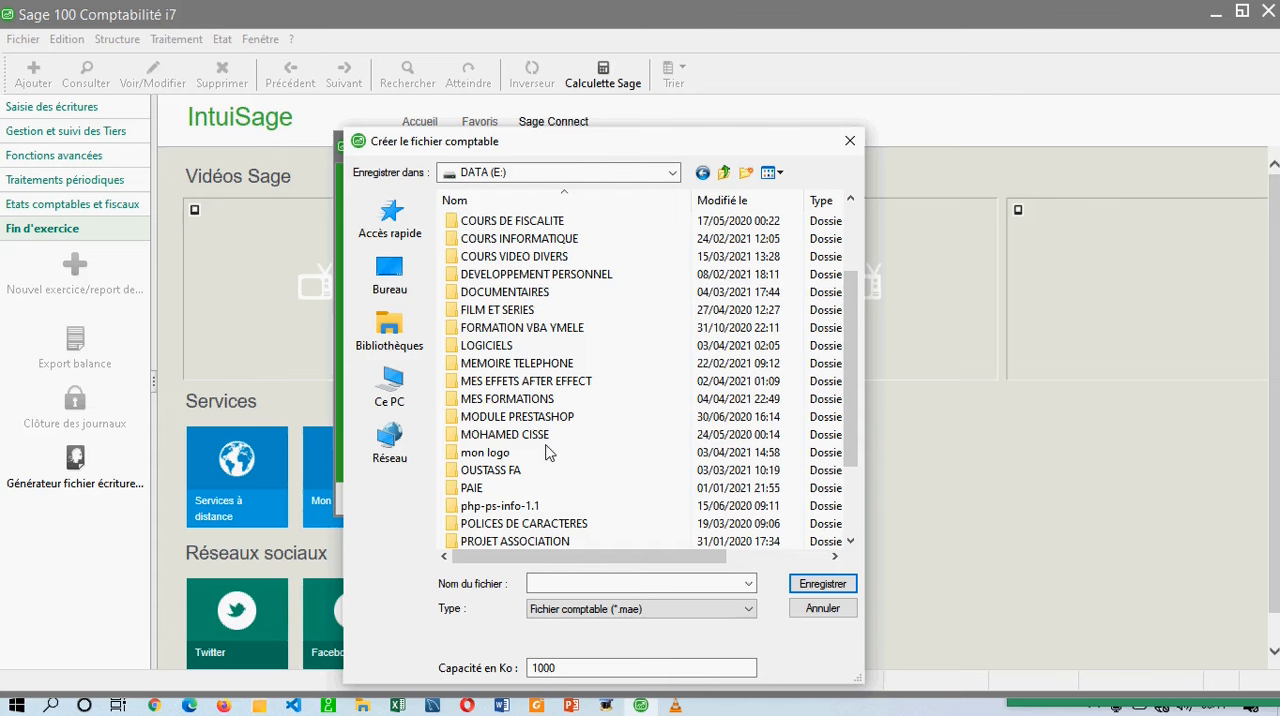
{"action": "double_click", "coordinate": [521, 398]}
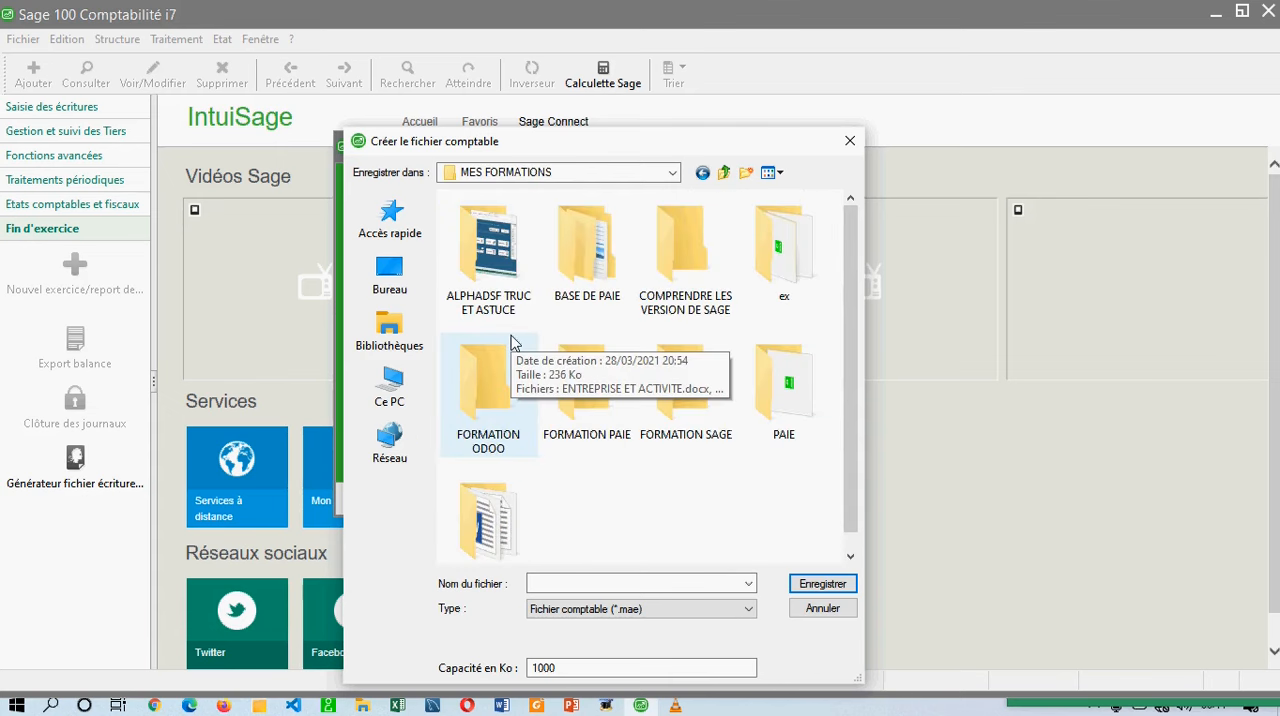
{"action": "double_click", "coordinate": [520, 389]}
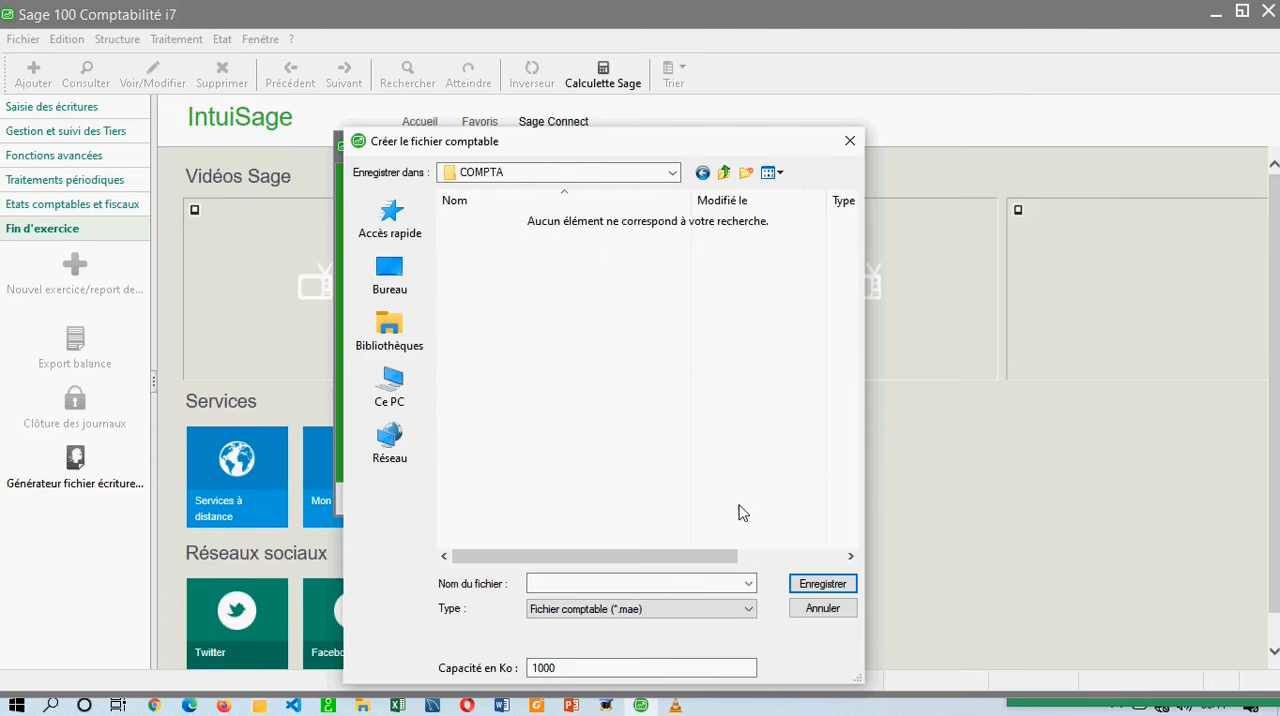
Name the new accounting file PROXIMA TECHNOLOGIES.
{"action": "left_click", "coordinate": [653, 584]}
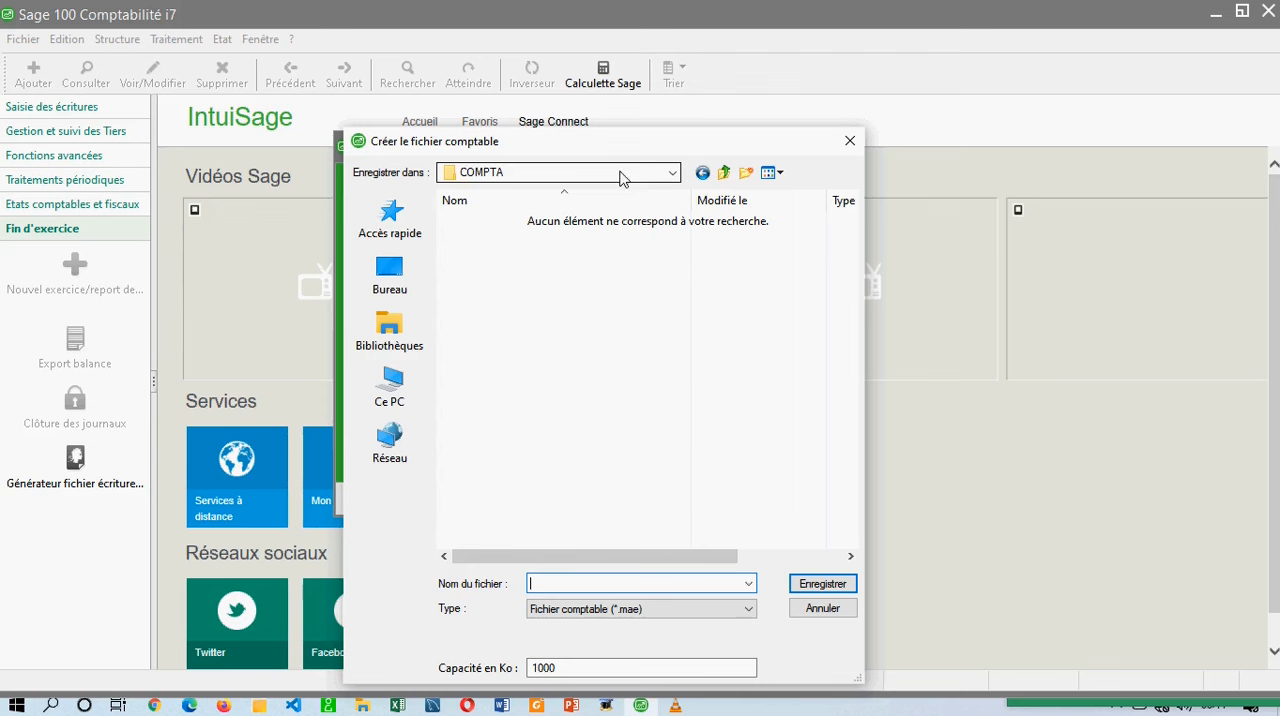
{"action": "left_click_drag", "start_coordinate": [597, 147], "coordinate": [595, 77]}
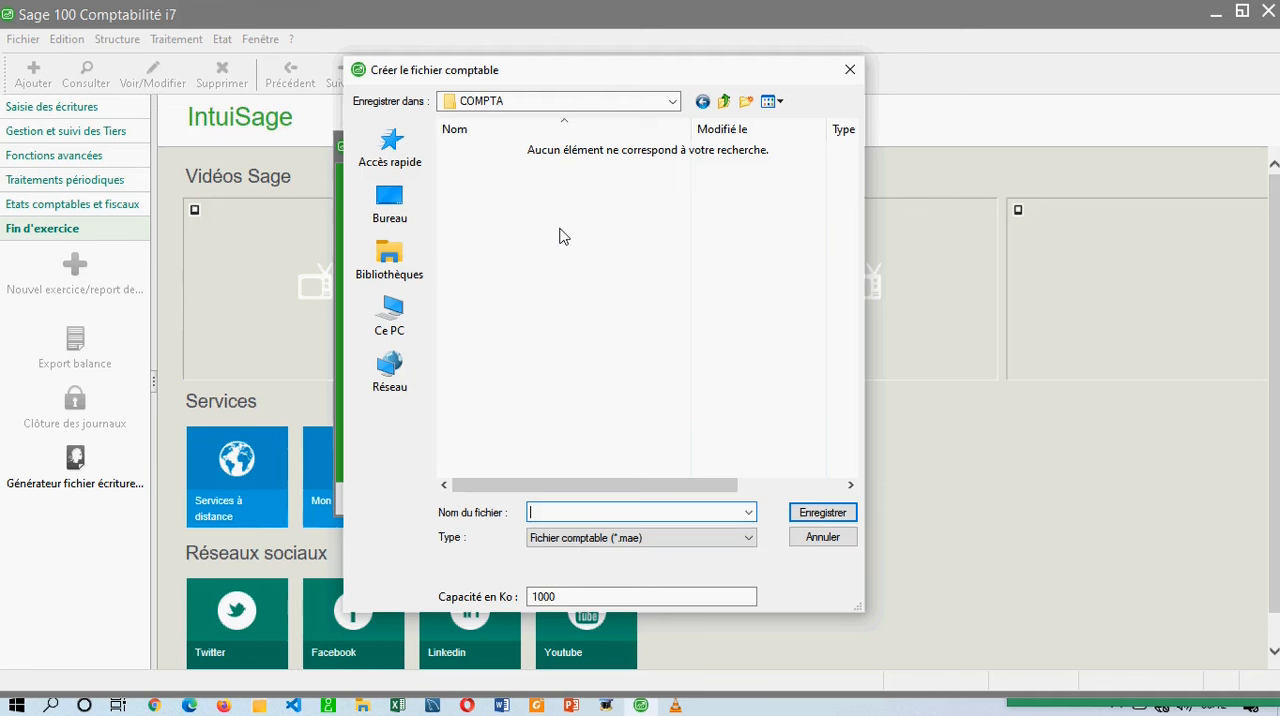
{"action": "type", "text": "PROXIMA TECHNOLOGIES"}
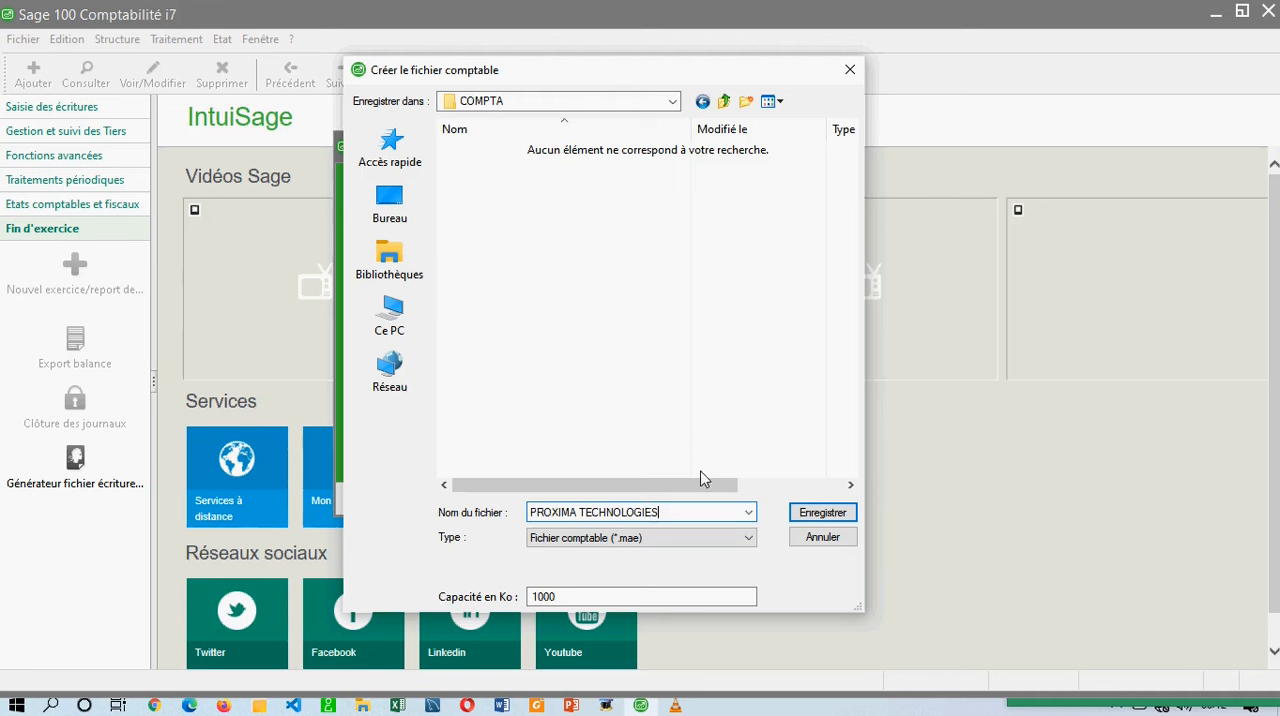
Save the file as Fichier comptable (*.mae) with a capacity of 1000 Ko, and finish the assistant to create it.
{"action": "left_click", "coordinate": [604, 597]}
{"action": "left_click_drag", "start_coordinate": [604, 597], "coordinate": [500, 609]}
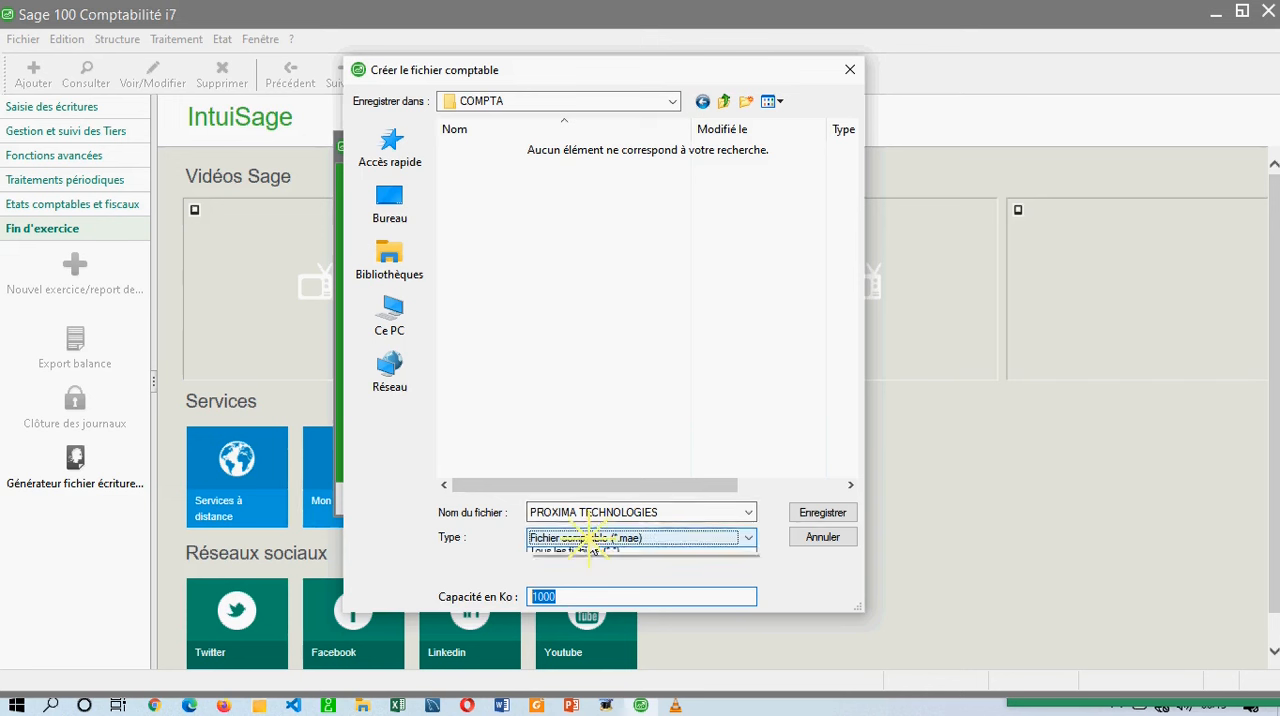
{"action": "left_click", "coordinate": [598, 538]}
{"action": "left_click", "coordinate": [599, 554]}
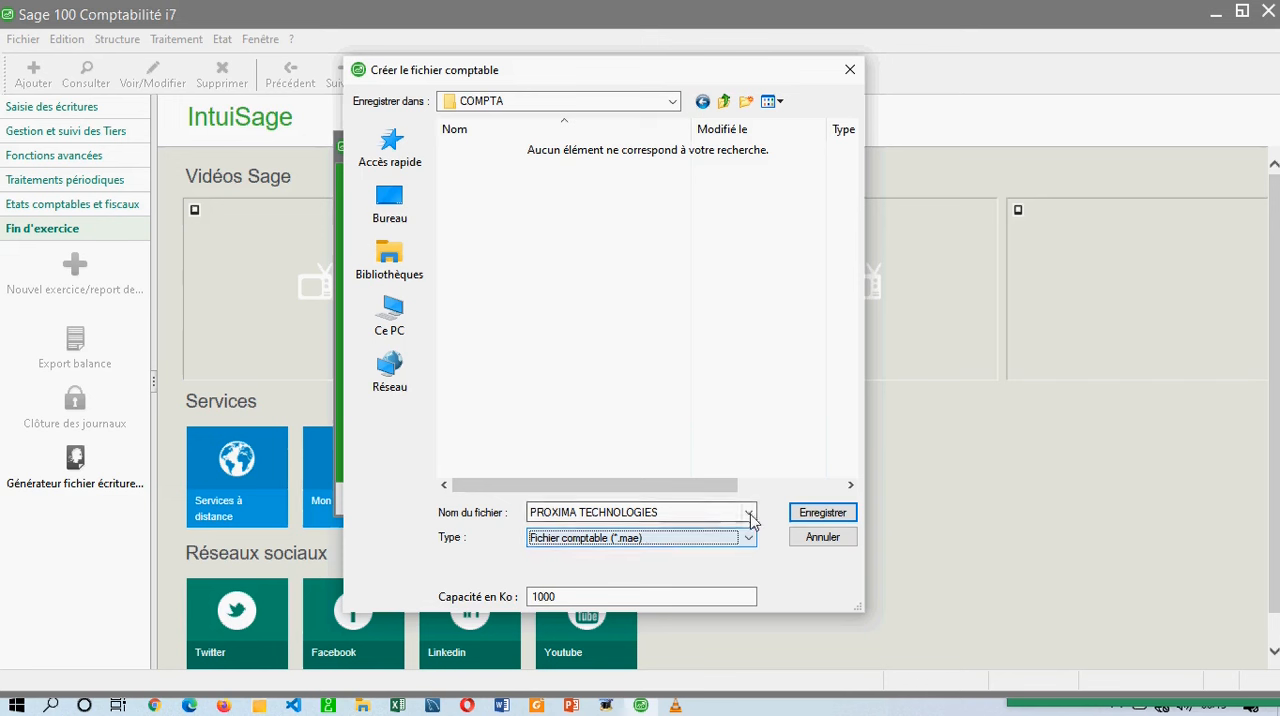
{"action": "left_click", "coordinate": [820, 514]}
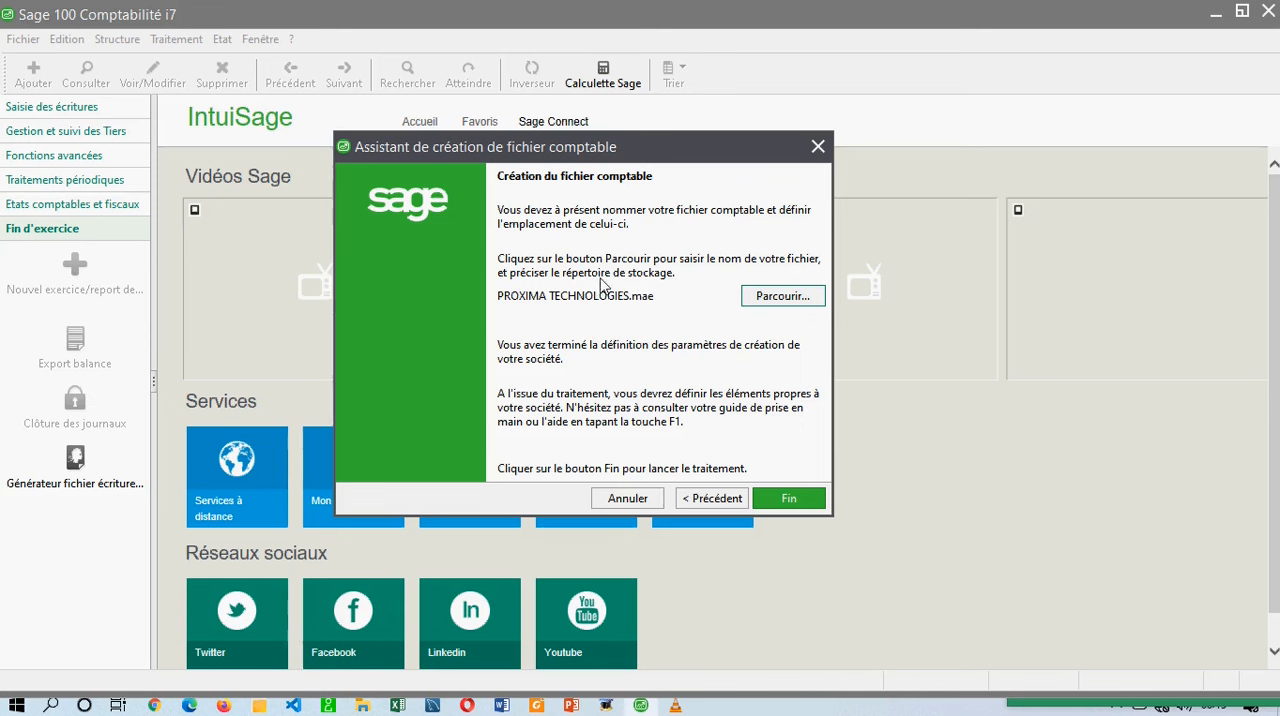
{"action": "left_click", "coordinate": [779, 495]}
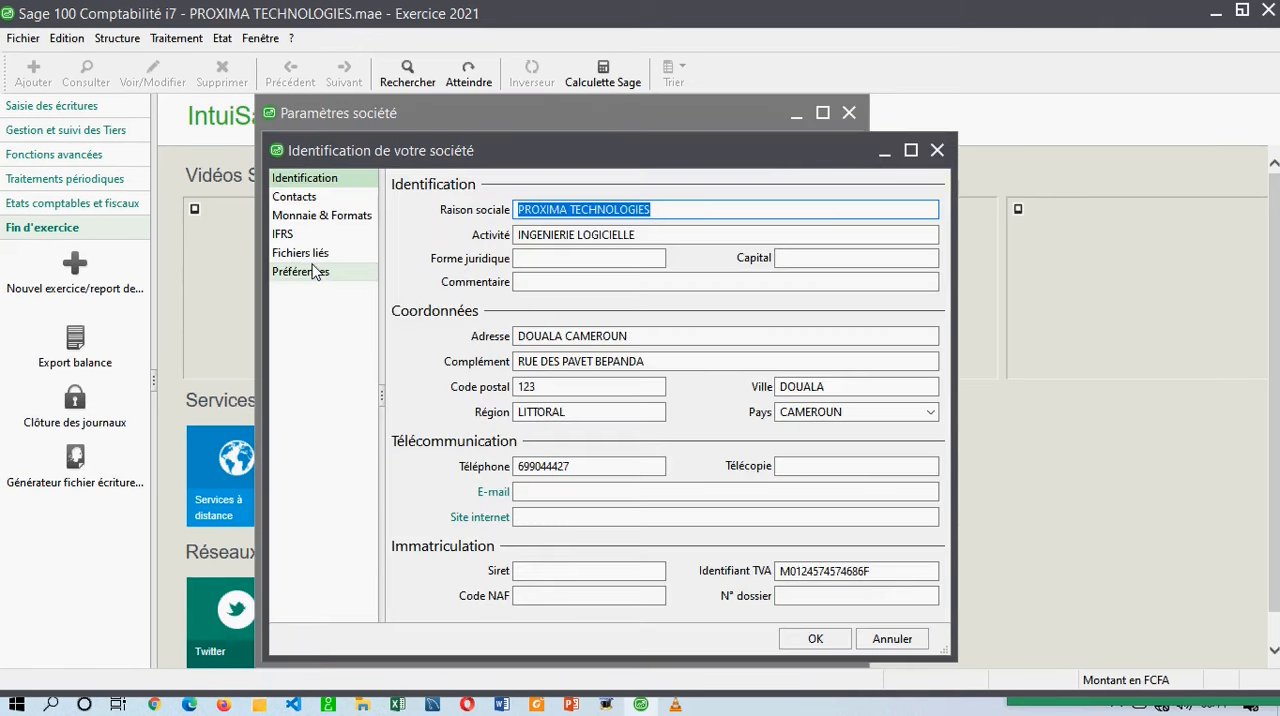
Set the company's legal form to SAS in its identification details.
{"action": "mouse_move", "coordinate": [511, 154]}
{"action": "left_mouse_down"}
{"action": "mouse_move", "coordinate": [515, 120]}
{"action": "mouse_move", "coordinate": [511, 145]}
{"action": "left_mouse_up"}
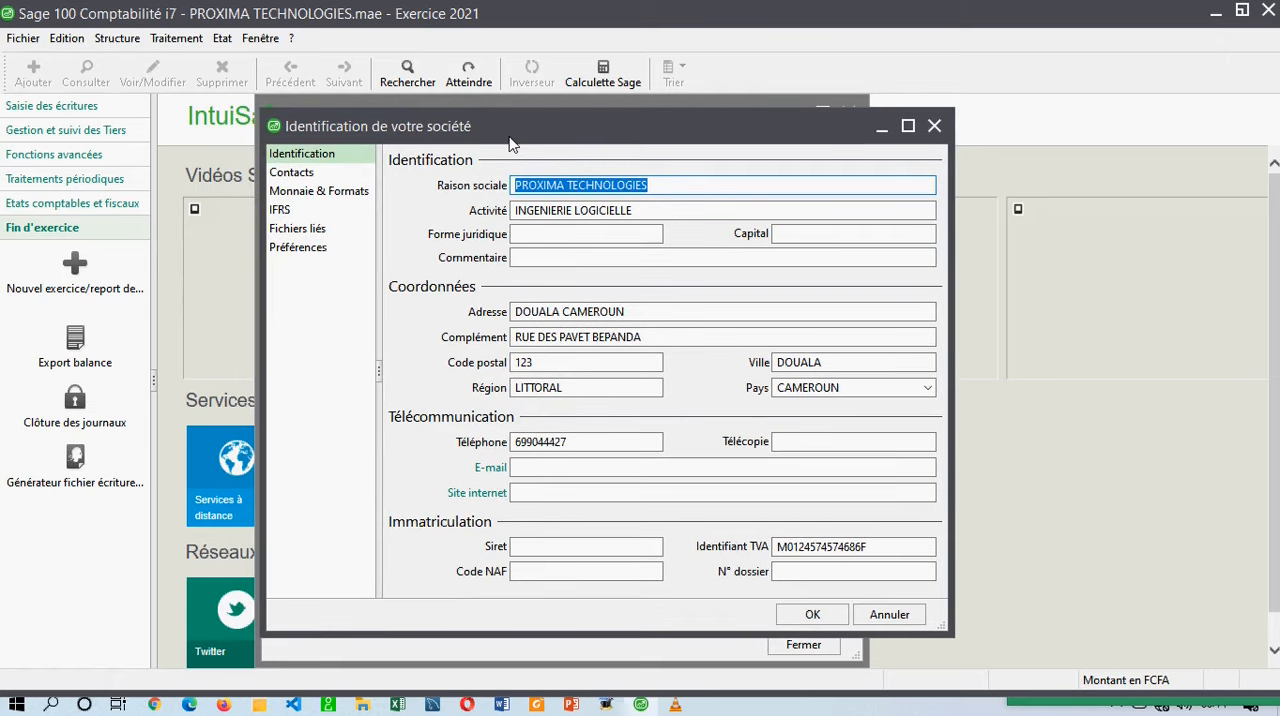
{"action": "left_click", "coordinate": [334, 156]}
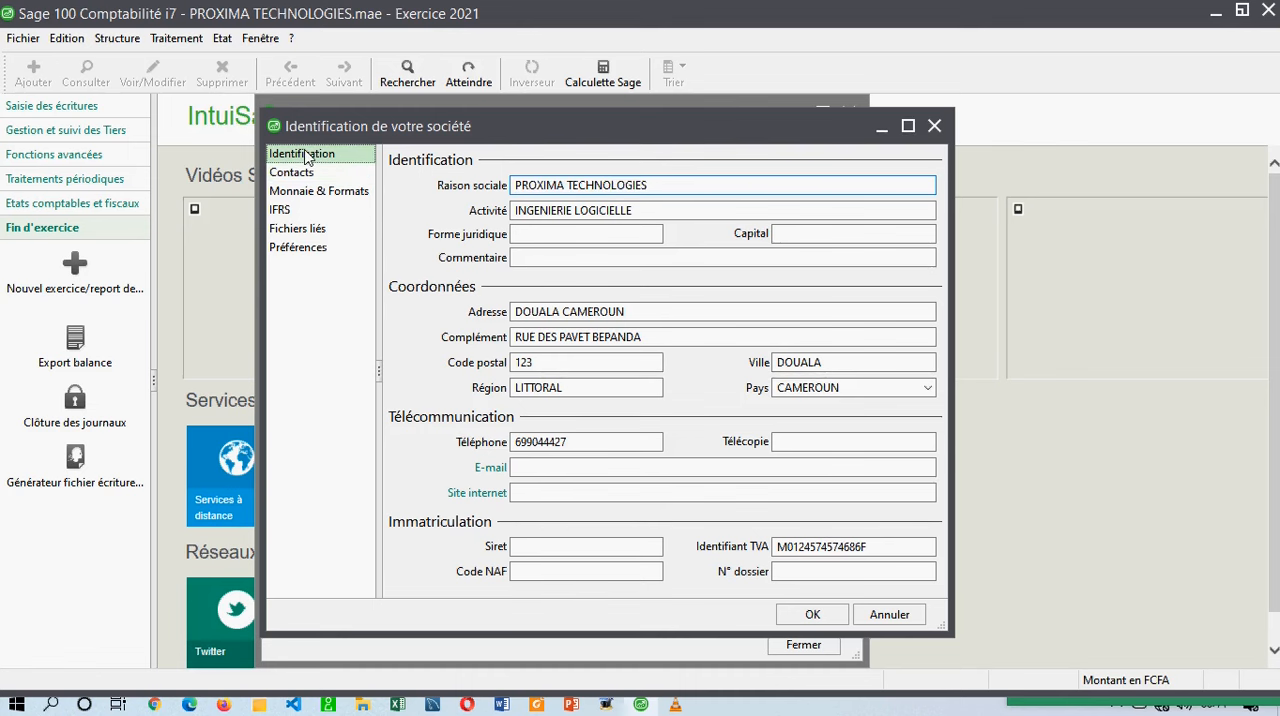
{"action": "left_click", "coordinate": [309, 175]}
{"action": "left_click", "coordinate": [310, 193]}
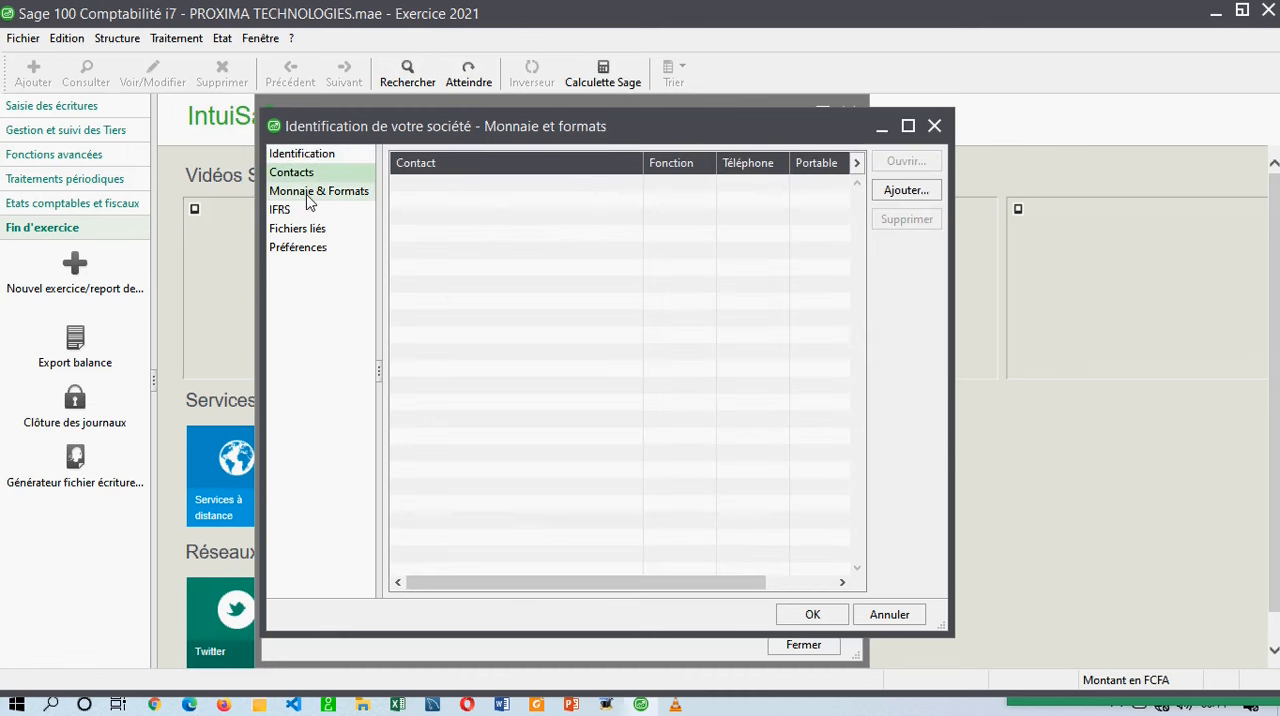
{"action": "left_click", "coordinate": [303, 155]}
{"action": "left_click", "coordinate": [541, 232]}
{"action": "type", "text": "SARL"}
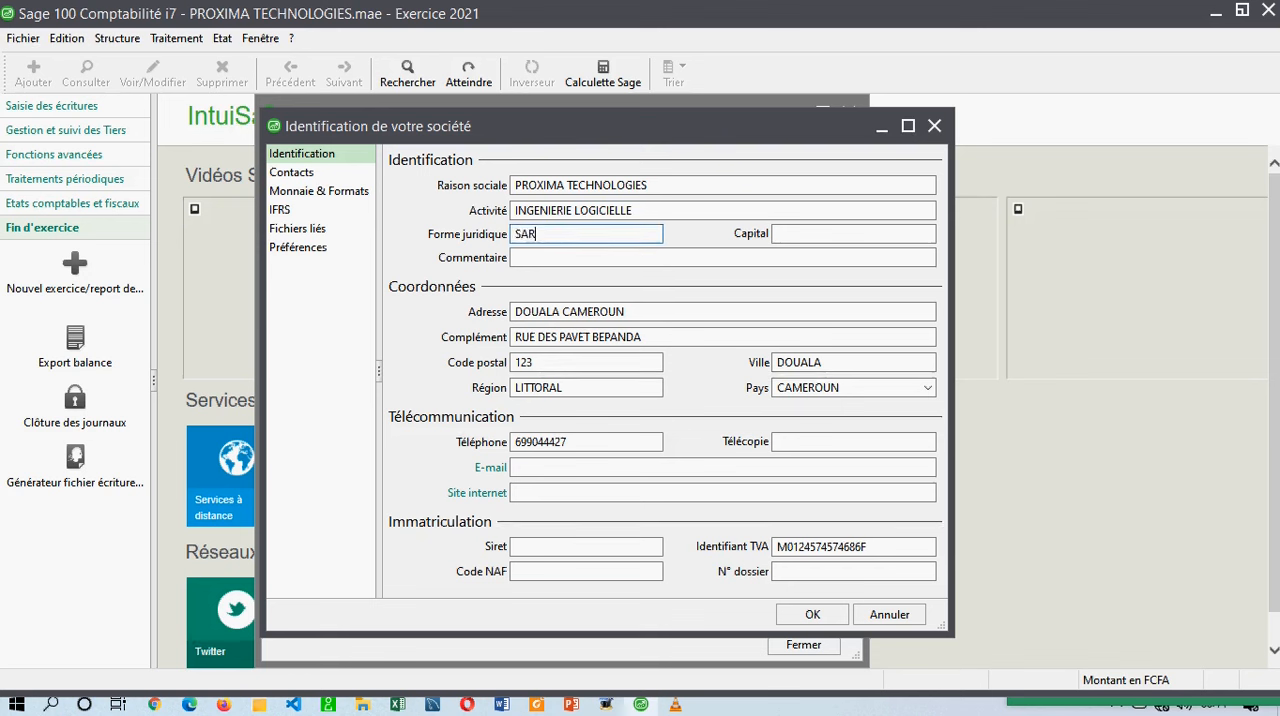
{"action": "key", "text": "BackSpace"}
{"action": "key", "text": "BackSpace"}
{"action": "key", "text": "BackSpace"}
{"action": "type", "text": "AS"}
Enter a company capital of 1000000.
{"action": "key", "text": "Tab"}
{"action": "type", "text": "10000000"}
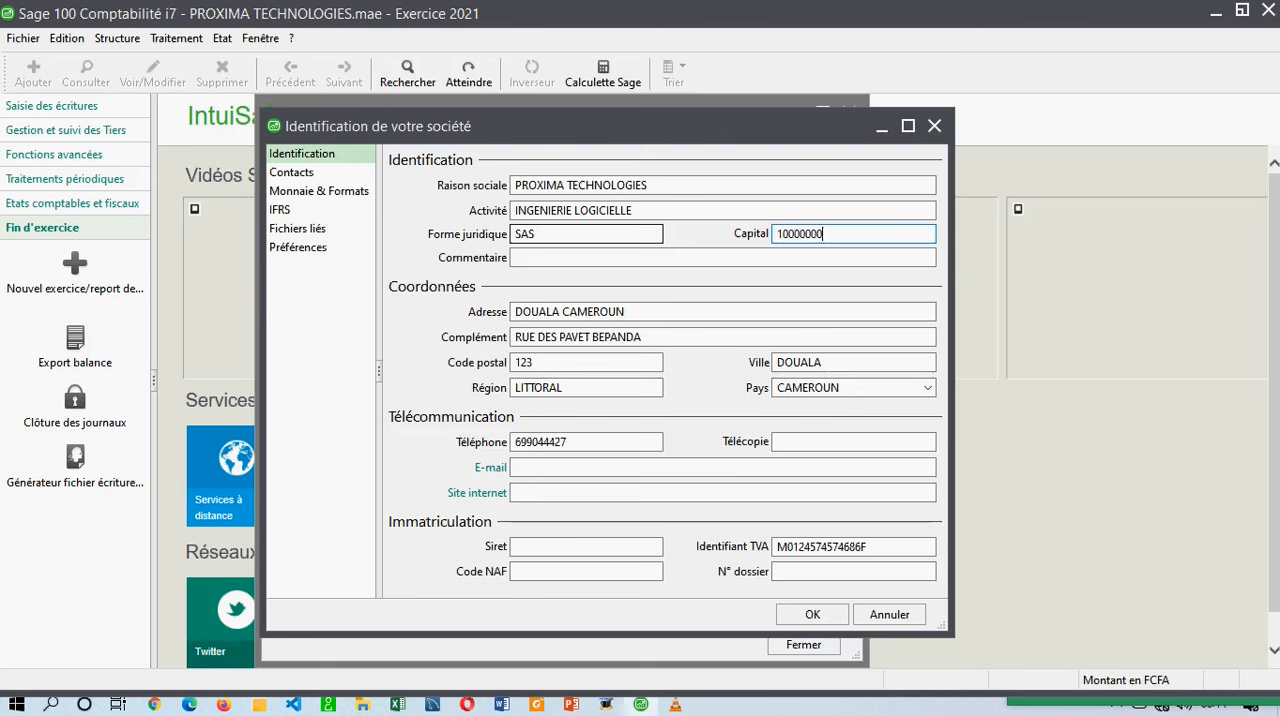
{"action": "key", "text": "BackSpace"}
{"action": "left_click", "coordinate": [563, 258]}
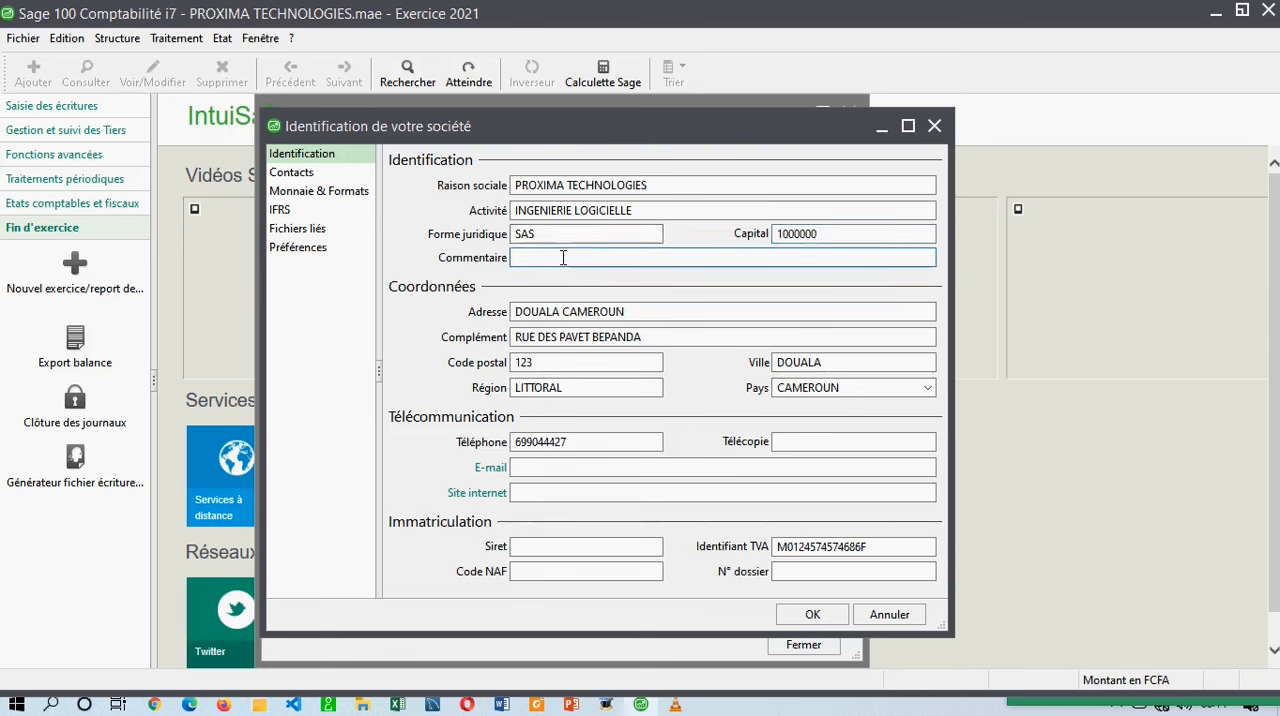
{"action": "left_click_drag", "start_coordinate": [630, 312], "coordinate": [490, 333]}
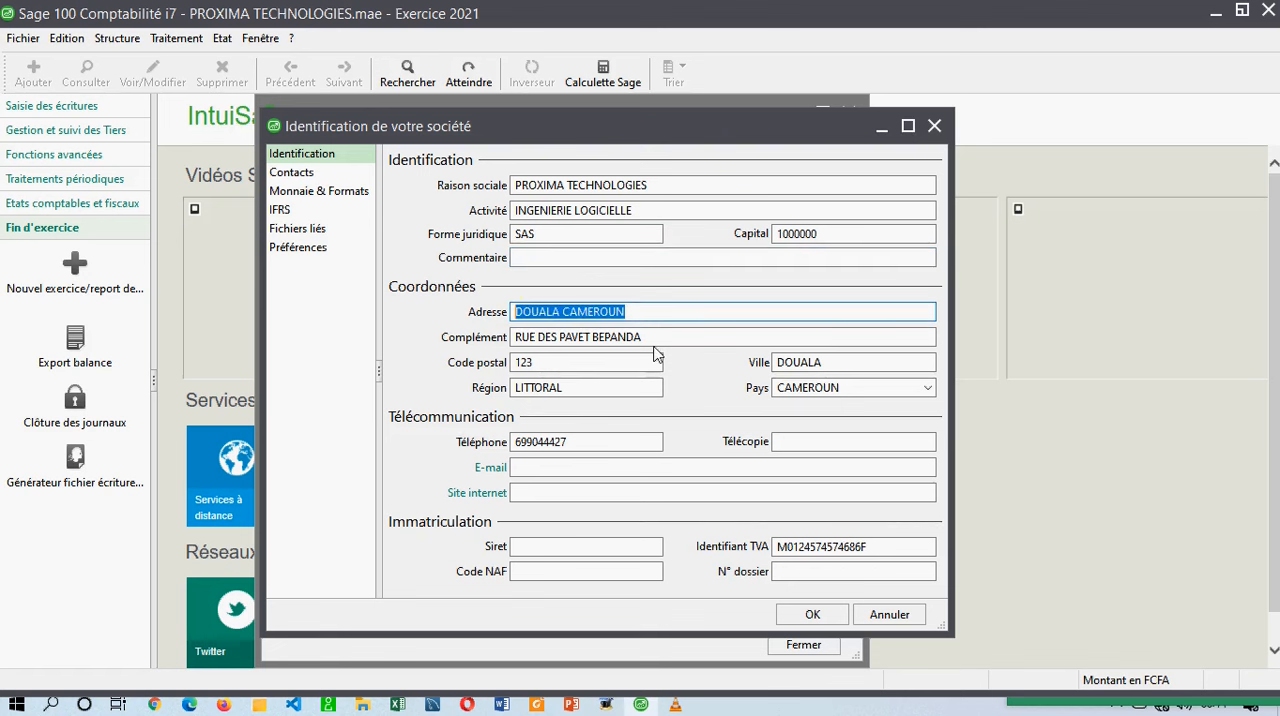
{"action": "left_click_drag", "start_coordinate": [648, 337], "coordinate": [517, 337]}
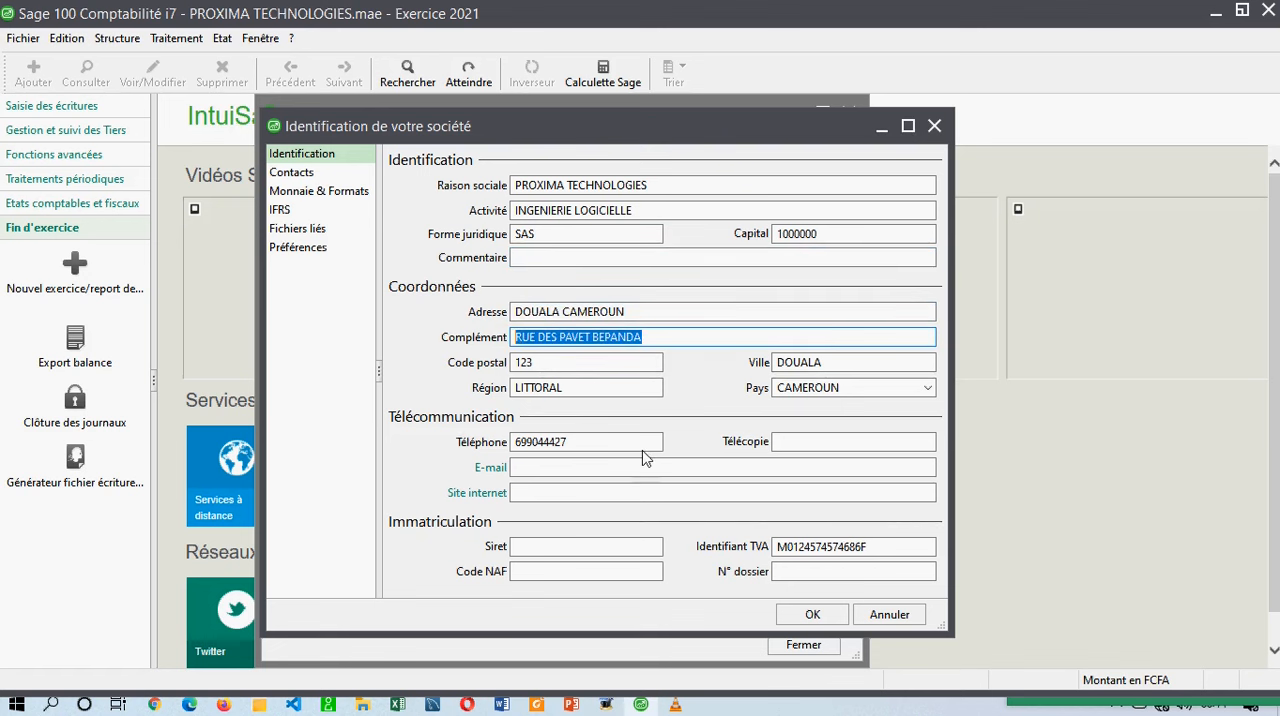
Enter the company's e-mail address in its telecommunication details.
{"action": "left_click", "coordinate": [624, 465]}
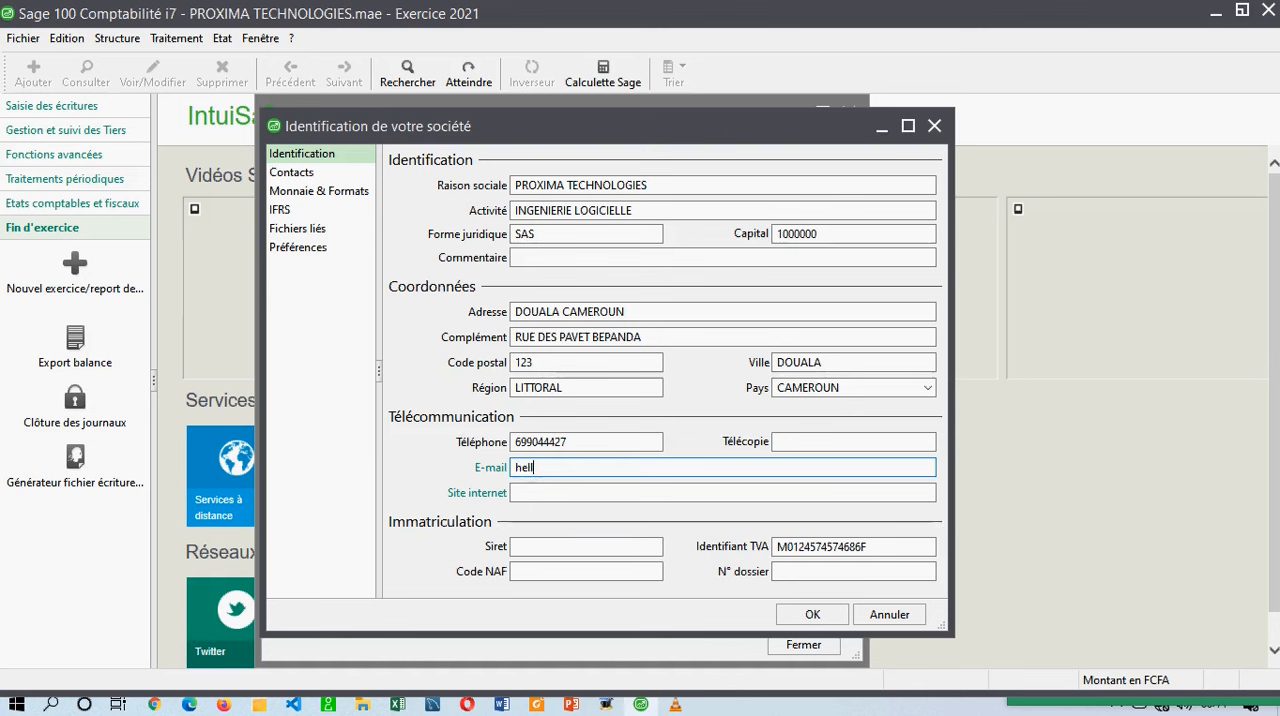
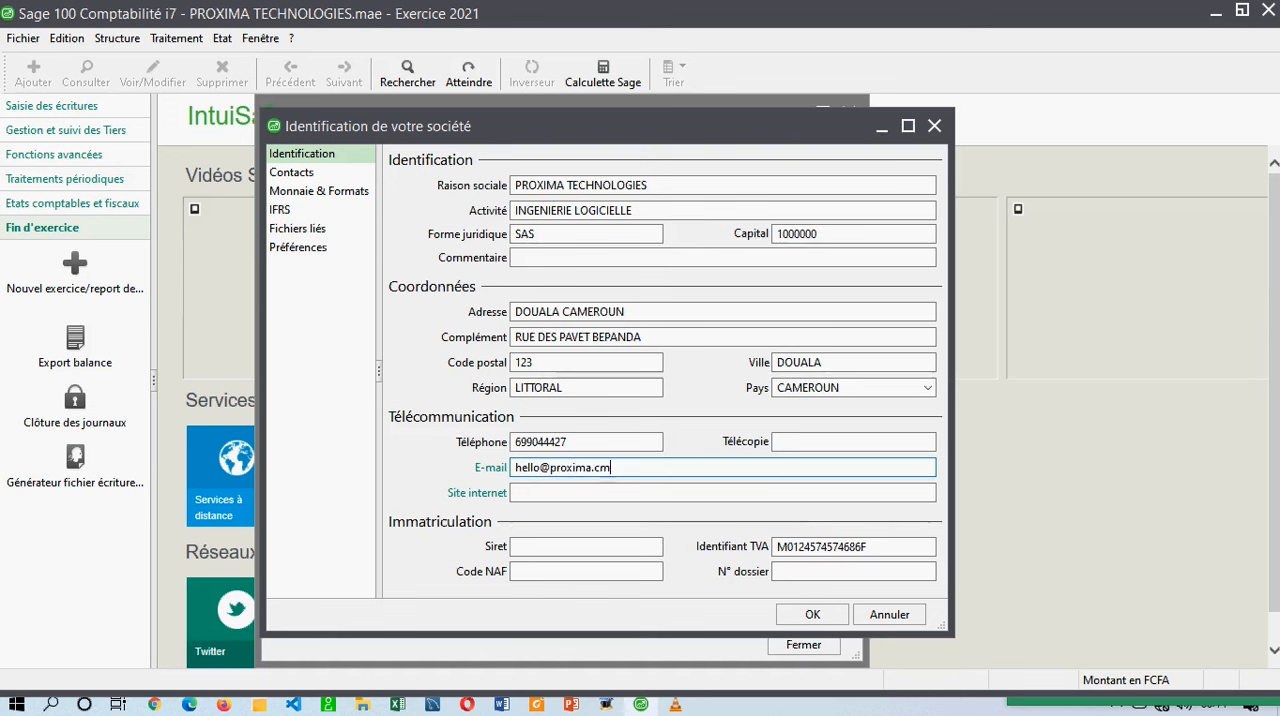
{"action": "left_click", "coordinate": [622, 491]}
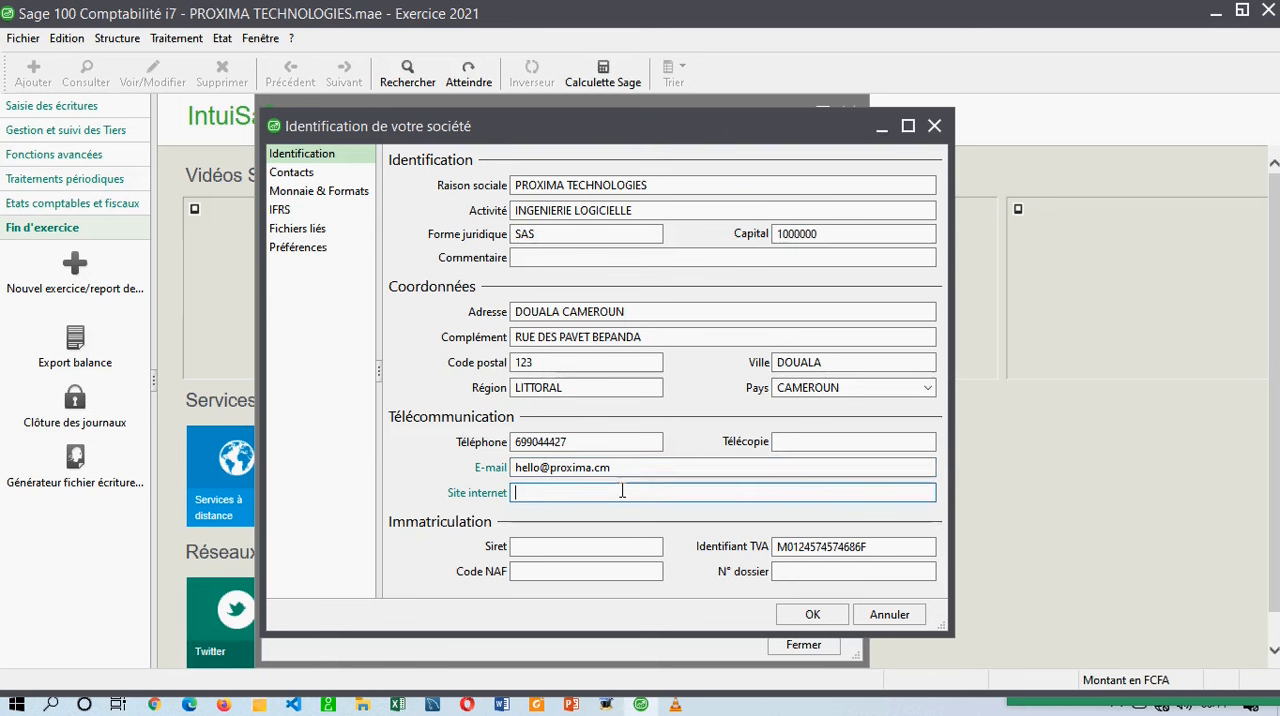
{"action": "type", "text": "htt"}
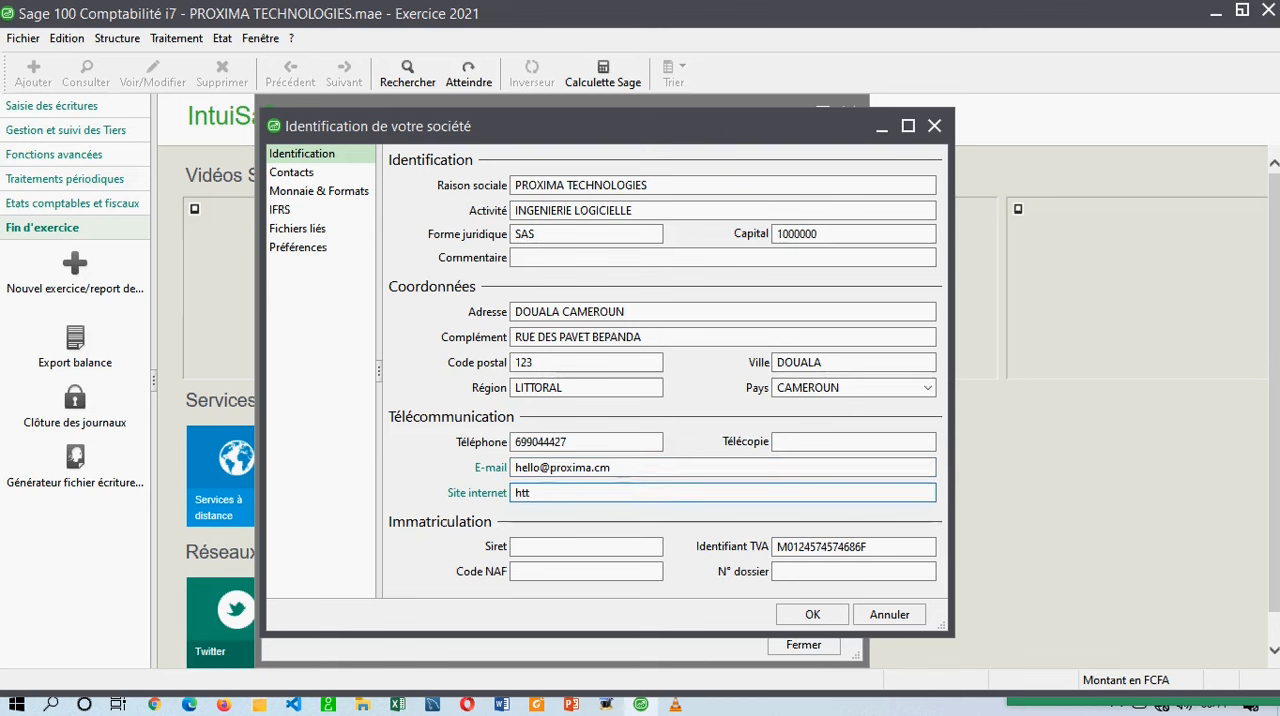
{"action": "type", "text": "ps"}
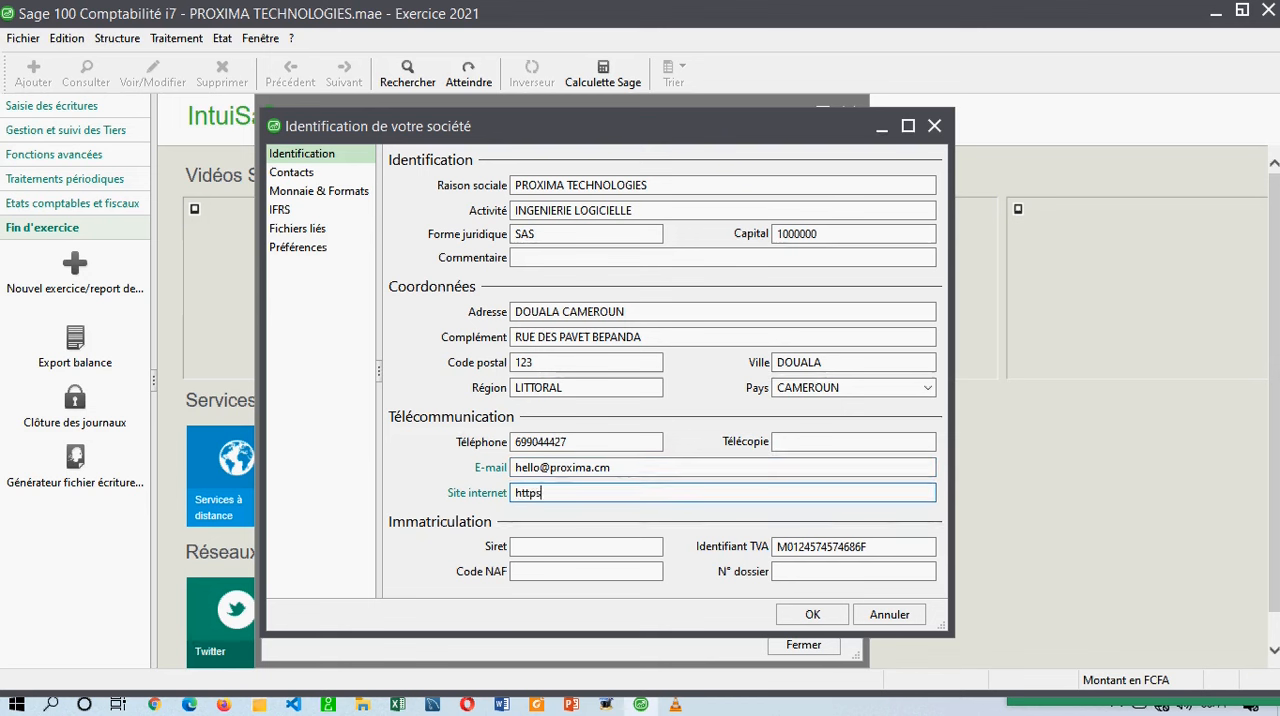
{"action": "type", "text": "://"}
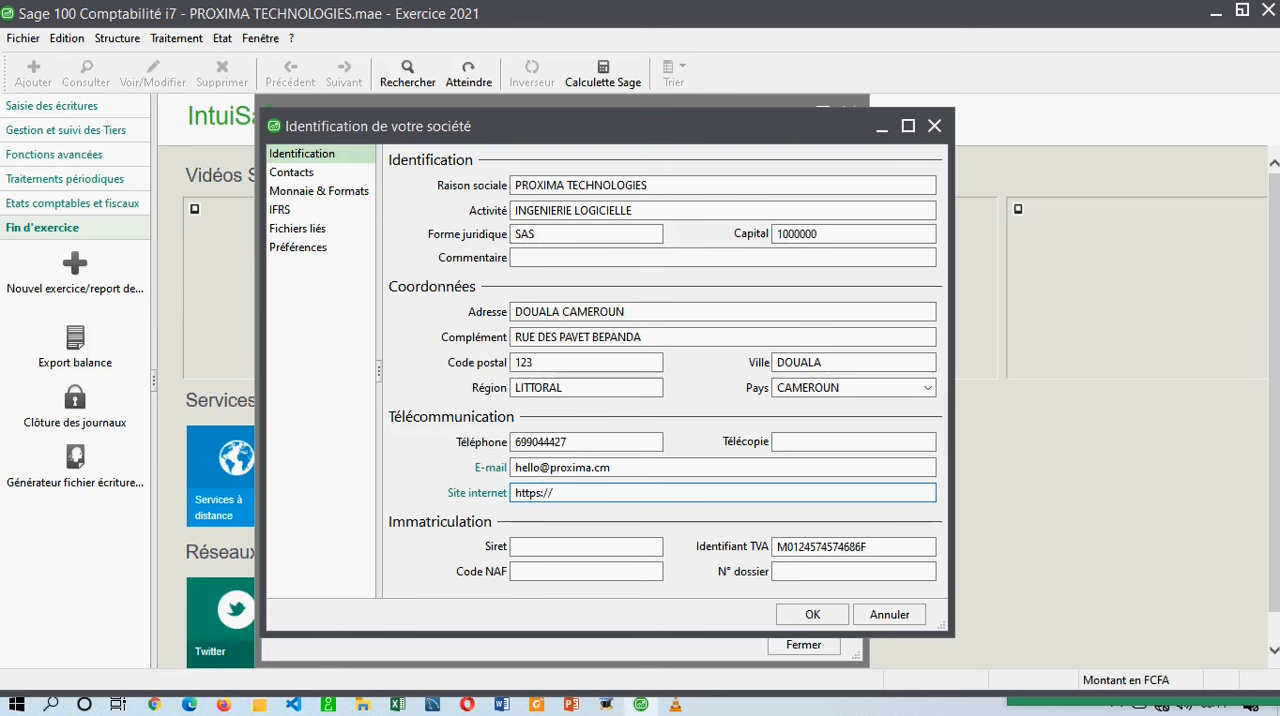
{"action": "type", "text": "proxima.cm"}
{"action": "left_click", "coordinate": [575, 571]}
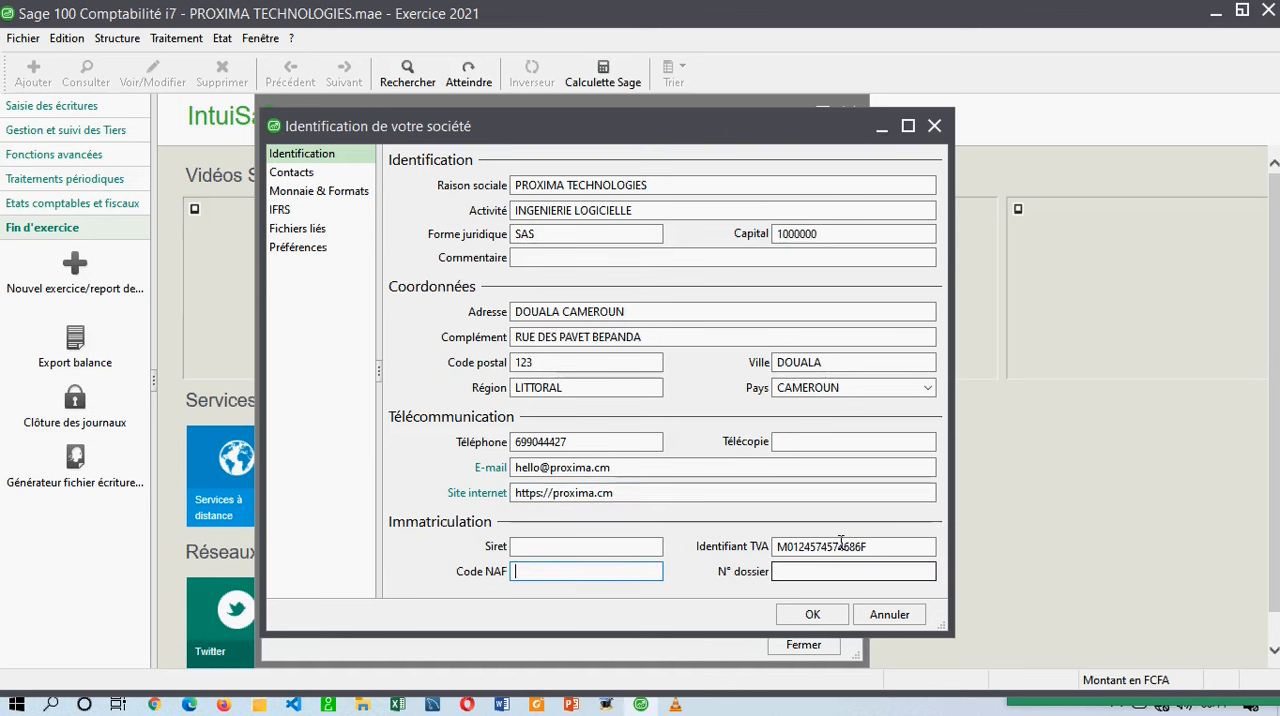
{"action": "left_click_drag", "start_coordinate": [878, 546], "coordinate": [733, 541]}
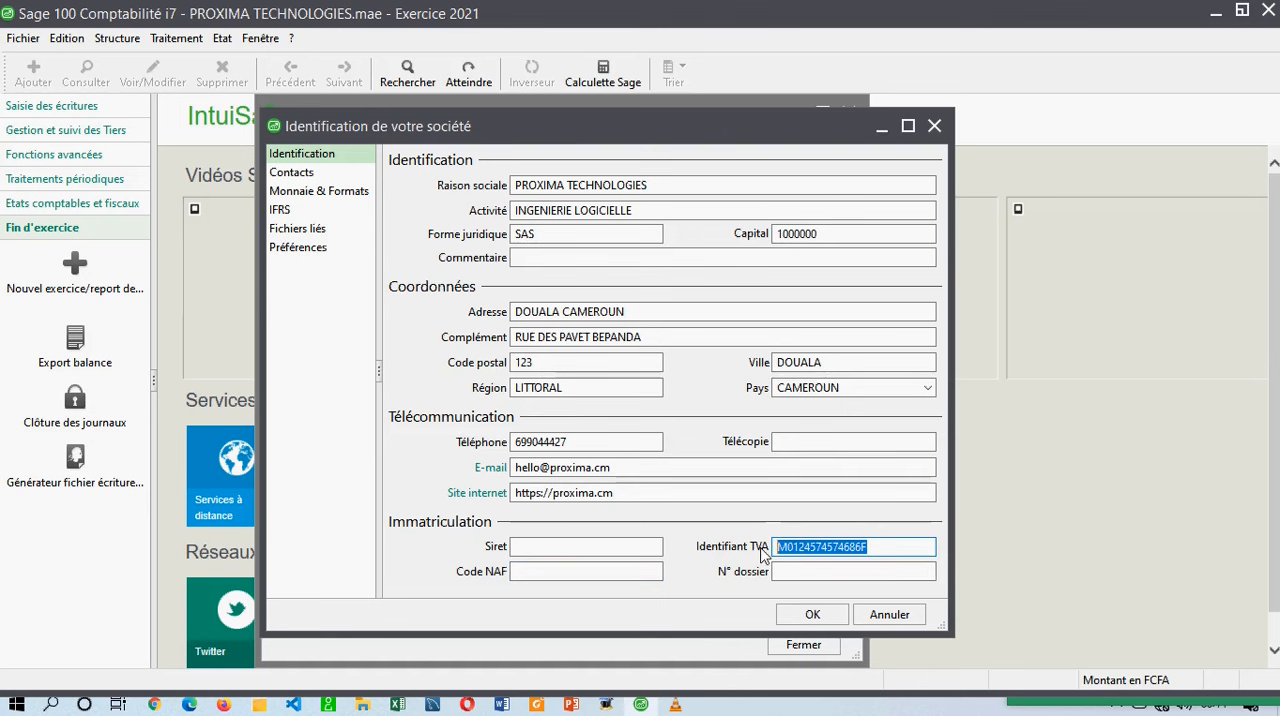
{"action": "left_click", "coordinate": [757, 572]}
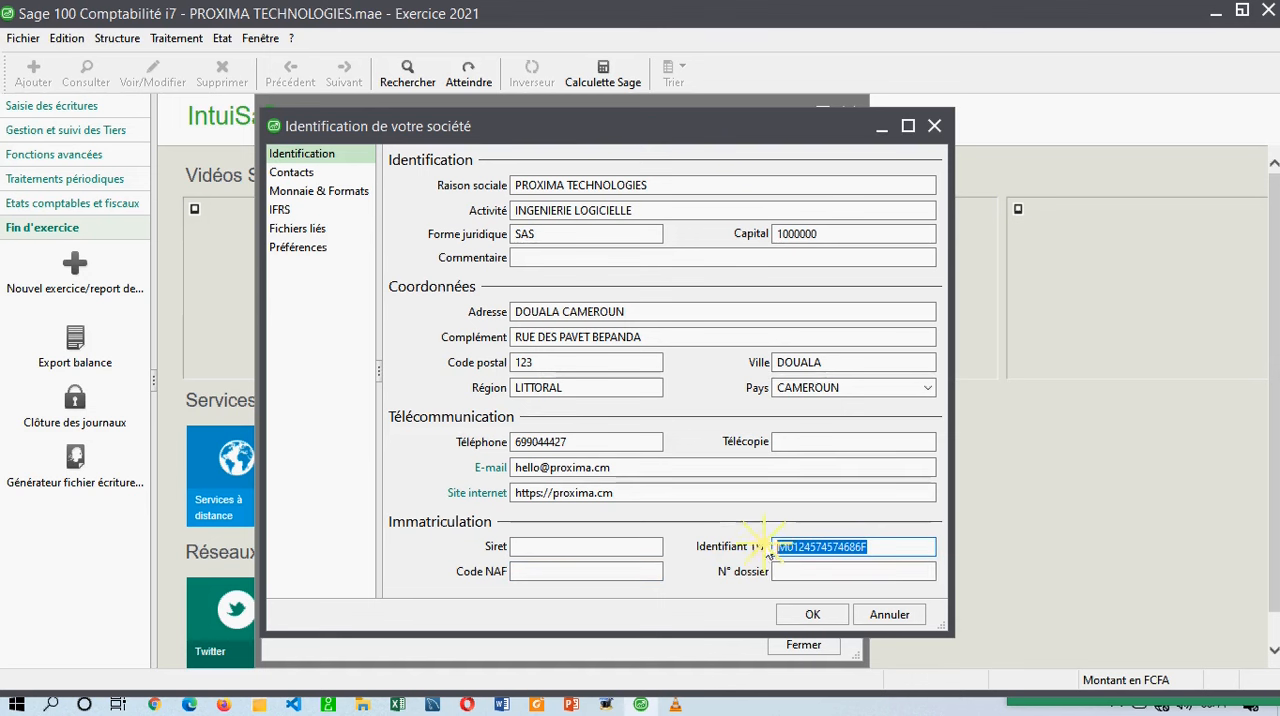
{"action": "mouse_move", "coordinate": [760, 547]}
{"action": "left_mouse_down"}
{"action": "mouse_move", "coordinate": [706, 545]}
{"action": "mouse_move", "coordinate": [777, 546]}
{"action": "mouse_move", "coordinate": [763, 548]}
{"action": "left_mouse_up"}
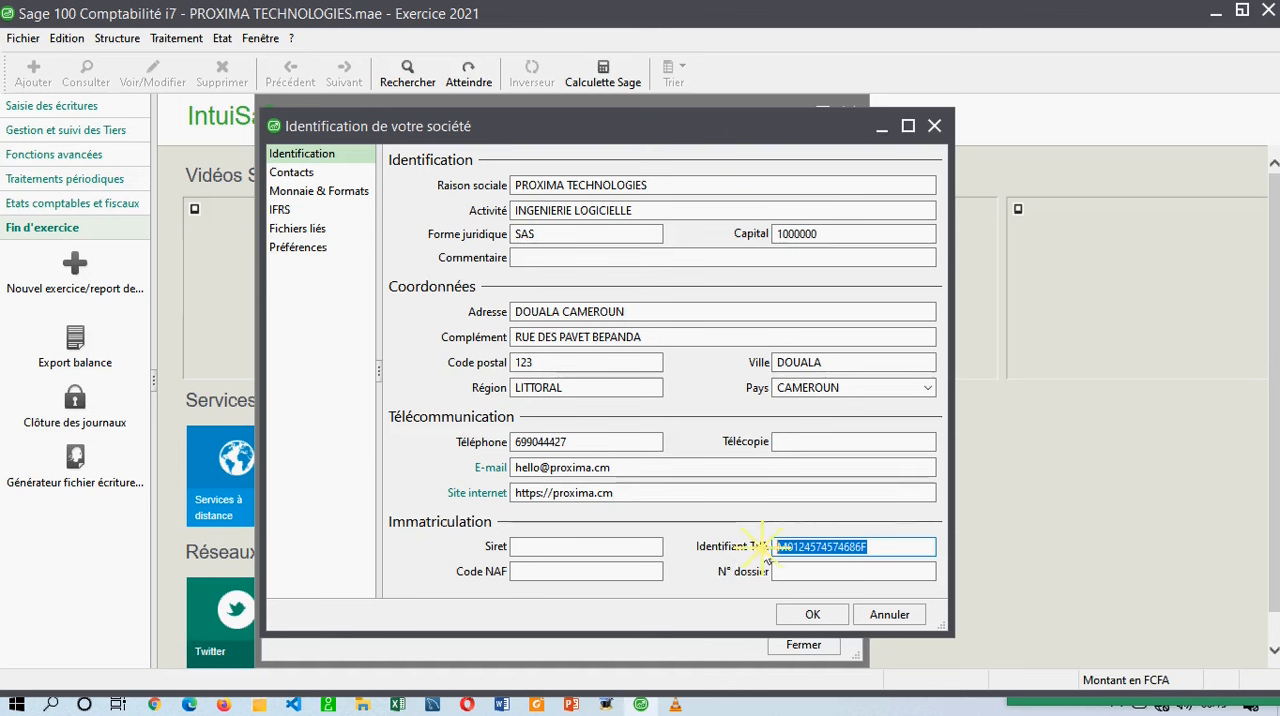
{"action": "left_click", "coordinate": [807, 573]}
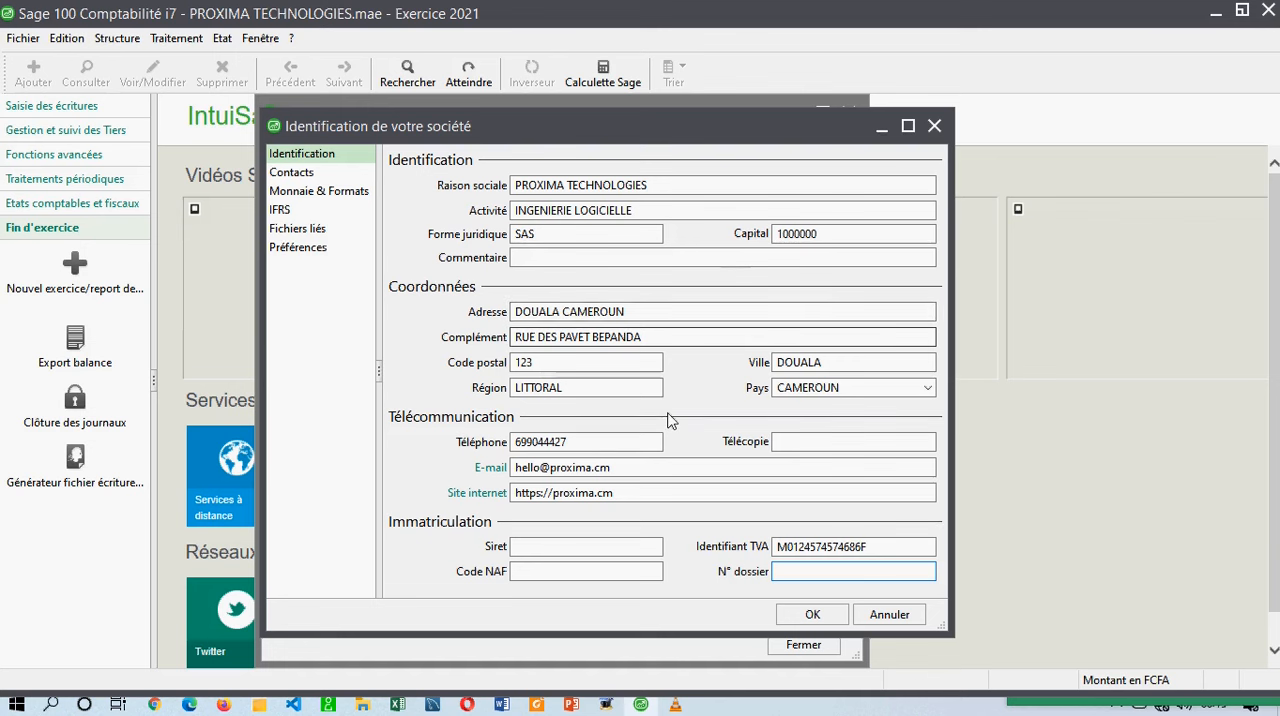
Start a new contact for the company with the contact type Interlocuteur.
{"action": "left_click", "coordinate": [299, 176]}
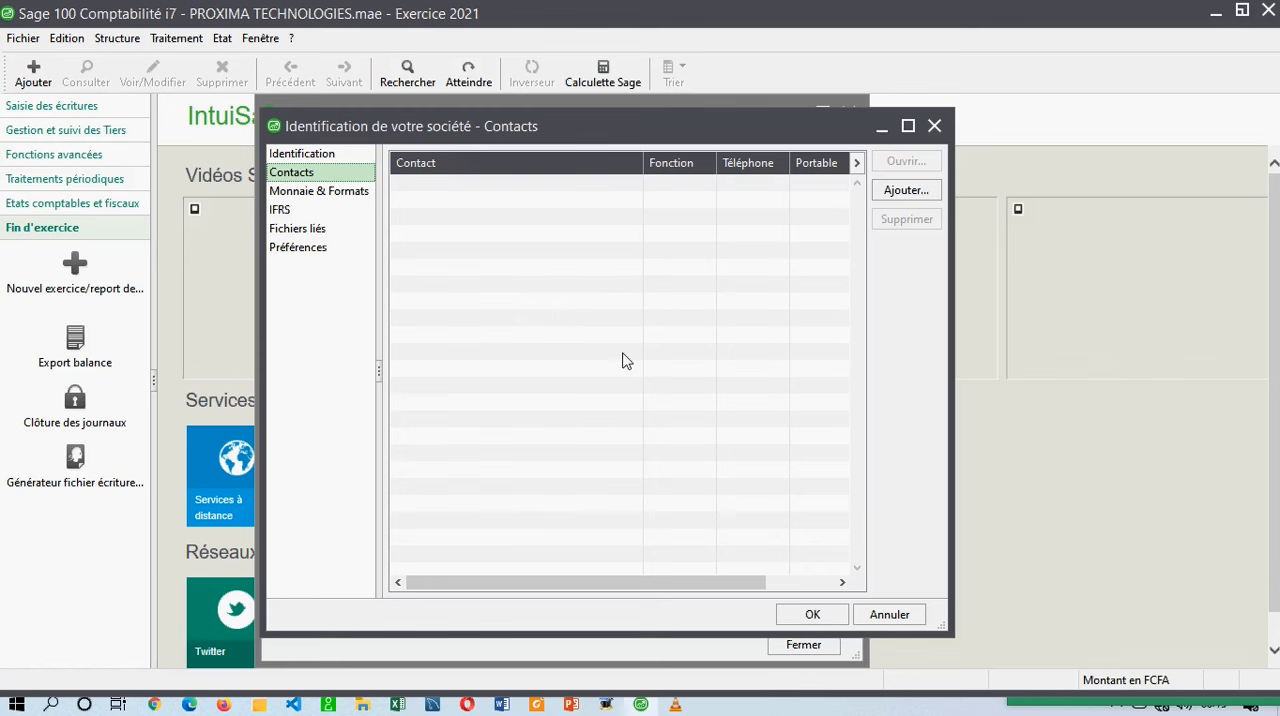
{"action": "left_click", "coordinate": [908, 192]}
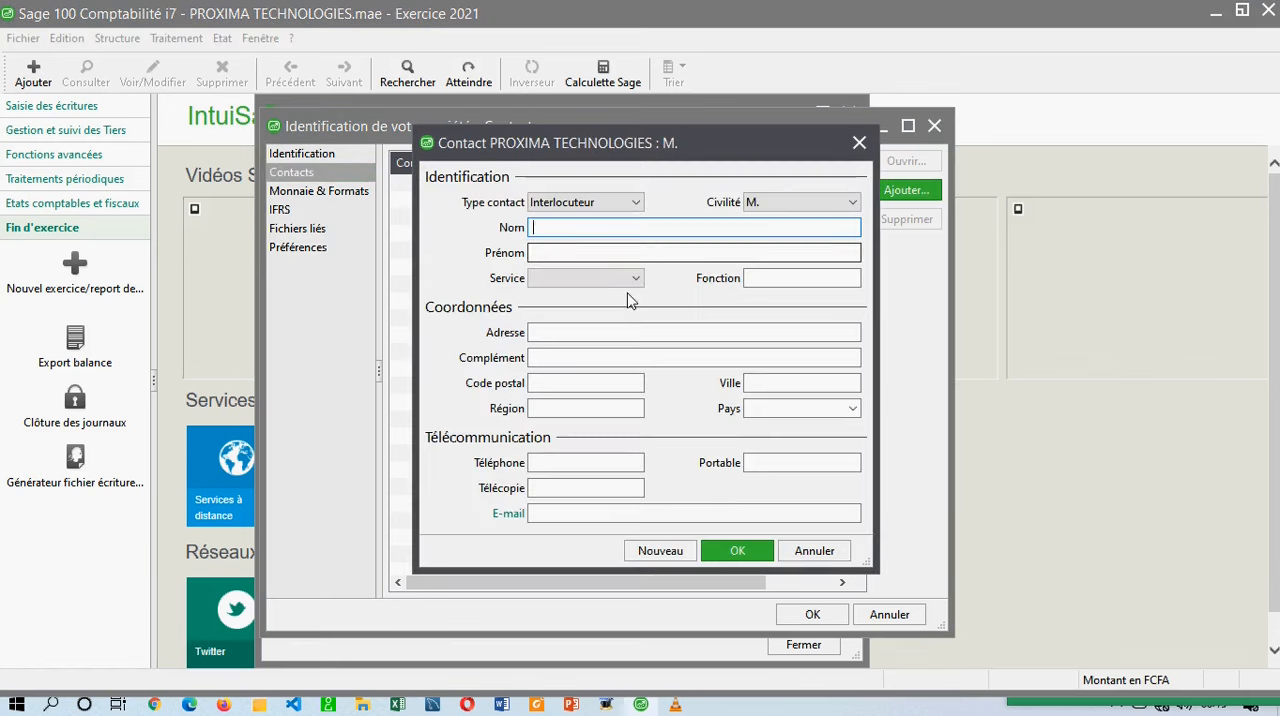
{"action": "left_click", "coordinate": [592, 206]}
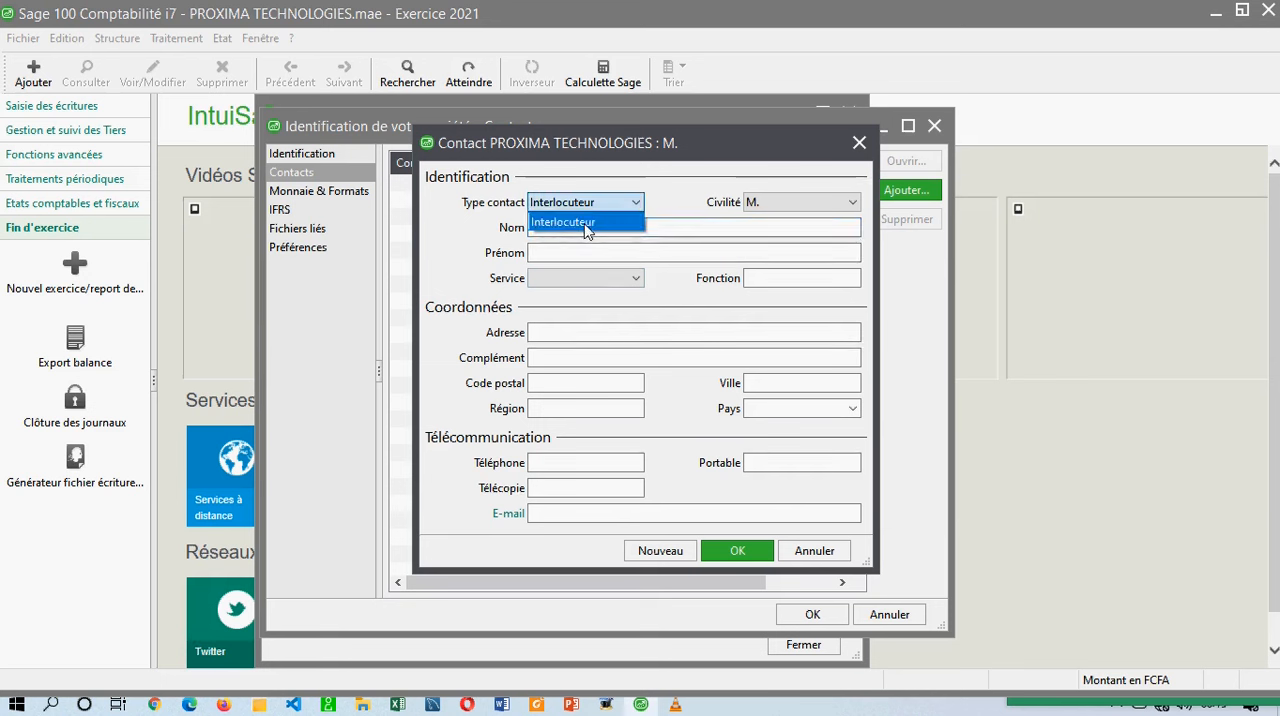
{"action": "left_click", "coordinate": [586, 228]}
{"action": "left_click", "coordinate": [597, 208]}
{"action": "left_click", "coordinate": [591, 222]}
{"action": "left_click", "coordinate": [588, 228]}
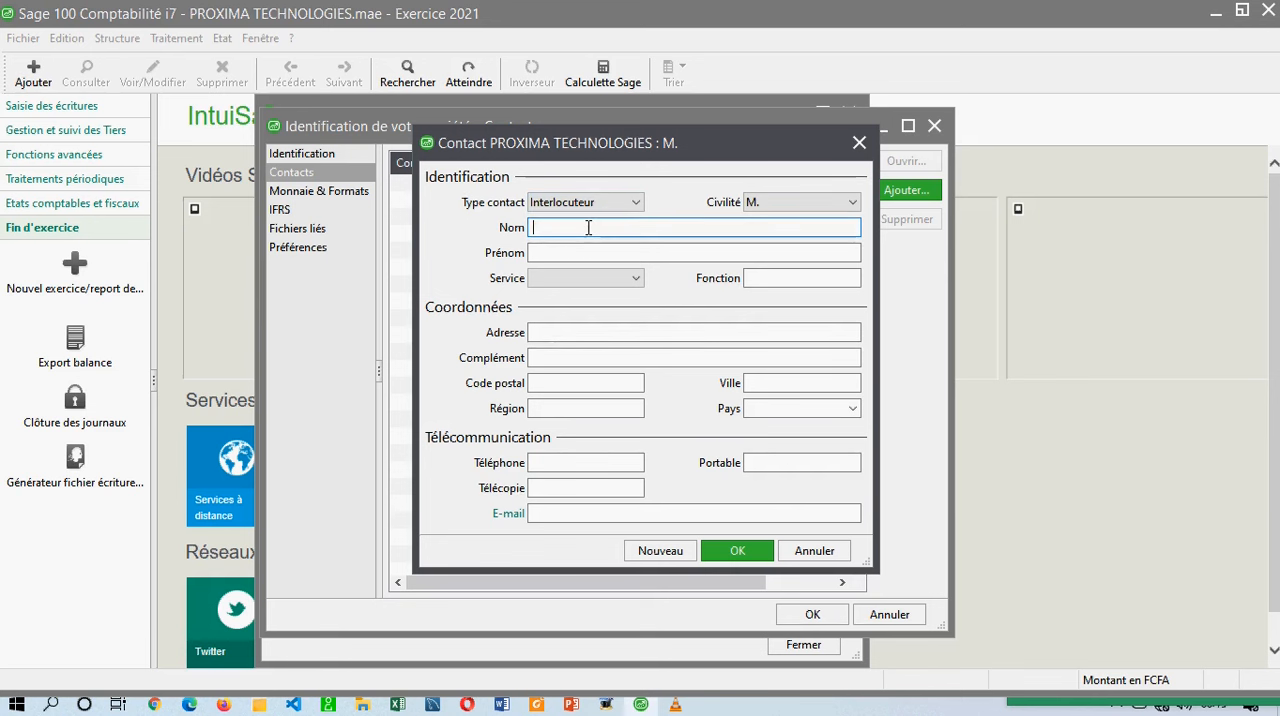
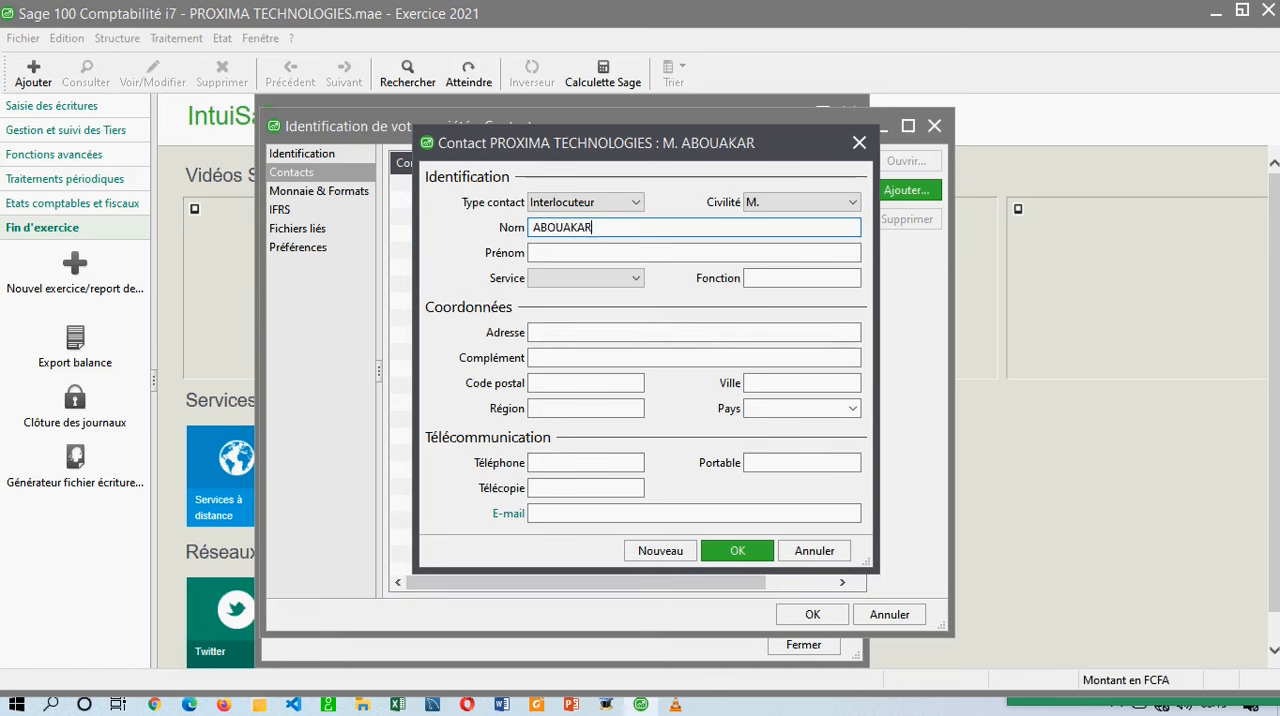
Enter the new contact's last name and first name.
{"action": "key", "text": "Tab"}
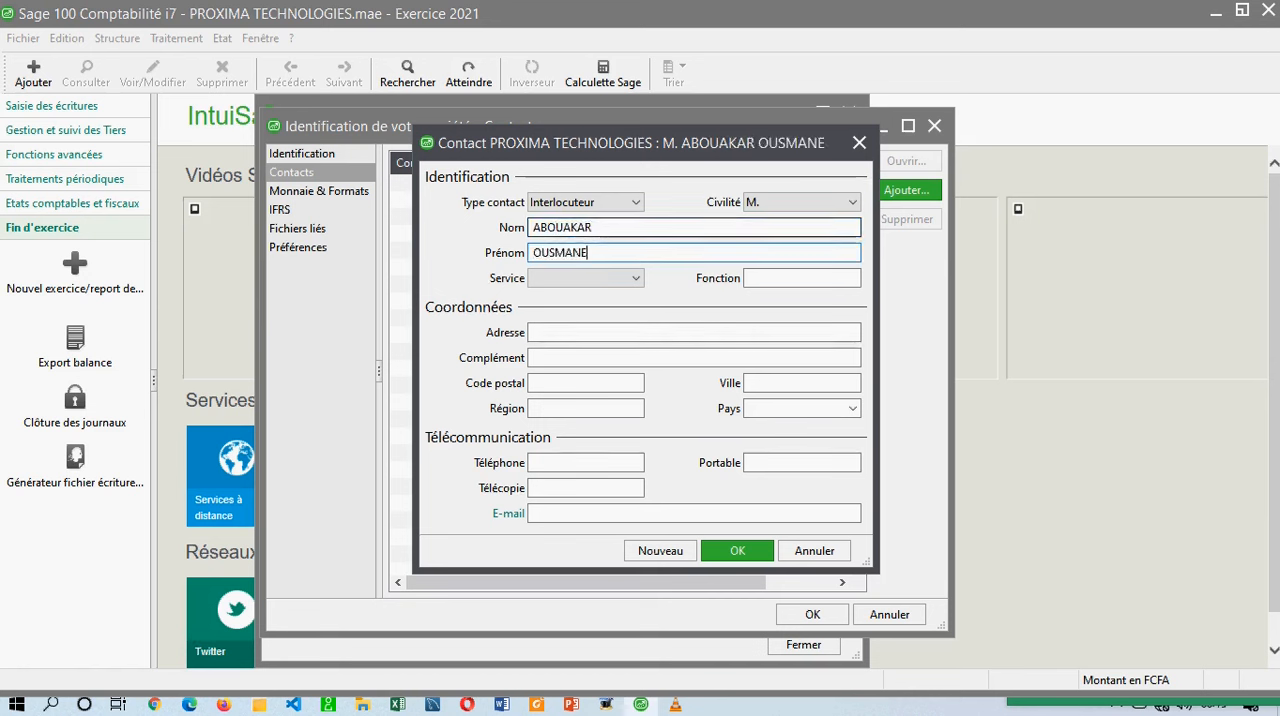
Set the contact's function to COMPTABLE, leaving the service empty.
{"action": "left_click", "coordinate": [633, 280]}
{"action": "left_click", "coordinate": [633, 282]}
{"action": "left_click", "coordinate": [765, 280]}
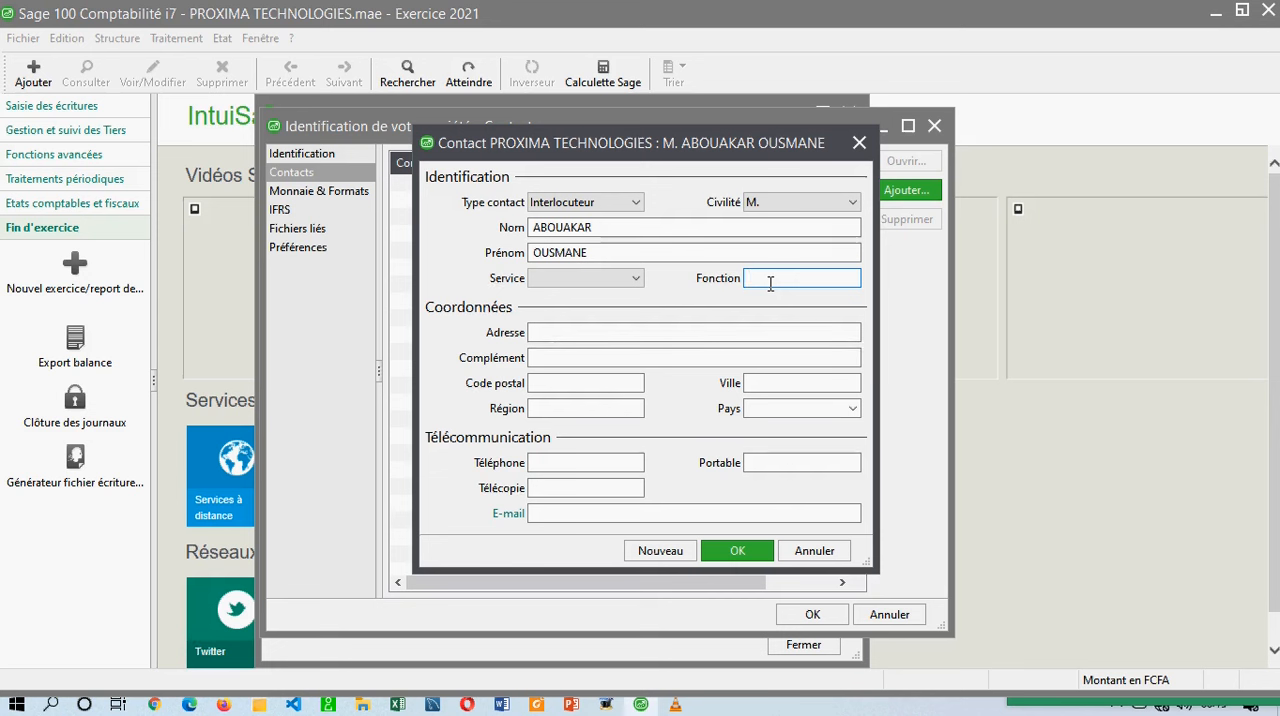
{"action": "type", "text": "COMPTABLE"}
{"action": "key", "text": "BackSpace"}
{"action": "type", "text": "E"}
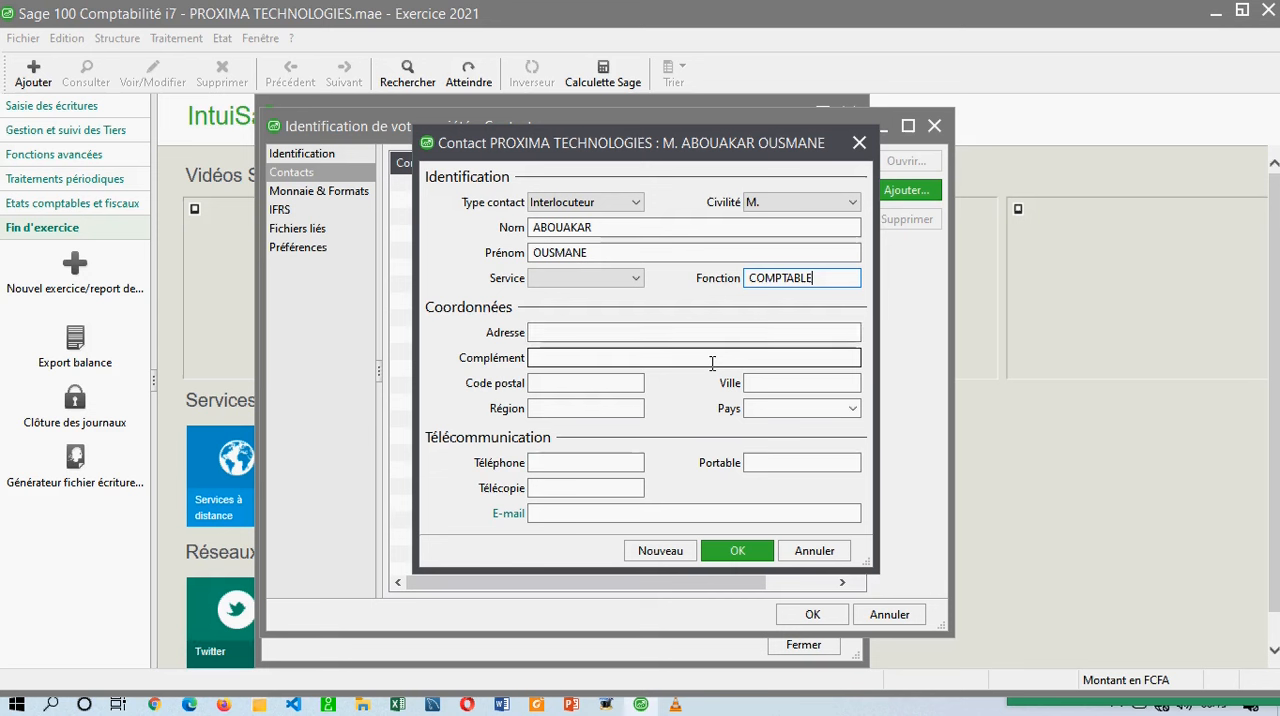
Enter the contact's postal address and set the region to DOUALA.
{"action": "left_click", "coordinate": [602, 332]}
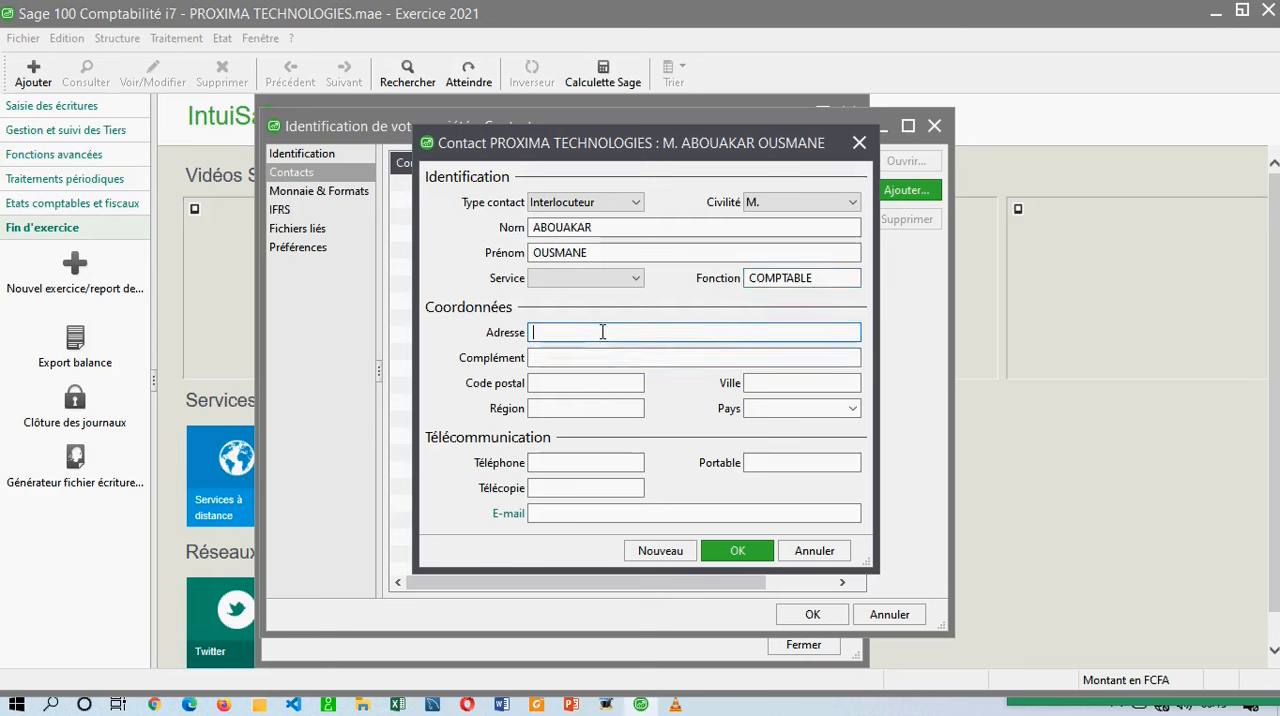
{"action": "type", "text": "DOUAL"}
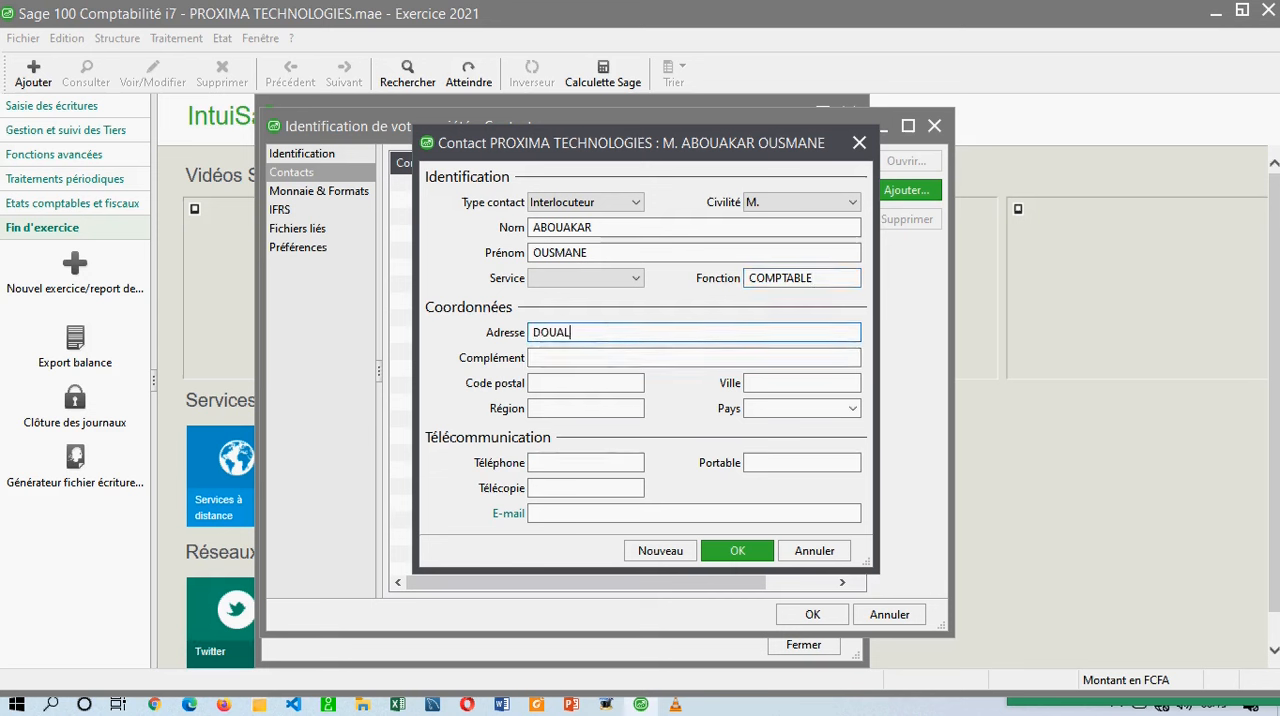
{"action": "type", "text": "A BONAJO"}
{"action": "key", "text": "Tab"}
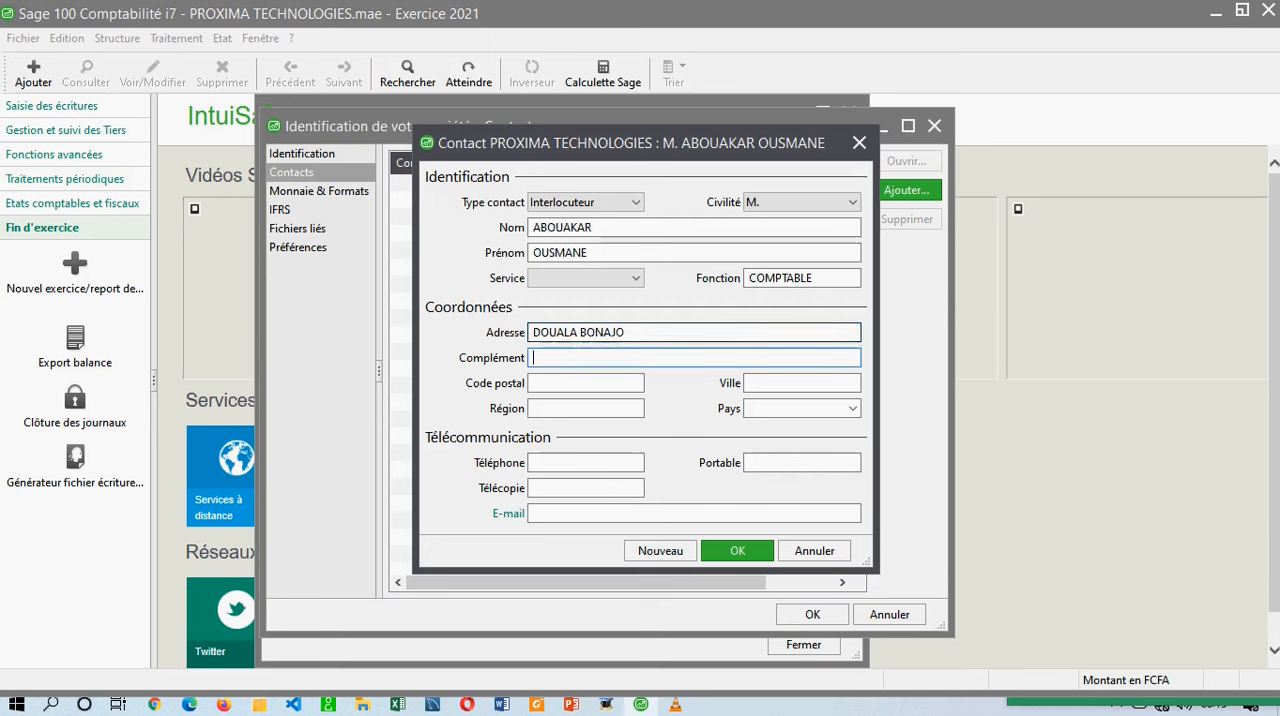
{"action": "left_click", "coordinate": [562, 377]}
{"action": "left_click", "coordinate": [573, 408]}
{"action": "type", "text": "DOUALA"}
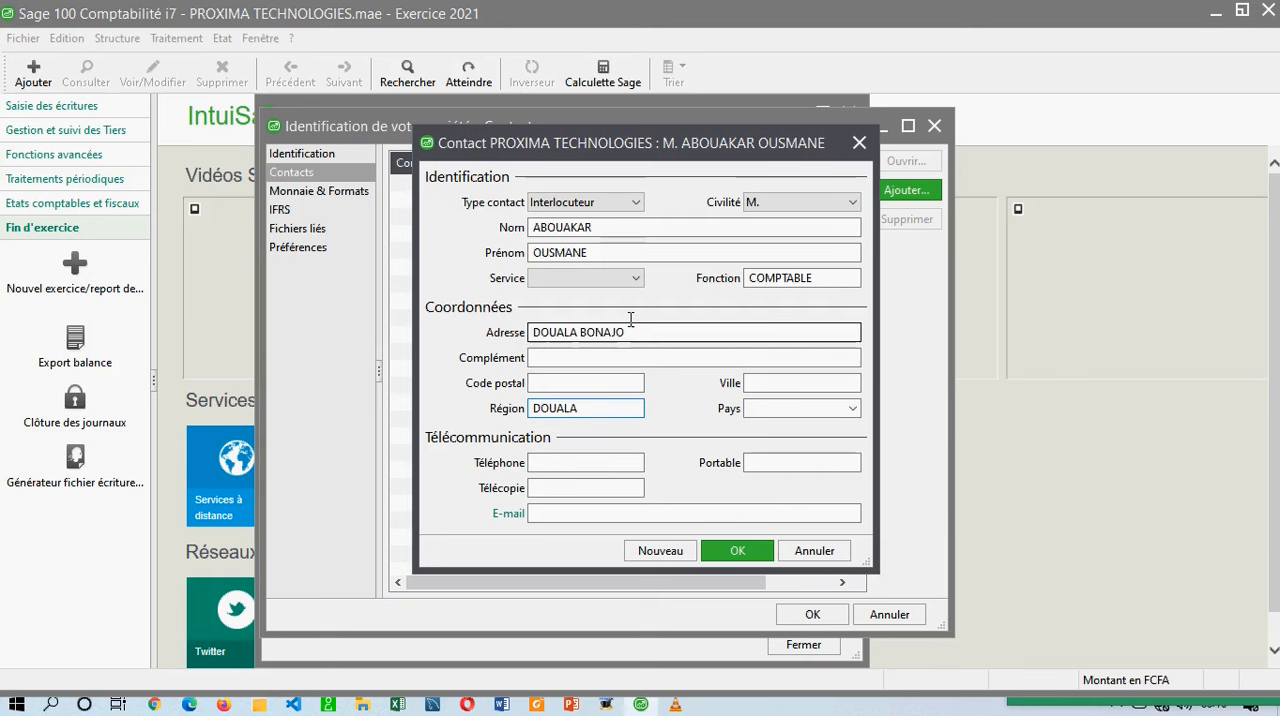
Enter the contact's telephone number, leaving the country empty.
{"action": "left_click", "coordinate": [645, 229]}
{"action": "left_click_drag", "start_coordinate": [536, 295], "coordinate": [563, 283]}
{"action": "left_click_drag", "start_coordinate": [547, 158], "coordinate": [438, 170]}
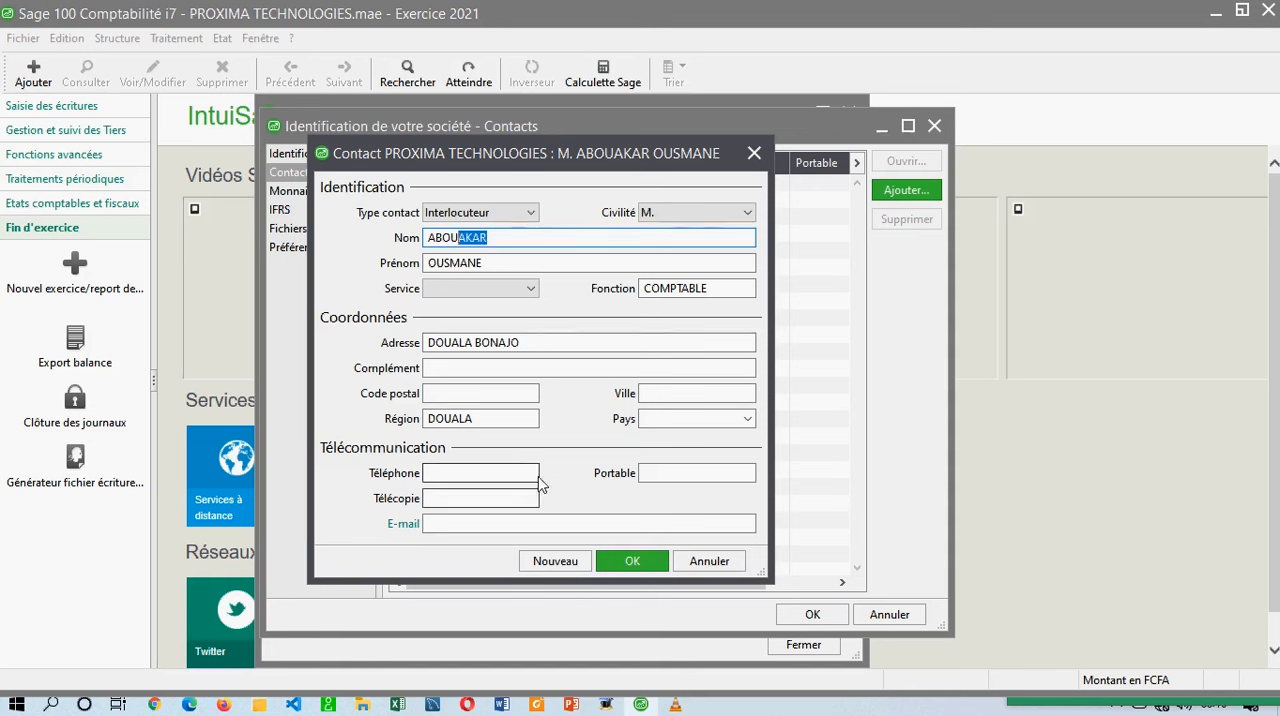
{"action": "left_click", "coordinate": [672, 416]}
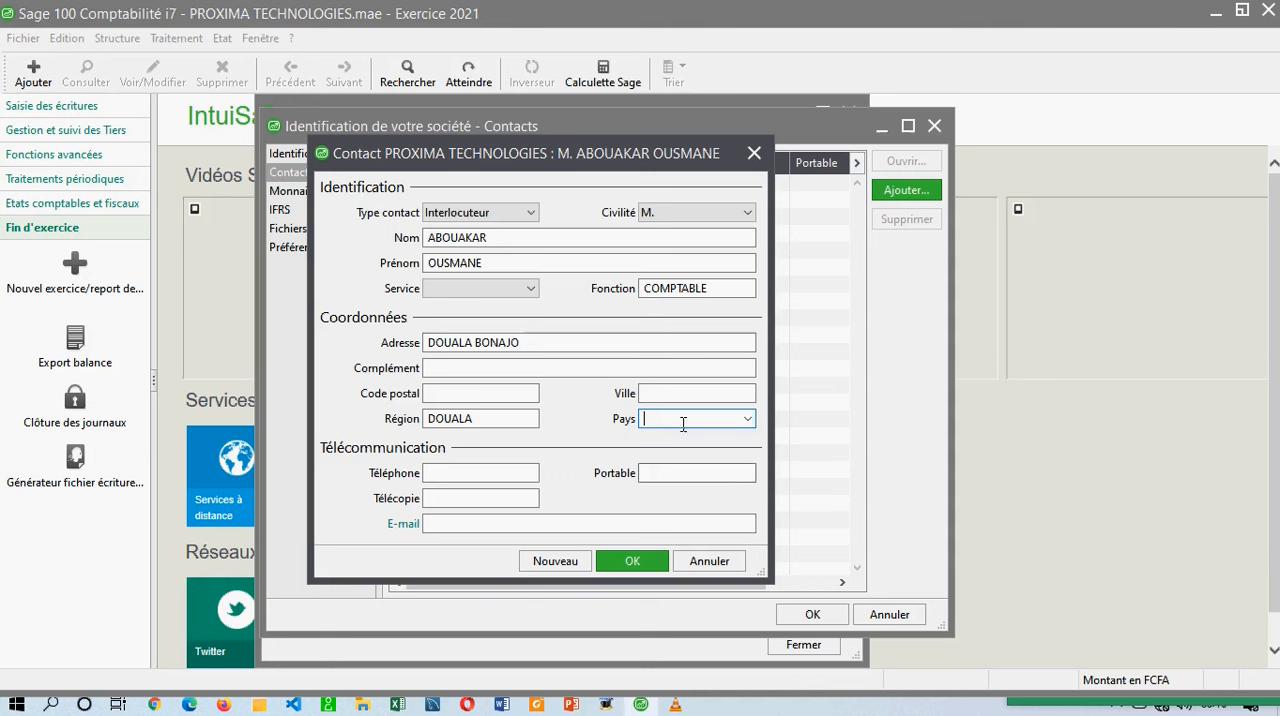
{"action": "left_click", "coordinate": [470, 473]}
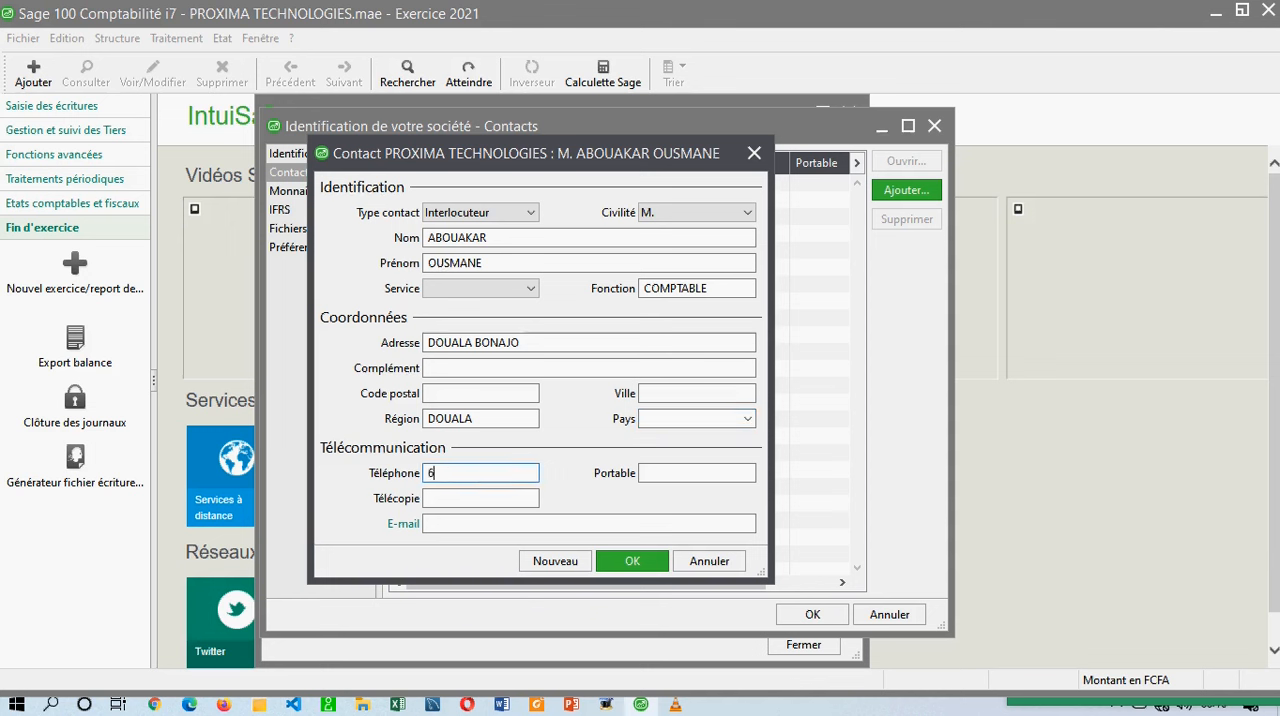
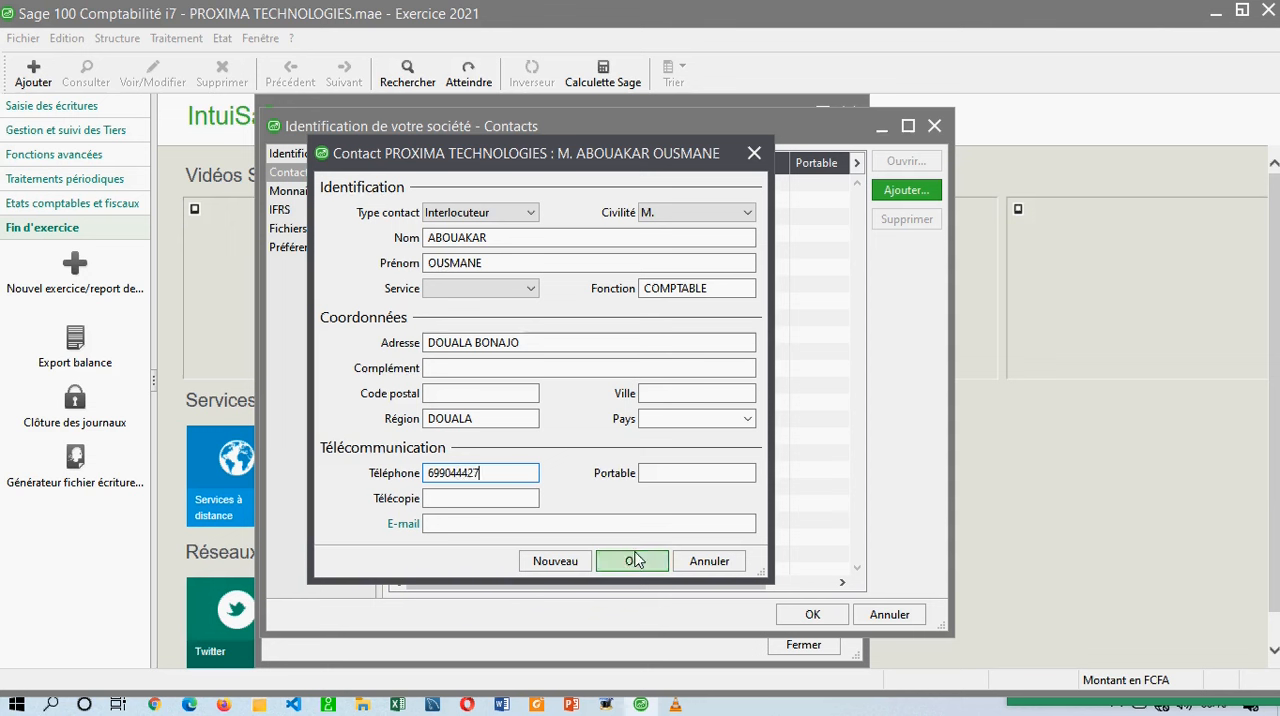
Keep the title M. for the contact and save the contact record.
{"action": "left_click", "coordinate": [695, 216]}
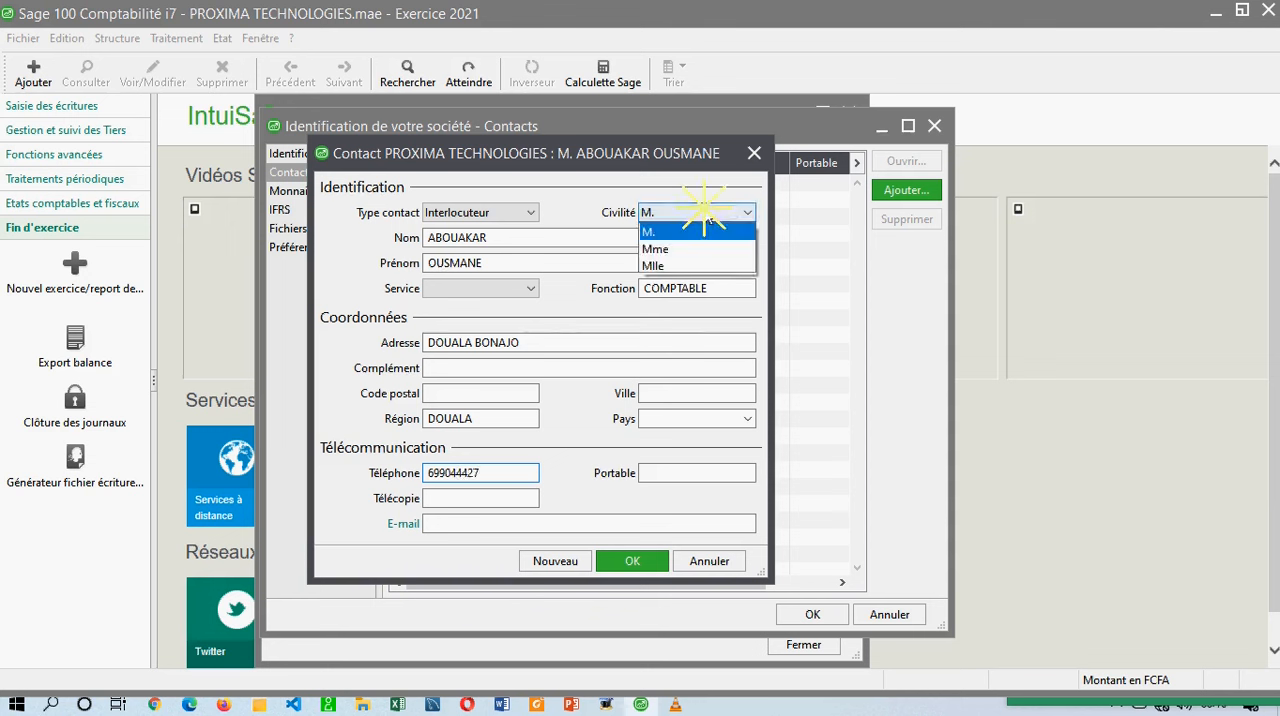
{"action": "left_click", "coordinate": [631, 560]}
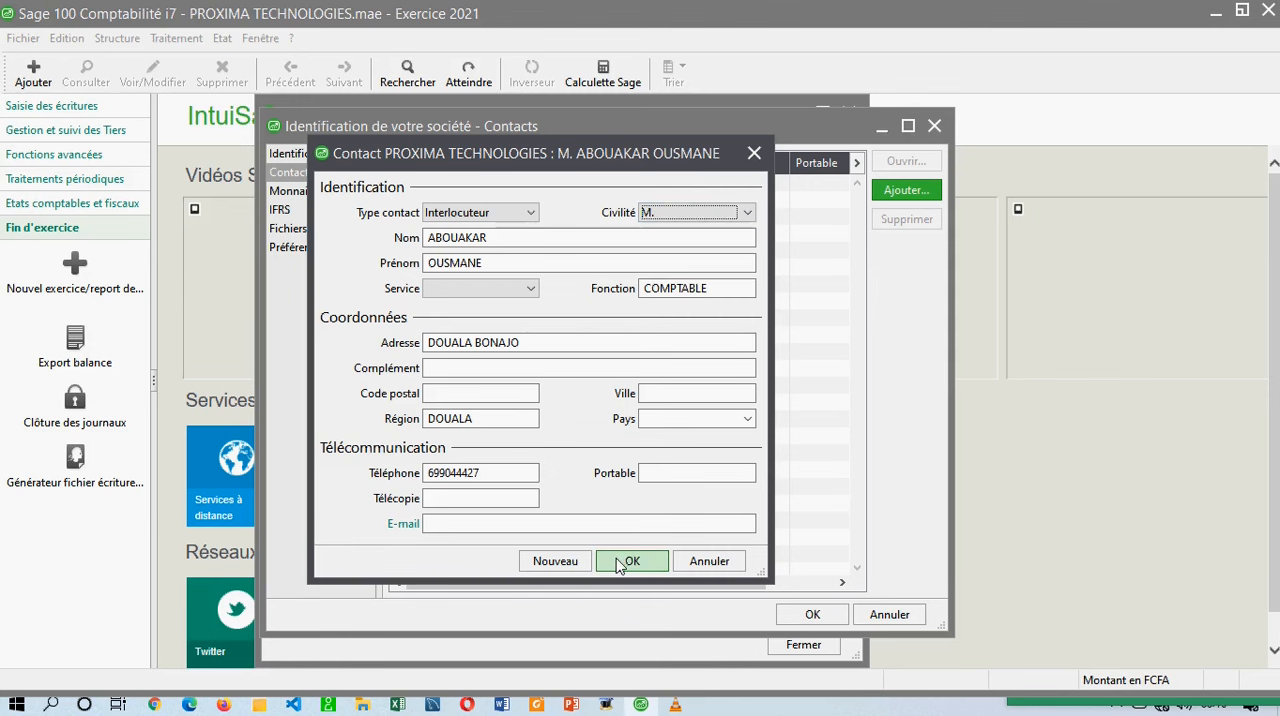
{"action": "left_click", "coordinate": [627, 561]}
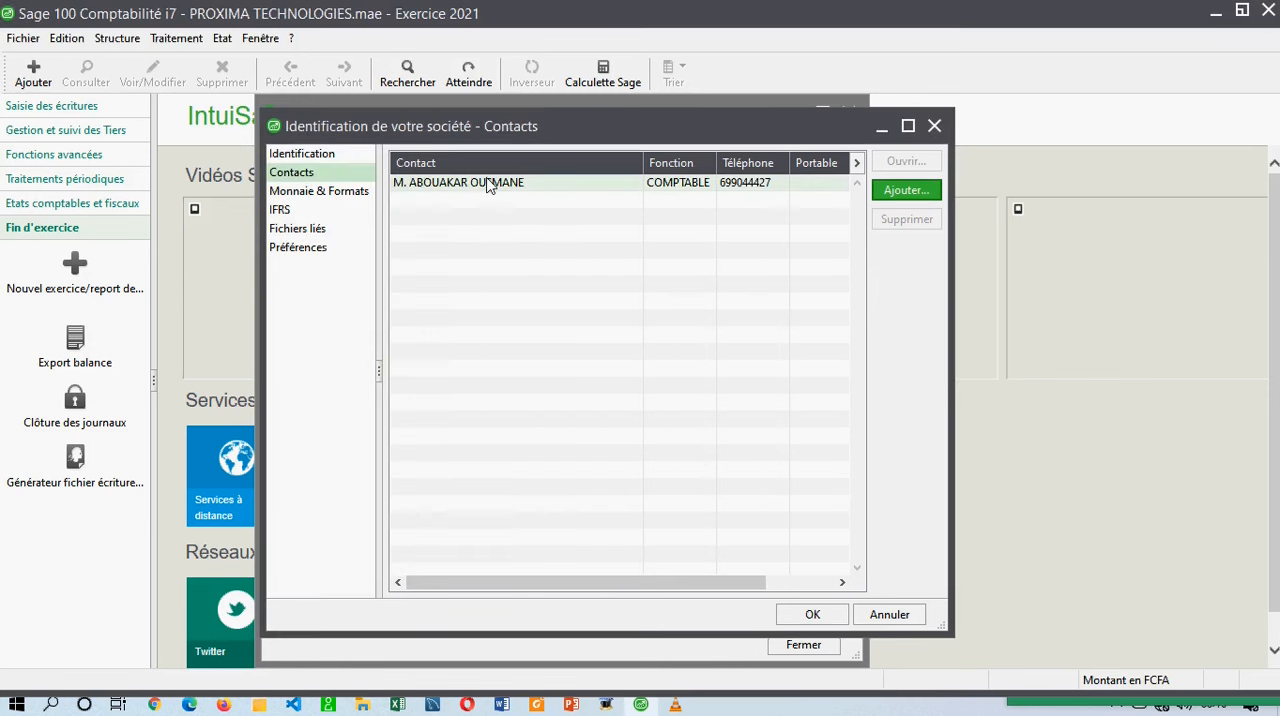
Open the saved contact's record from the contact list to review it, and close it without changes.
{"action": "left_click", "coordinate": [521, 184]}
{"action": "left_click", "coordinate": [545, 229]}
{"action": "left_click", "coordinate": [662, 285]}
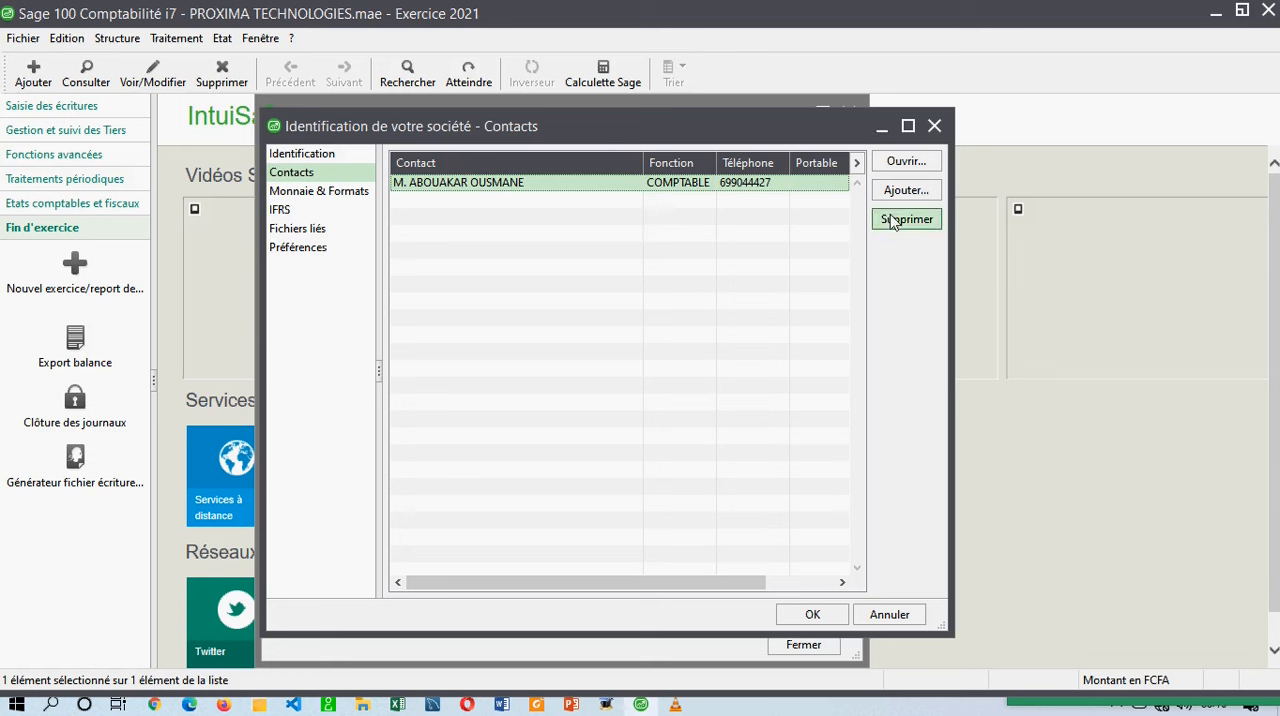
{"action": "left_click", "coordinate": [900, 163]}
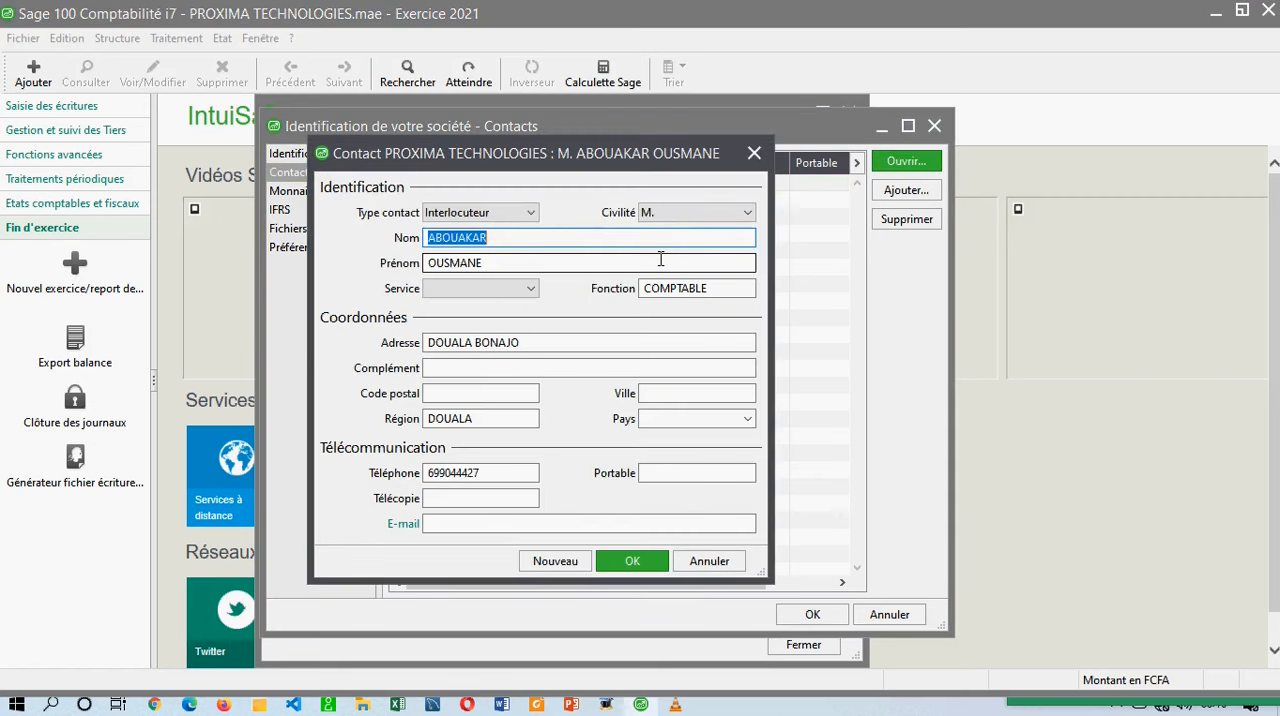
{"action": "left_click", "coordinate": [753, 154]}
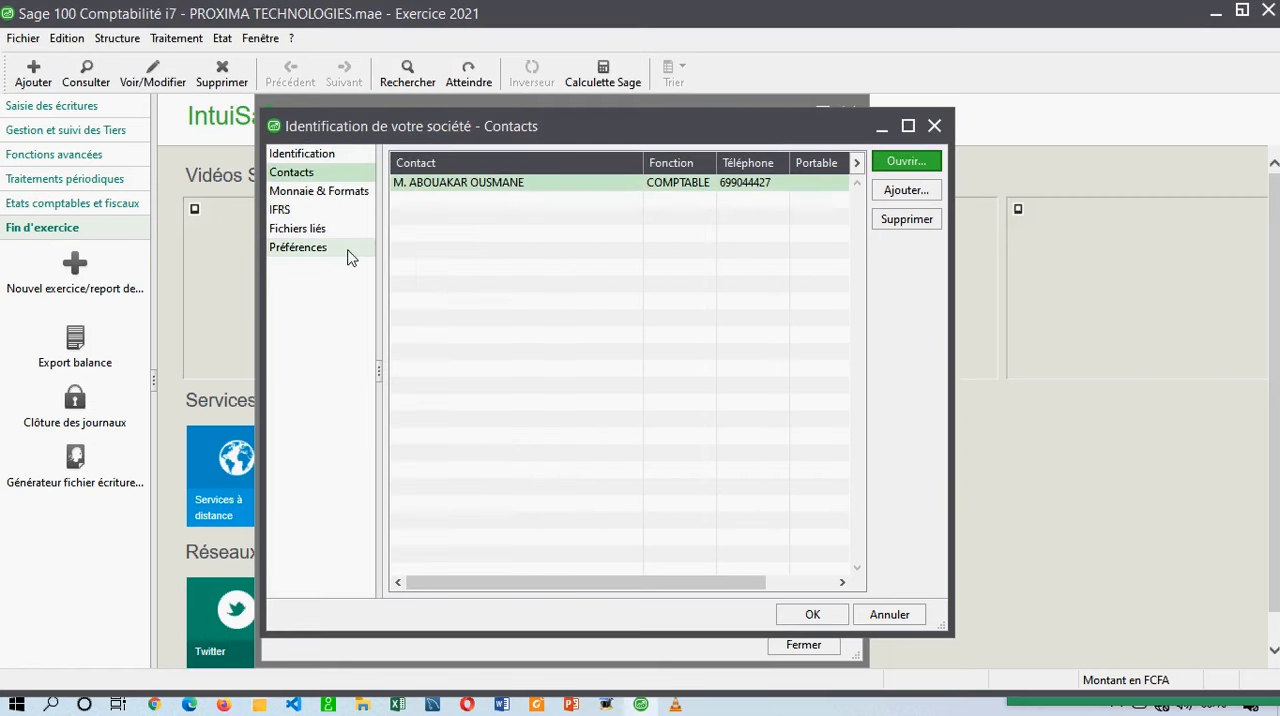
Review the company's currency and format settings, keeping the equivalence currency at Aucune.
{"action": "left_click", "coordinate": [318, 192]}
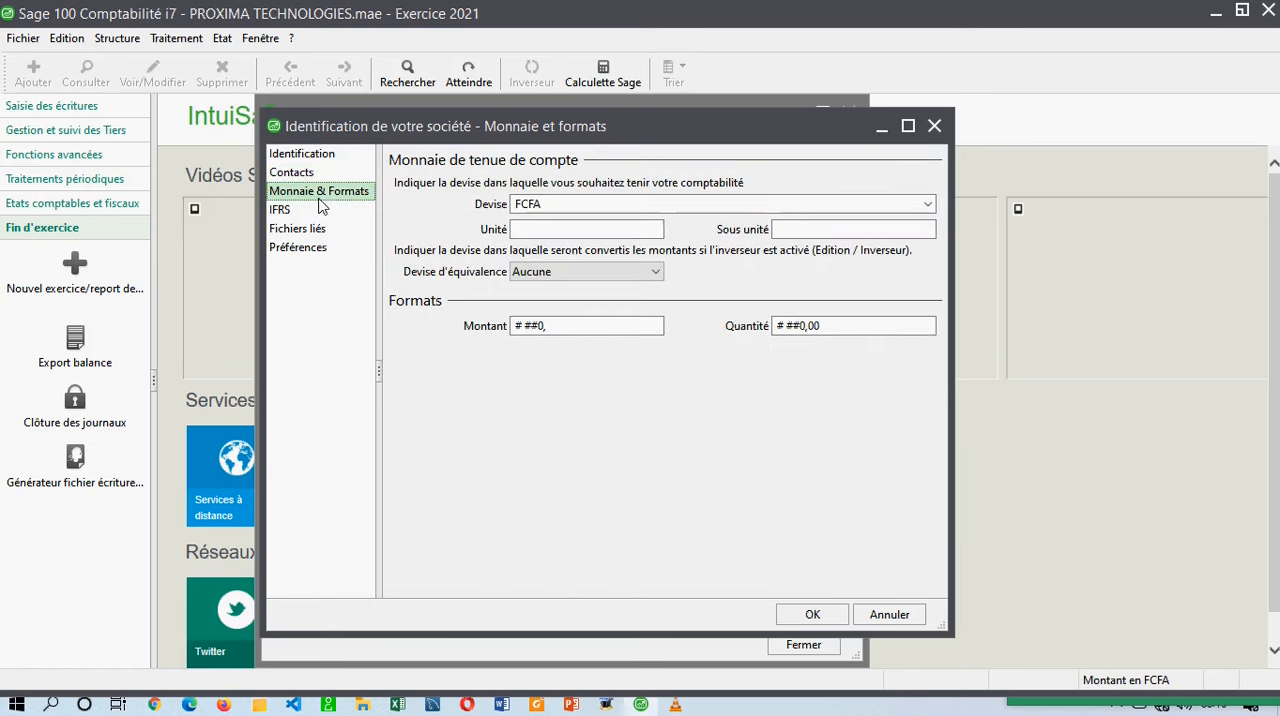
{"action": "left_click", "coordinate": [421, 205]}
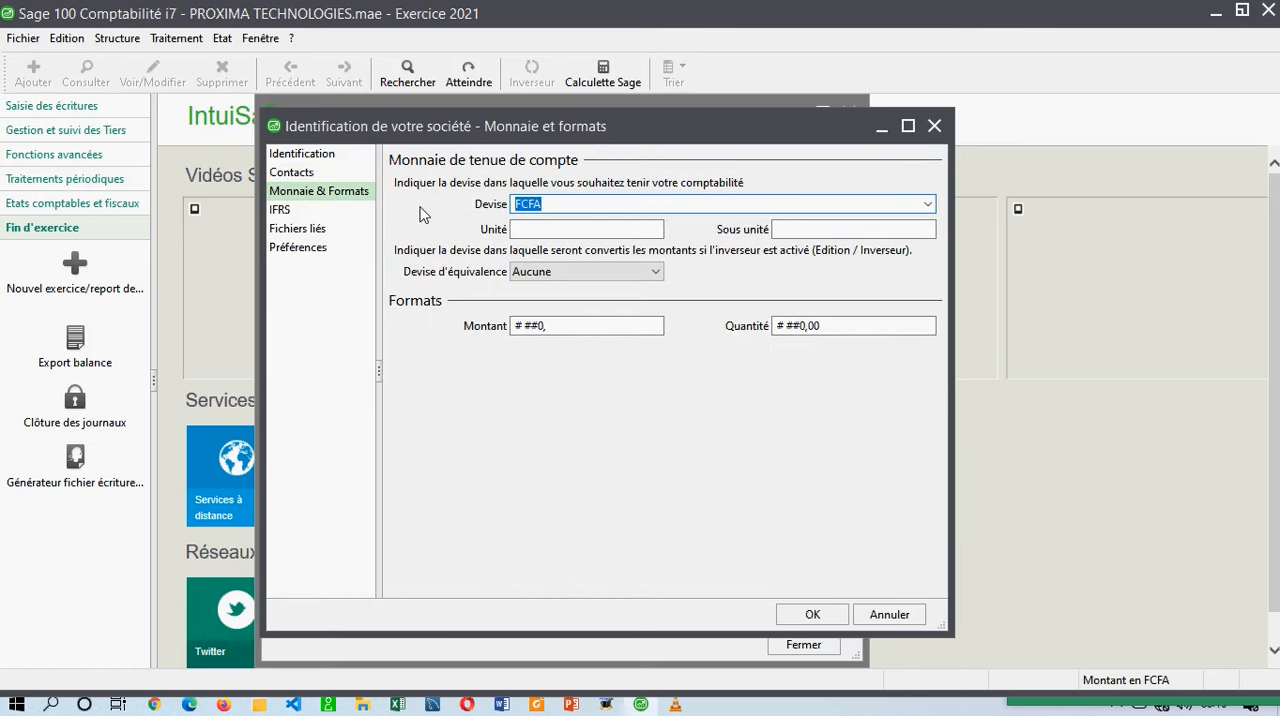
{"action": "left_click", "coordinate": [536, 231]}
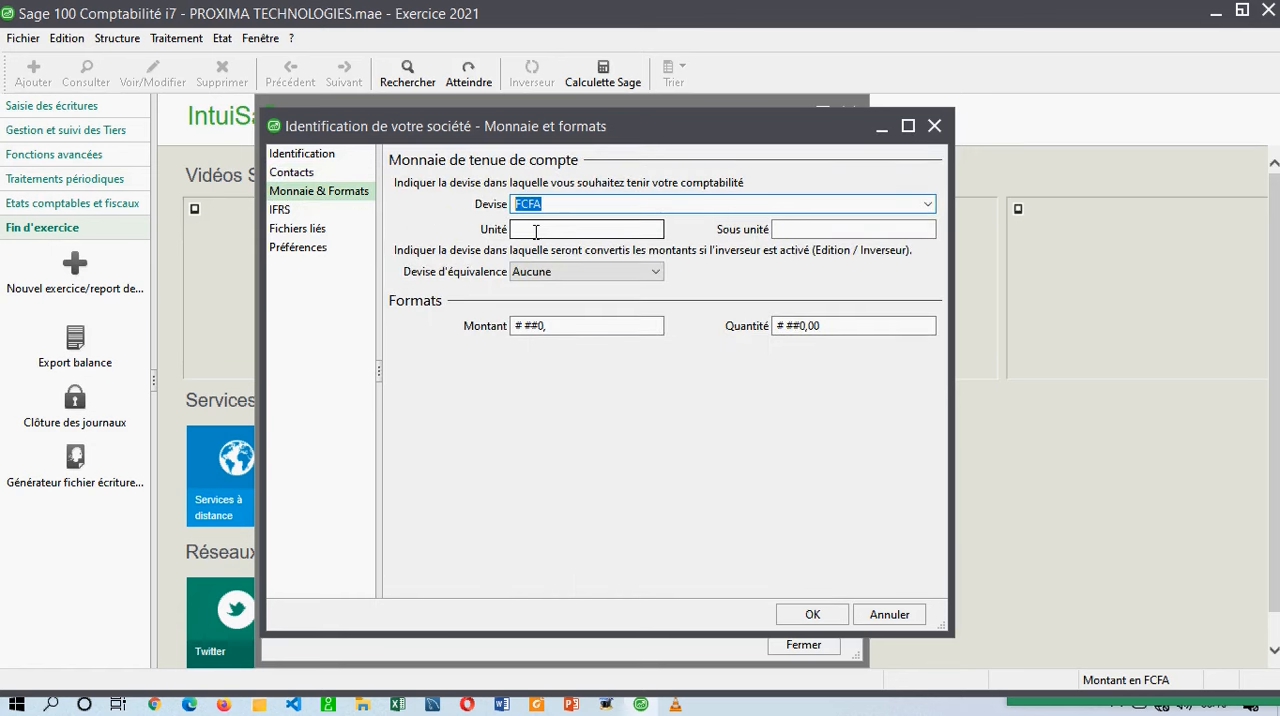
{"action": "left_click", "coordinate": [838, 231]}
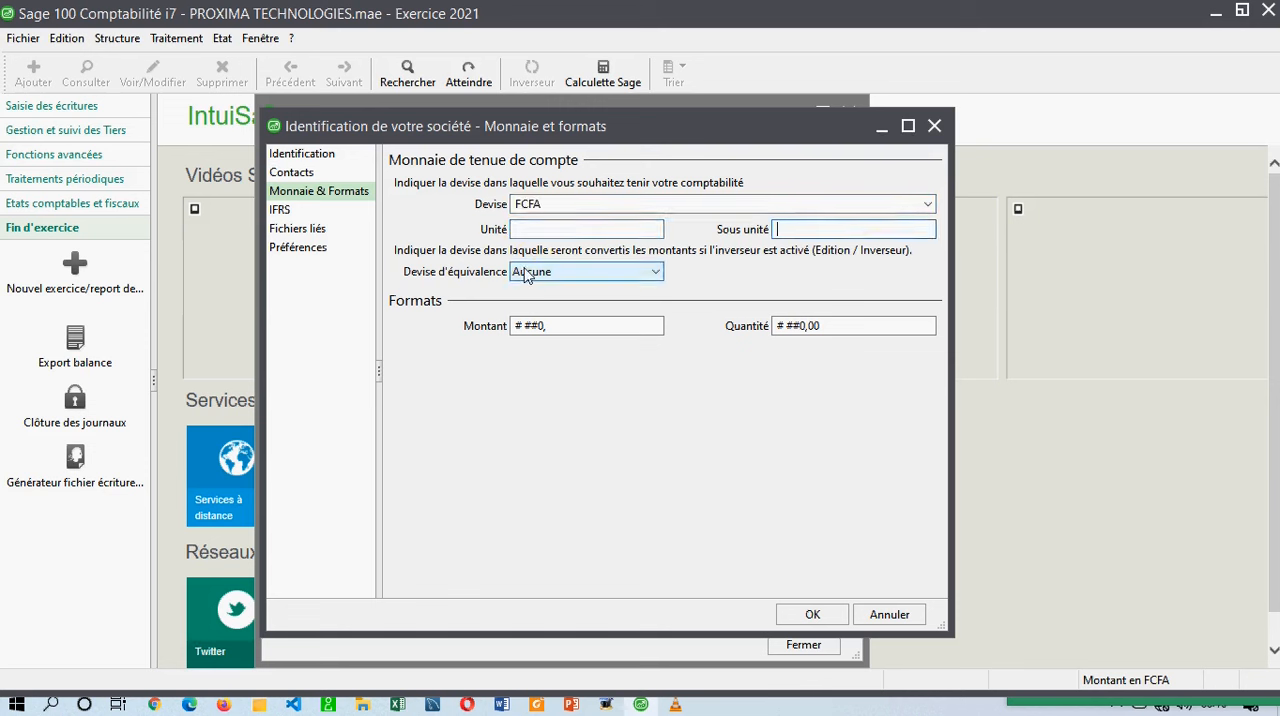
{"action": "left_click", "coordinate": [561, 278]}
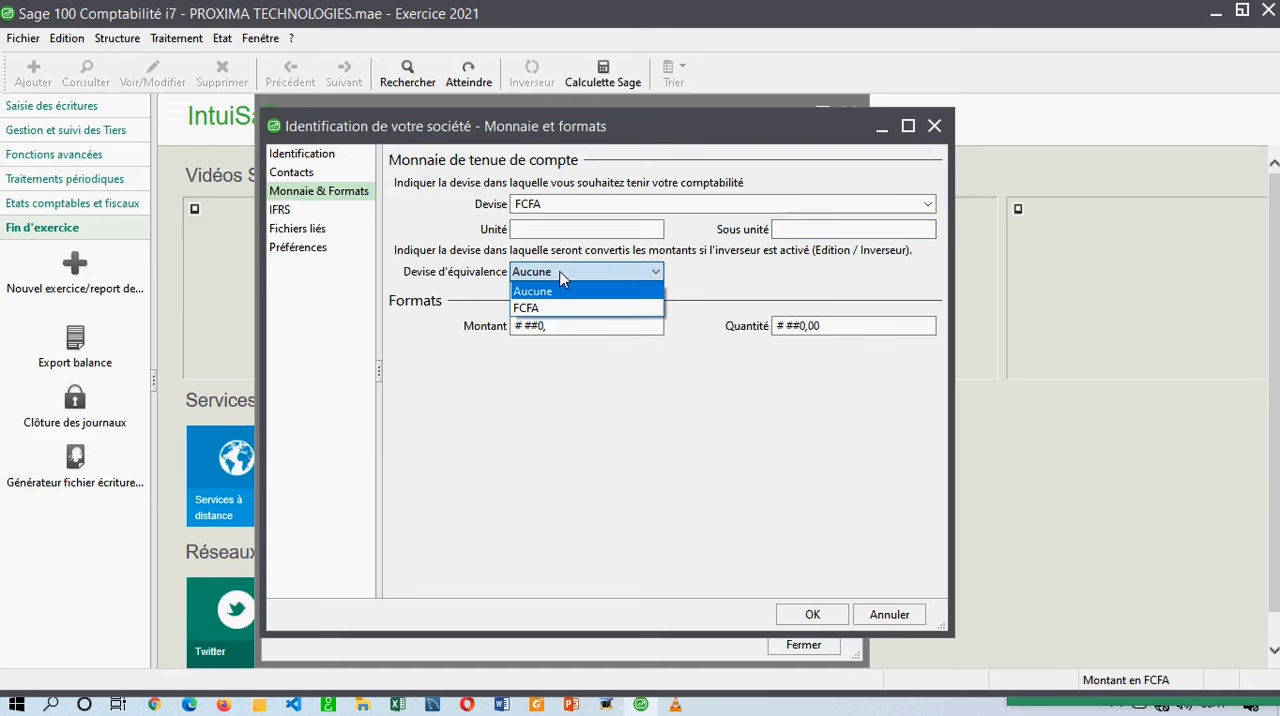
{"action": "left_click", "coordinate": [560, 291]}
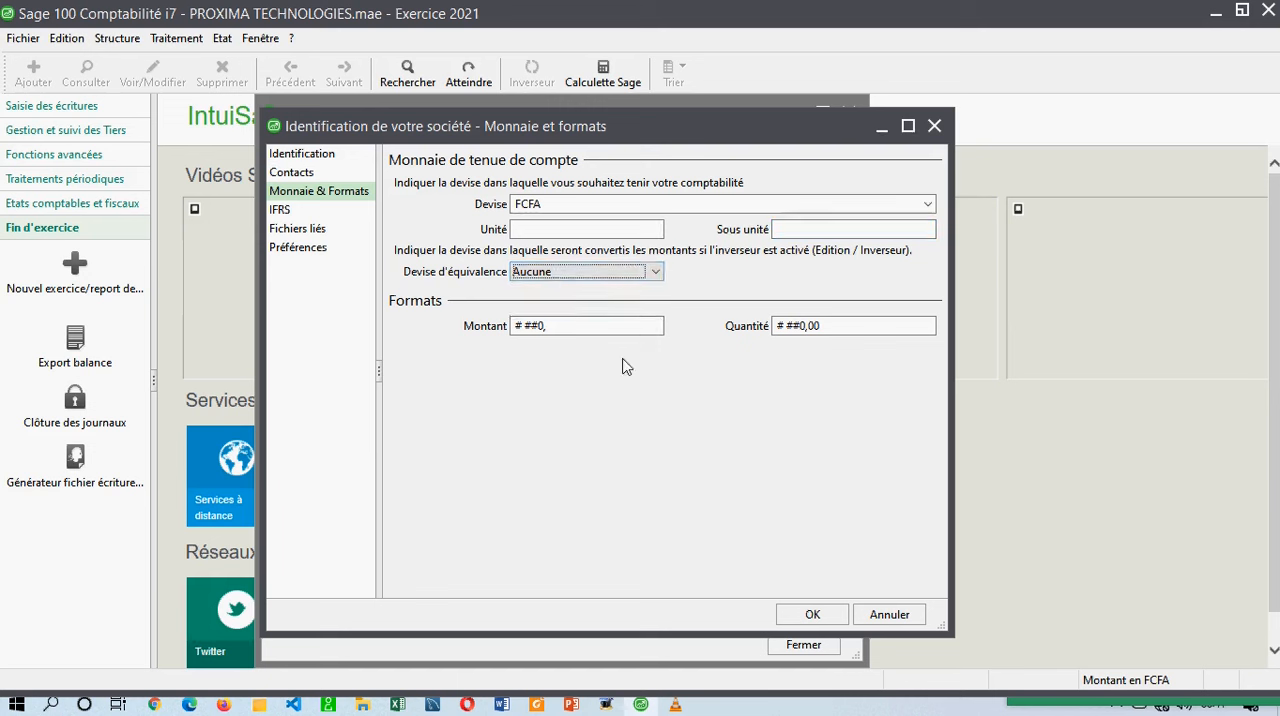
Examine the IFRS setting and the linked files, including the commercial, fixed-asset and treasury files.
{"action": "left_click", "coordinate": [301, 213]}
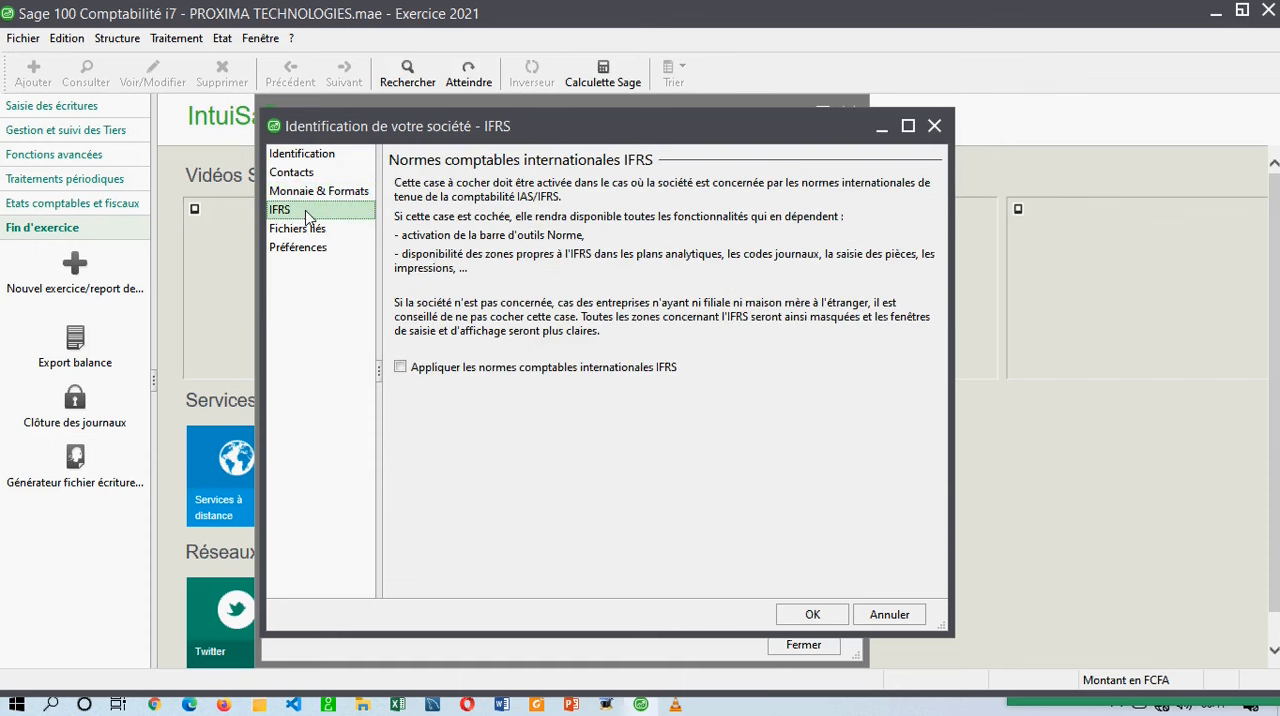
{"action": "left_click", "coordinate": [312, 233]}
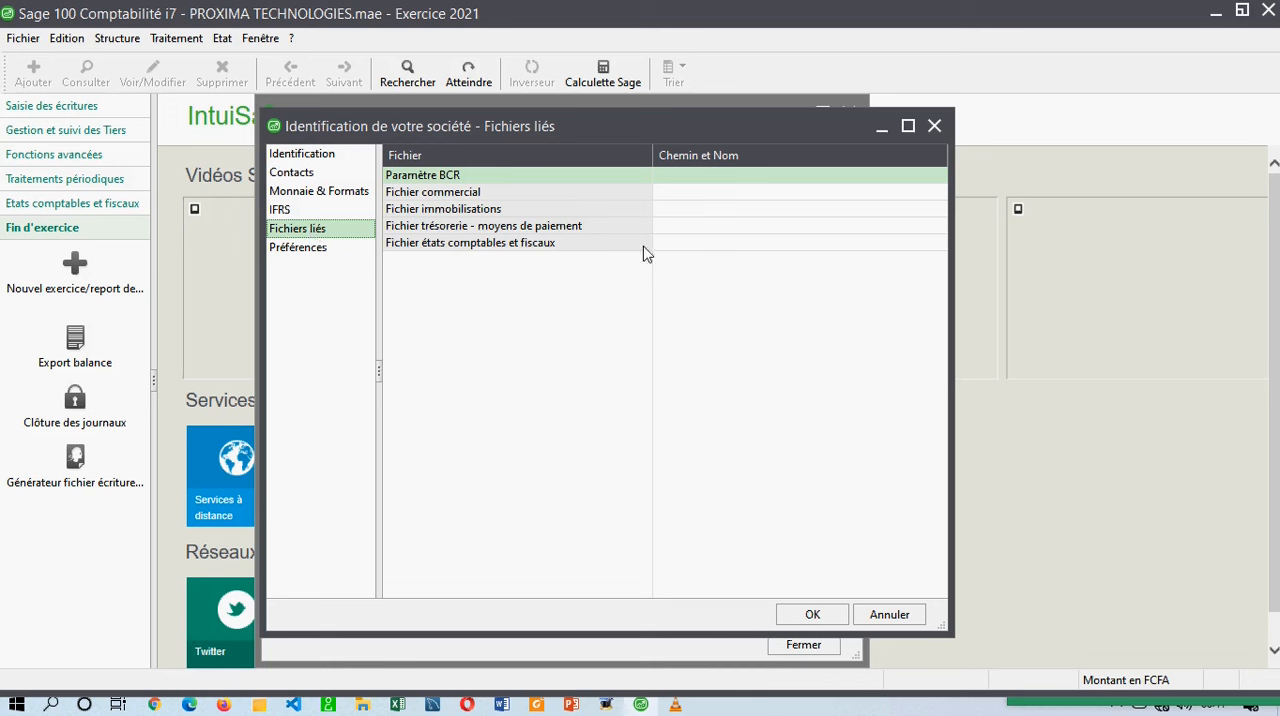
{"action": "left_click", "coordinate": [447, 195]}
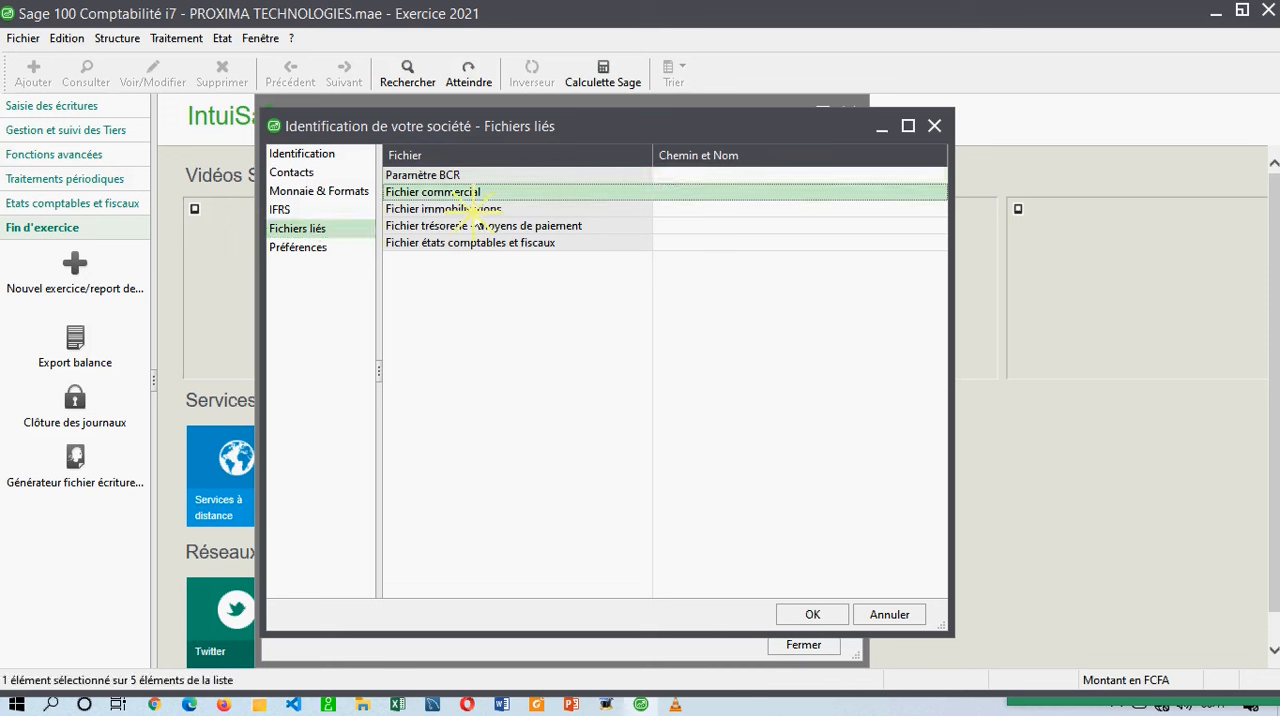
{"action": "left_click", "coordinate": [475, 212]}
{"action": "left_click", "coordinate": [512, 229]}
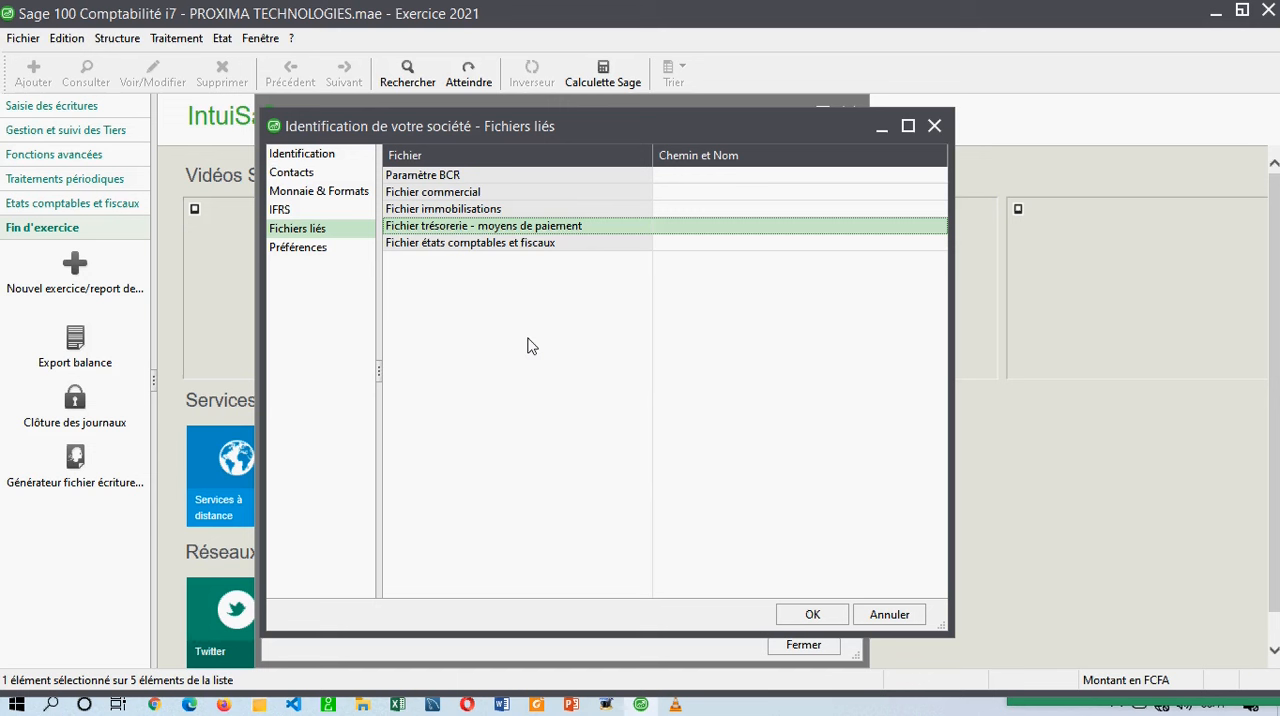
{"action": "left_click", "coordinate": [490, 195]}
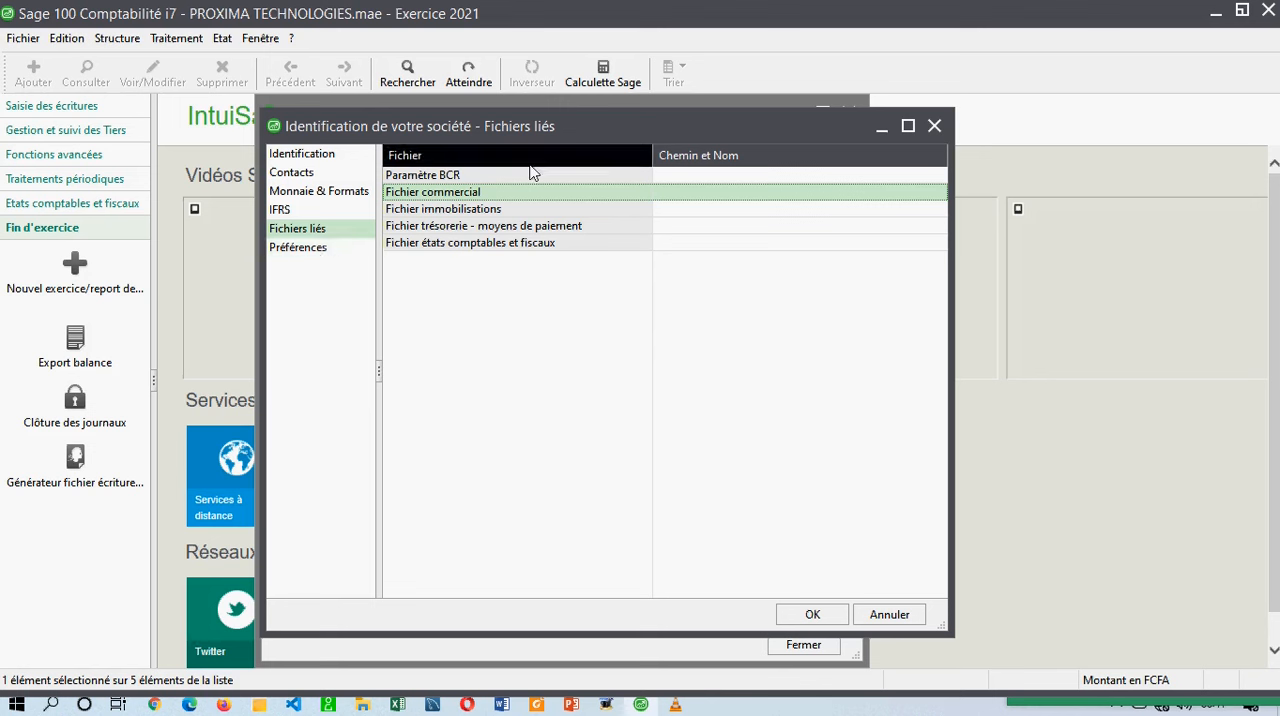
Review the company preferences, keeping third-party selection at Numéro and deletion confirmation at Globale pour les éléments sélectionnés.
{"action": "left_click", "coordinate": [318, 250]}
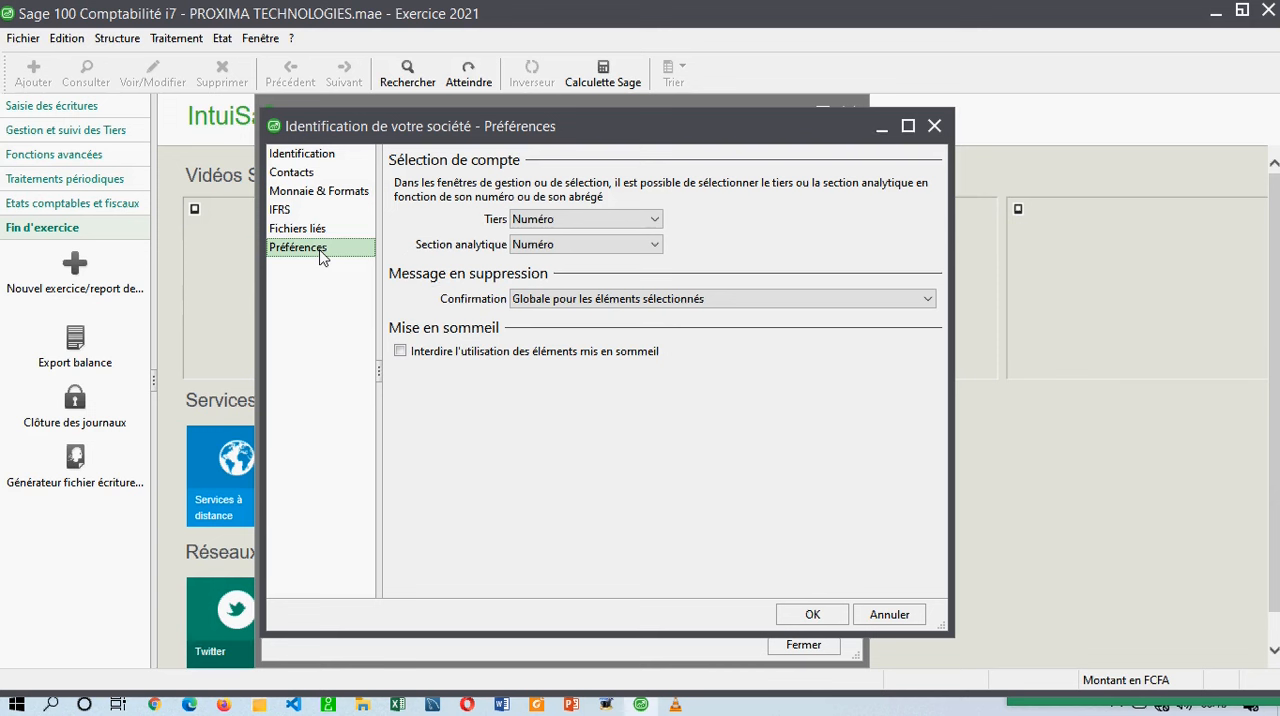
{"action": "left_click", "coordinate": [584, 217]}
{"action": "left_click", "coordinate": [588, 230]}
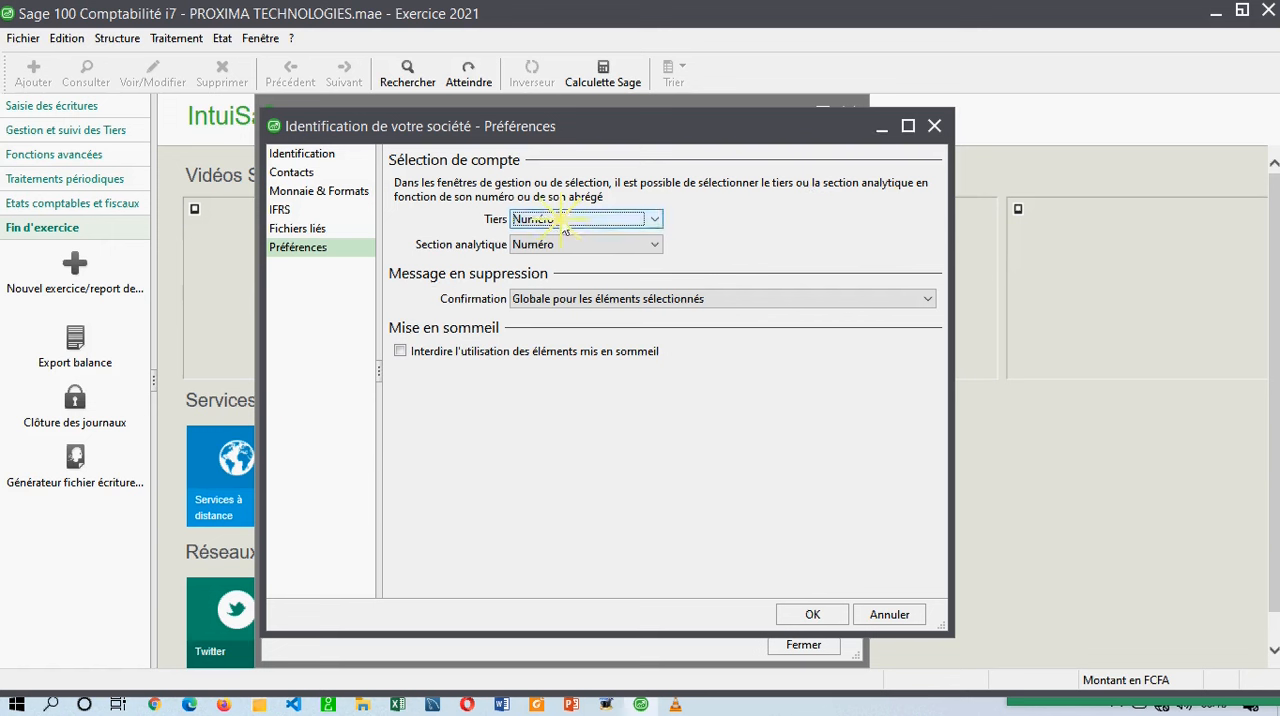
{"action": "left_click", "coordinate": [561, 224]}
{"action": "left_click", "coordinate": [545, 240]}
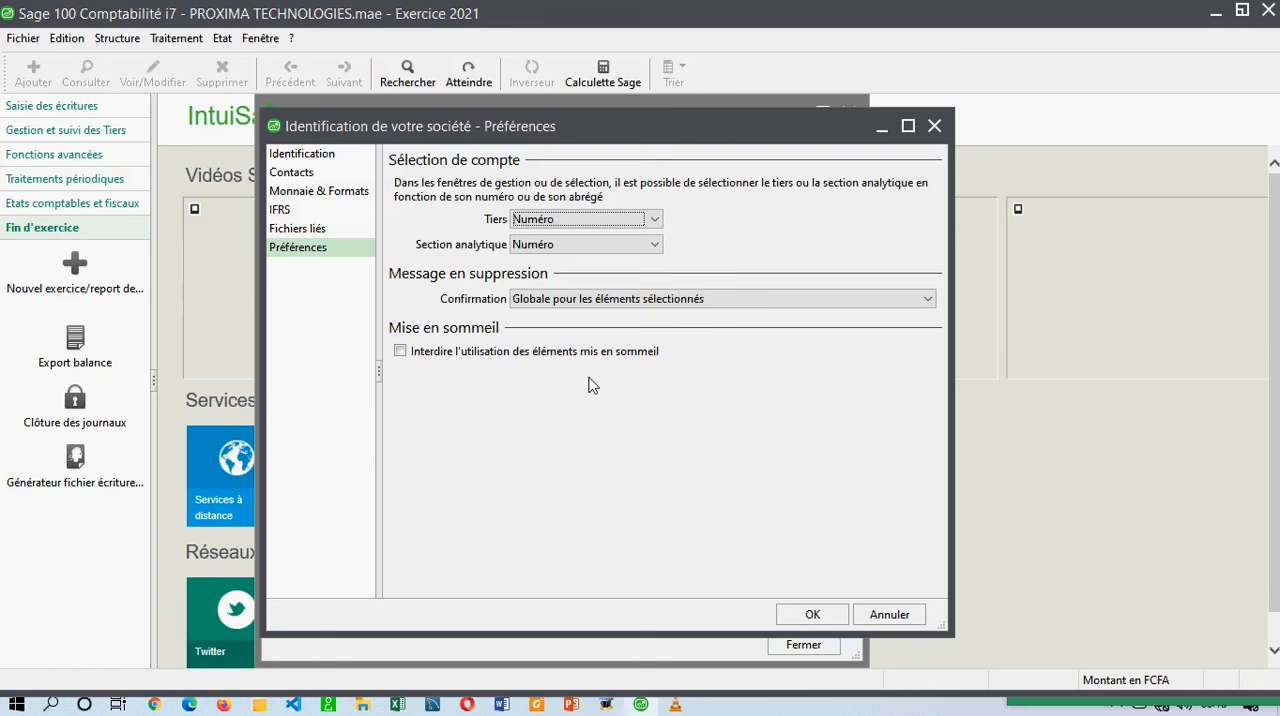
{"action": "left_click", "coordinate": [588, 219]}
{"action": "left_click", "coordinate": [590, 219]}
{"action": "left_click", "coordinate": [545, 306]}
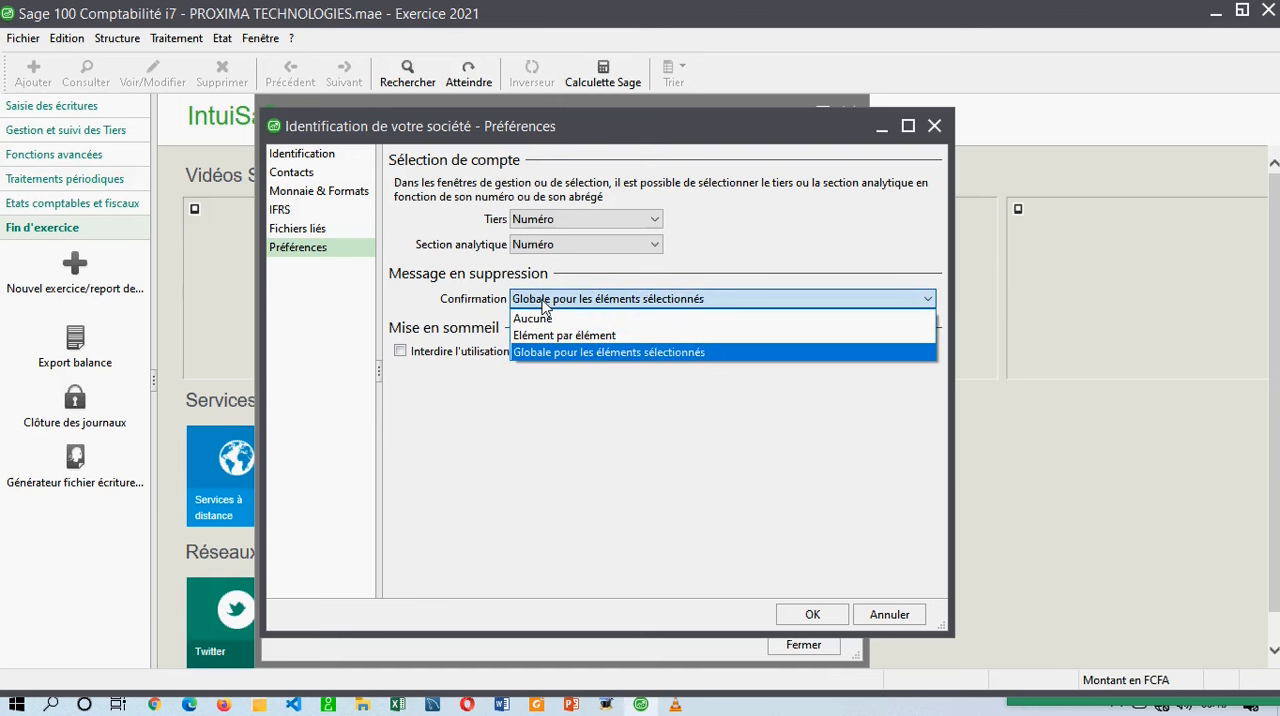
{"action": "left_click", "coordinate": [545, 303]}
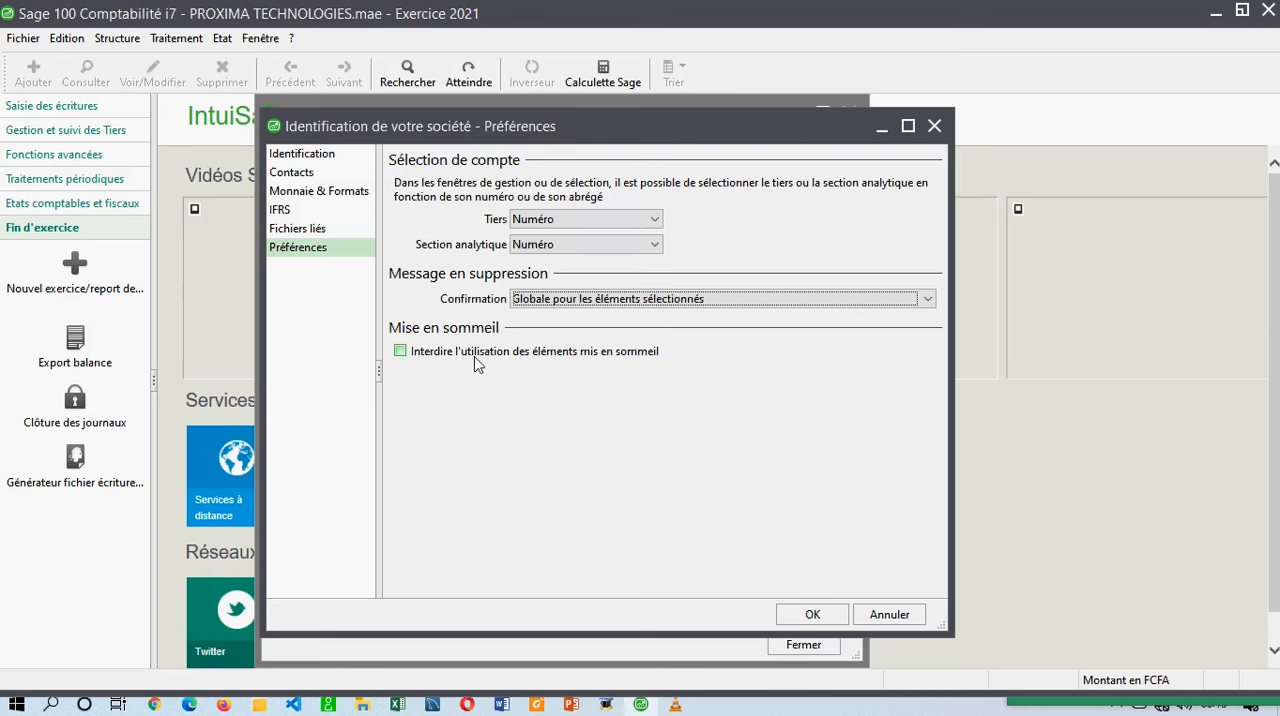
Prohibit the use of dormant elements (éléments mis en sommeil), then save the identification settings and close the company parameters.
{"action": "left_click", "coordinate": [535, 358]}
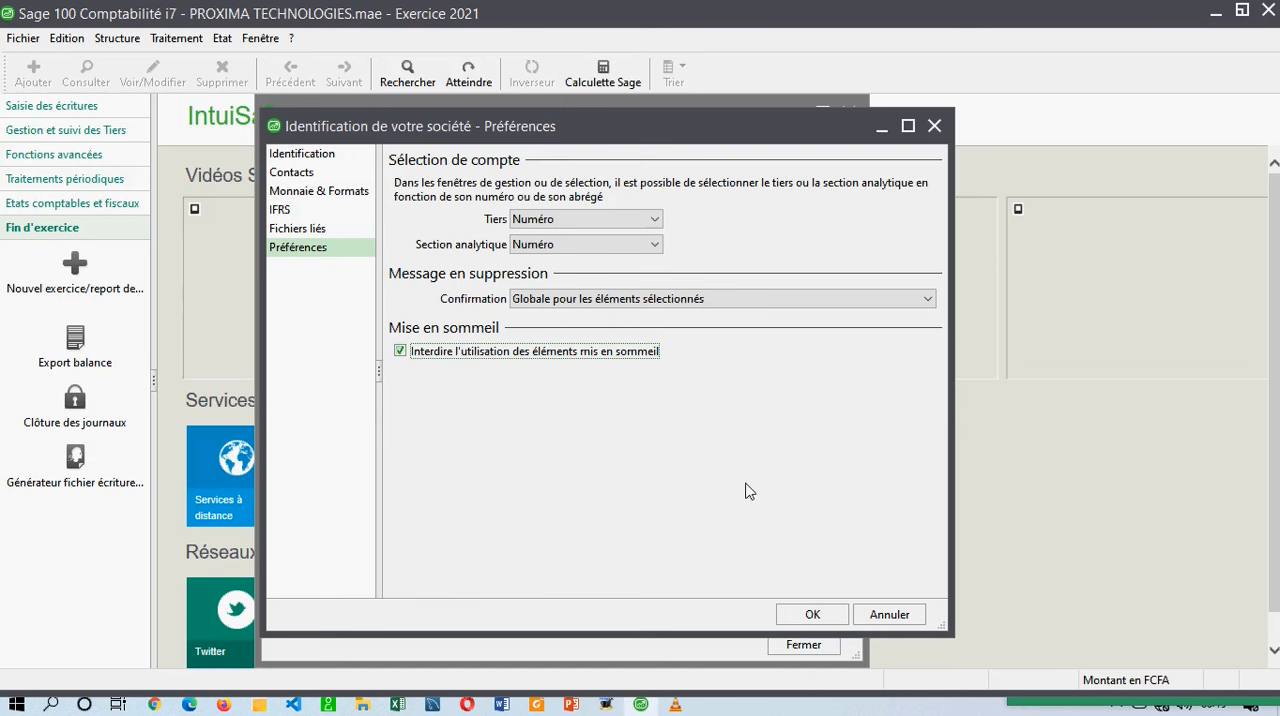
{"action": "left_click", "coordinate": [812, 615]}
{"action": "mouse_move", "coordinate": [553, 112]}
{"action": "left_mouse_down"}
{"action": "mouse_move", "coordinate": [636, 94]}
{"action": "mouse_move", "coordinate": [463, 149]}
{"action": "mouse_move", "coordinate": [555, 104]}
{"action": "mouse_move", "coordinate": [545, 125]}
{"action": "mouse_move", "coordinate": [564, 127]}
{"action": "left_mouse_up"}
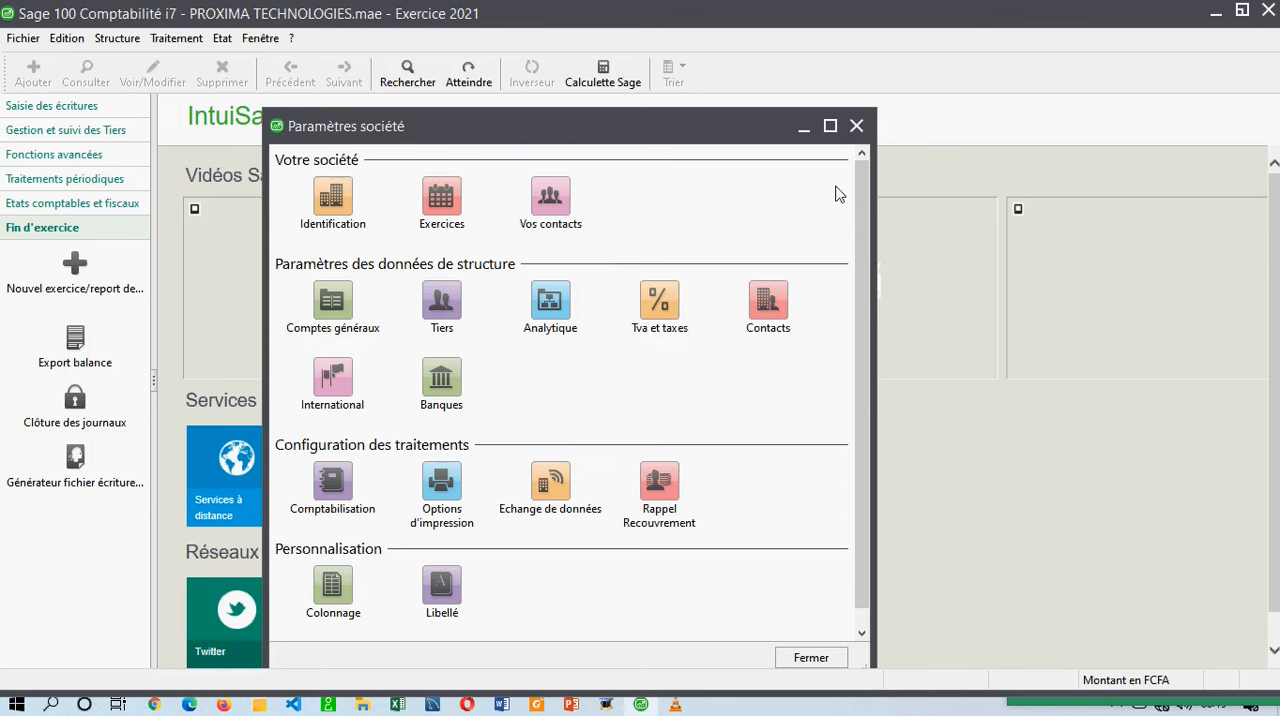
{"action": "left_click_drag", "start_coordinate": [634, 128], "coordinate": [674, 128]}
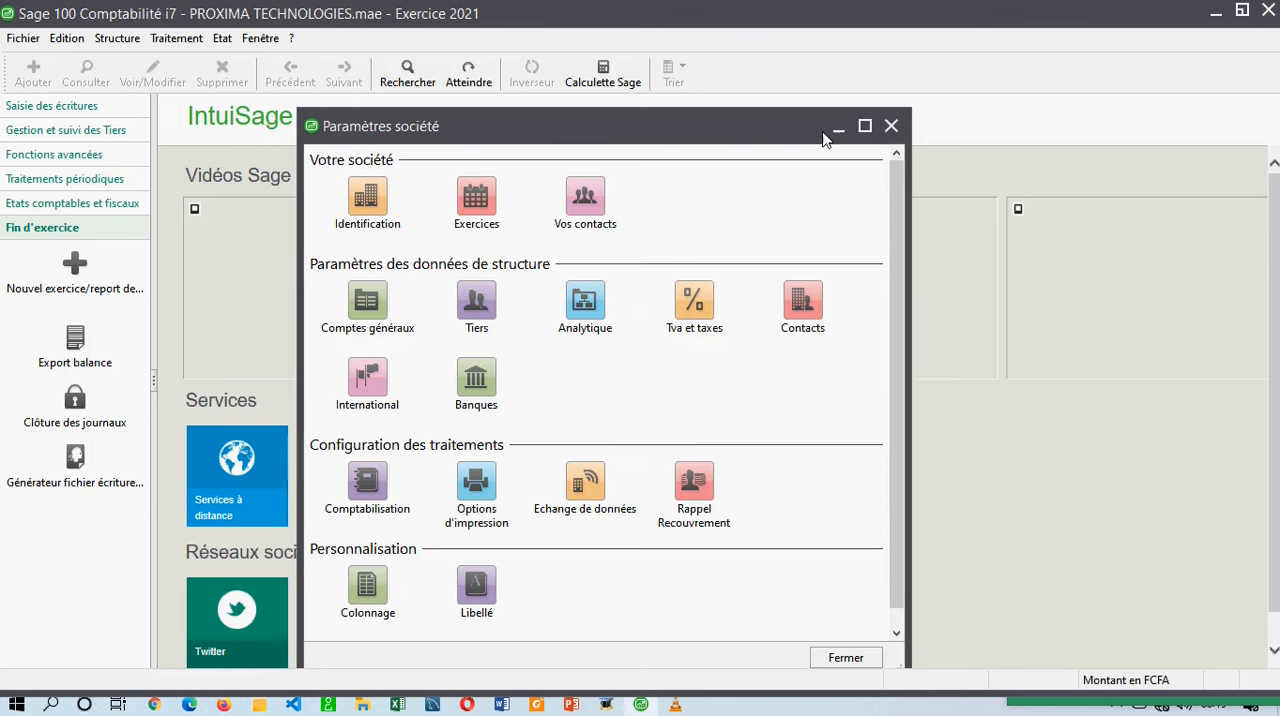
{"action": "left_click", "coordinate": [894, 130]}
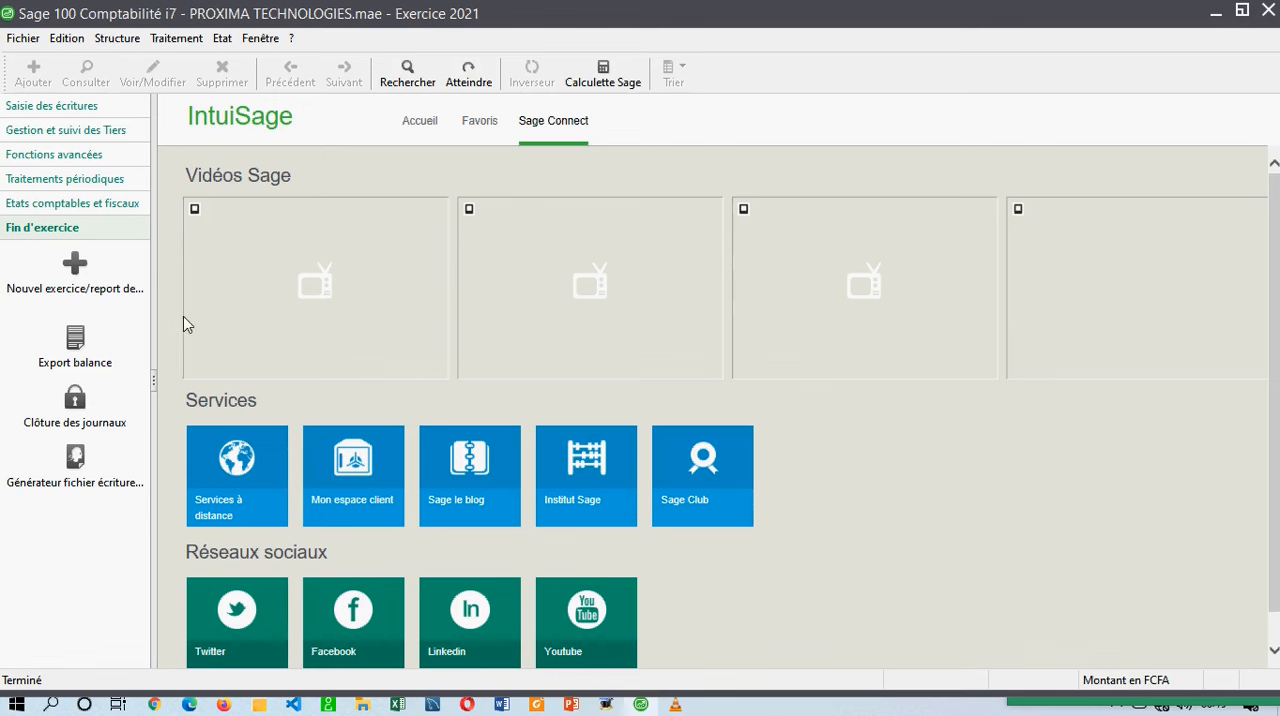
Return to the Accueil page and reopen the company parameters (Paramètres société).
{"action": "left_click", "coordinate": [430, 130]}
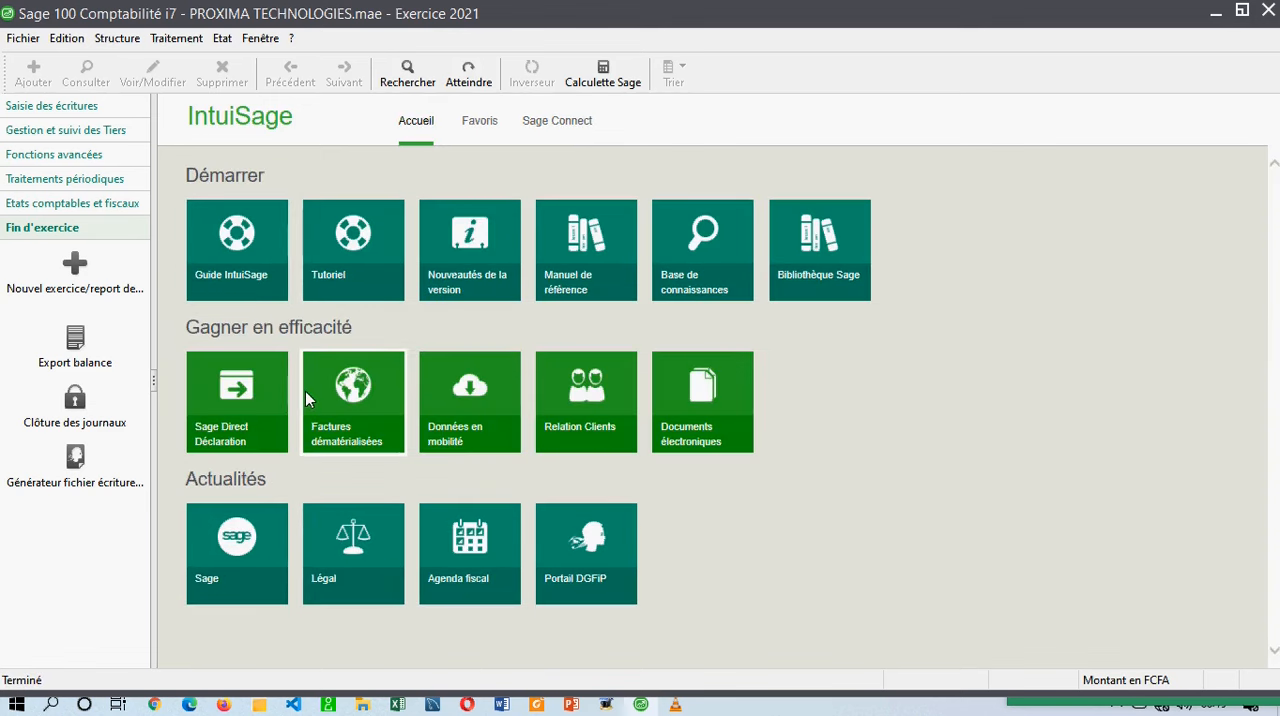
{"action": "left_click", "coordinate": [24, 39]}
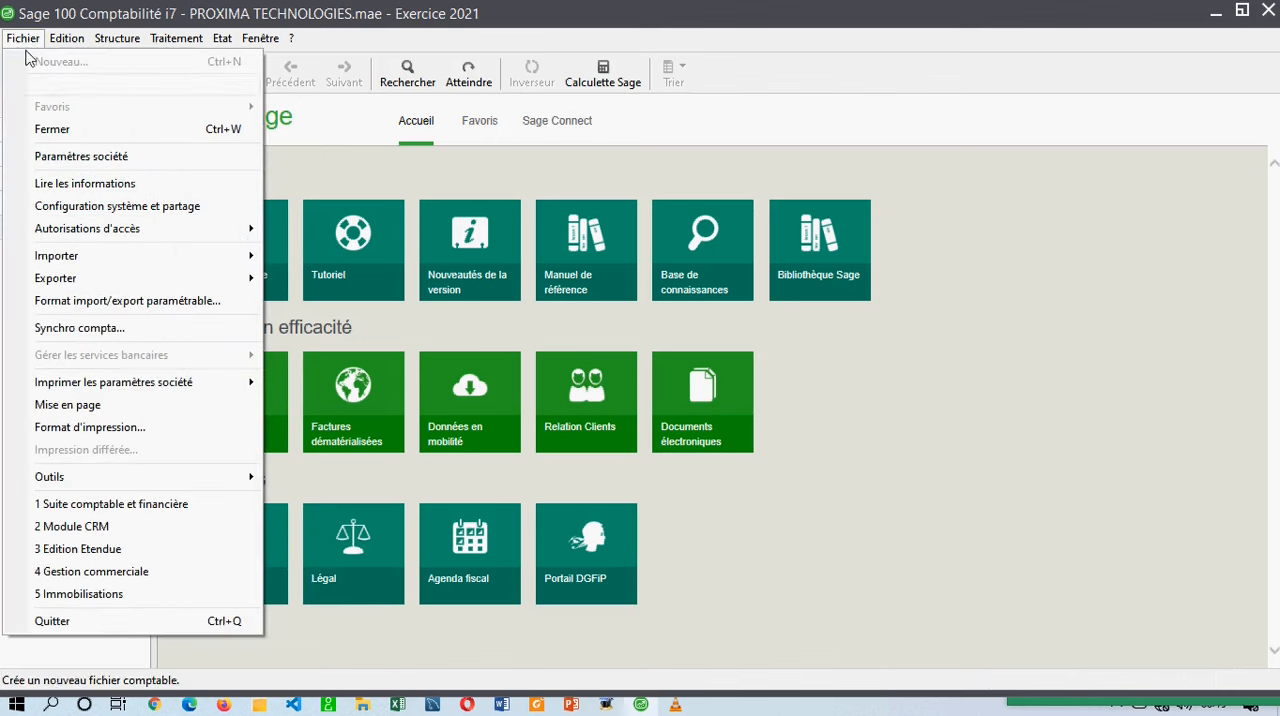
{"action": "left_click", "coordinate": [84, 160]}
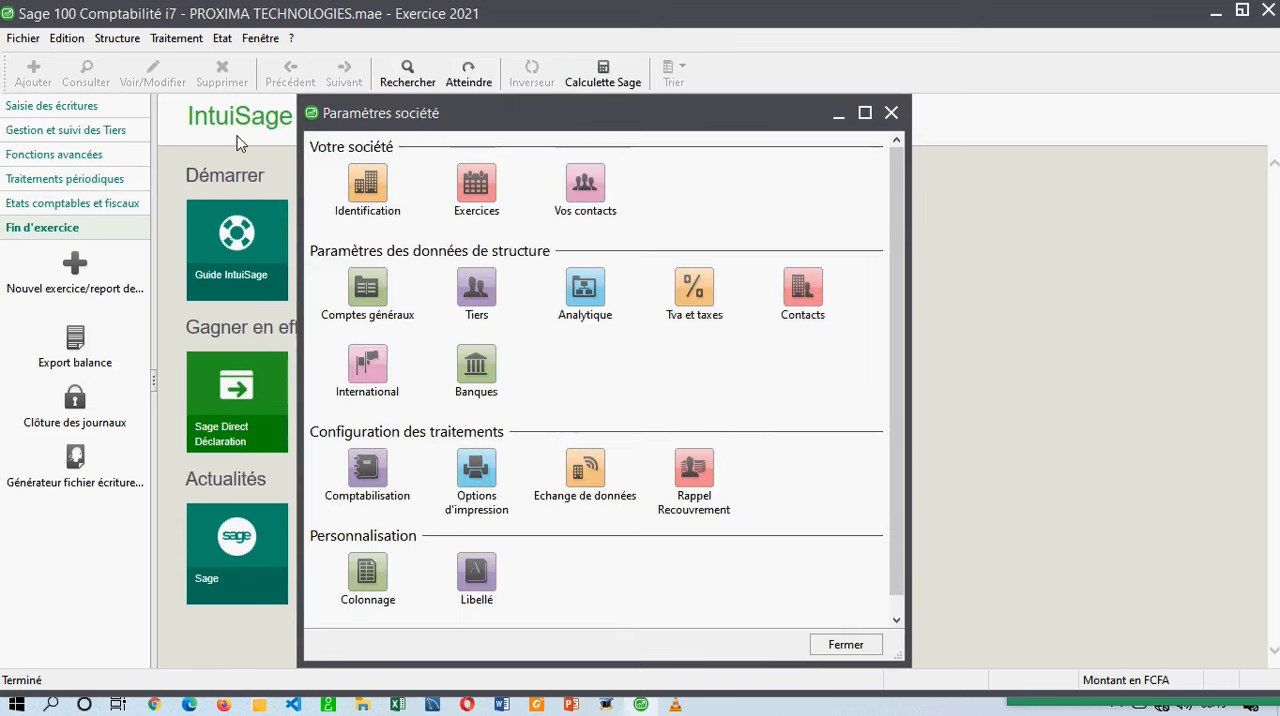
{"action": "left_click_drag", "start_coordinate": [488, 106], "coordinate": [558, 103]}
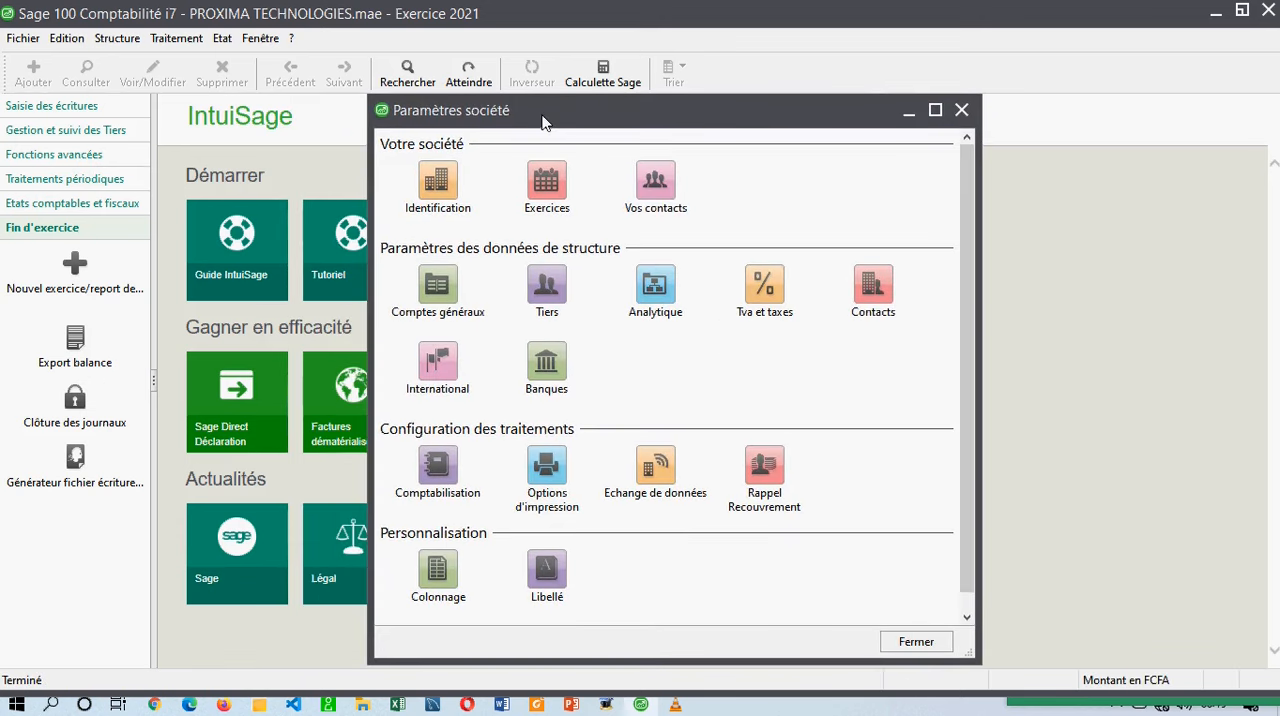
Open the company's identification settings again and close them without changes.
{"action": "double_click", "coordinate": [437, 188]}
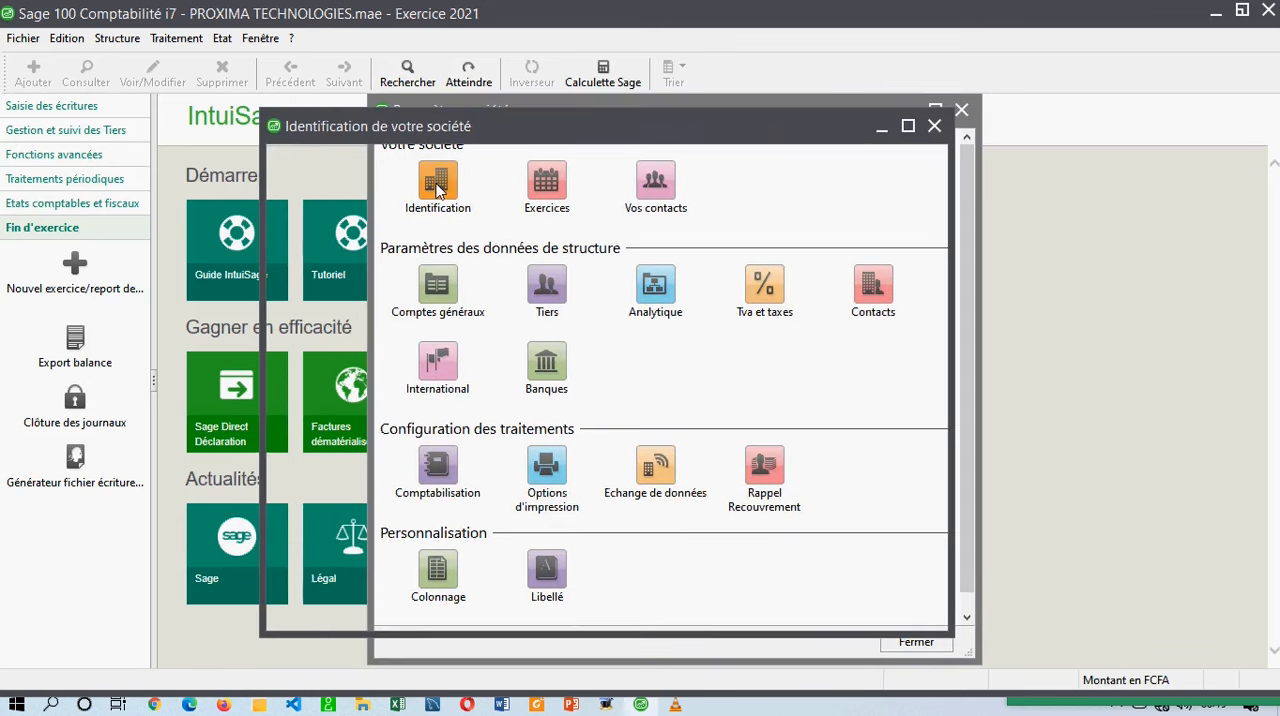
{"action": "mouse_move", "coordinate": [484, 125]}
{"action": "left_mouse_down"}
{"action": "mouse_move", "coordinate": [496, 160]}
{"action": "mouse_move", "coordinate": [428, 170]}
{"action": "mouse_move", "coordinate": [496, 142]}
{"action": "left_mouse_up"}
{"action": "left_click", "coordinate": [953, 148]}
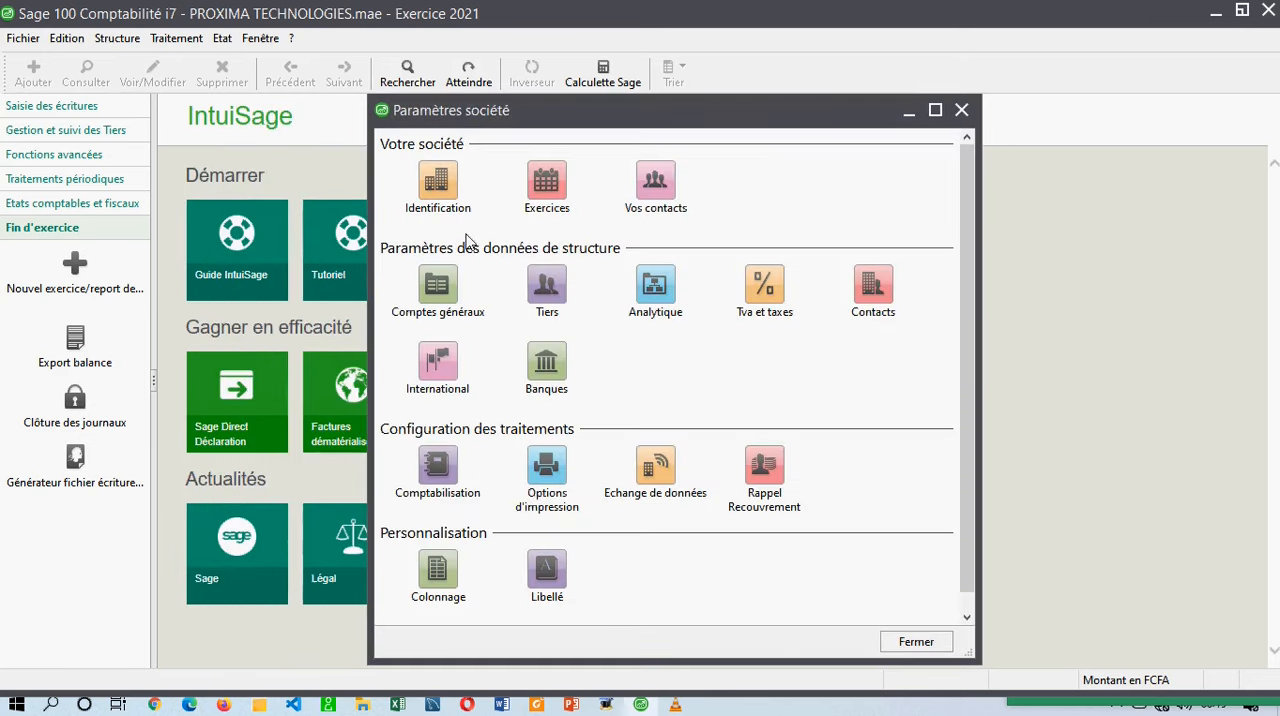
Review the 2021 fiscal year and the Reports à-nouveaux settings, and close them without changes.
{"action": "double_click", "coordinate": [547, 184]}
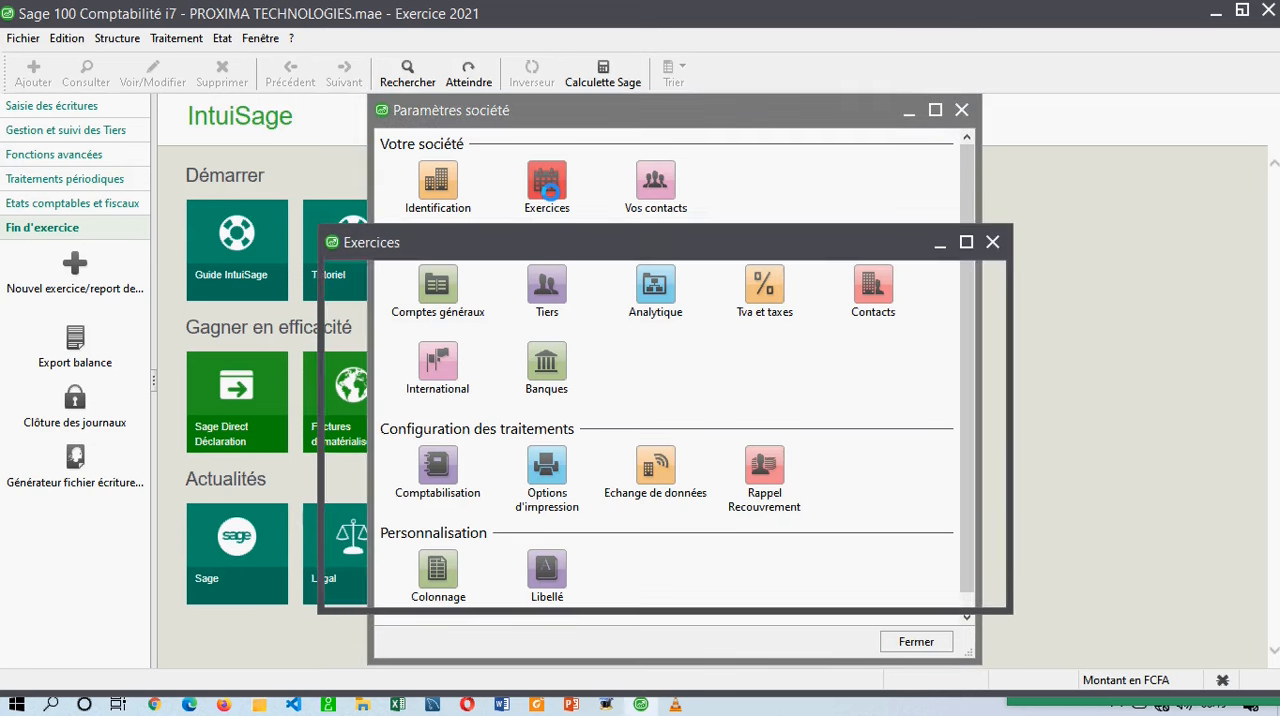
{"action": "left_click_drag", "start_coordinate": [509, 252], "coordinate": [436, 202]}
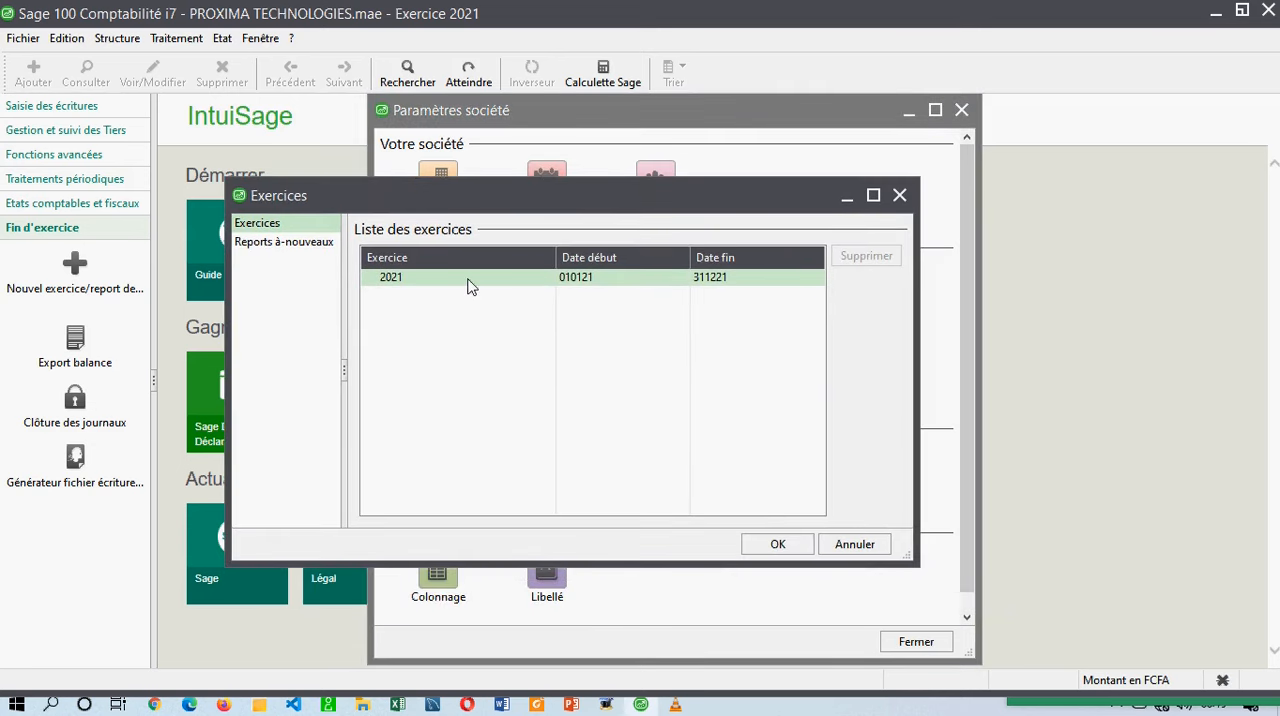
{"action": "left_click", "coordinate": [388, 274]}
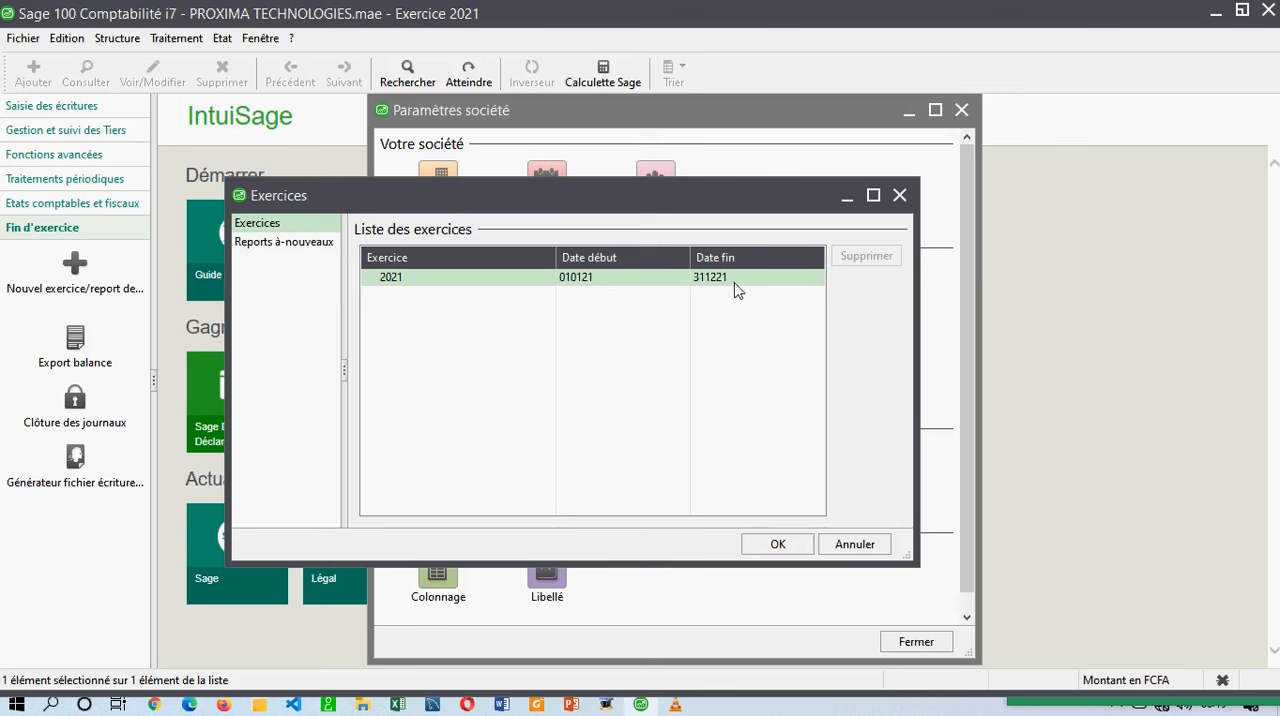
{"action": "left_click", "coordinate": [282, 241]}
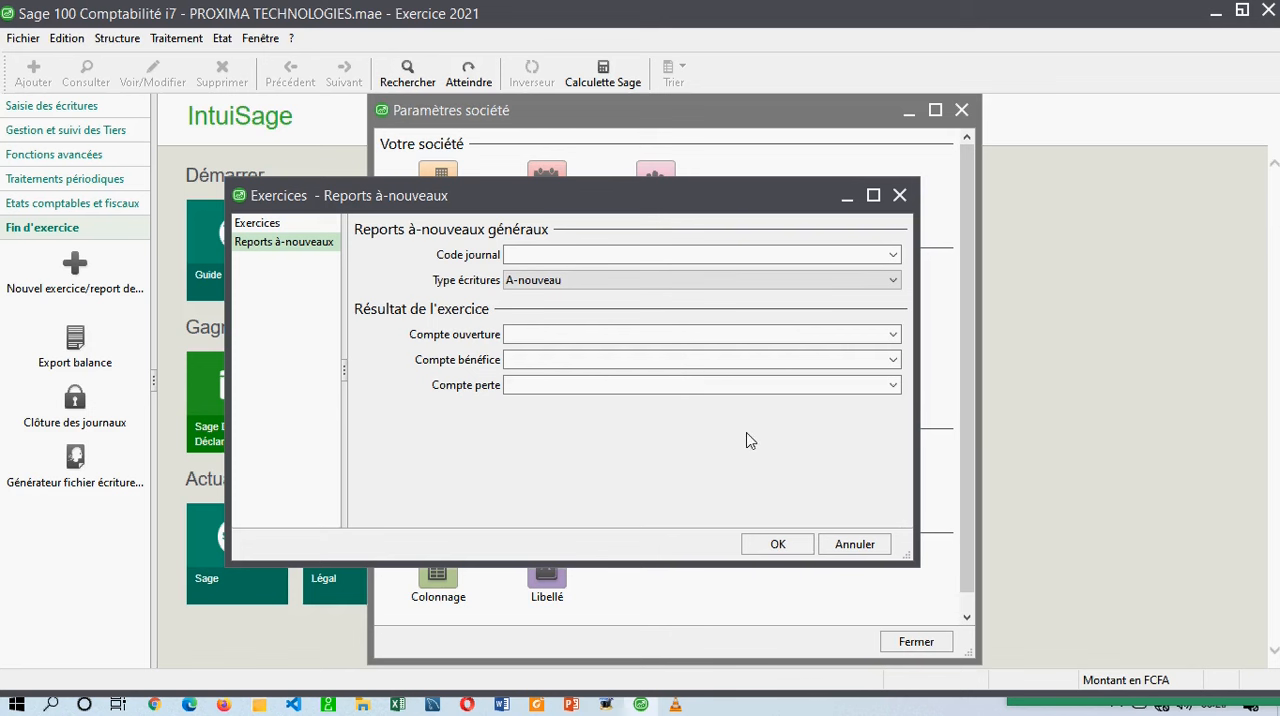
{"action": "left_click", "coordinate": [899, 195]}
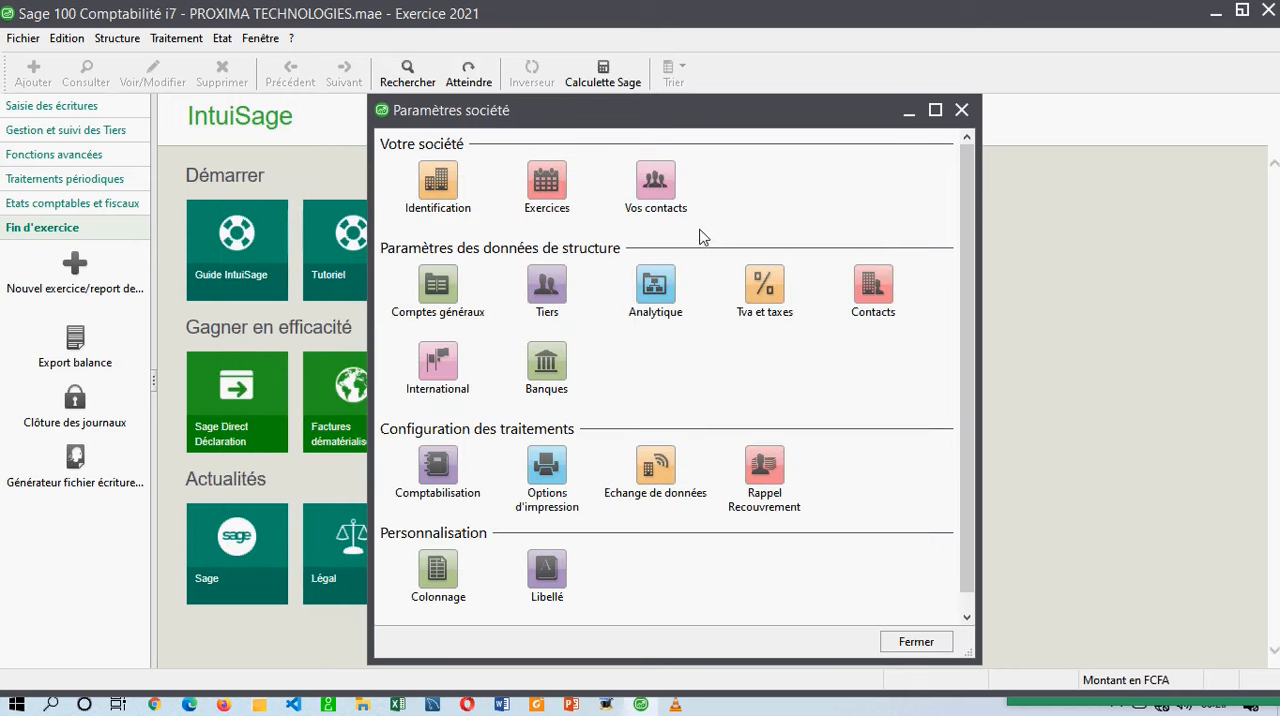
Check the company's contact list from the company parameters and close it without changes.
{"action": "left_click", "coordinate": [635, 185]}
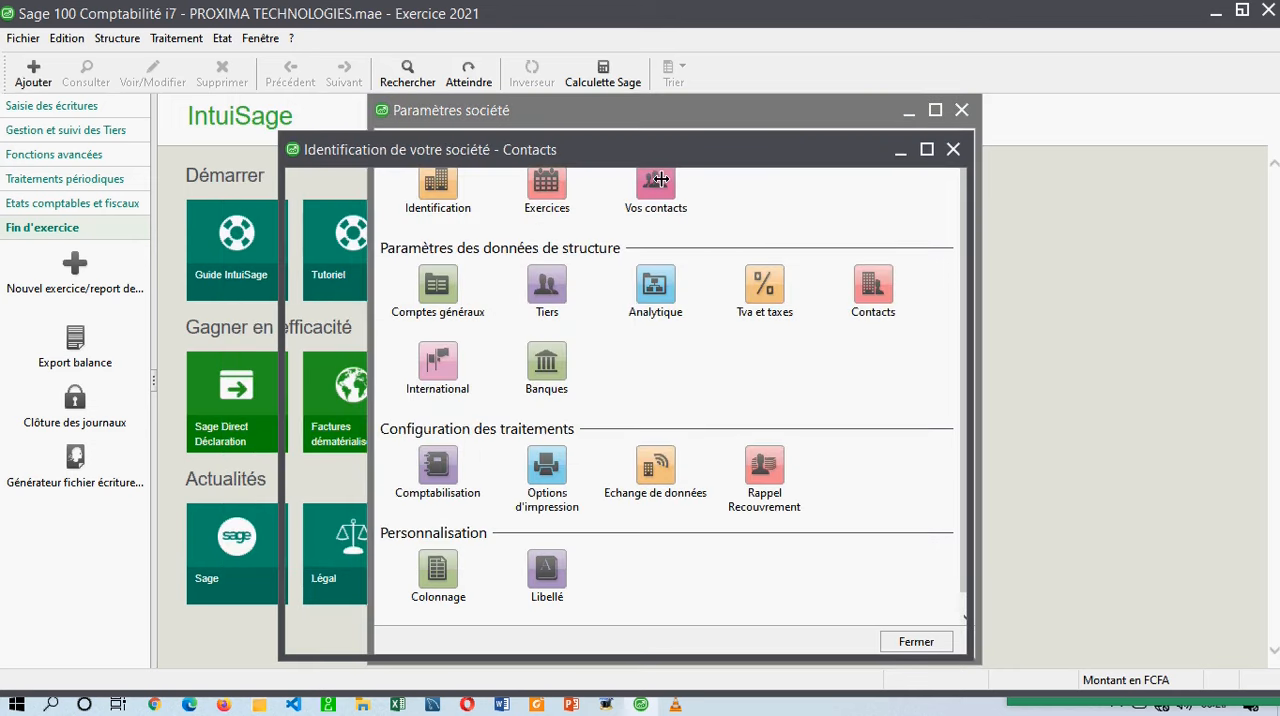
{"action": "left_click", "coordinate": [678, 200]}
{"action": "left_click", "coordinate": [576, 268]}
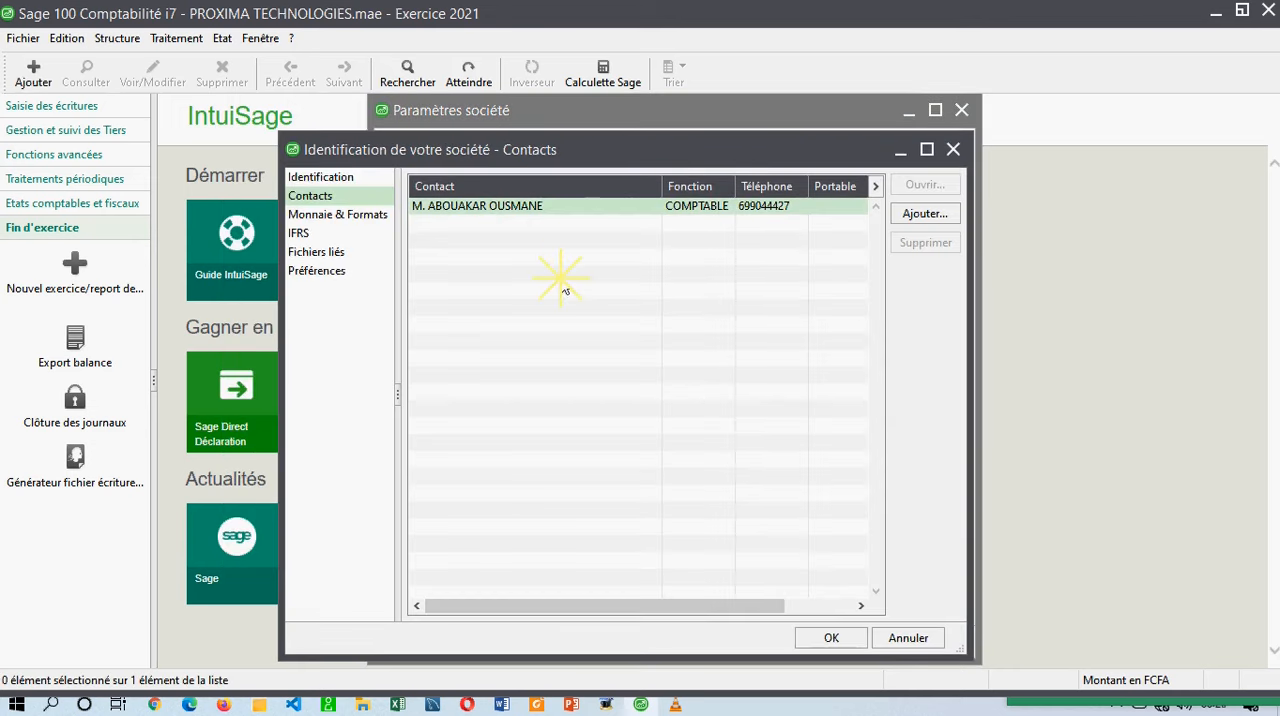
{"action": "left_click", "coordinate": [953, 149]}
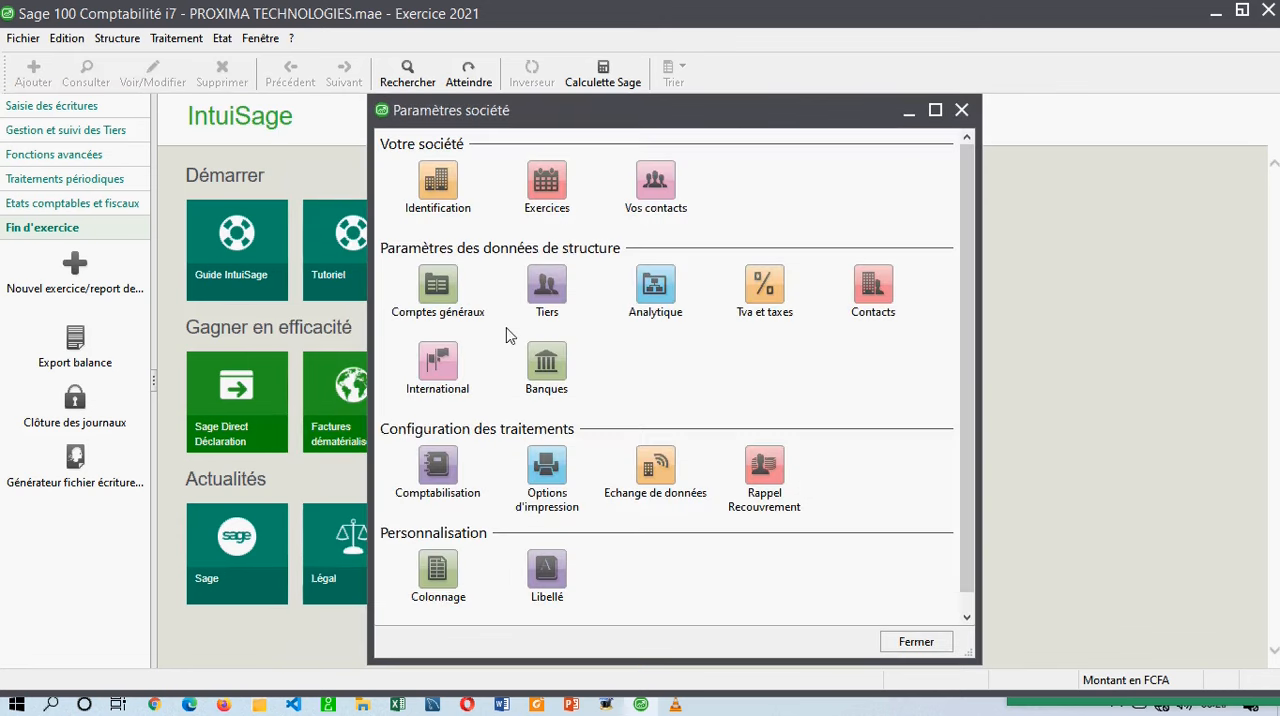
Review the general account parameters, keeping the length at Variable (3 à 13 caractères) and the creation processing at Nature de compte.
{"action": "left_click", "coordinate": [437, 285]}
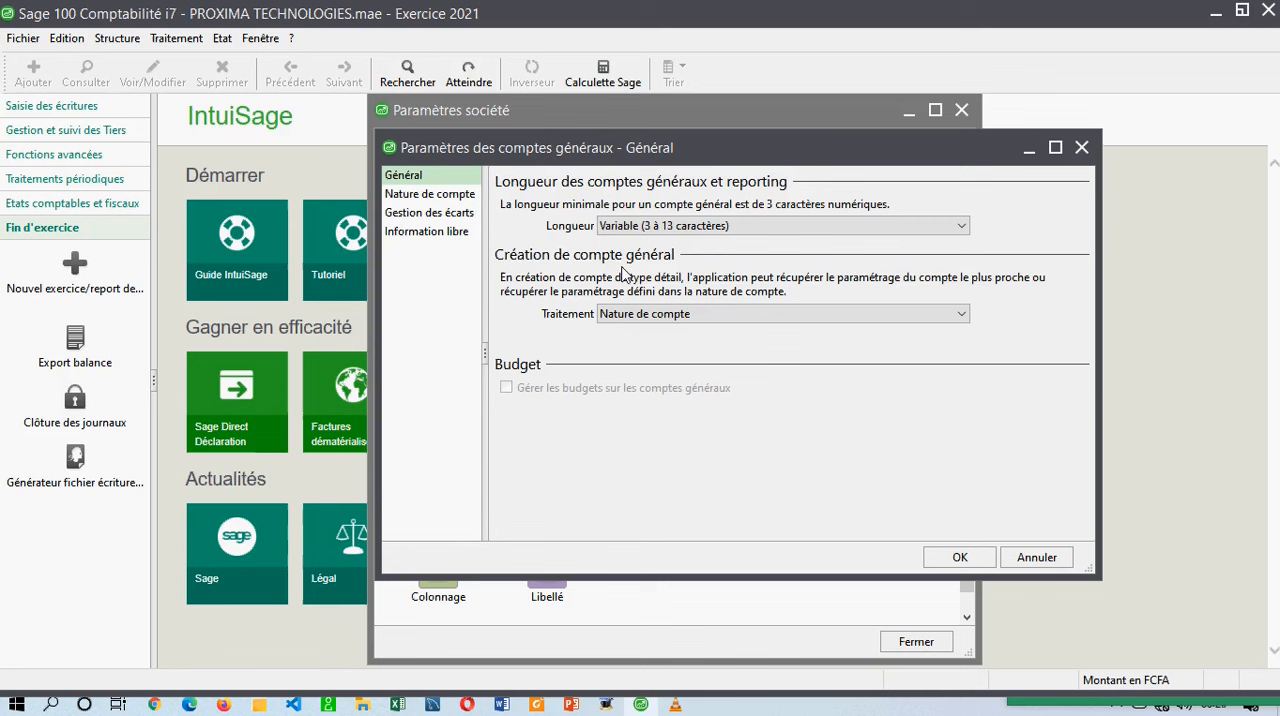
{"action": "left_click", "coordinate": [688, 227]}
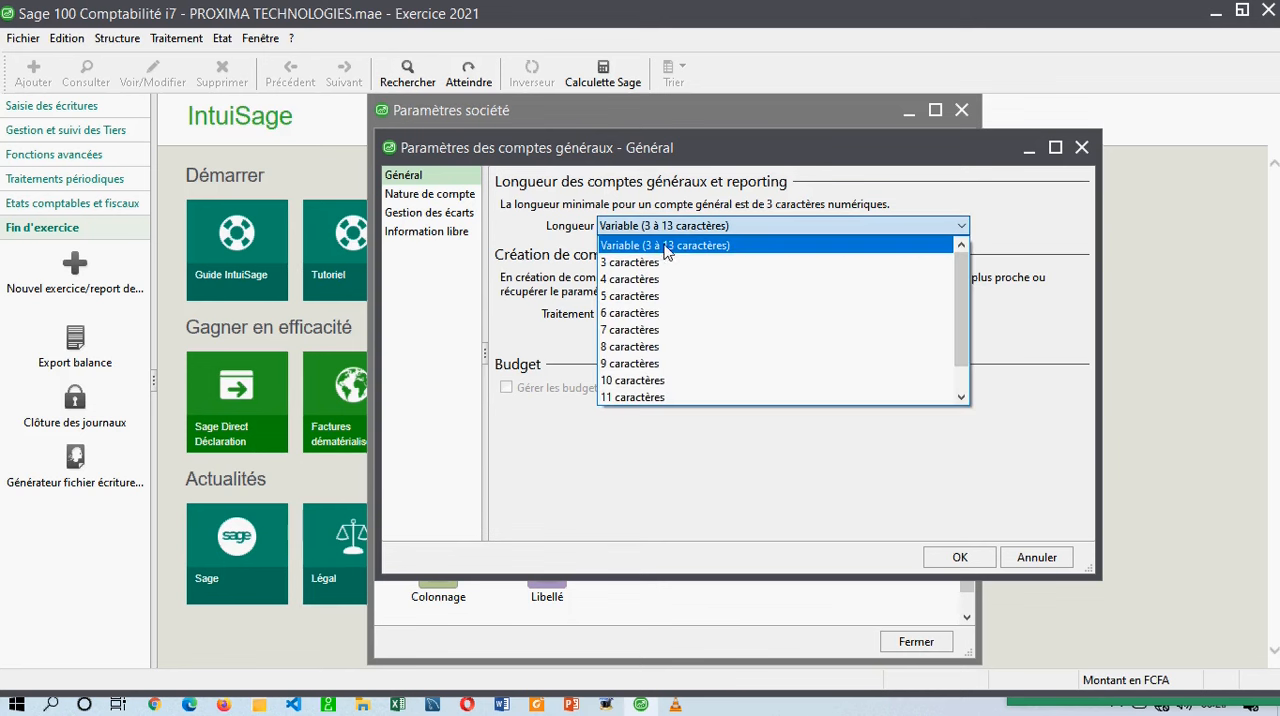
{"action": "left_click", "coordinate": [665, 244]}
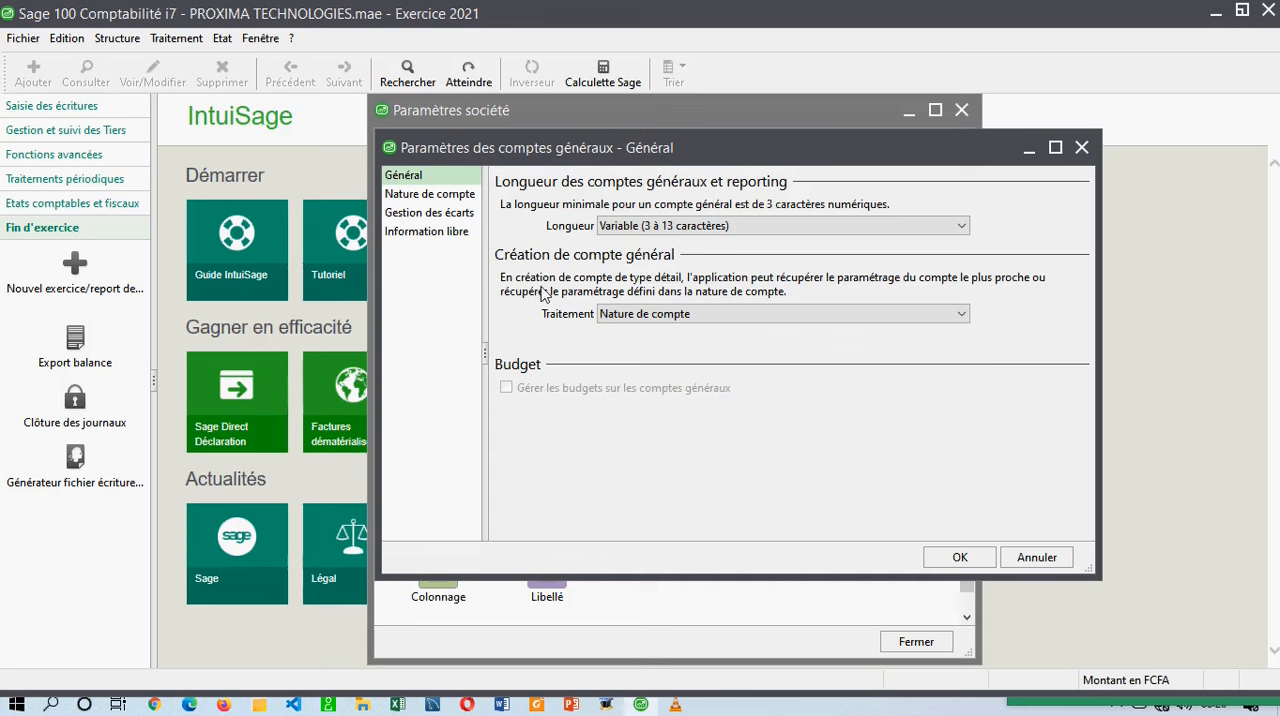
{"action": "left_click", "coordinate": [636, 316]}
{"action": "left_click", "coordinate": [645, 316]}
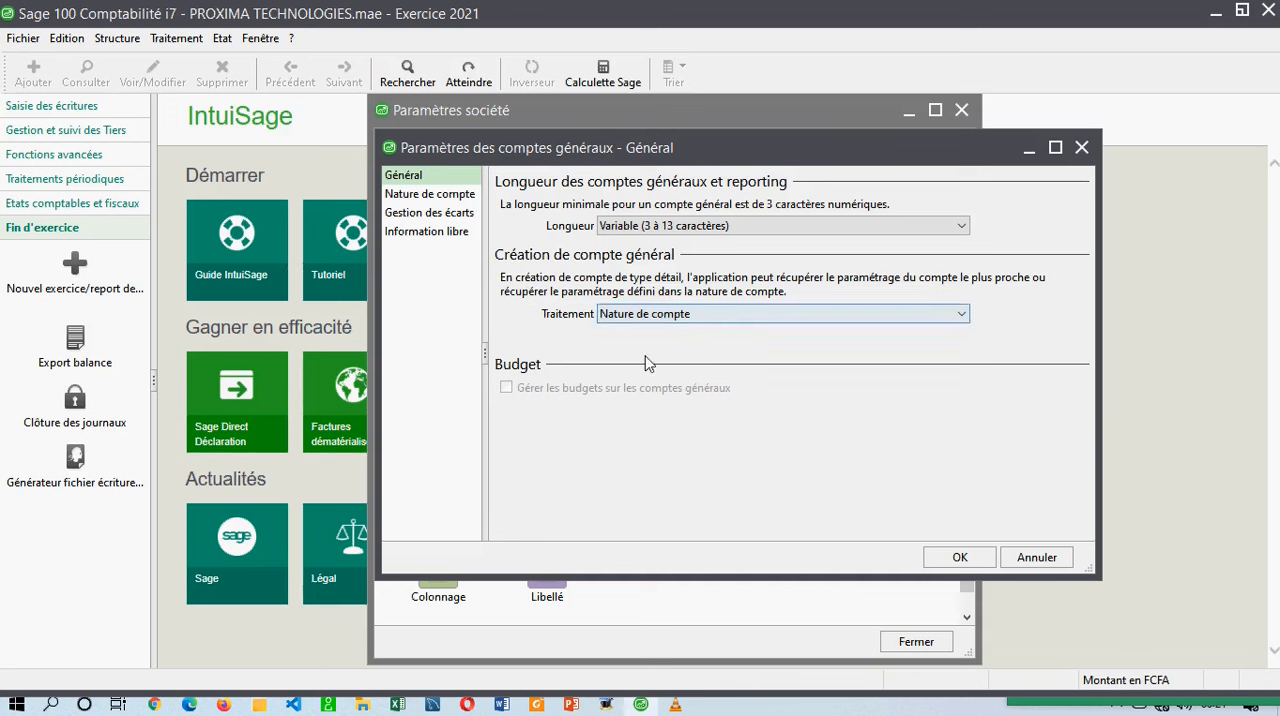
Examine the account natures and their number ranges in the general account parameters, including Client, Fournisseur, Banque, Caisse and Charge.
{"action": "left_click", "coordinate": [438, 195]}
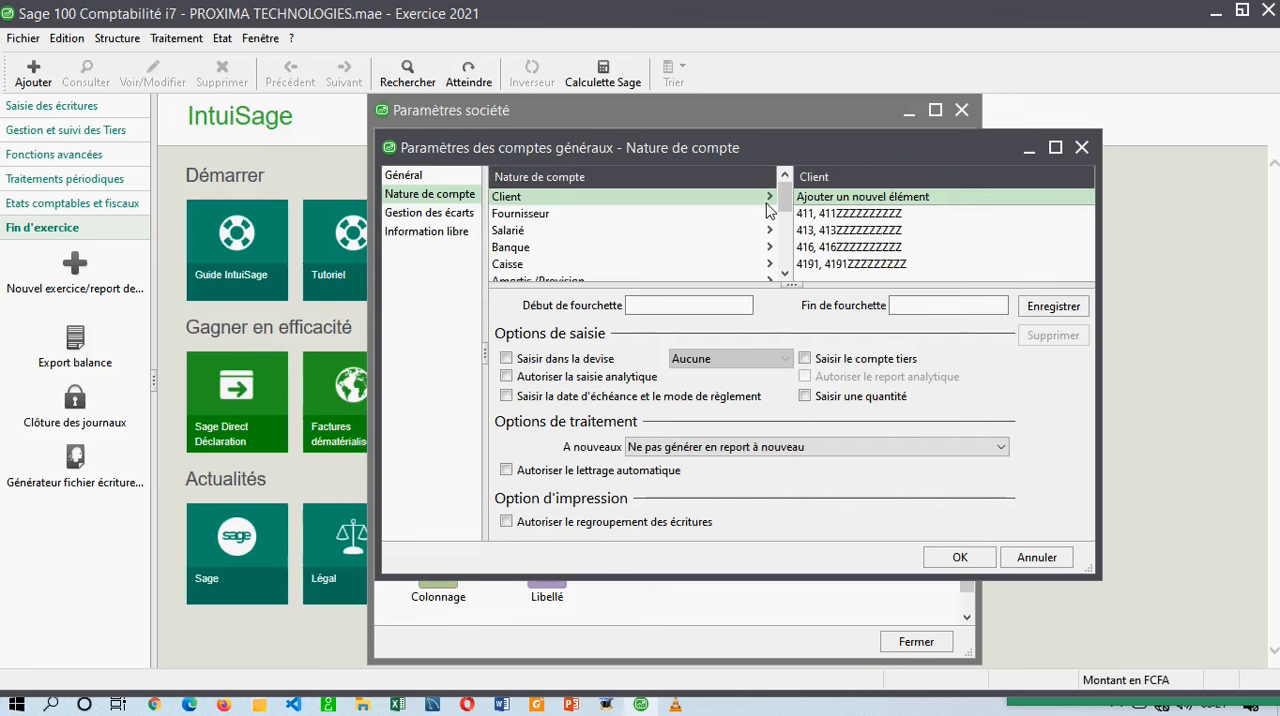
{"action": "mouse_move", "coordinate": [787, 196]}
{"action": "left_mouse_down"}
{"action": "mouse_move", "coordinate": [783, 255]}
{"action": "mouse_move", "coordinate": [781, 184]}
{"action": "left_mouse_up"}
{"action": "left_click", "coordinate": [538, 213]}
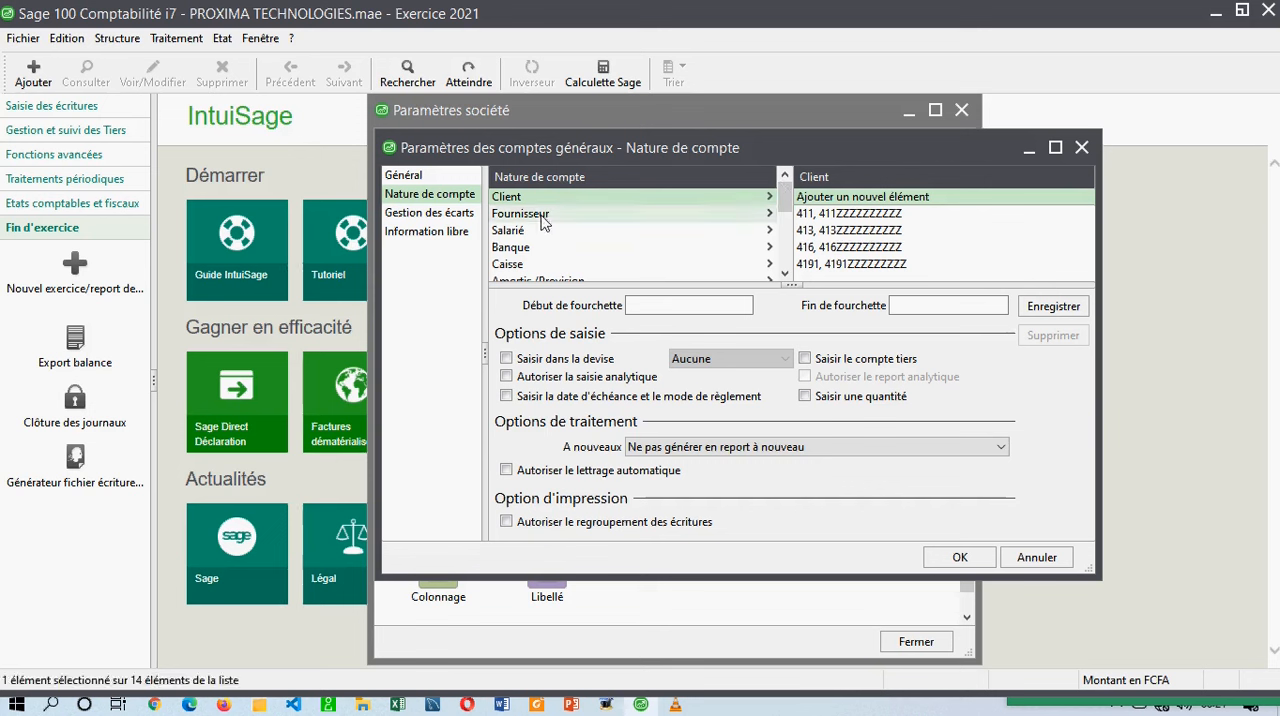
{"action": "key", "text": "Down"}
{"action": "key", "text": "Down"}
{"action": "key", "text": "Down"}
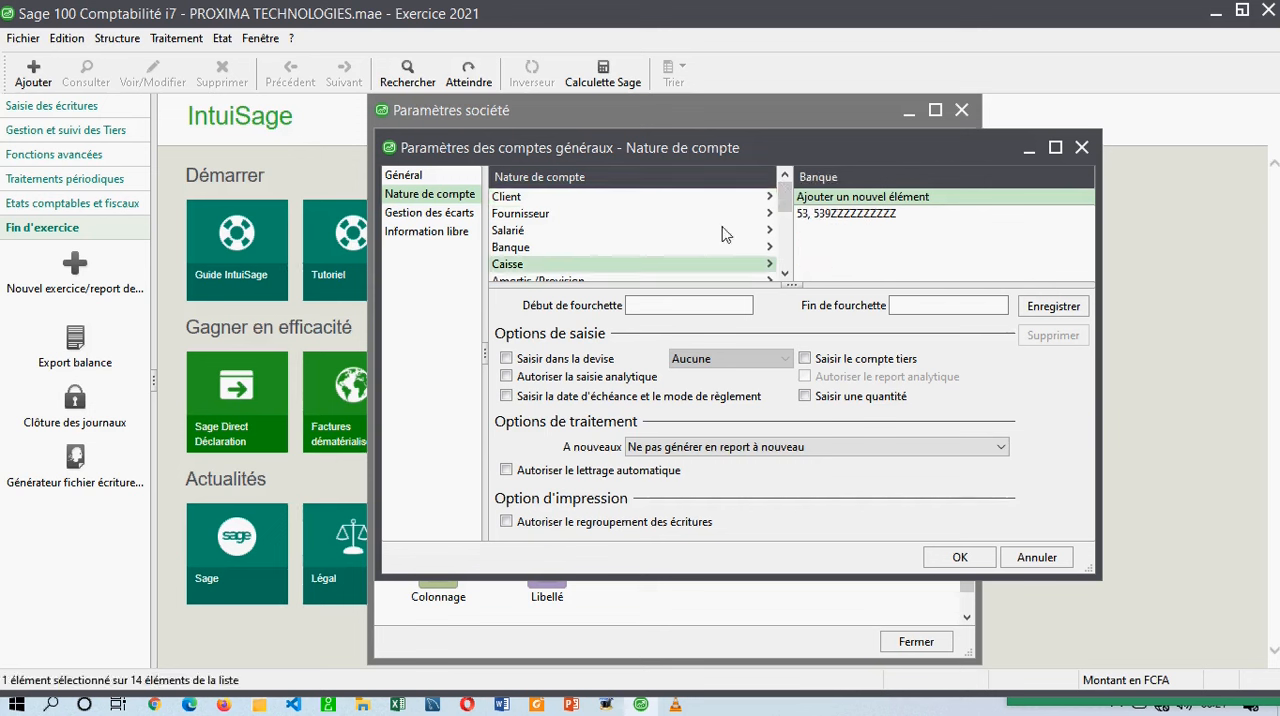
{"action": "scroll", "coordinate": [786, 262], "scroll_direction": "down", "scroll_amount": 1}
{"action": "left_click", "coordinate": [560, 231]}
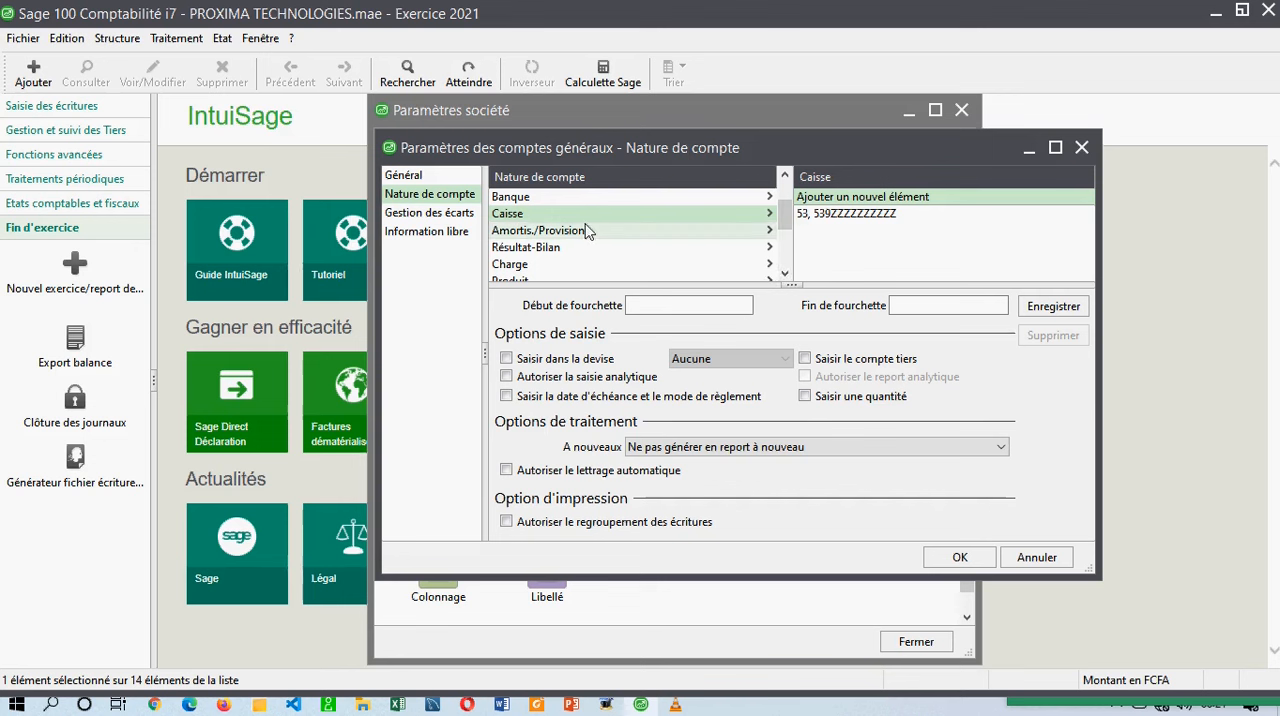
{"action": "left_click", "coordinate": [574, 245]}
{"action": "left_click", "coordinate": [576, 264]}
{"action": "left_click", "coordinate": [781, 280]}
{"action": "scroll", "coordinate": [784, 275], "scroll_direction": "down", "scroll_amount": 1}
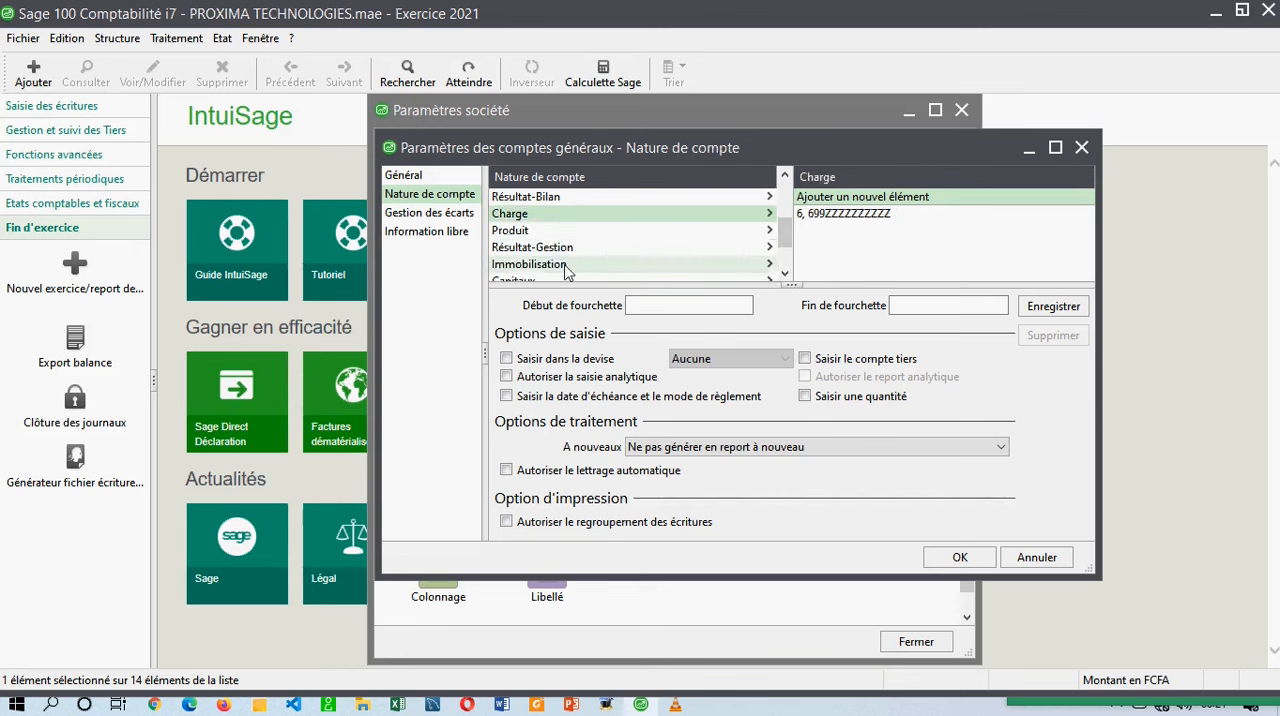
{"action": "mouse_move", "coordinate": [785, 237]}
{"action": "left_mouse_down"}
{"action": "mouse_move", "coordinate": [786, 257]}
{"action": "mouse_move", "coordinate": [785, 198]}
{"action": "mouse_move", "coordinate": [785, 257]}
{"action": "left_mouse_up"}
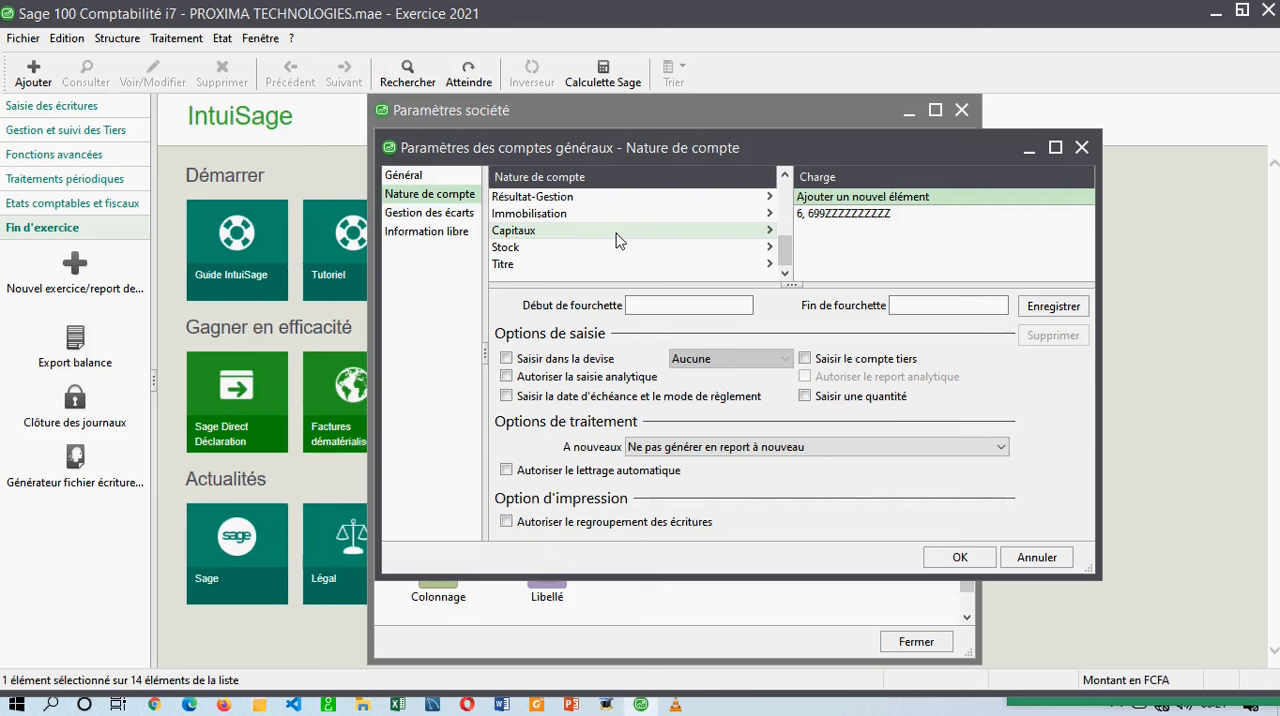
Check the account ranges assigned to the Fournisseur and Caisse natures again.
{"action": "scroll", "coordinate": [590, 232], "scroll_direction": "up", "scroll_amount": 2}
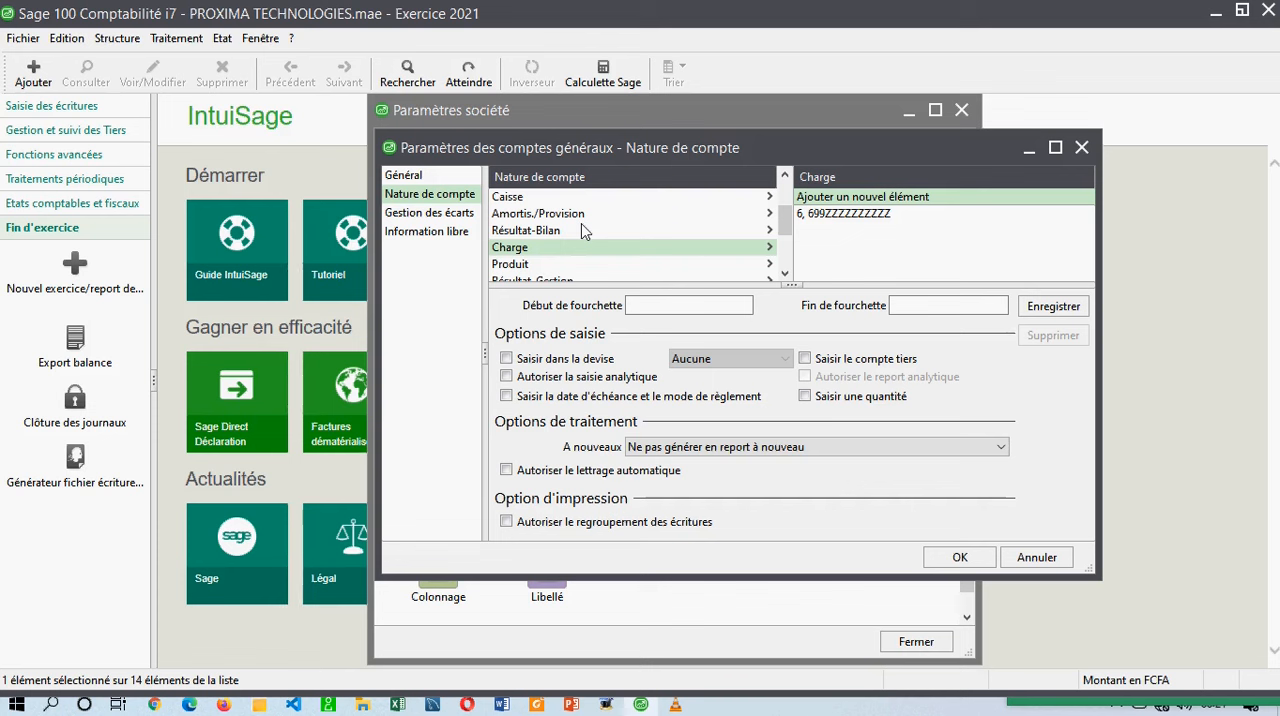
{"action": "scroll", "coordinate": [530, 219], "scroll_direction": "up", "scroll_amount": 2}
{"action": "right_click", "coordinate": [527, 214]}
{"action": "left_click", "coordinate": [515, 219]}
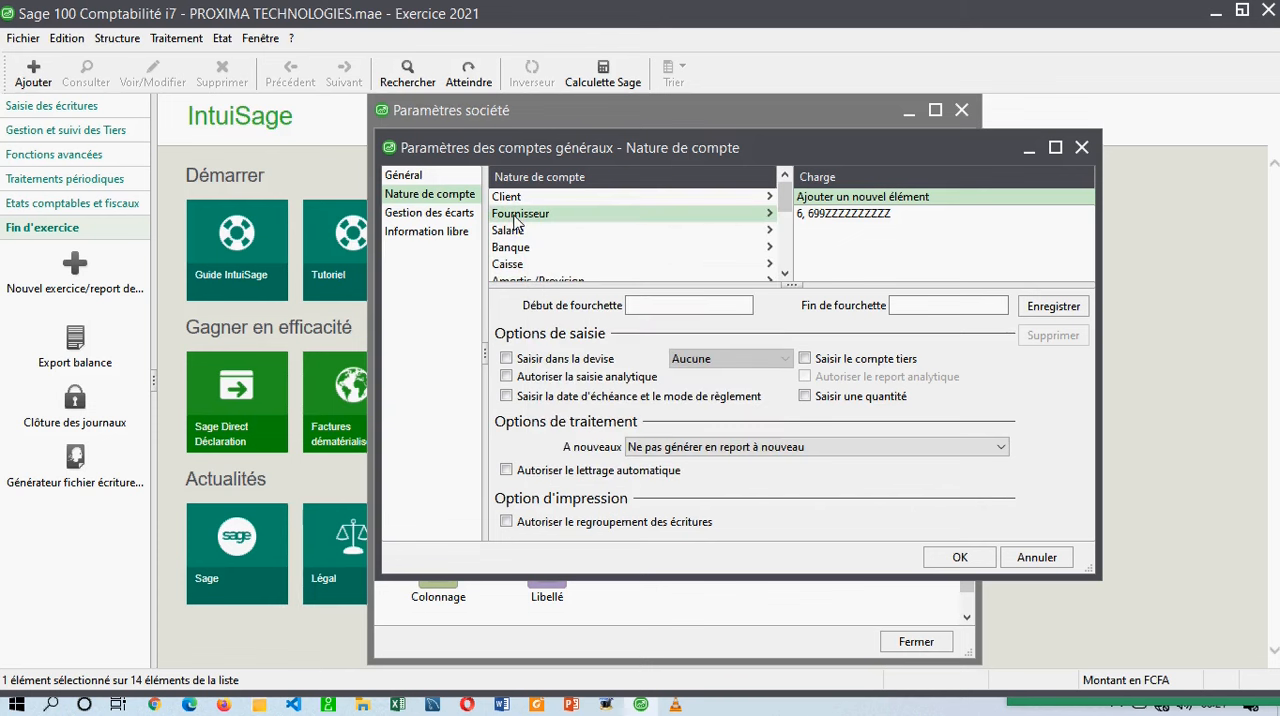
{"action": "scroll", "coordinate": [516, 225], "scroll_direction": "down", "scroll_amount": 2}
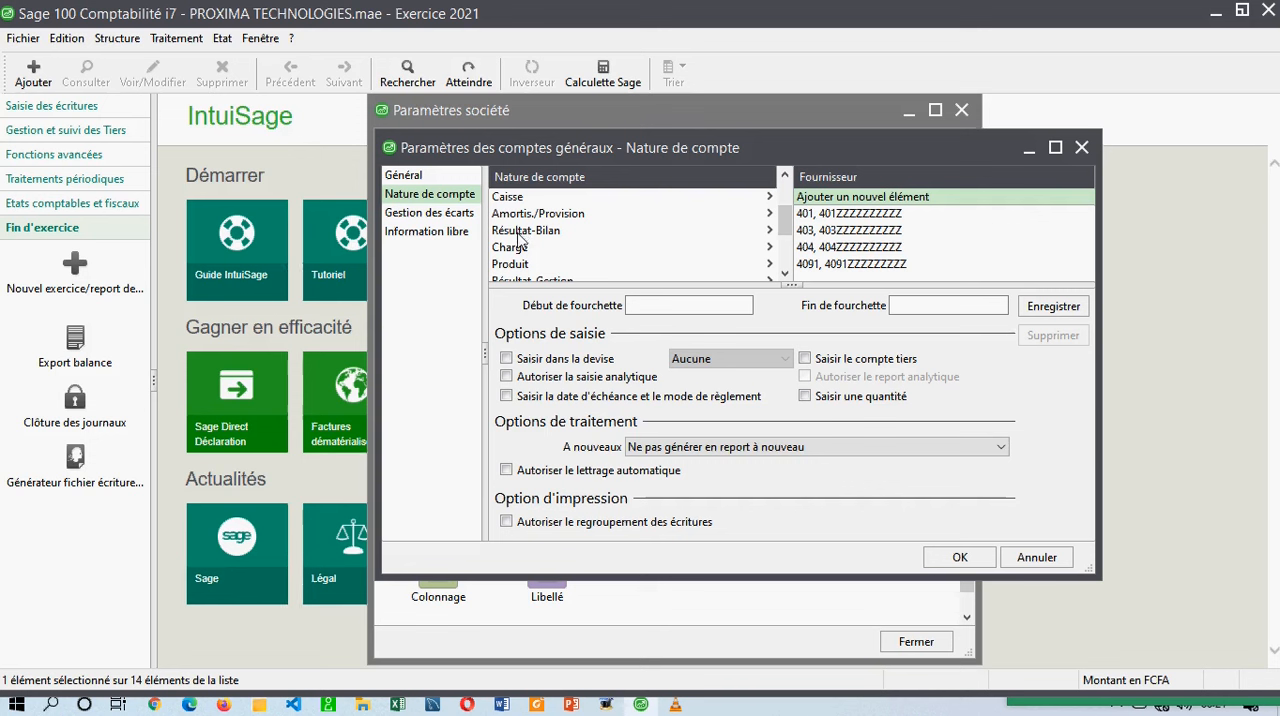
{"action": "left_click", "coordinate": [520, 201]}
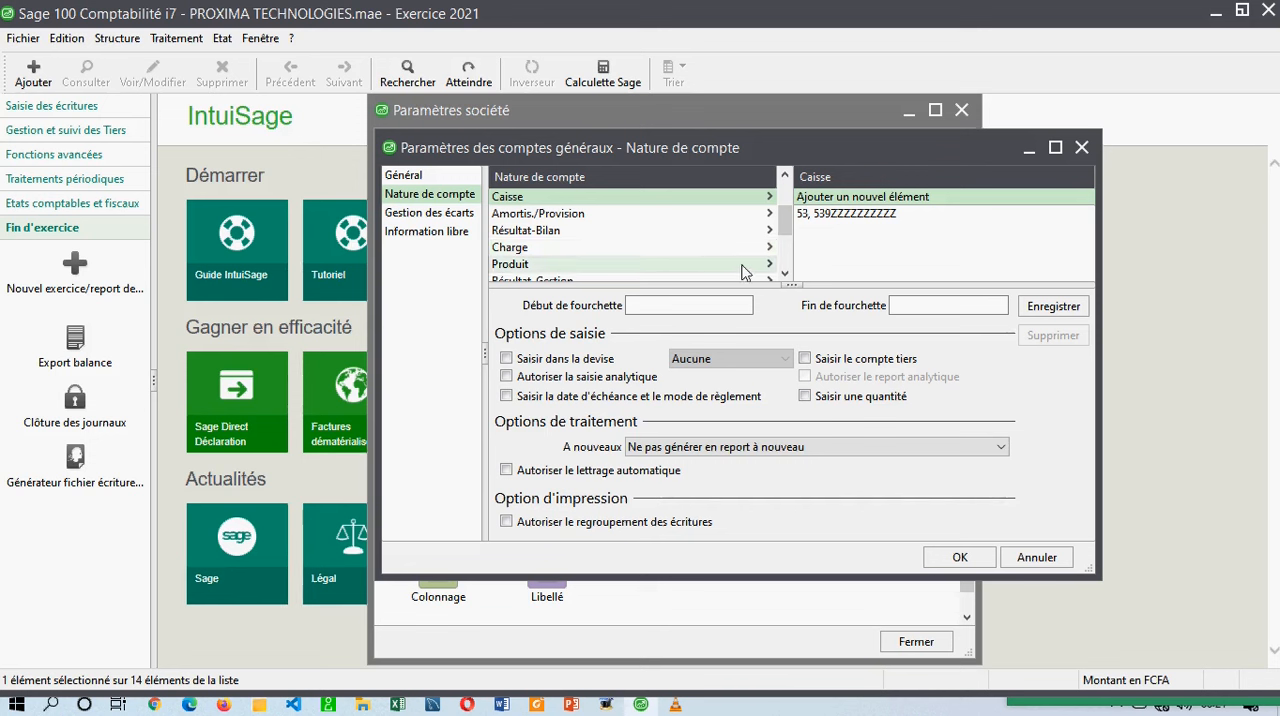
{"action": "left_click", "coordinate": [674, 298]}
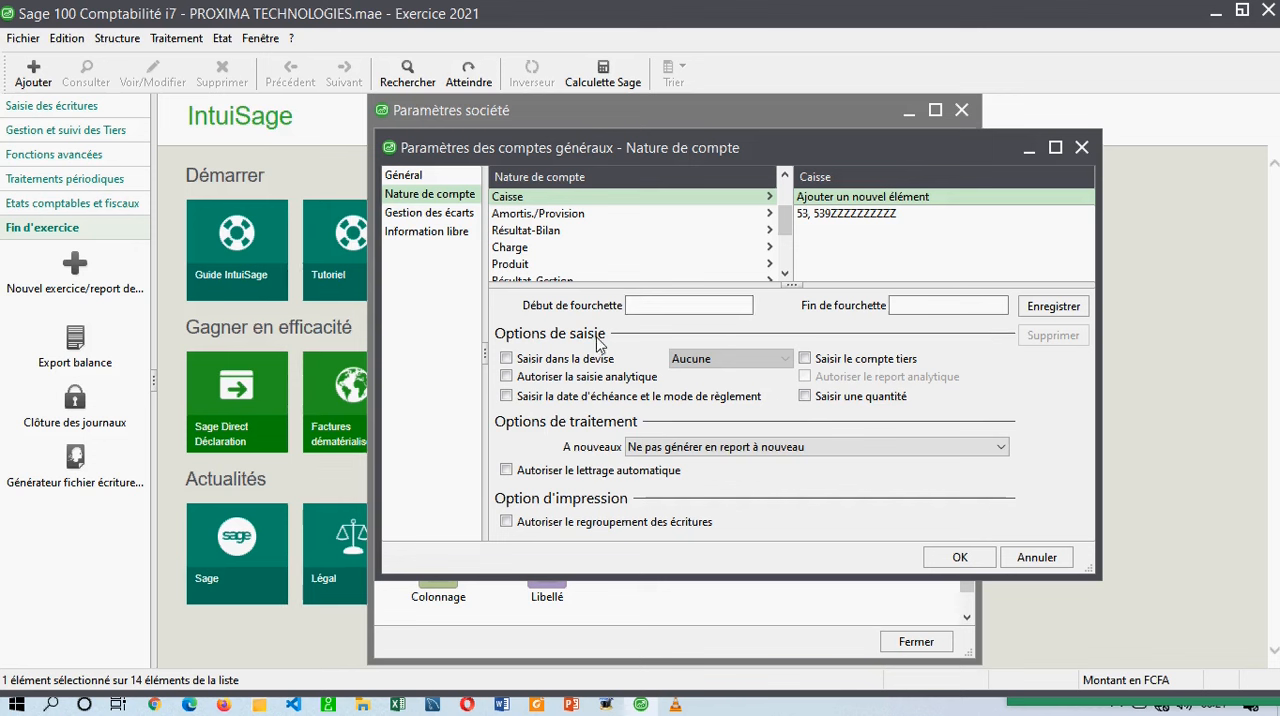
Inspect the start and end of the first account range under the Amortis./Provision nature.
{"action": "left_click", "coordinate": [597, 213]}
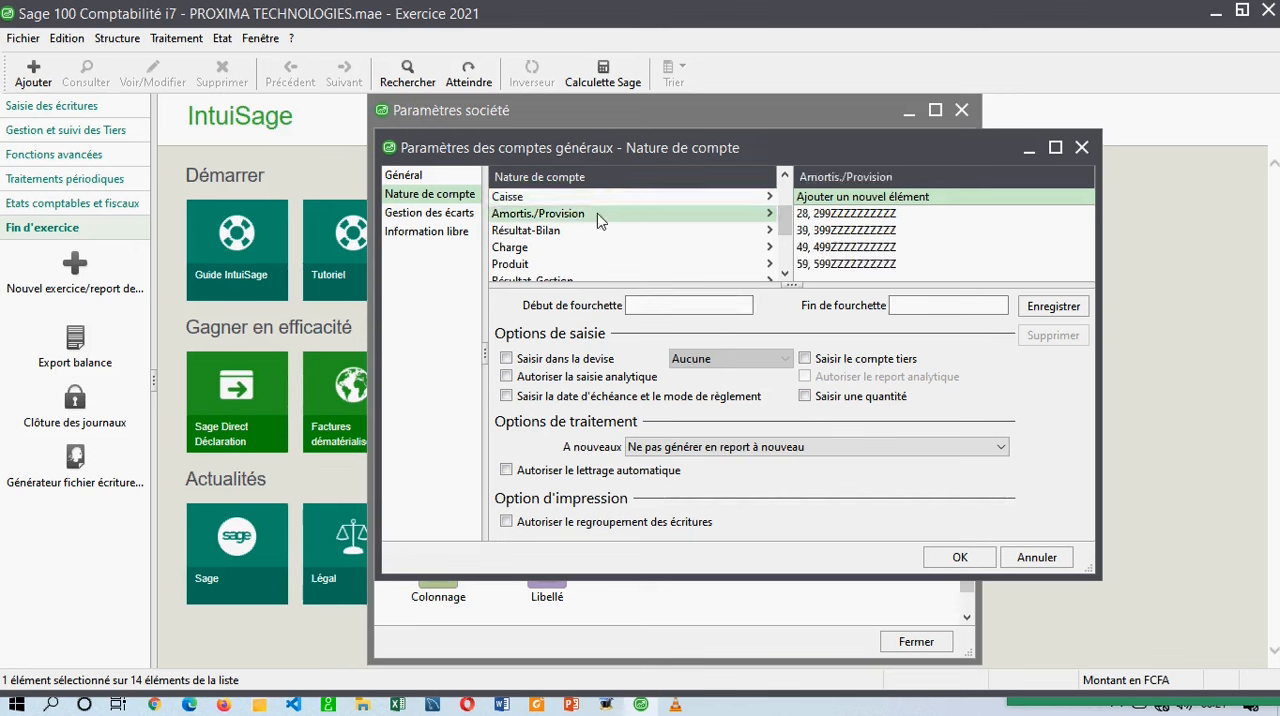
{"action": "left_click", "coordinate": [826, 213]}
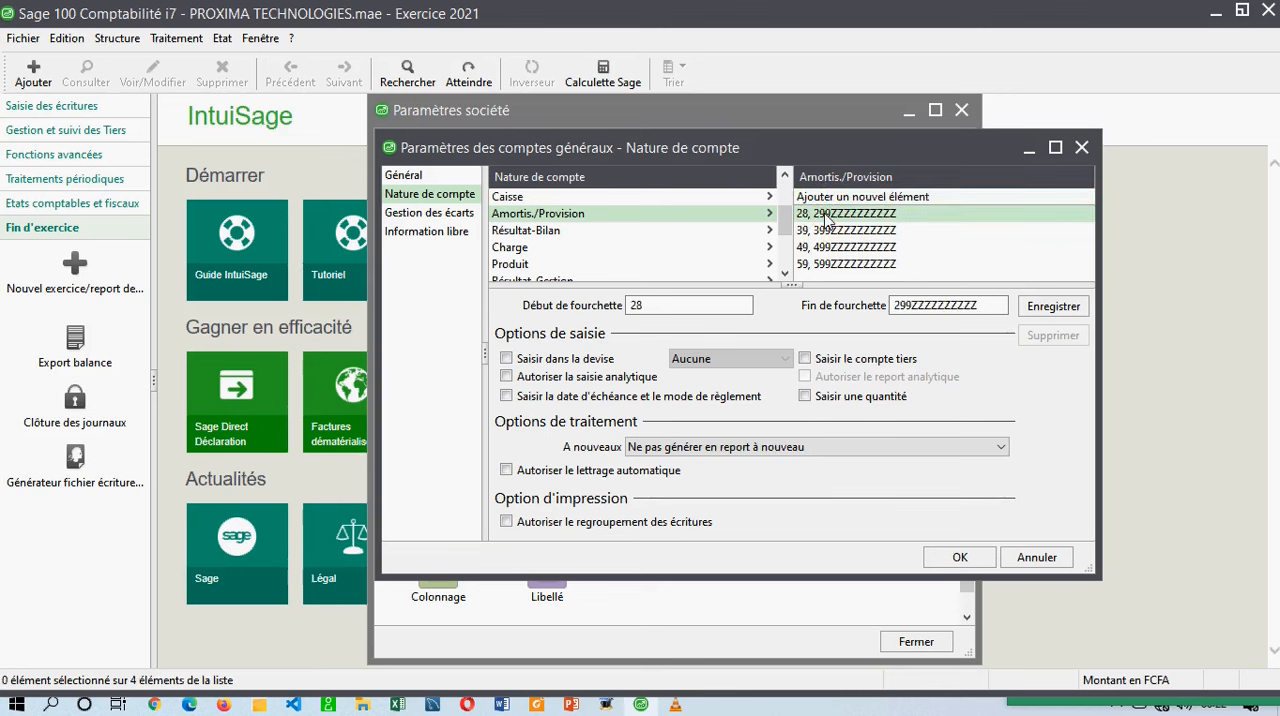
{"action": "left_click_drag", "start_coordinate": [677, 304], "coordinate": [613, 309]}
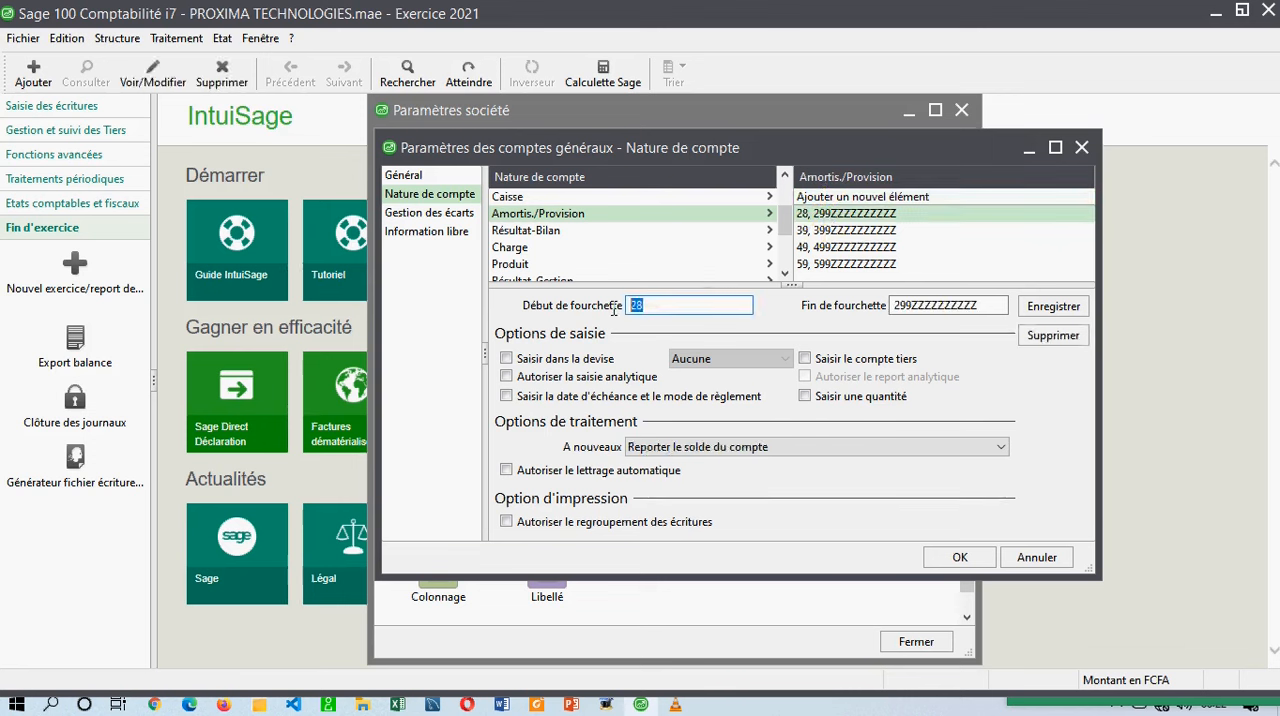
{"action": "left_click_drag", "start_coordinate": [893, 305], "coordinate": [985, 304]}
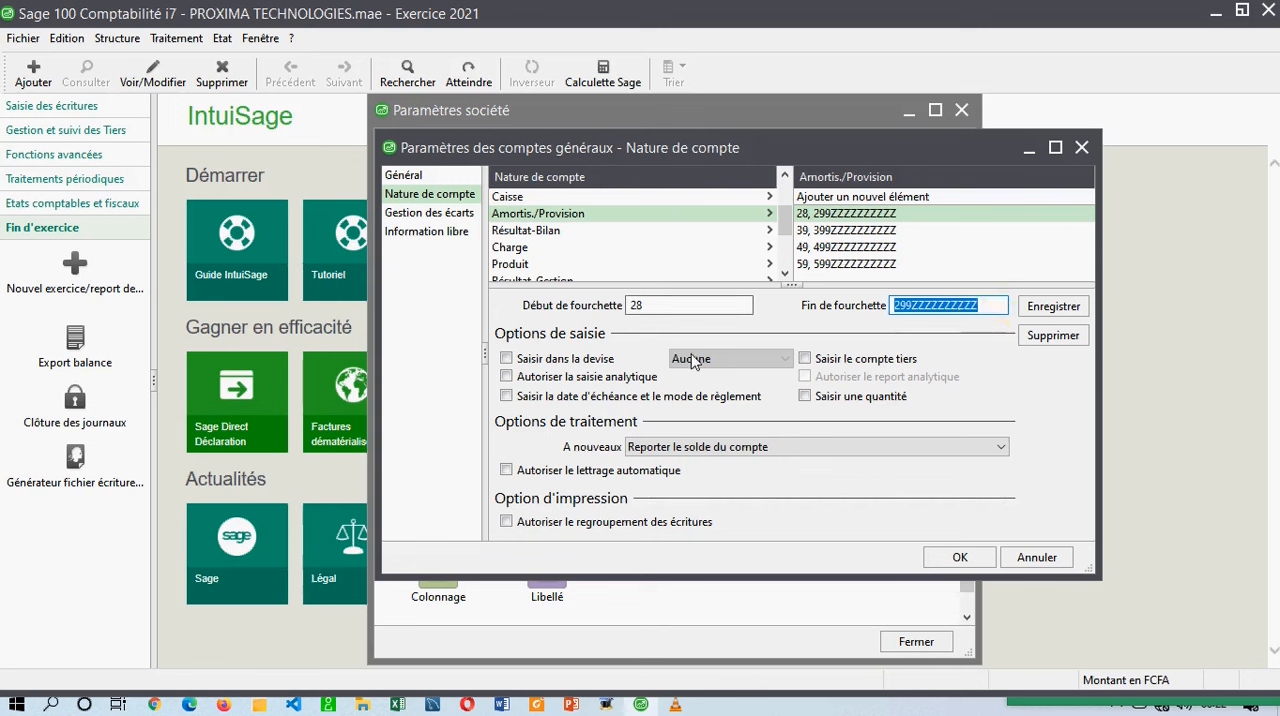
{"action": "scroll", "coordinate": [783, 240], "scroll_direction": "down", "scroll_amount": 2}
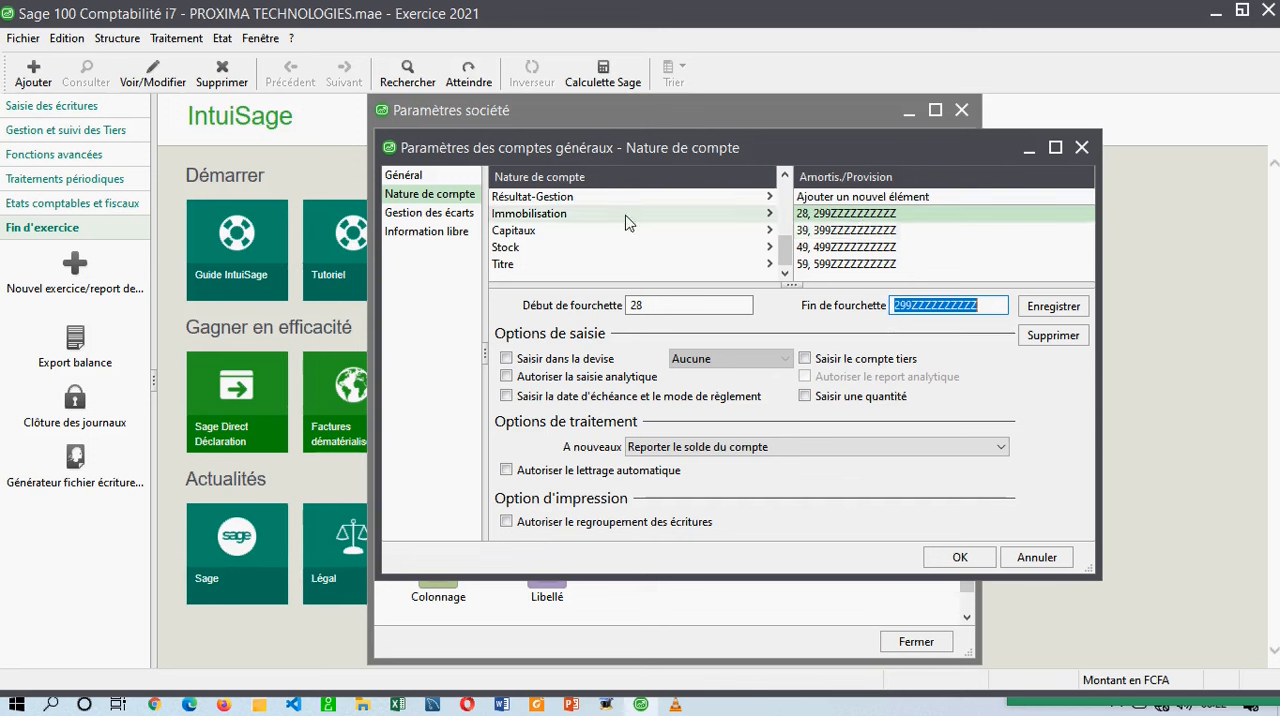
{"action": "scroll", "coordinate": [714, 222], "scroll_direction": "up", "scroll_amount": 3}
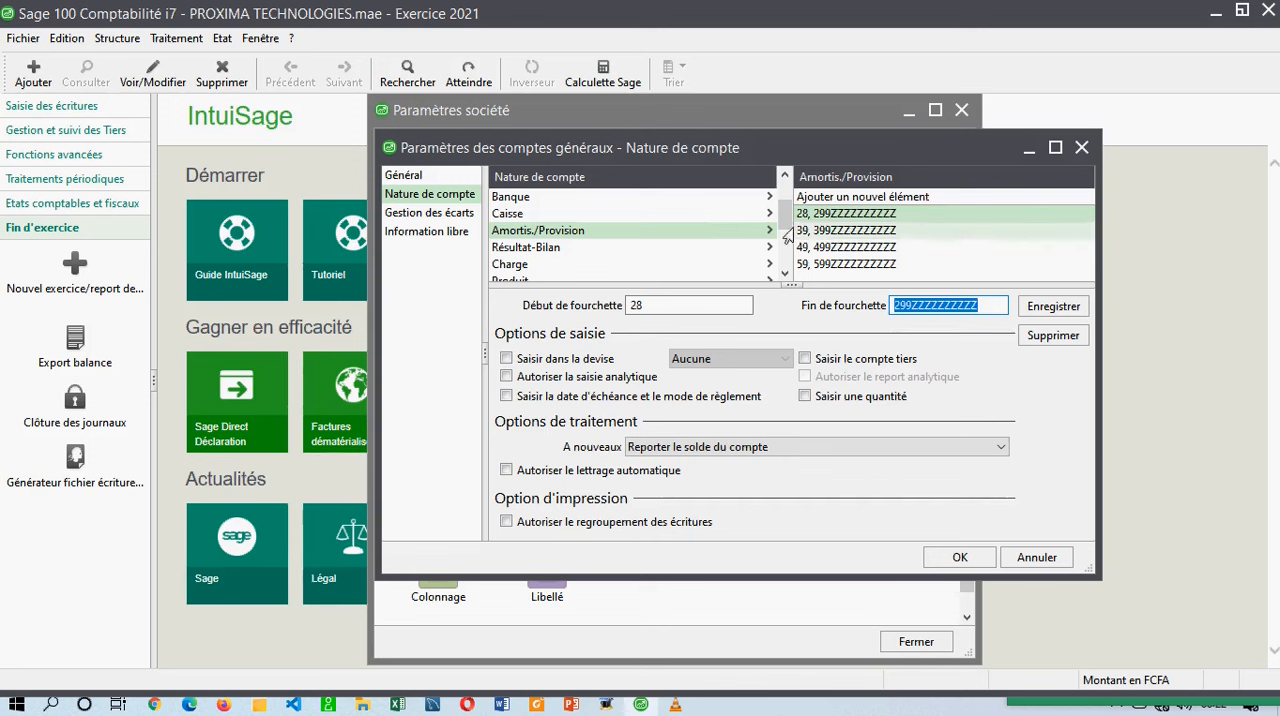
{"action": "left_click", "coordinate": [674, 237]}
{"action": "left_click_drag", "start_coordinate": [652, 306], "coordinate": [611, 306]}
{"action": "left_click_drag", "start_coordinate": [926, 305], "coordinate": [820, 302]}
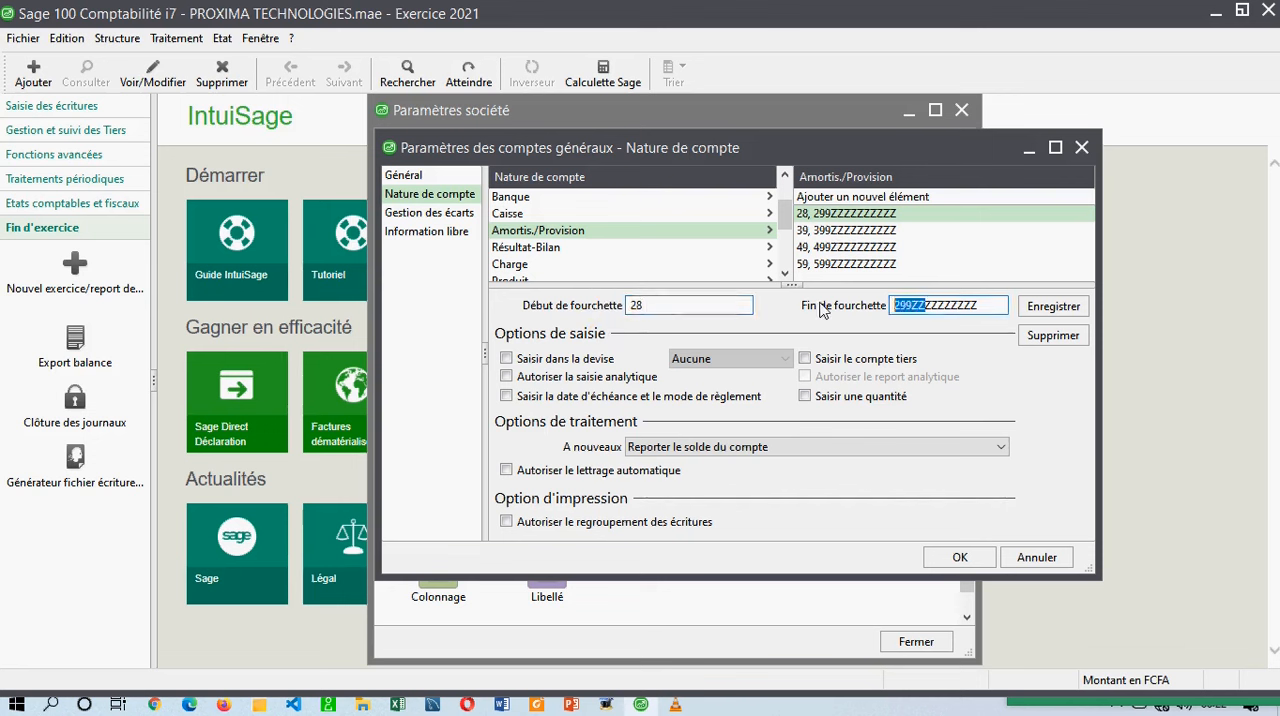
Inspect the Résultat-Bilan account range, its entry options and the available A nouveaux treatments, keeping Reporter le solde du compte.
{"action": "left_click", "coordinate": [546, 251]}
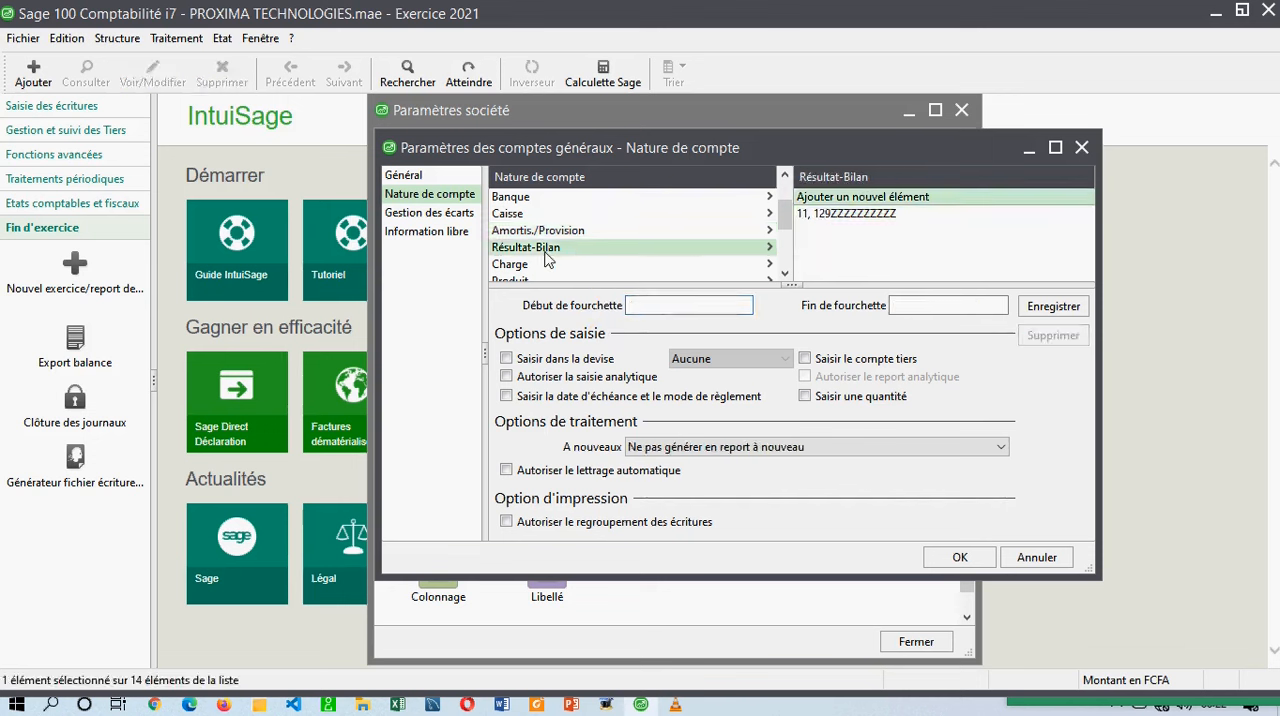
{"action": "left_click", "coordinate": [817, 215]}
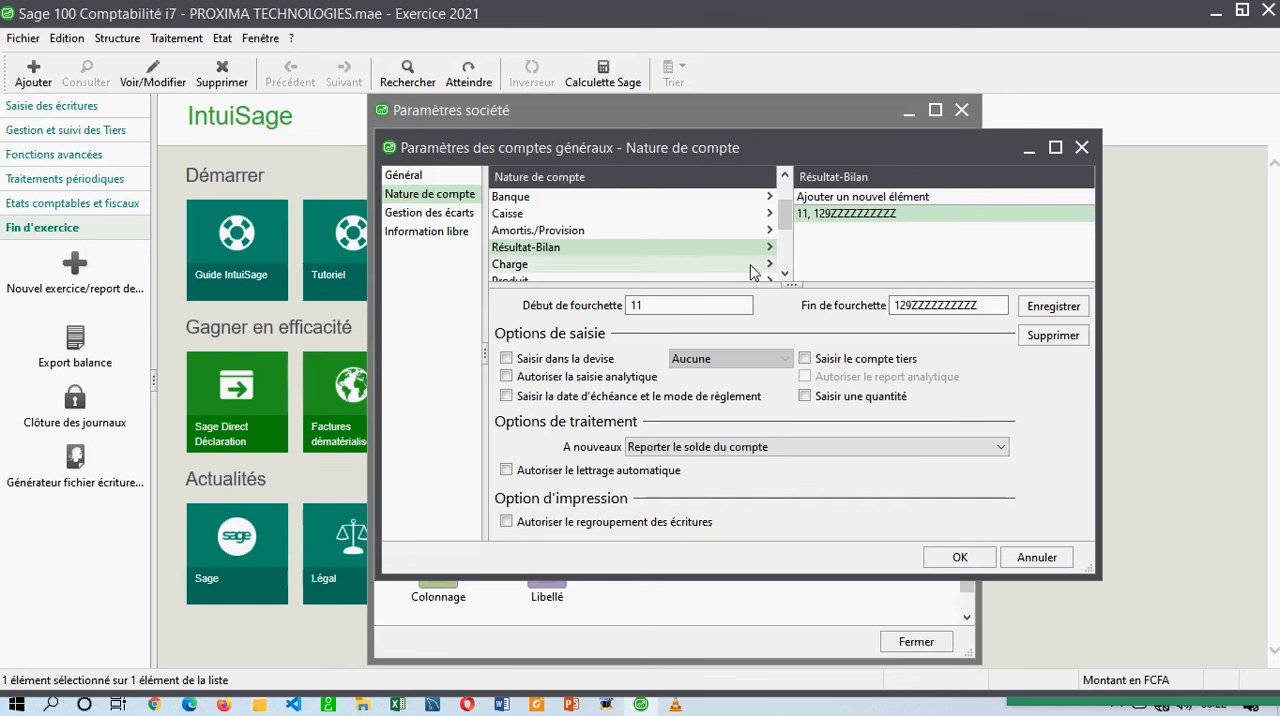
{"action": "left_click", "coordinate": [900, 305]}
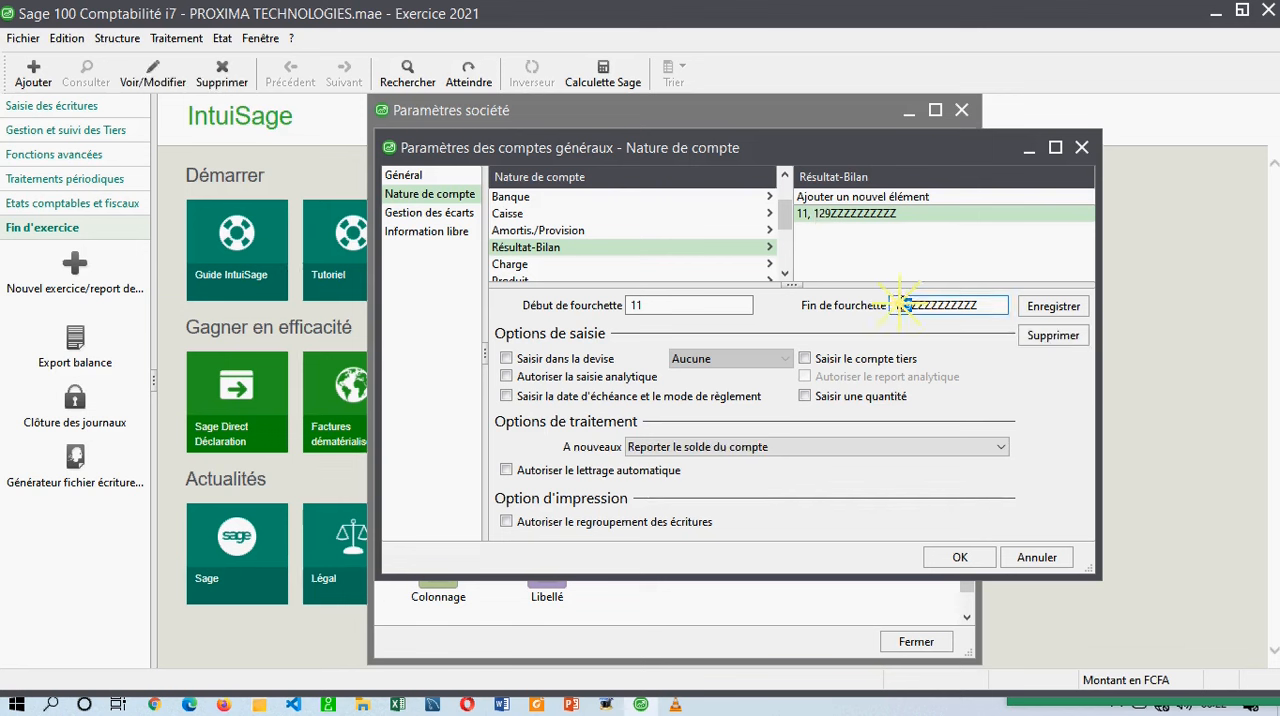
{"action": "left_click_drag", "start_coordinate": [898, 305], "coordinate": [912, 306]}
{"action": "left_click", "coordinate": [903, 306]}
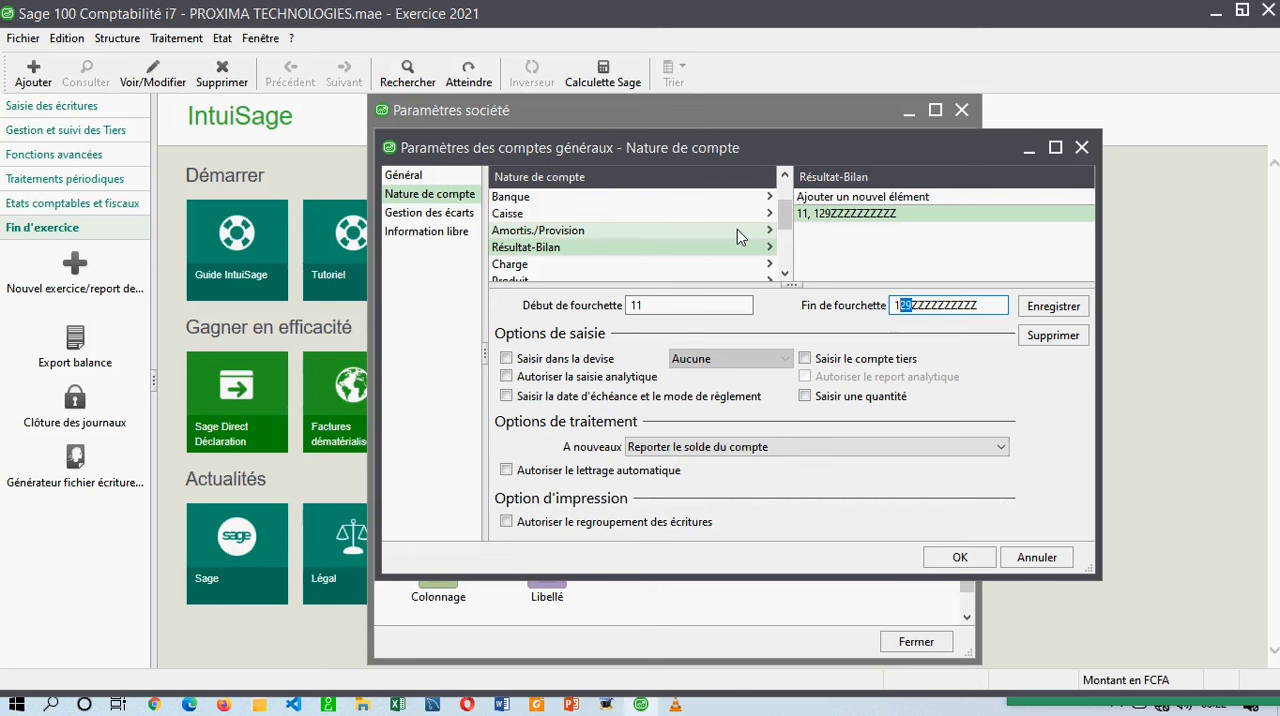
{"action": "left_click_drag", "start_coordinate": [782, 222], "coordinate": [784, 255]}
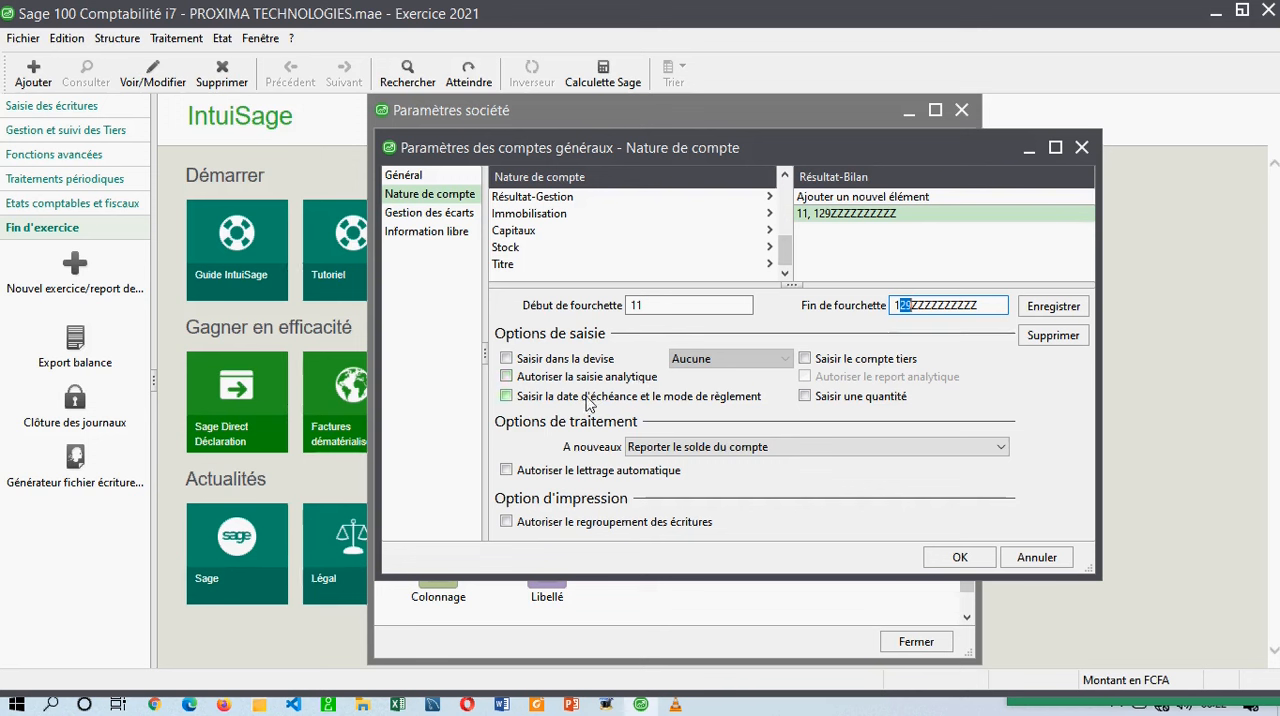
{"action": "left_click", "coordinate": [640, 376]}
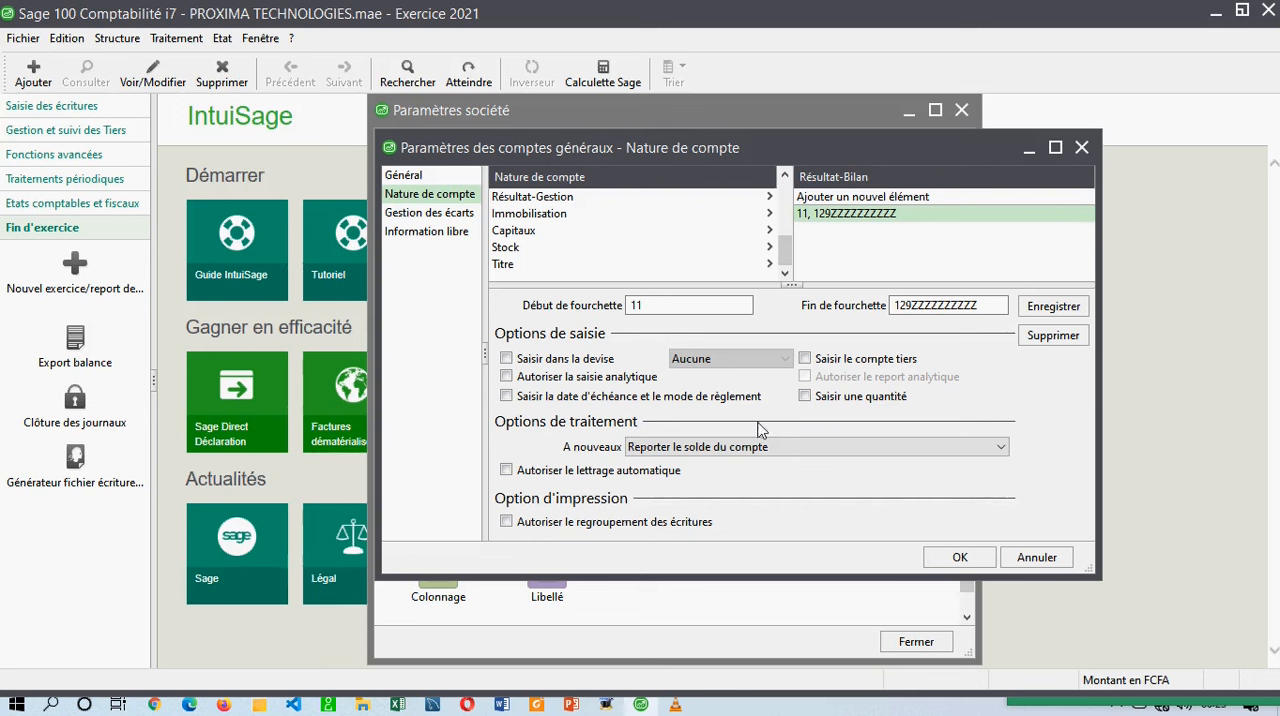
{"action": "left_click", "coordinate": [695, 448]}
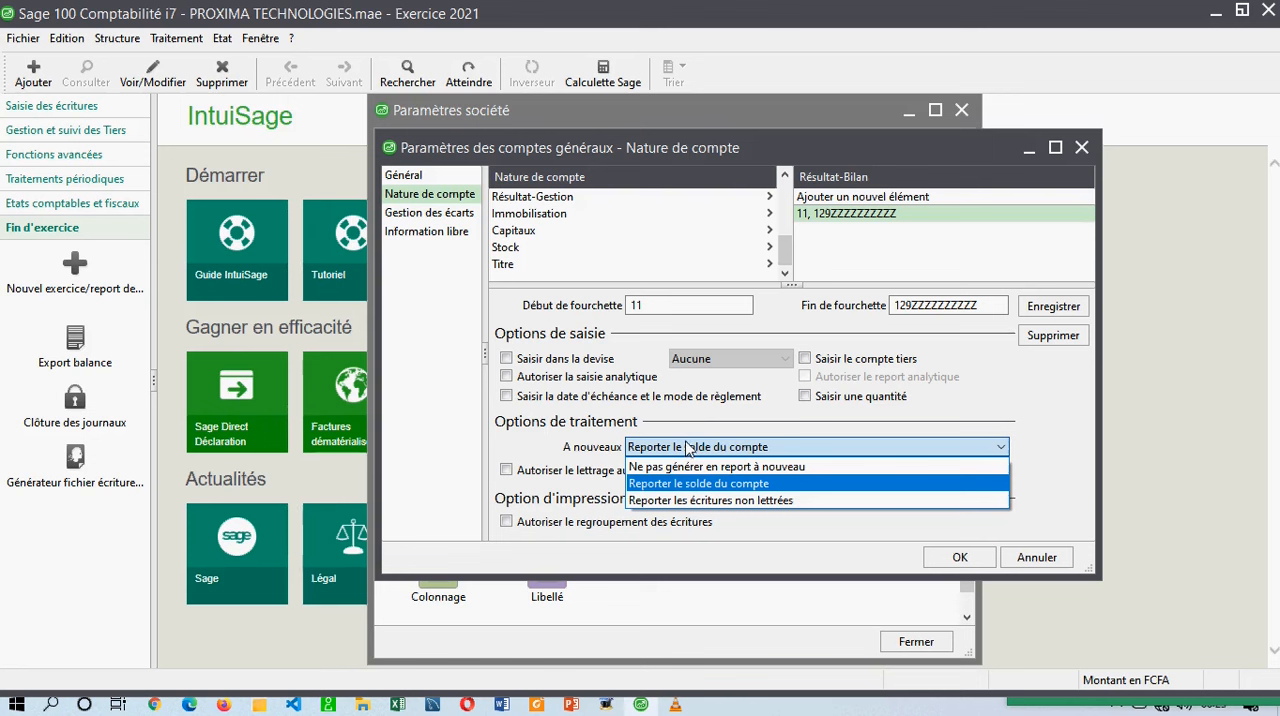
{"action": "left_click", "coordinate": [690, 449]}
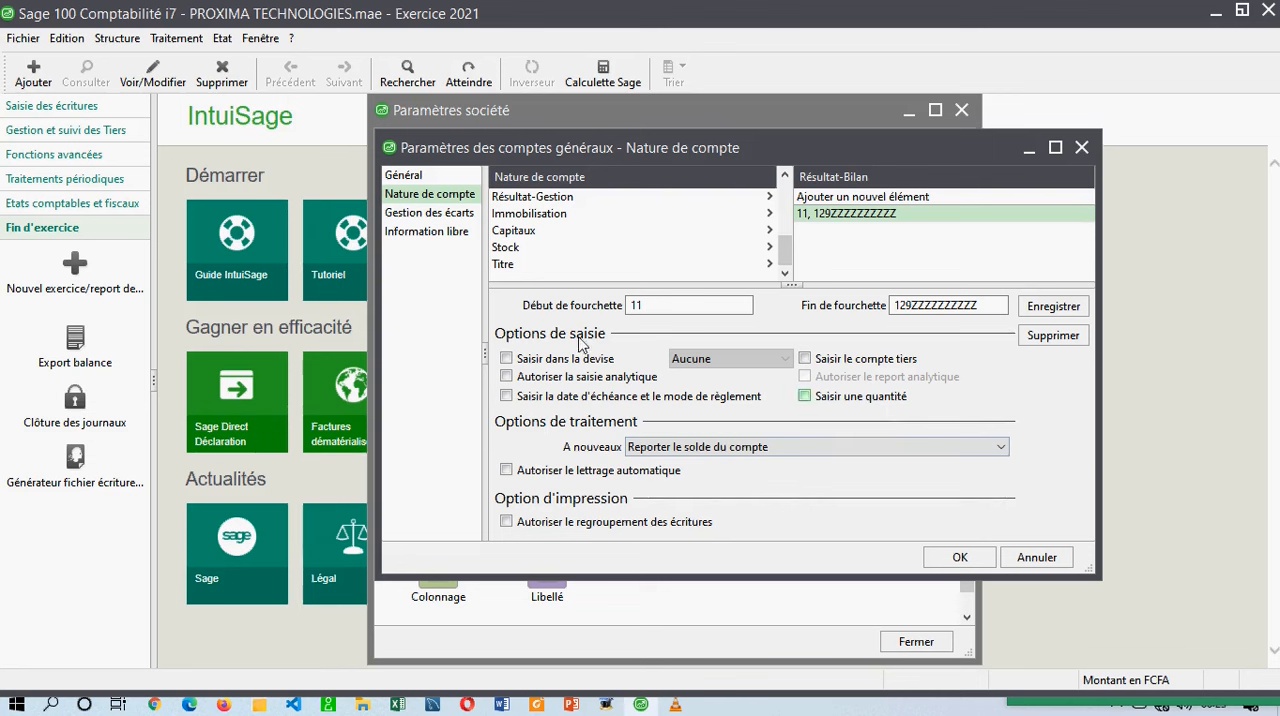
Review the Gestion des écarts and Information libre settings, and accept the general account parameters.
{"action": "left_click", "coordinate": [428, 215]}
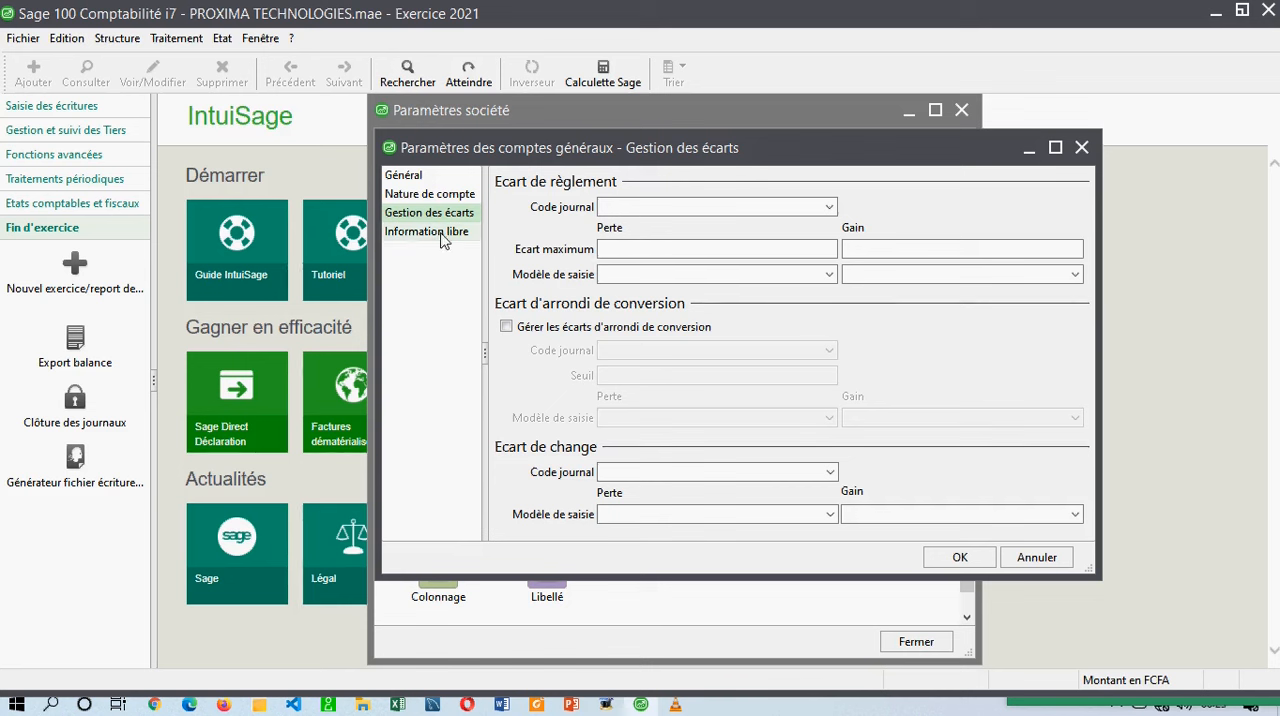
{"action": "left_click", "coordinate": [427, 232]}
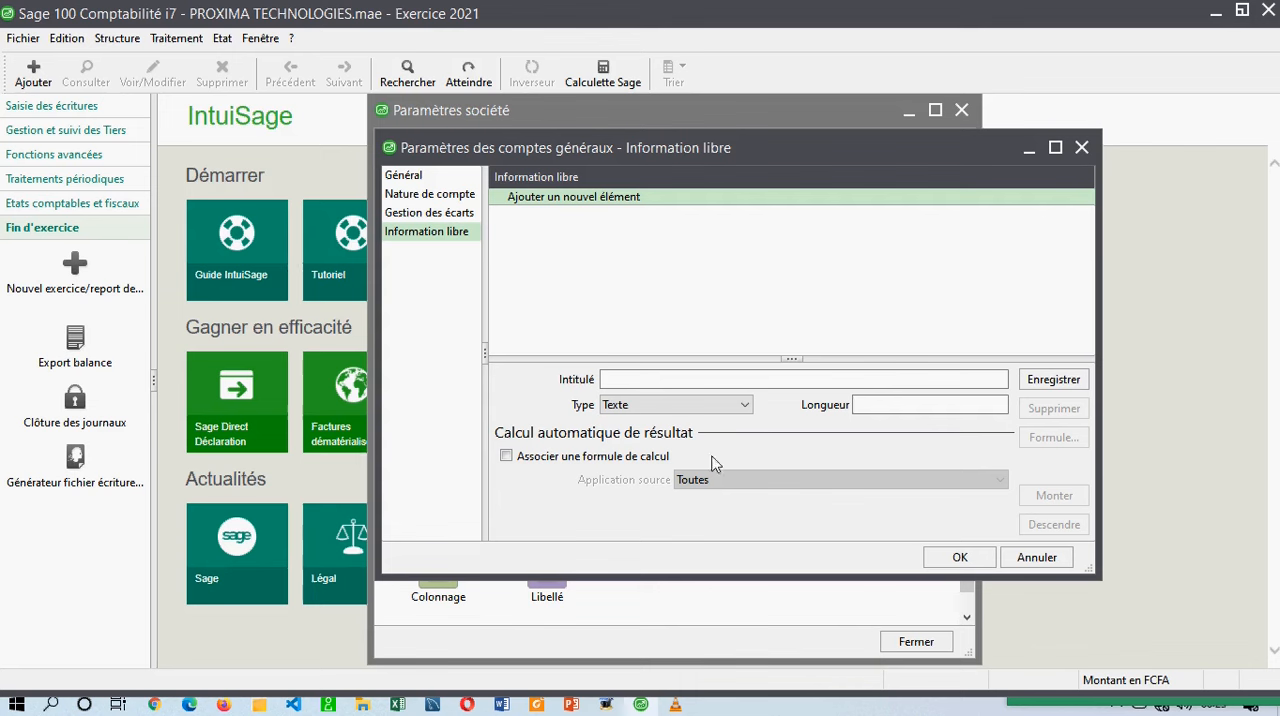
{"action": "left_click", "coordinate": [960, 557]}
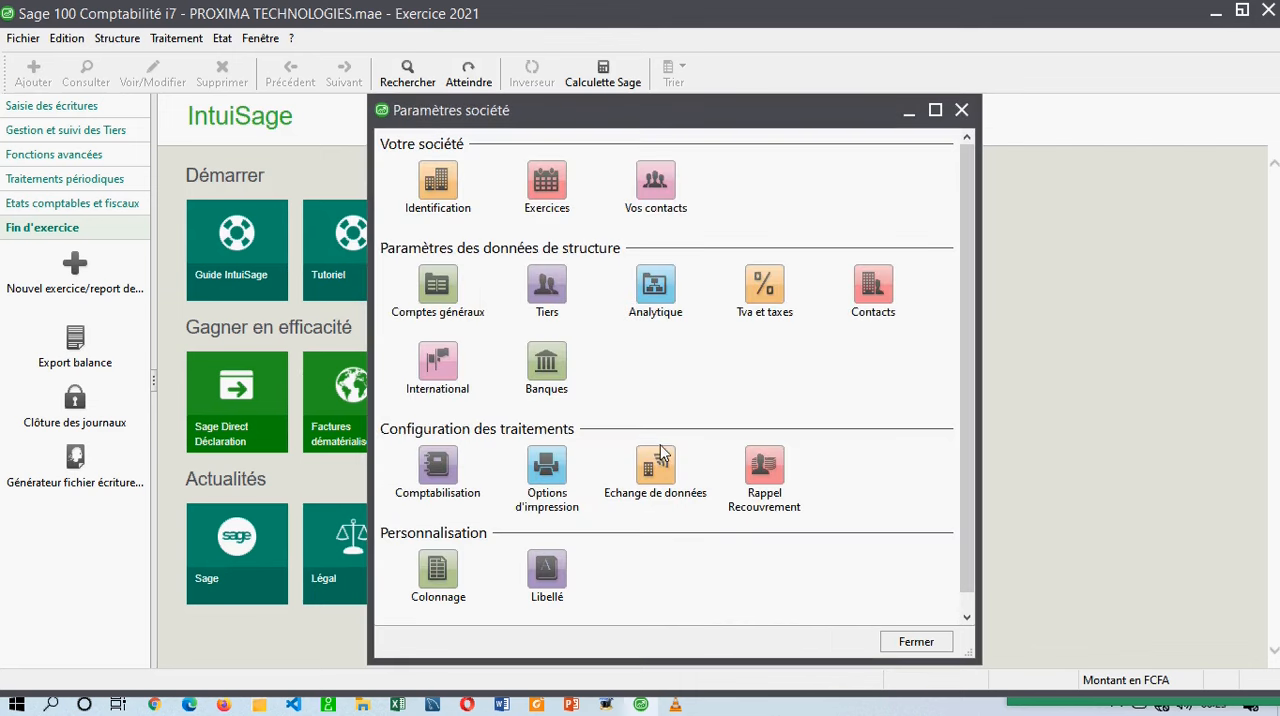
In the third-party parameters, set the Client account coding to Manuelle avec racine with length 8 and root 4111.
{"action": "left_click", "coordinate": [543, 288]}
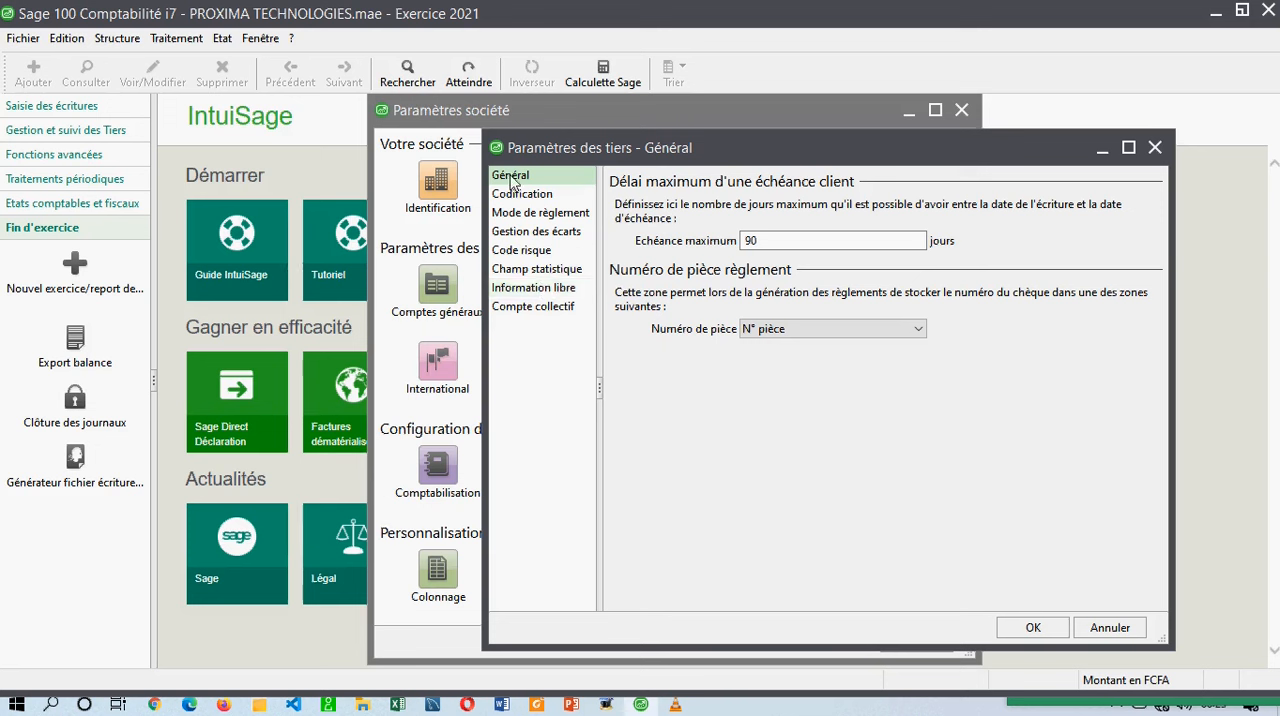
{"action": "double_click", "coordinate": [768, 240]}
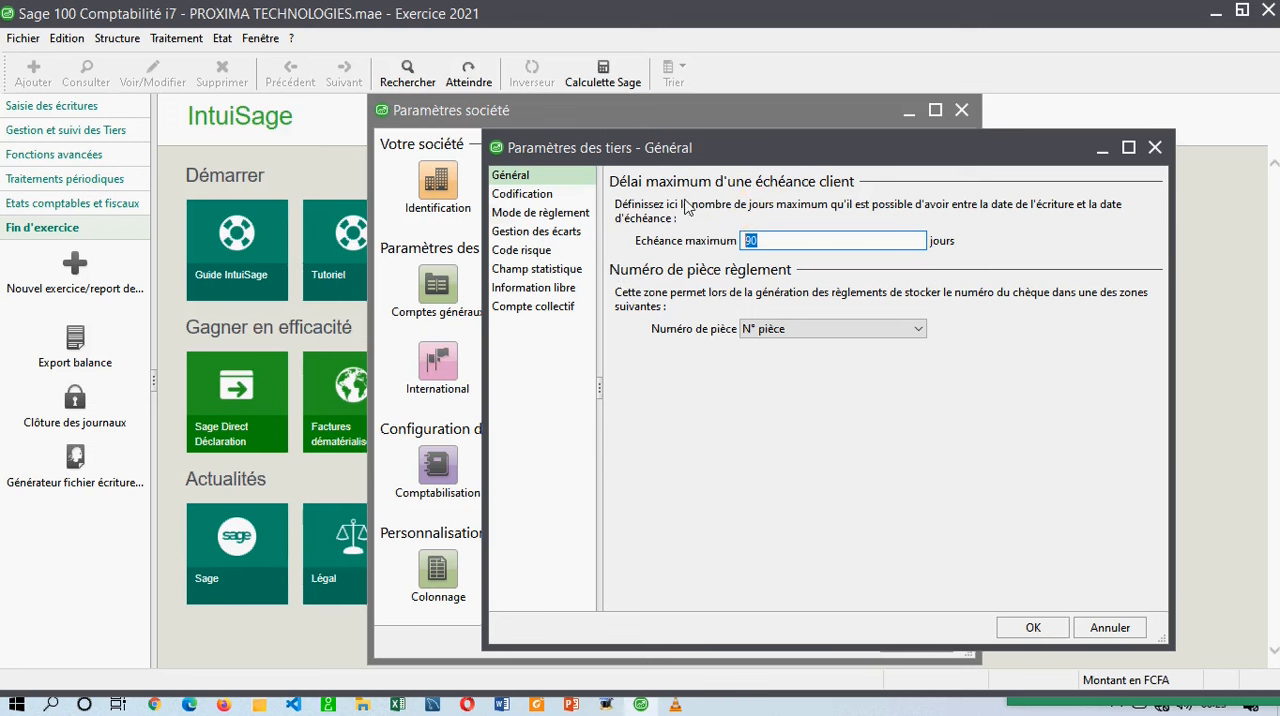
{"action": "left_click", "coordinate": [518, 195]}
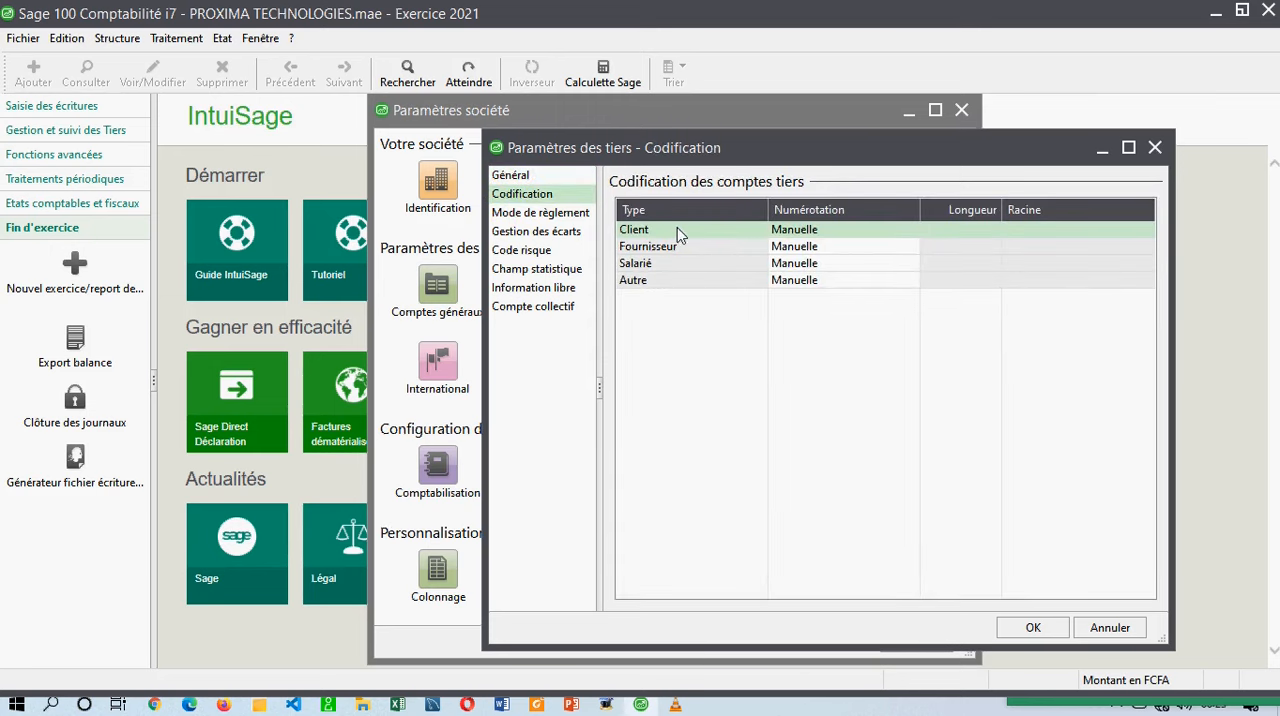
{"action": "left_click", "coordinate": [797, 236]}
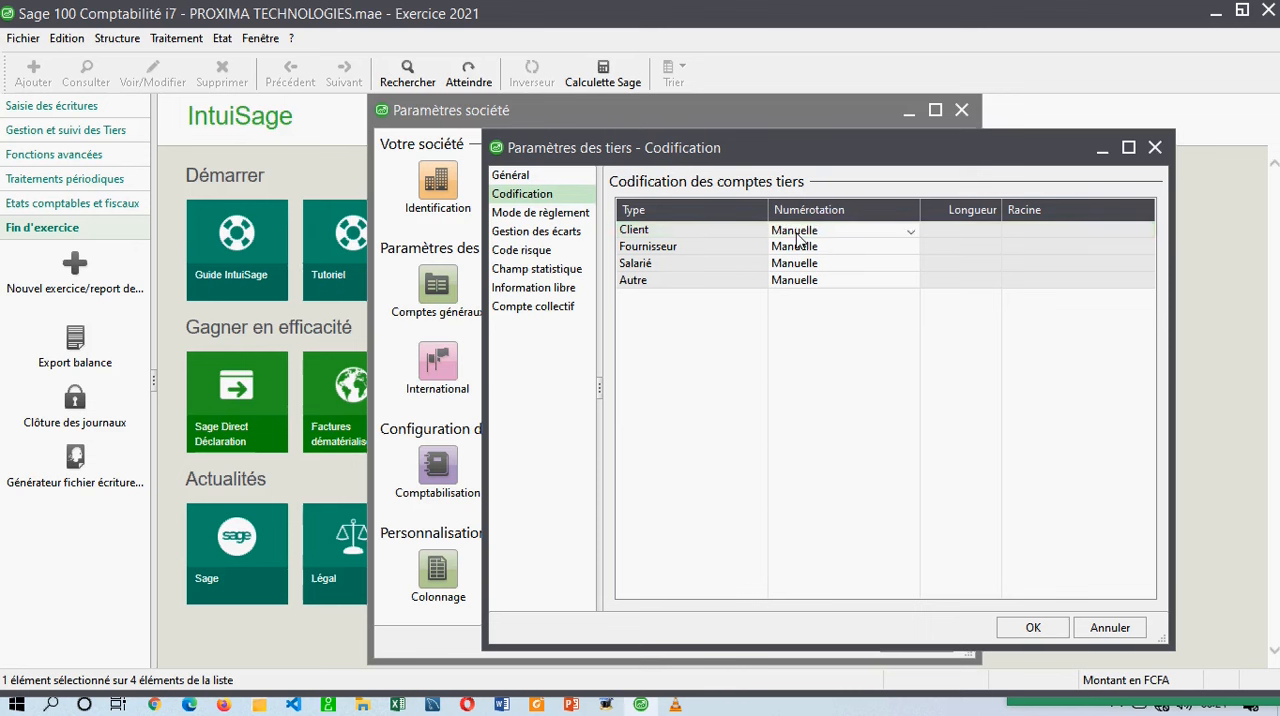
{"action": "left_click", "coordinate": [909, 231]}
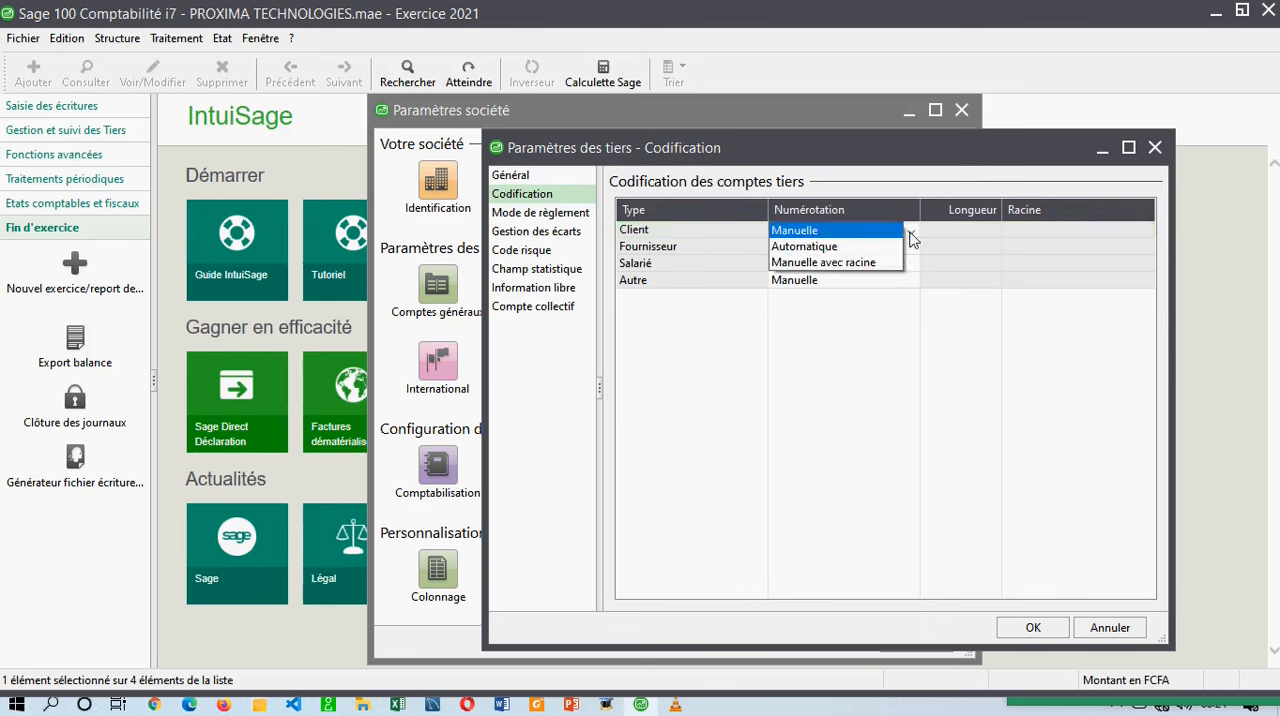
{"action": "left_click", "coordinate": [848, 262]}
{"action": "left_click", "coordinate": [967, 231]}
{"action": "left_click_drag", "start_coordinate": [968, 229], "coordinate": [862, 244]}
{"action": "type", "text": "8"}
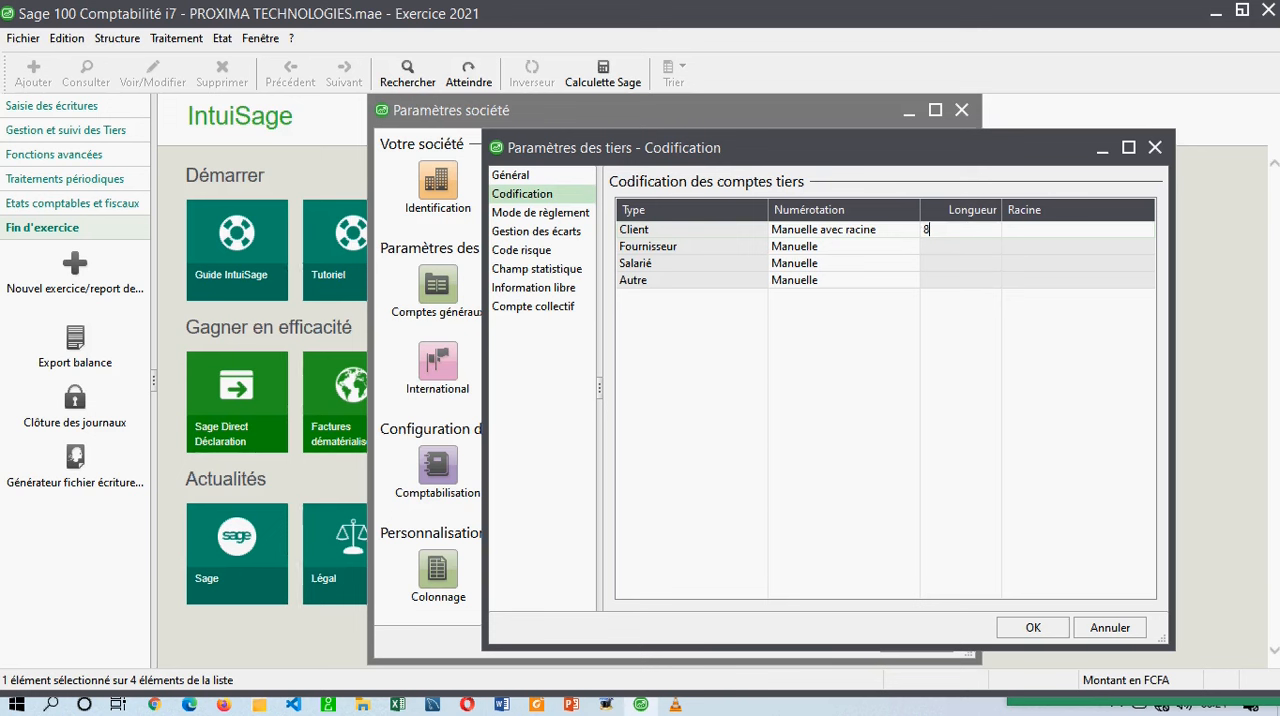
{"action": "left_click", "coordinate": [1021, 231]}
{"action": "type", "text": "4111"}
{"action": "left_click_drag", "start_coordinate": [1038, 229], "coordinate": [996, 231]}
{"action": "left_click", "coordinate": [1028, 244]}
{"action": "left_click", "coordinate": [1004, 229]}
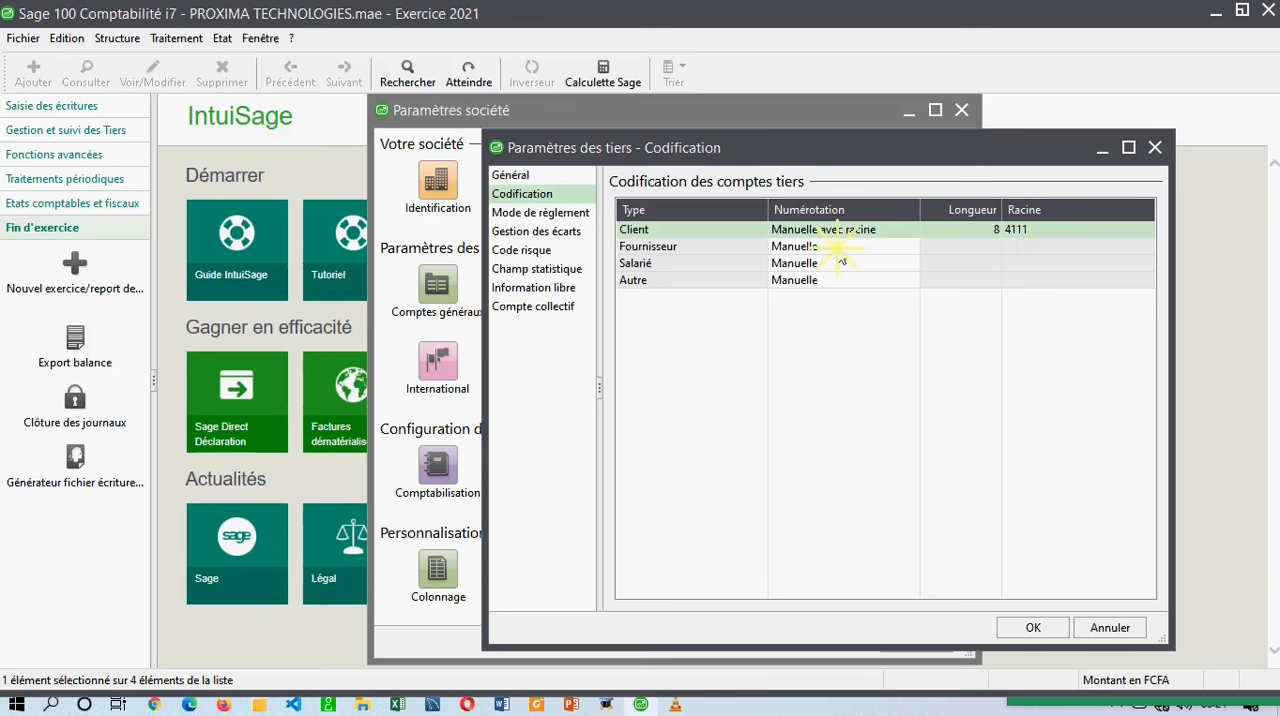
Set the Fournisseur account coding to Manuelle avec racine with length 8 and root 4011.
{"action": "left_click", "coordinate": [838, 250]}
{"action": "left_click", "coordinate": [882, 250]}
{"action": "left_click", "coordinate": [908, 250]}
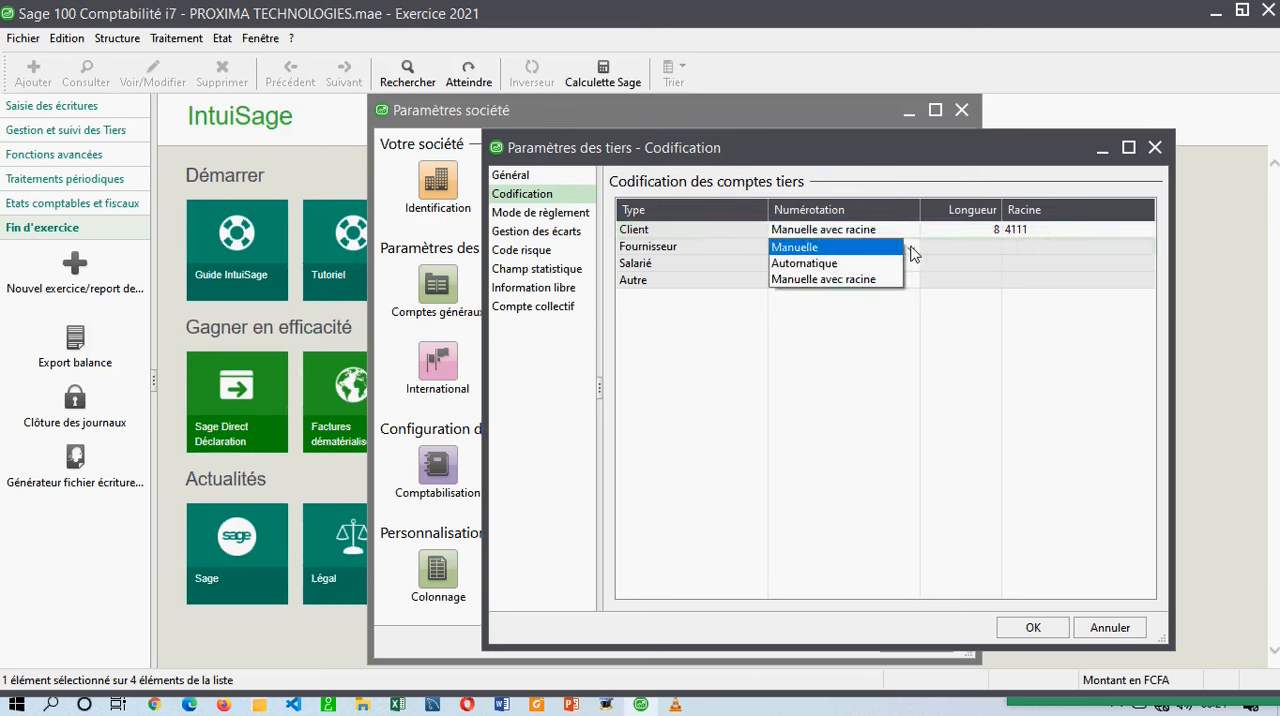
{"action": "left_click", "coordinate": [860, 278]}
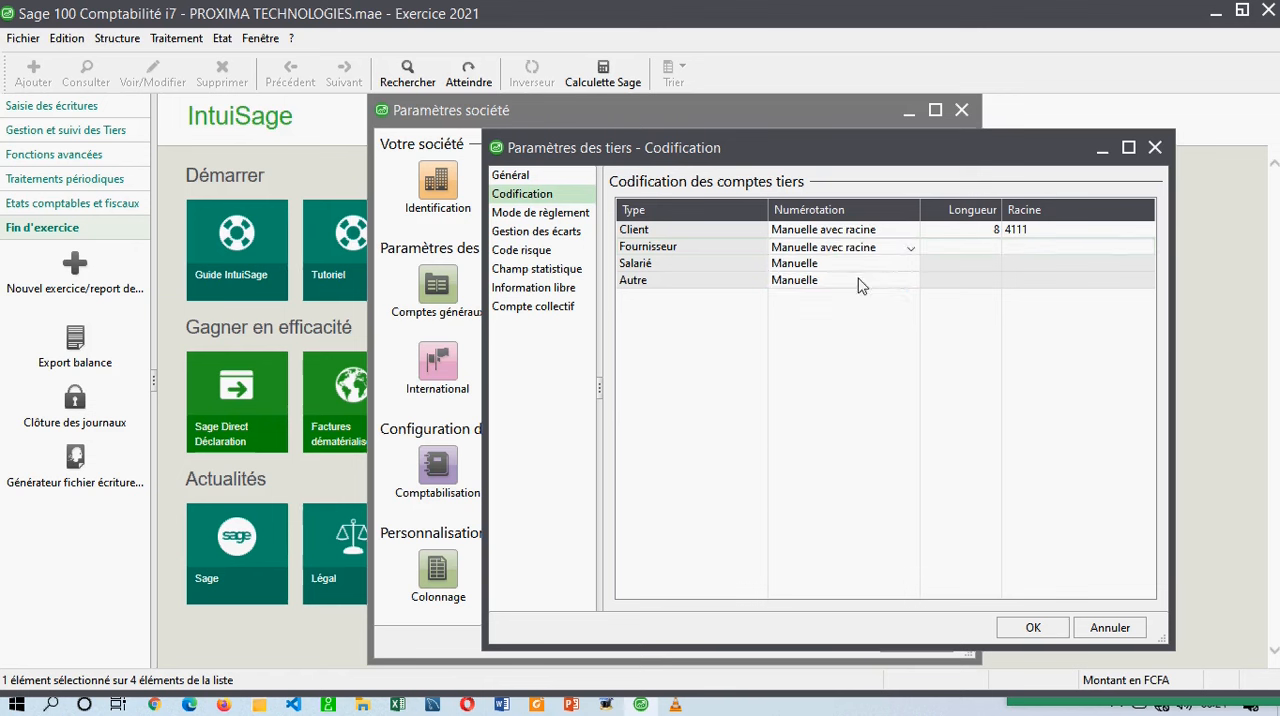
{"action": "left_click", "coordinate": [985, 248]}
{"action": "type", "text": "8"}
{"action": "left_click", "coordinate": [1049, 250]}
{"action": "type", "text": "4011"}
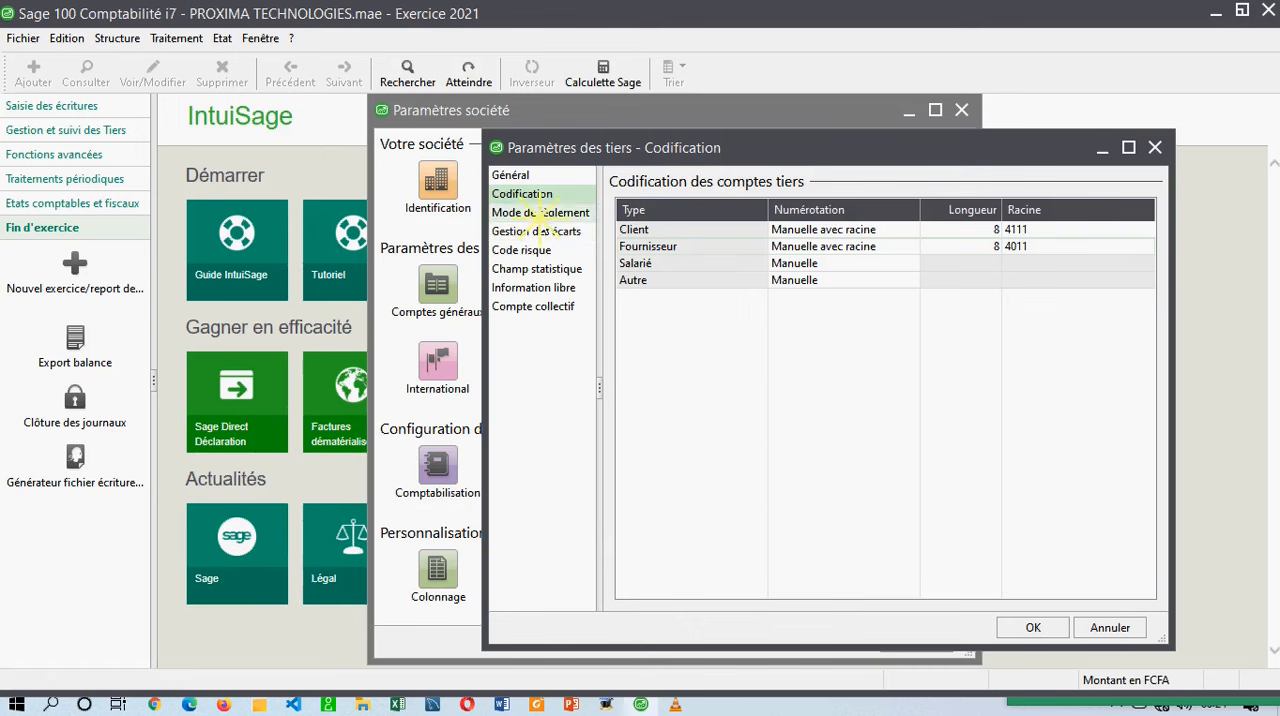
Review the third-party Mode de règlement, Gestion des écarts, Code risque, Champ statistique and Information libre settings.
{"action": "left_click", "coordinate": [549, 215]}
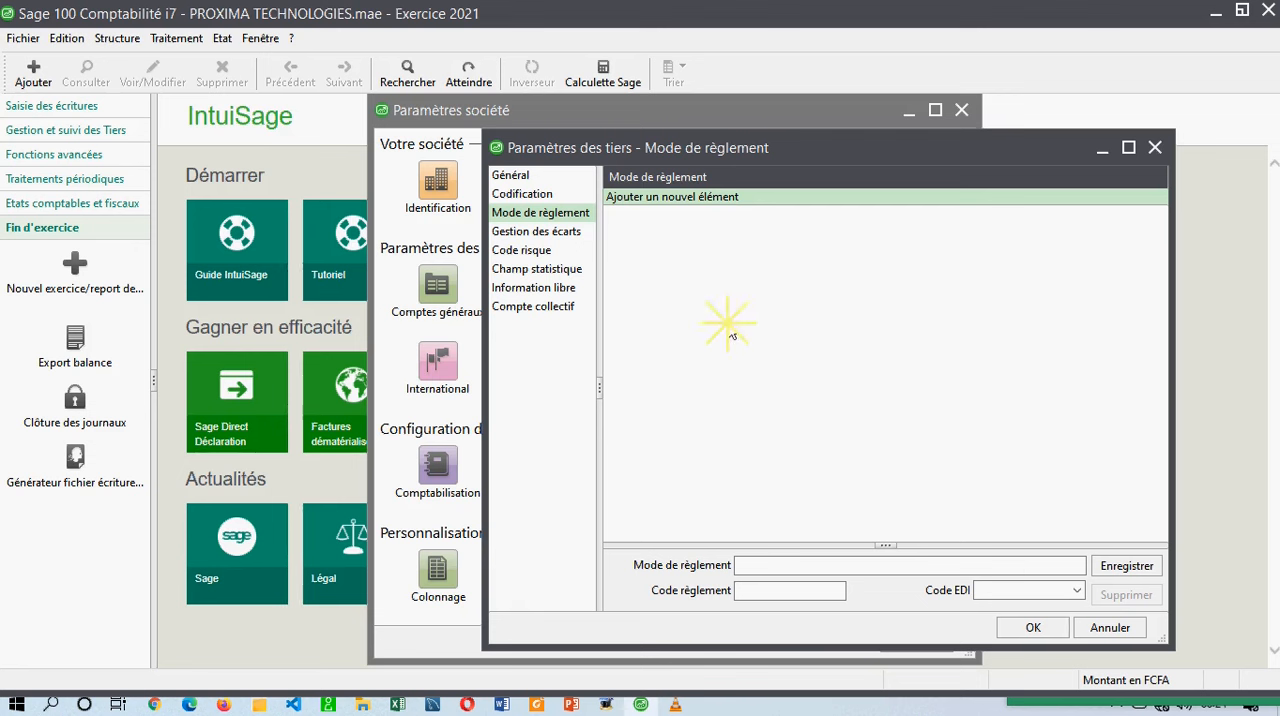
{"action": "left_click", "coordinate": [562, 233]}
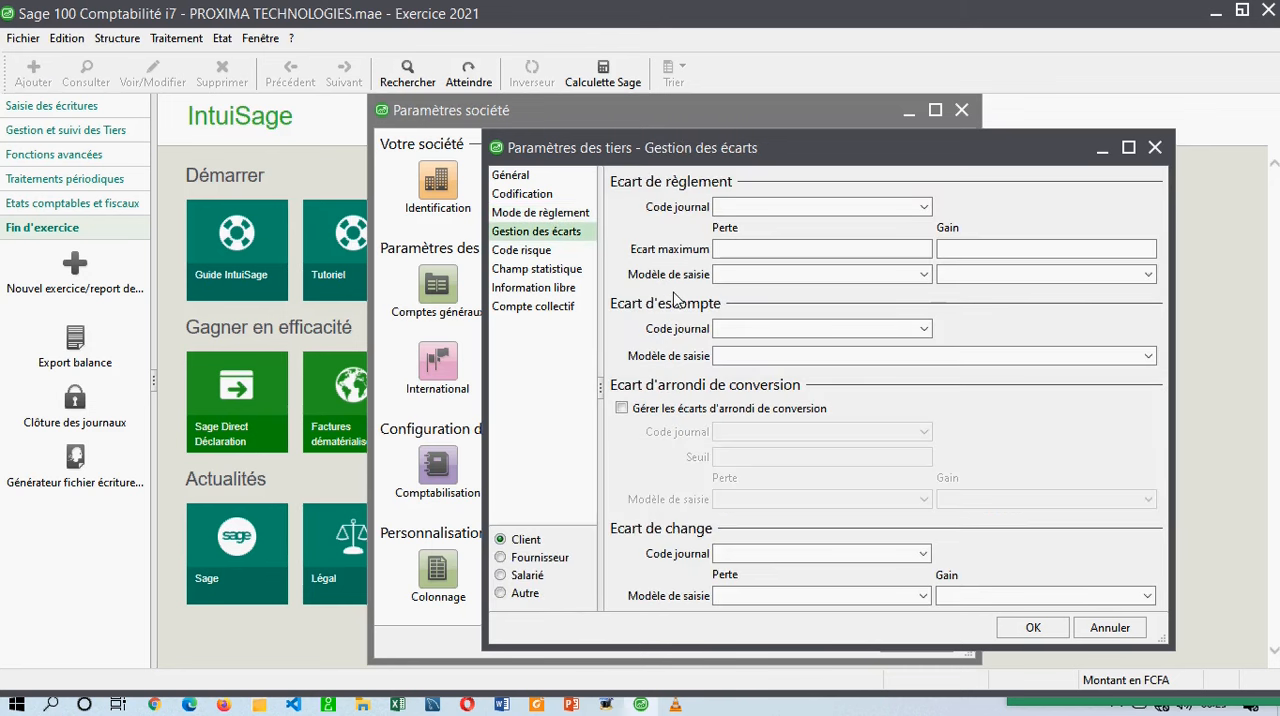
{"action": "left_click", "coordinate": [541, 251]}
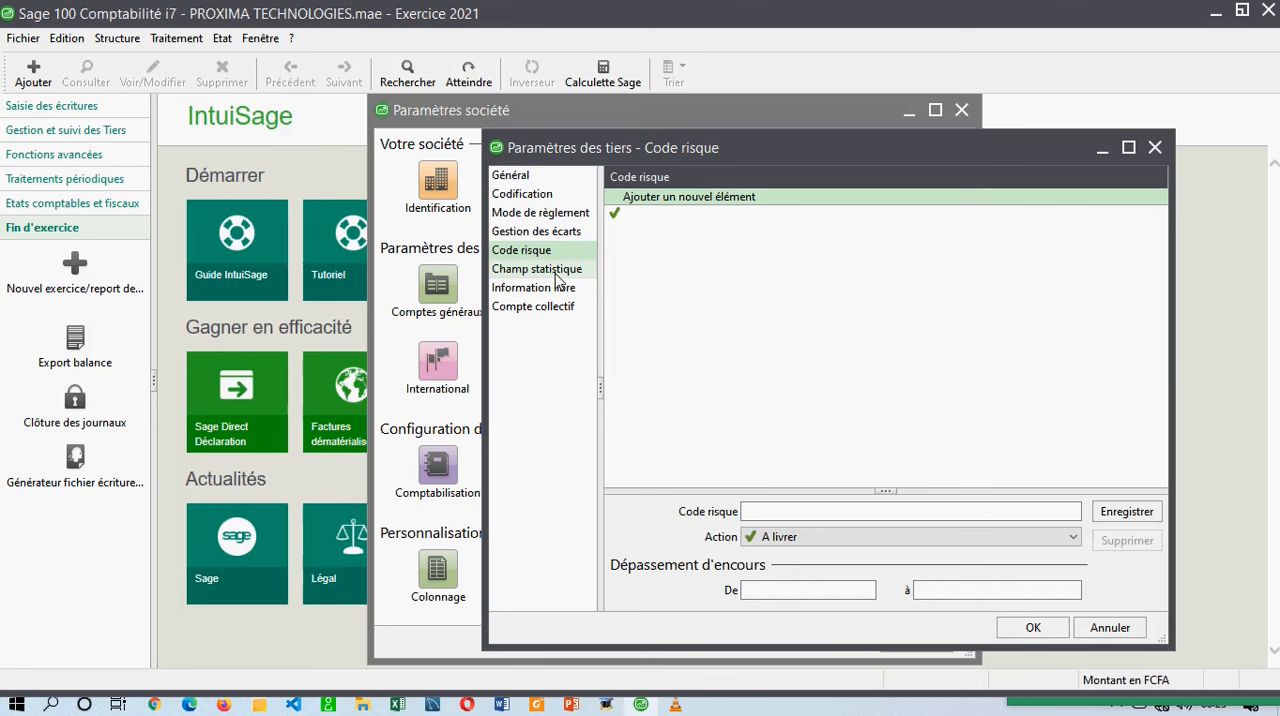
{"action": "left_click", "coordinate": [557, 276]}
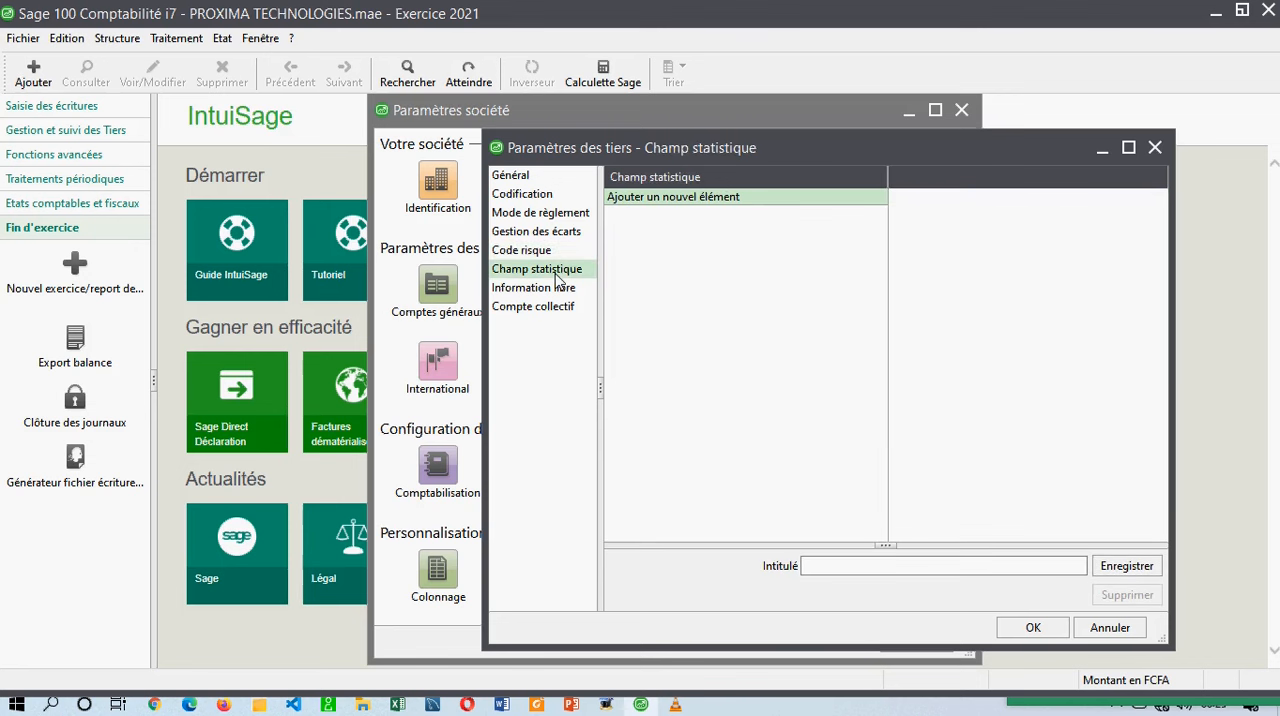
{"action": "left_click", "coordinate": [556, 287]}
Rename the Client collective account as Clients and save it.
{"action": "left_click", "coordinate": [556, 310]}
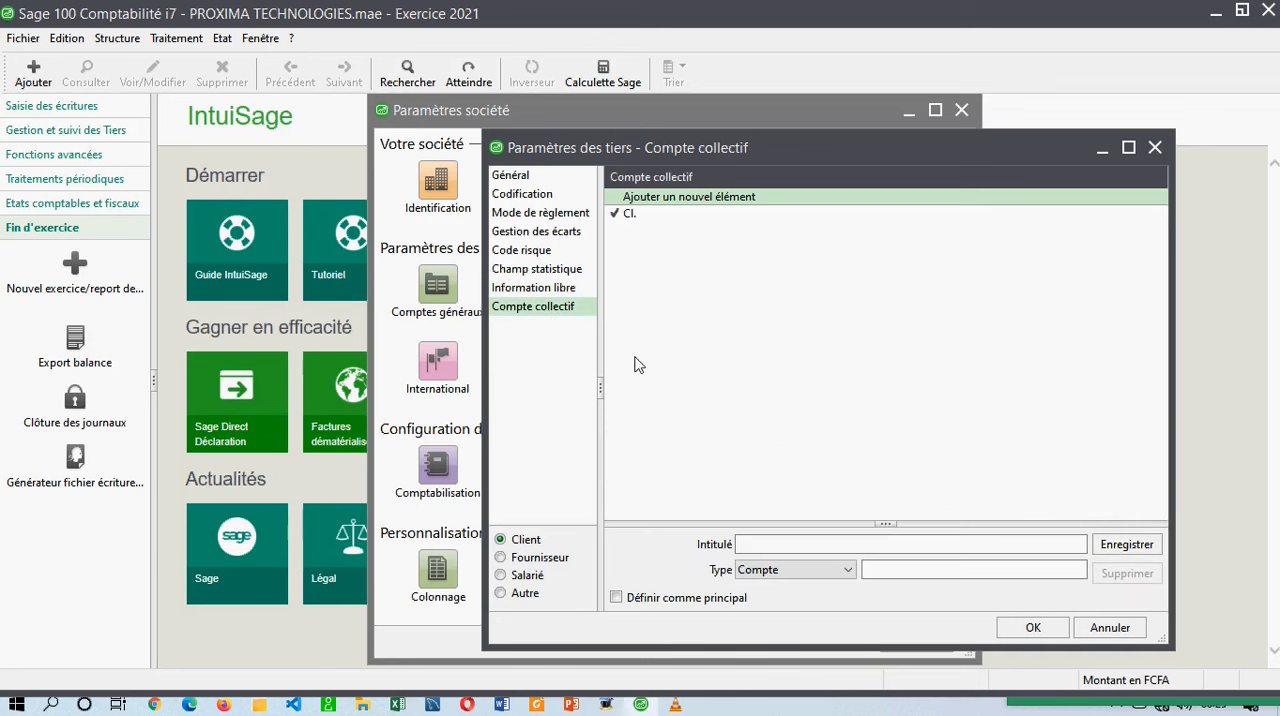
{"action": "left_click", "coordinate": [625, 213]}
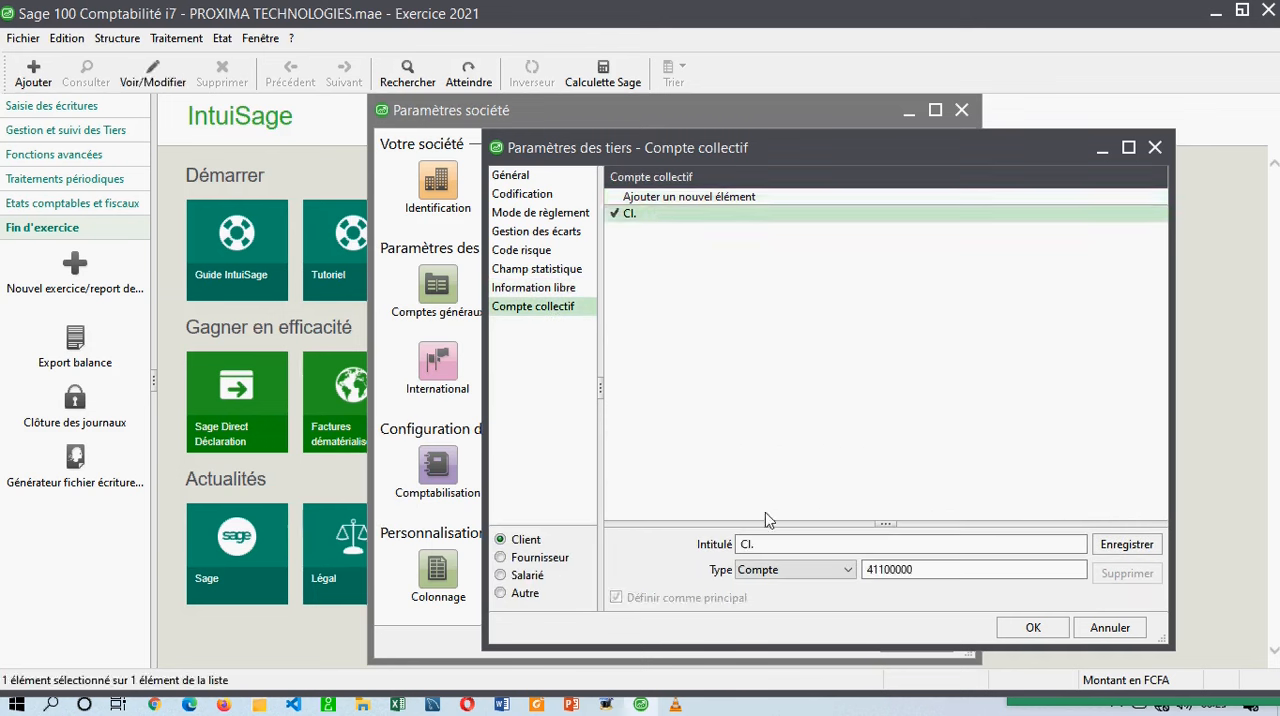
{"action": "left_click", "coordinate": [840, 576]}
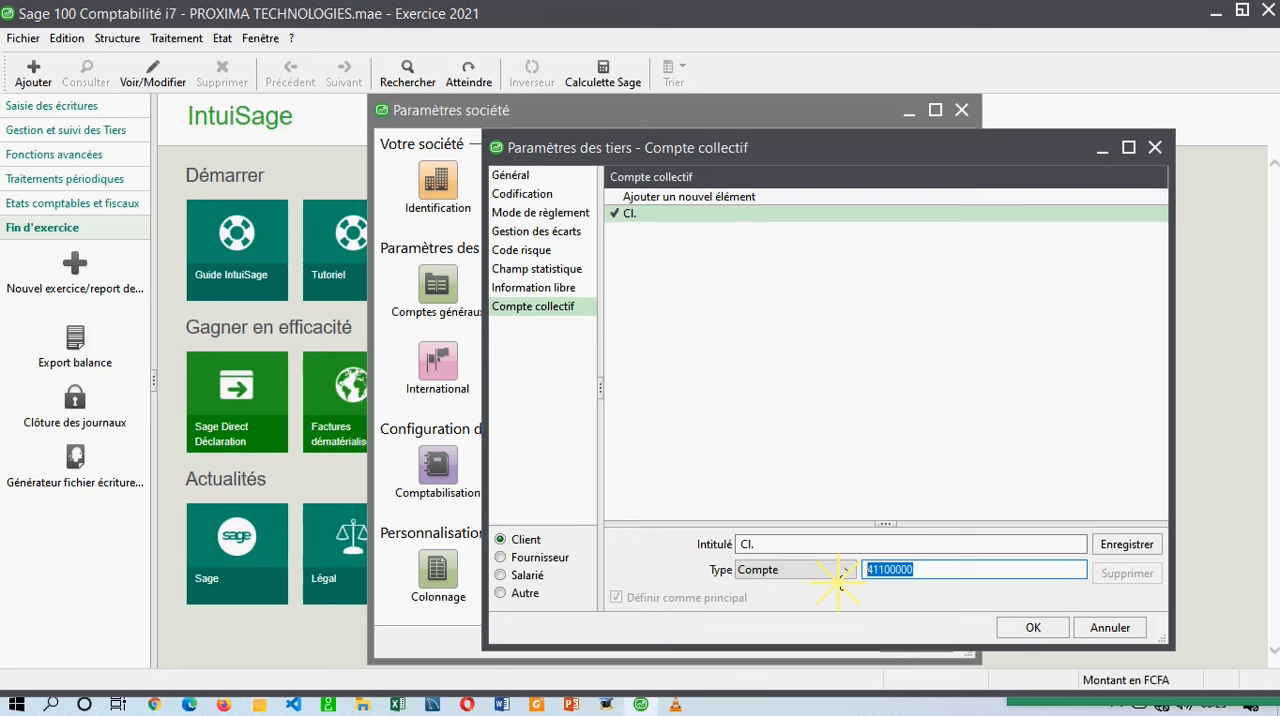
{"action": "left_click", "coordinate": [843, 572]}
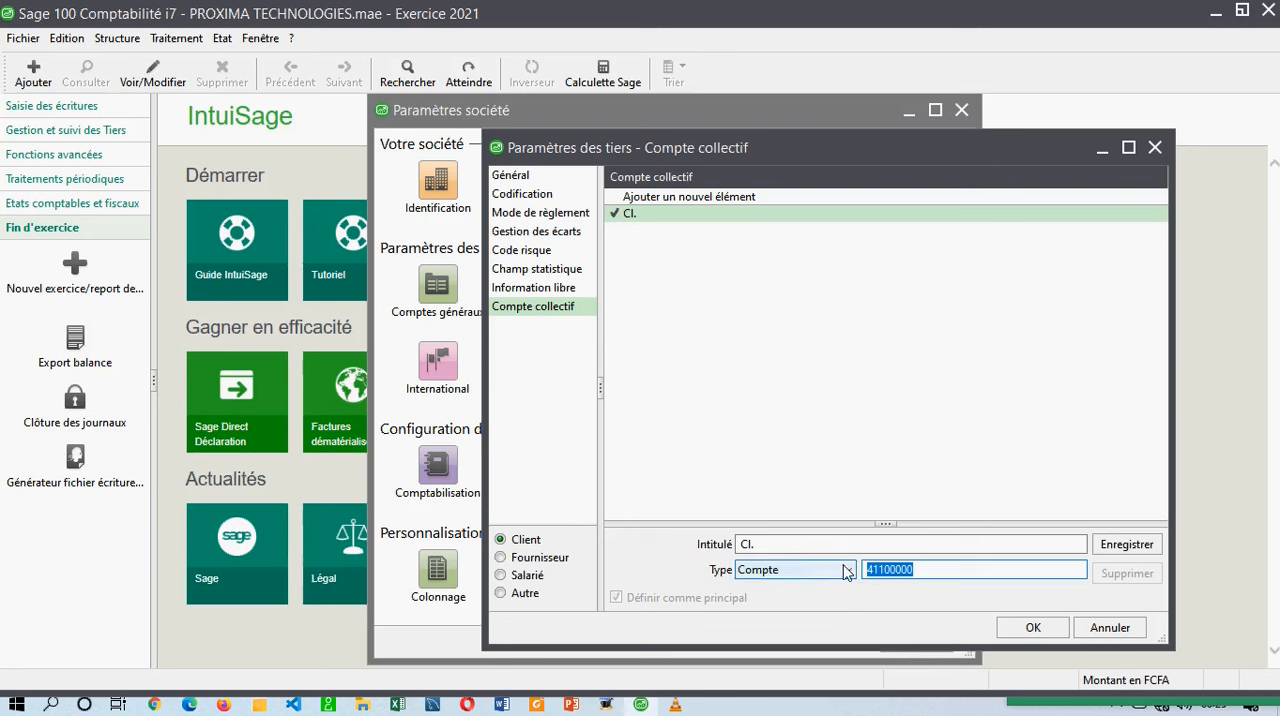
{"action": "left_click_drag", "start_coordinate": [797, 544], "coordinate": [606, 540]}
{"action": "type", "text": "c"}
{"action": "type", "text": "C"}
{"action": "type", "text": "lients"}
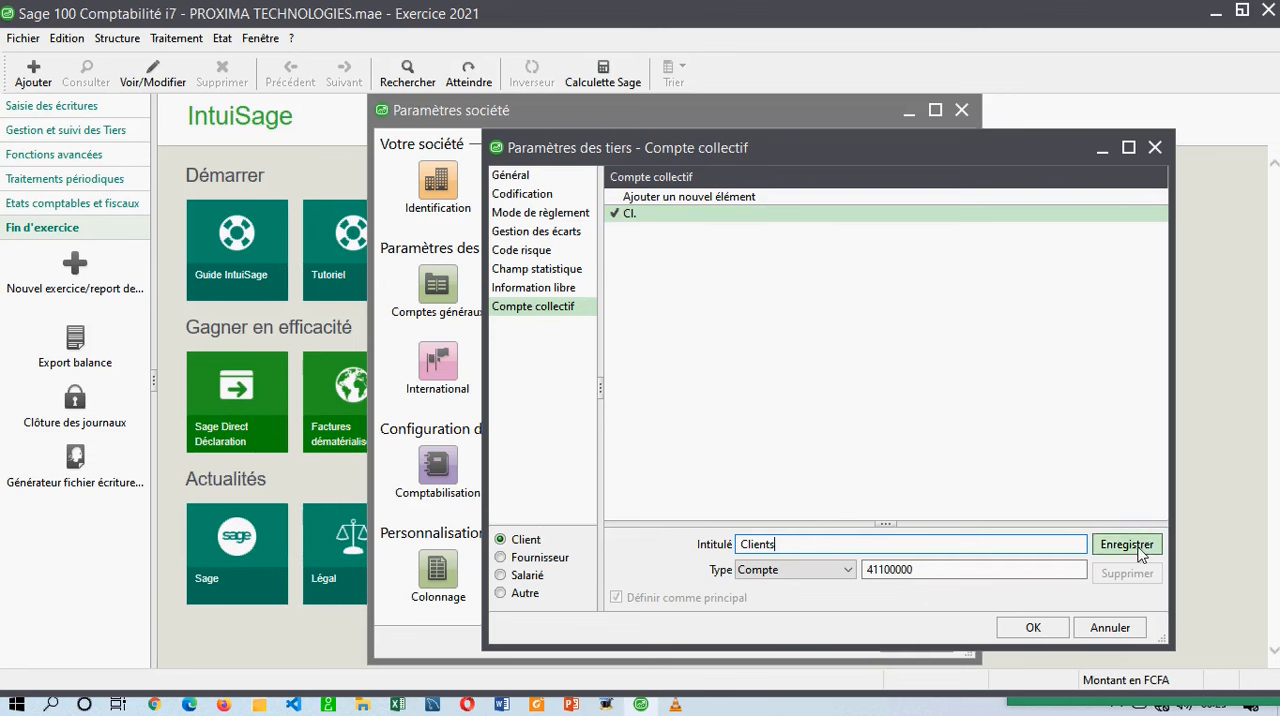
{"action": "left_click", "coordinate": [1110, 545]}
Rename the Fournisseur collective account as Fournisseurs and save it.
{"action": "left_click", "coordinate": [533, 563]}
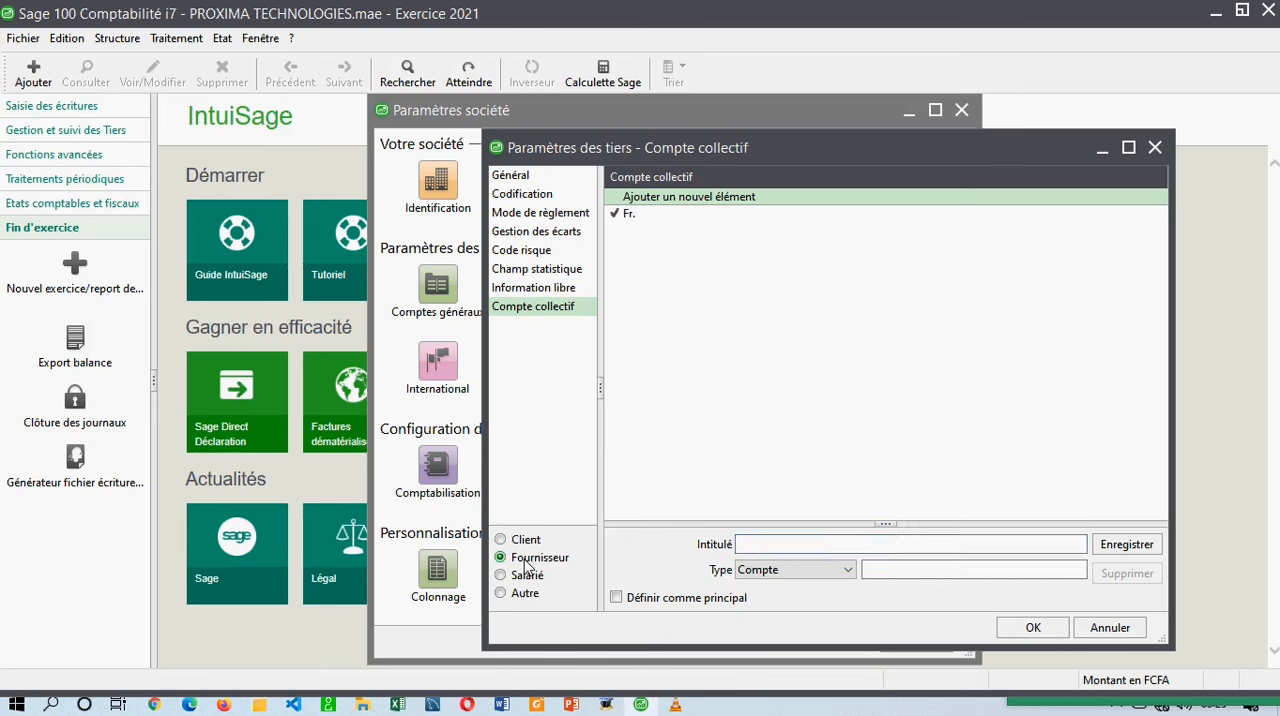
{"action": "left_click", "coordinate": [636, 218]}
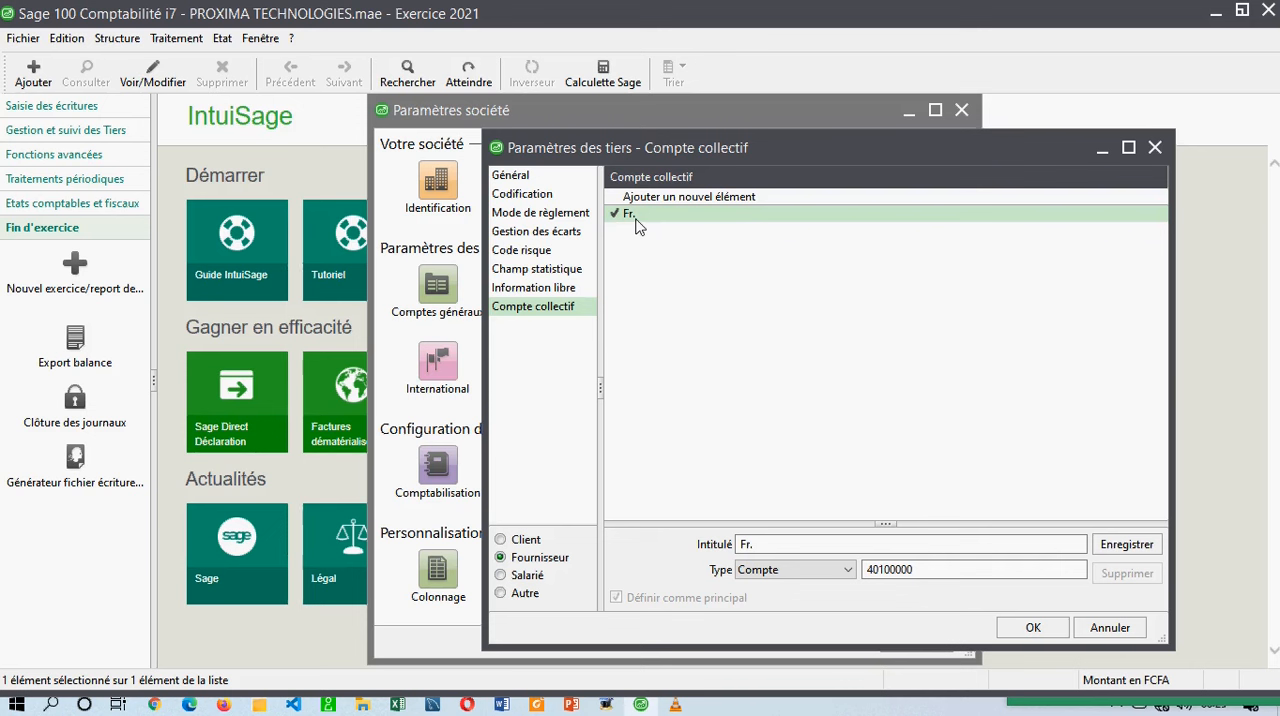
{"action": "left_click", "coordinate": [752, 544]}
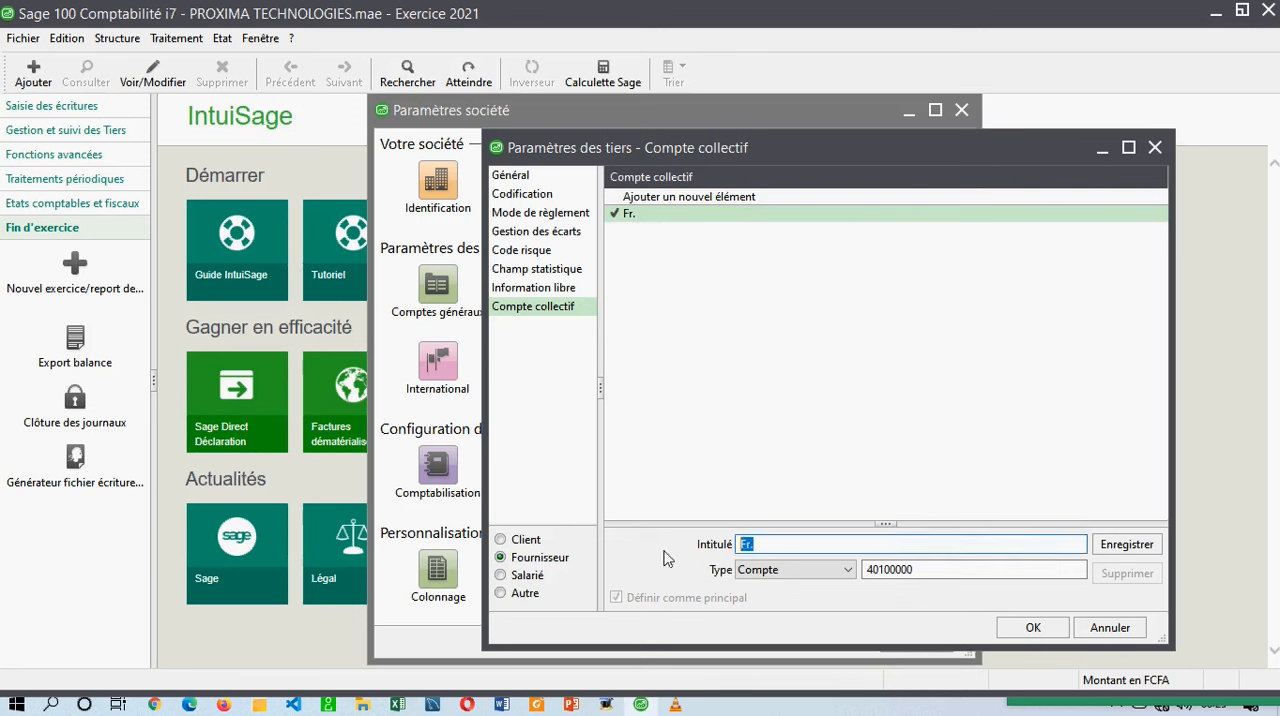
{"action": "type", "text": "f"}
{"action": "left_click", "coordinate": [651, 217]}
{"action": "right_click", "coordinate": [651, 218]}
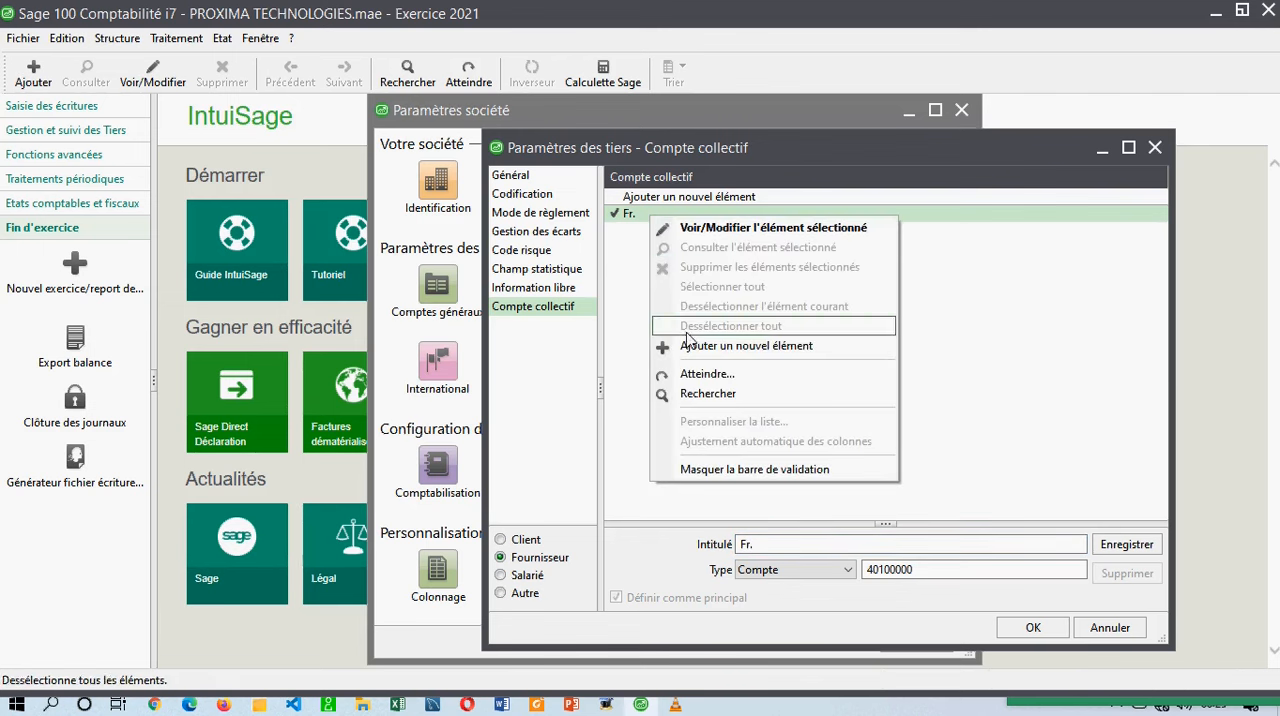
{"action": "left_click", "coordinate": [646, 280]}
{"action": "left_click_drag", "start_coordinate": [788, 546], "coordinate": [672, 541]}
{"action": "type", "text": "Fournisseurs"}
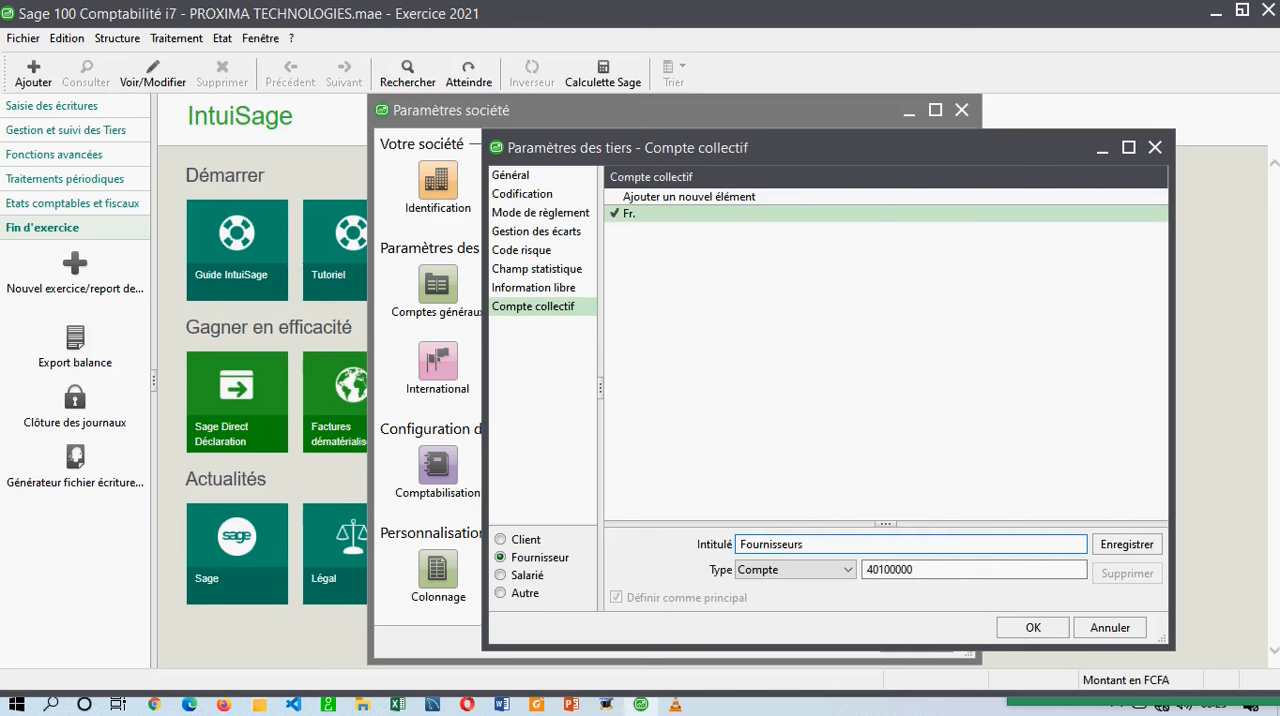
{"action": "left_click_drag", "start_coordinate": [908, 569], "coordinate": [869, 569]}
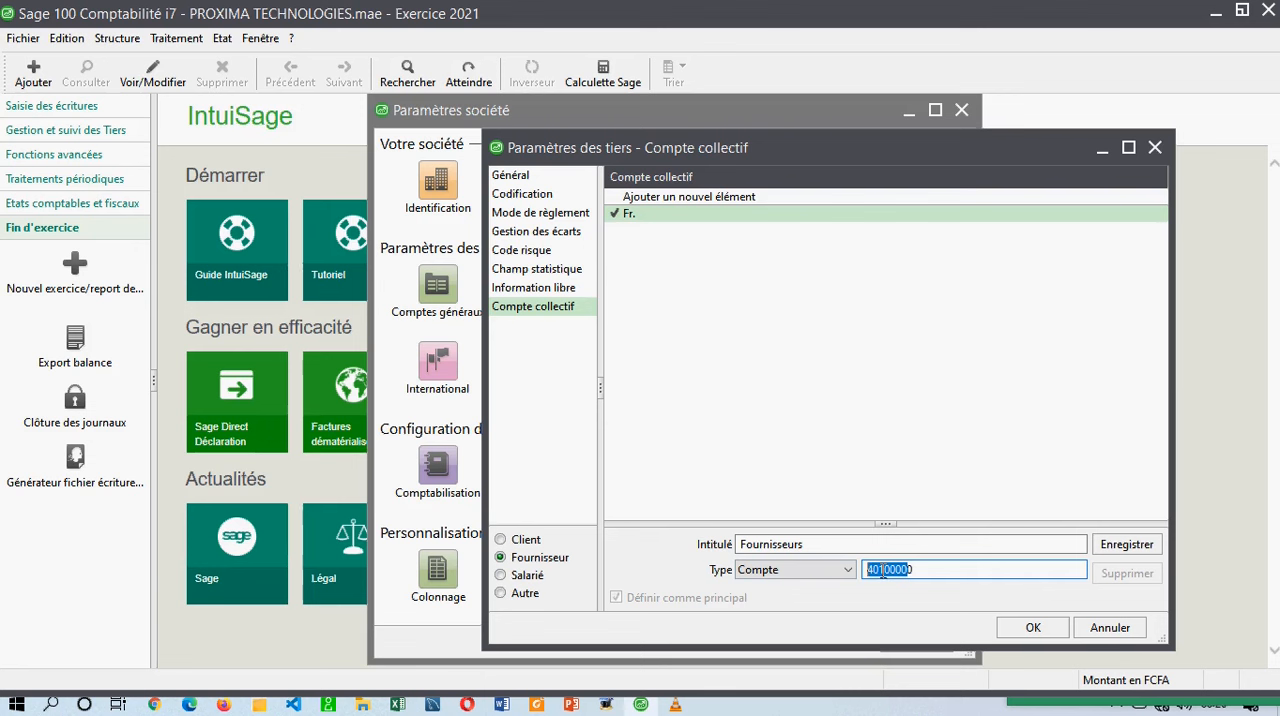
{"action": "left_click_drag", "start_coordinate": [896, 569], "coordinate": [1012, 575]}
{"action": "left_click", "coordinate": [1128, 550]}
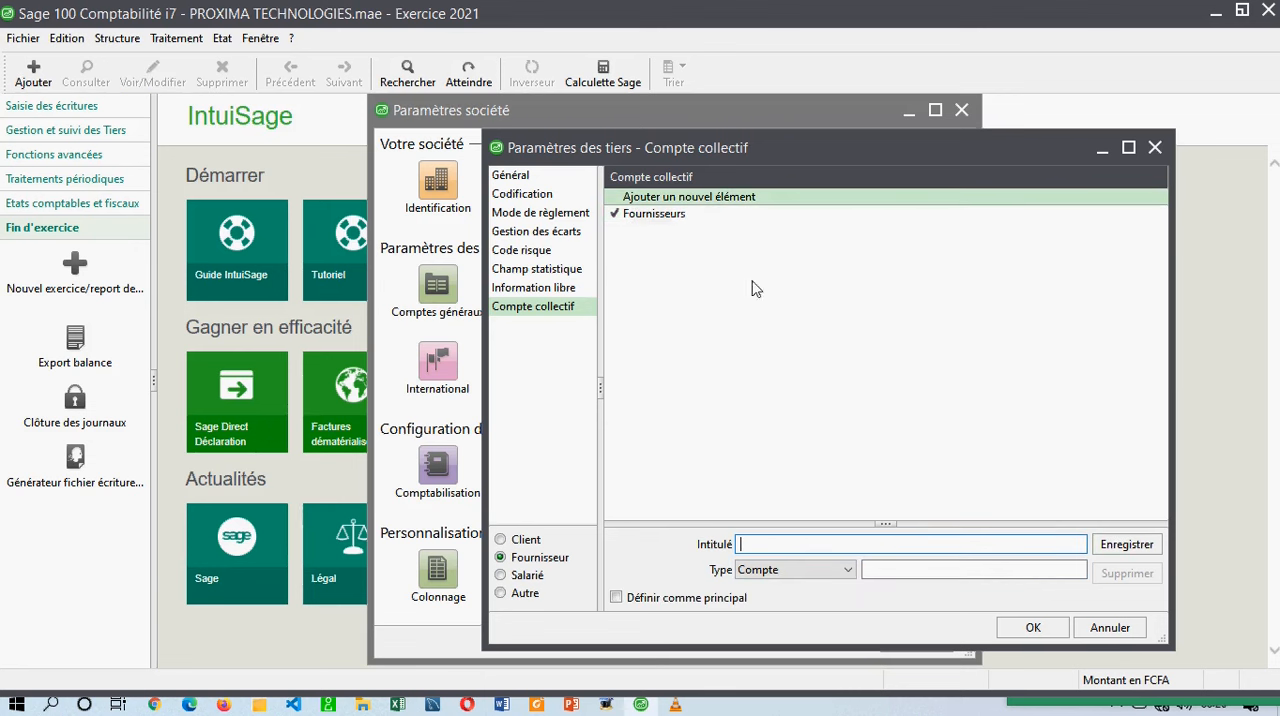
Check the saved titles and account numbers of the Fournisseur and Client collective accounts.
{"action": "left_click", "coordinate": [690, 213]}
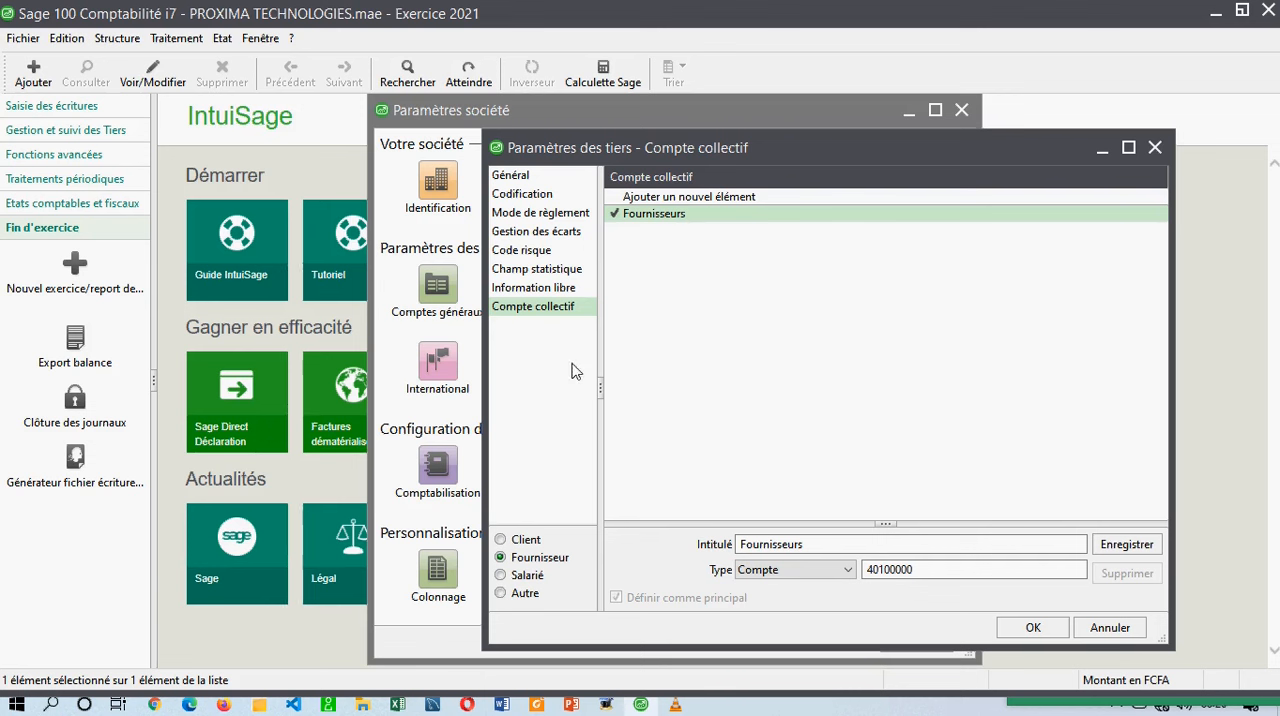
{"action": "left_click", "coordinate": [502, 540]}
{"action": "left_click", "coordinate": [672, 213]}
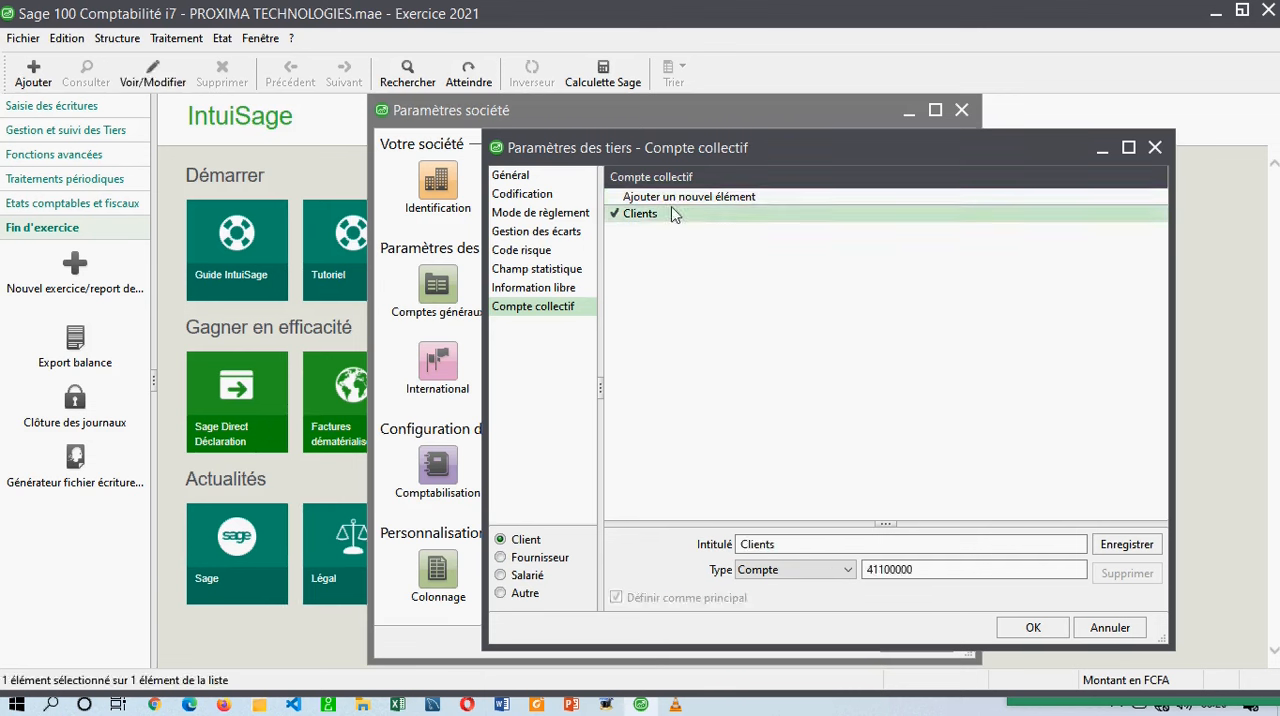
Set the Salarié collective account to number 42200000 with the title Salaries, and save it.
{"action": "left_click", "coordinate": [528, 577]}
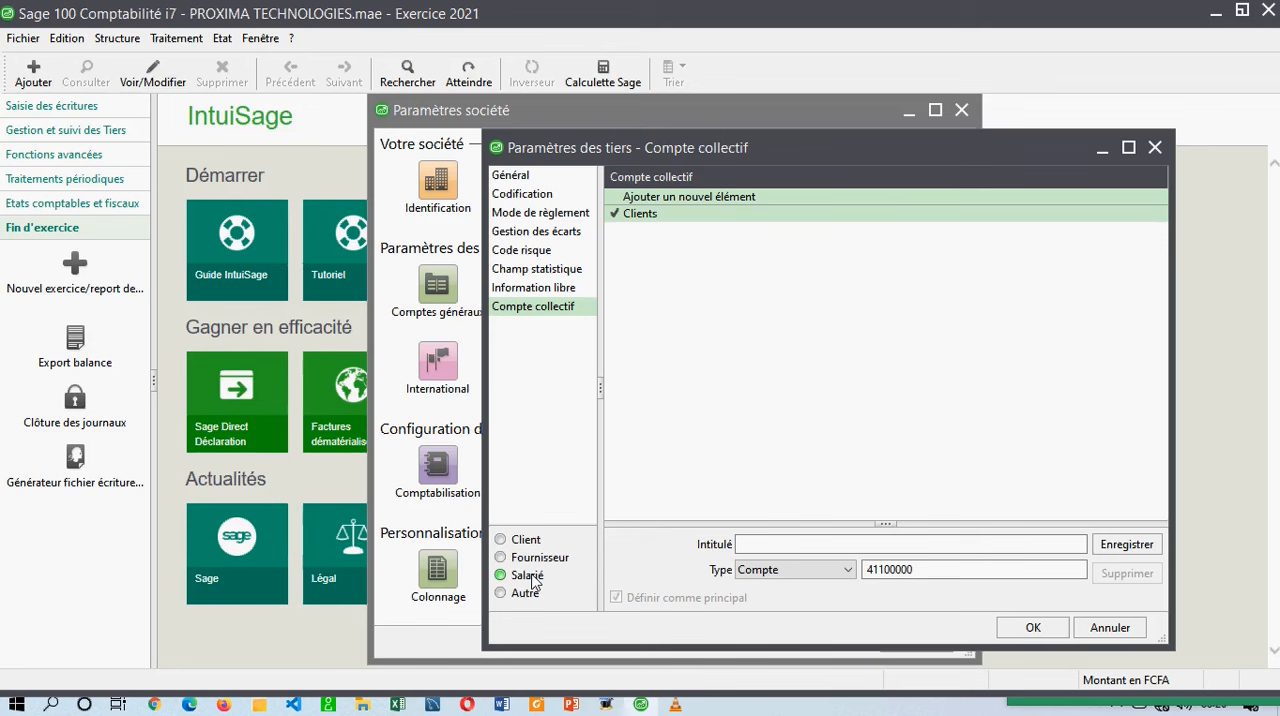
{"action": "left_click", "coordinate": [630, 214]}
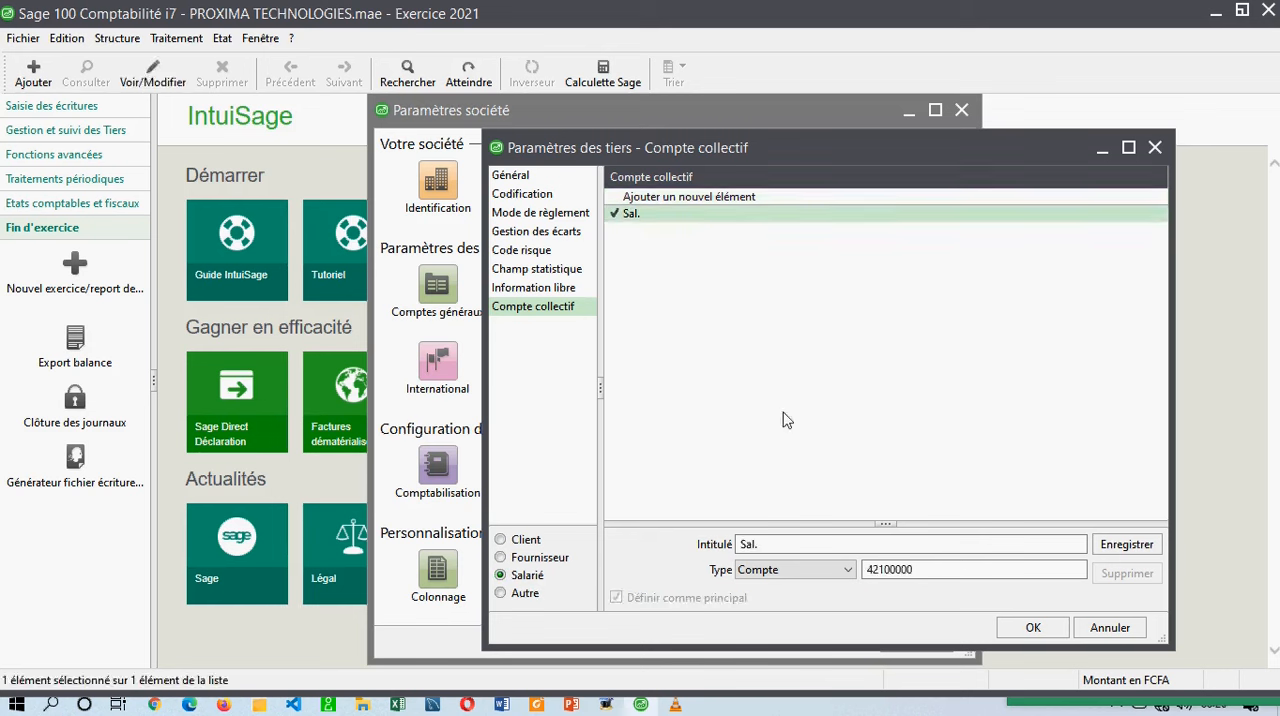
{"action": "key", "text": "BackSpace"}
{"action": "type", "text": "2"}
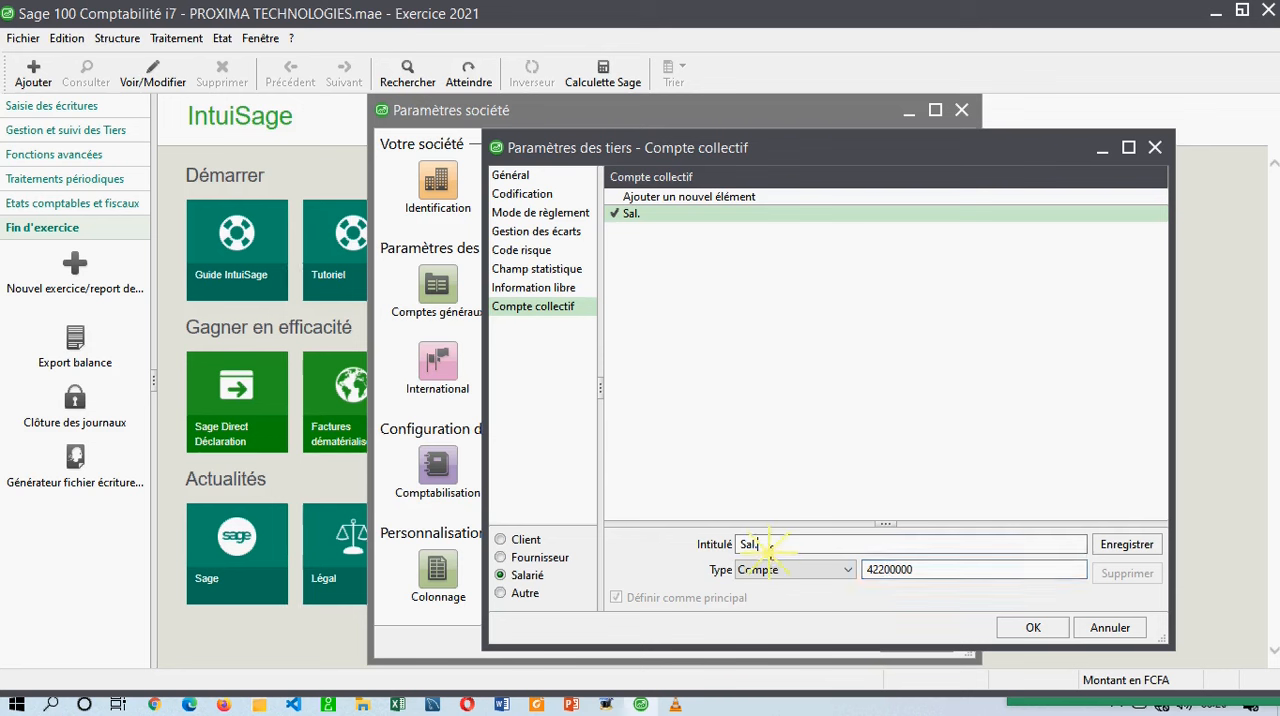
{"action": "left_click_drag", "start_coordinate": [761, 552], "coordinate": [756, 553]}
{"action": "type", "text": "aries"}
{"action": "left_click", "coordinate": [1126, 544]}
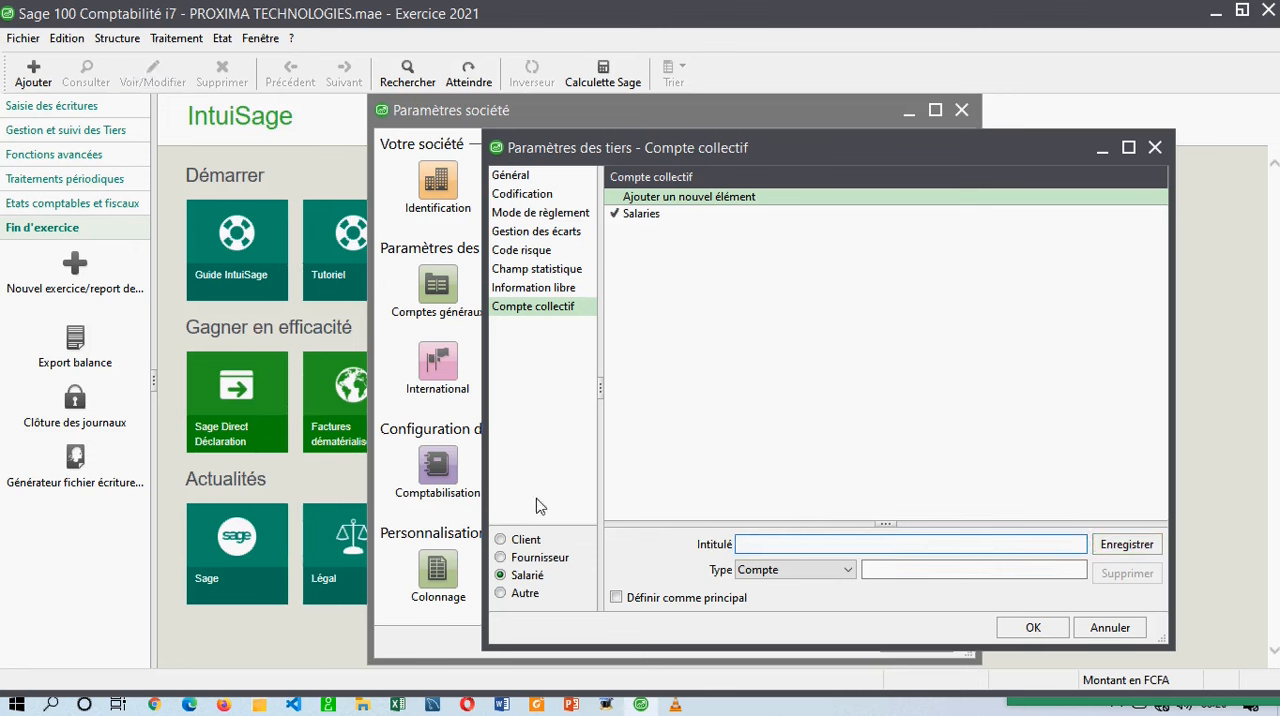
Check the collective accounts of the Autre and Client types, and accept the third-party parameters.
{"action": "left_click", "coordinate": [527, 595]}
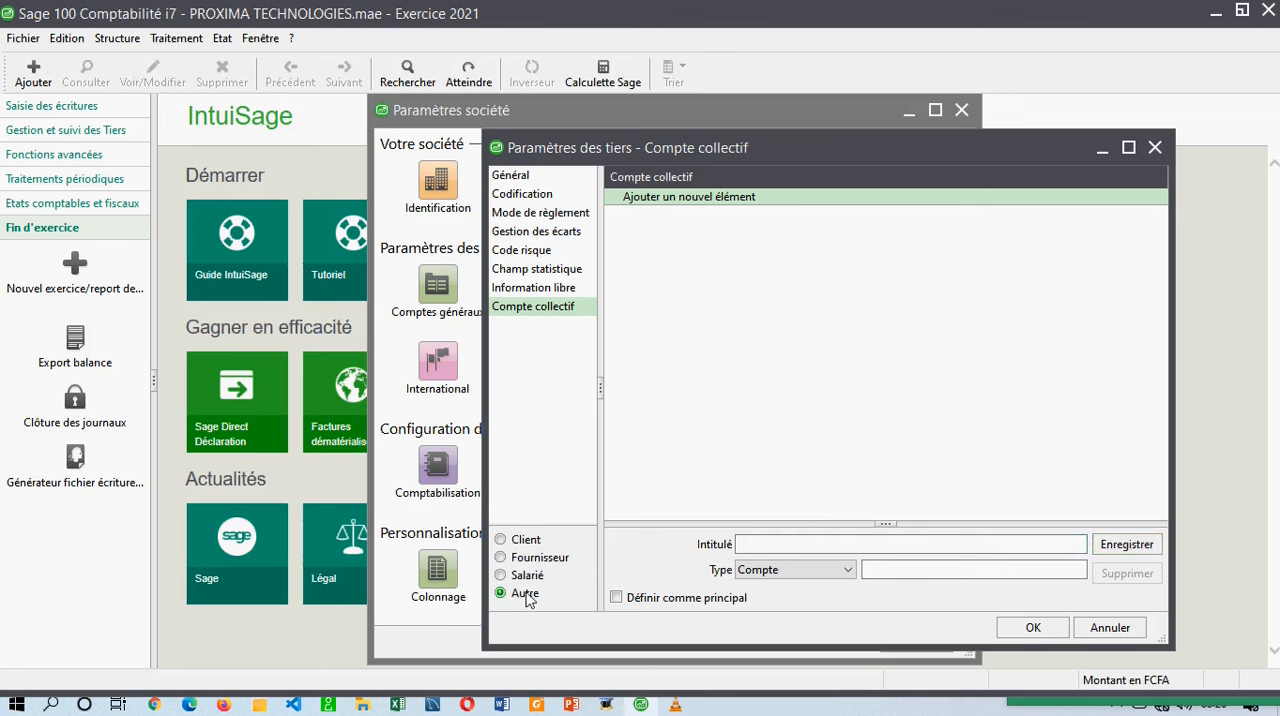
{"action": "left_click", "coordinate": [527, 542]}
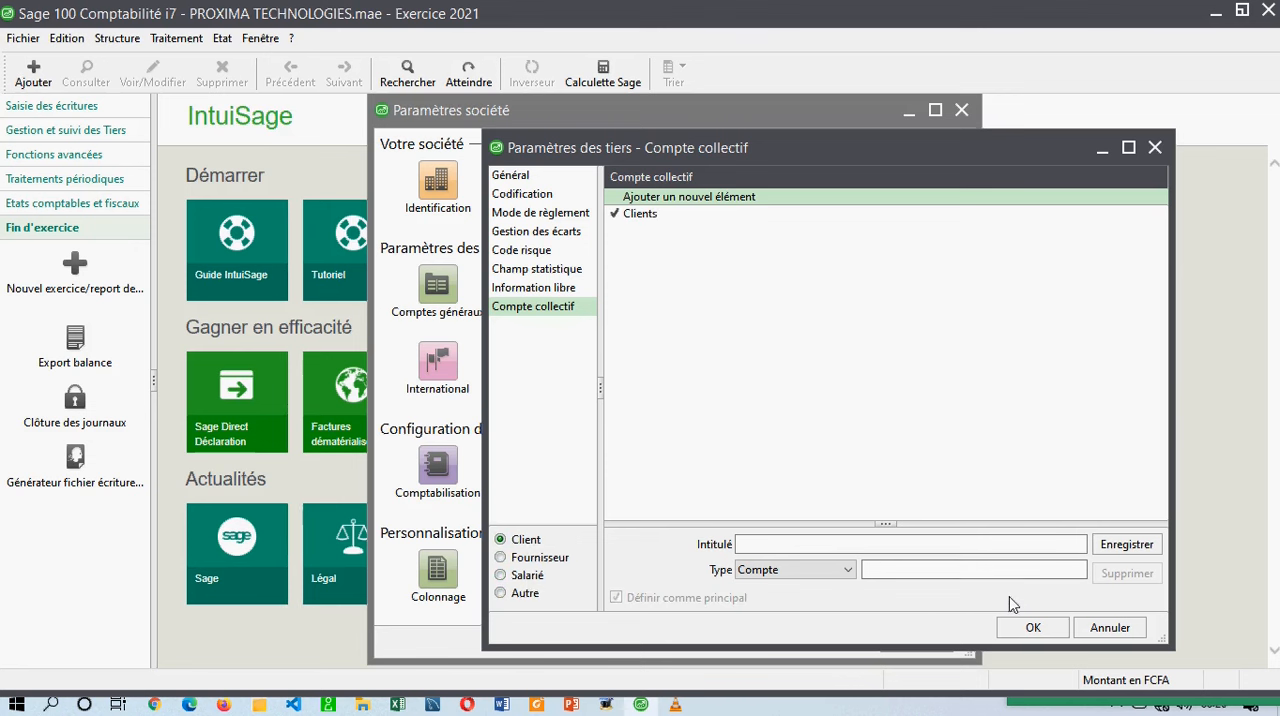
{"action": "left_click", "coordinate": [1033, 626]}
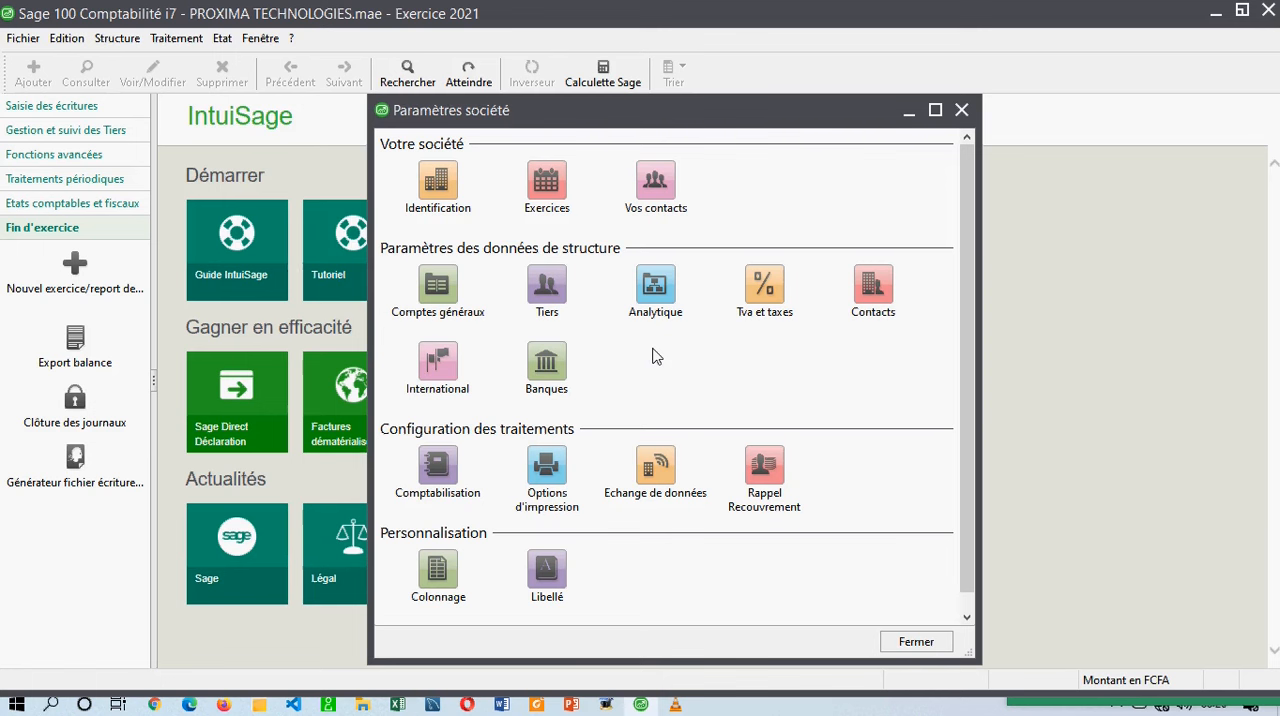
Review the analytical parameters, including the general settings, analytical plan, analysis level and free information sections, and close them without changes.
{"action": "left_click", "coordinate": [652, 308]}
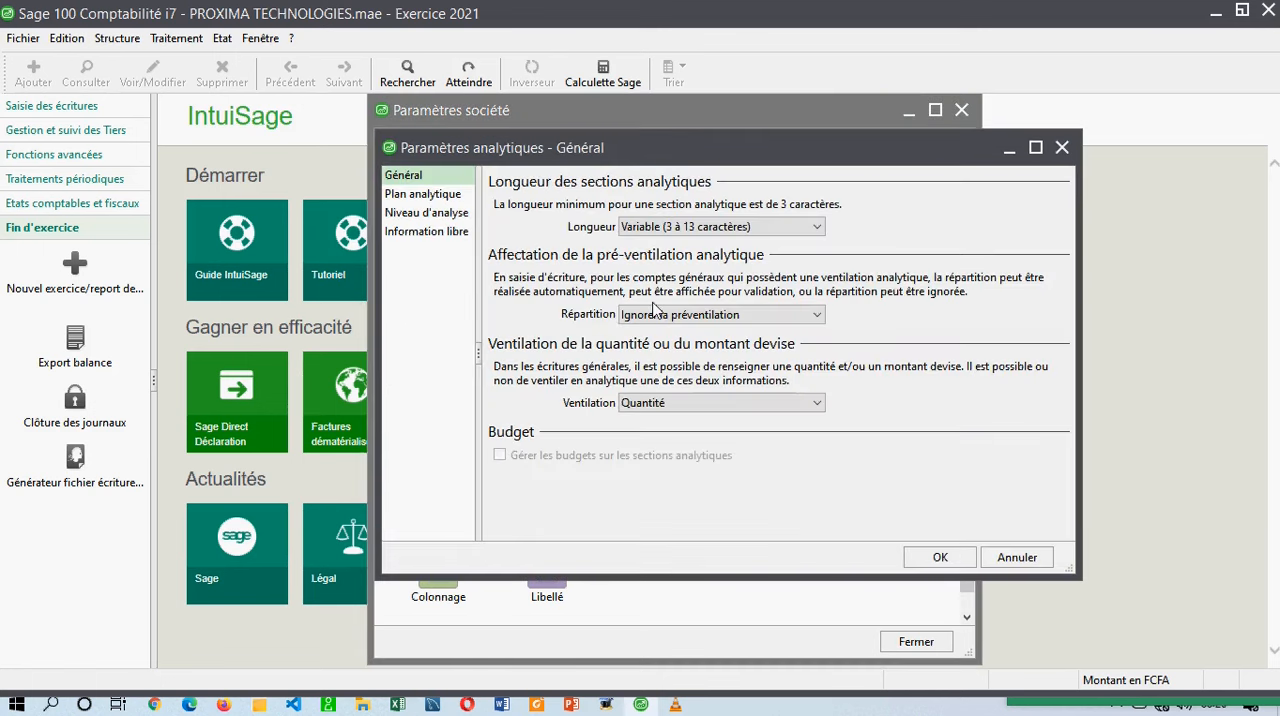
{"action": "left_click", "coordinate": [448, 195]}
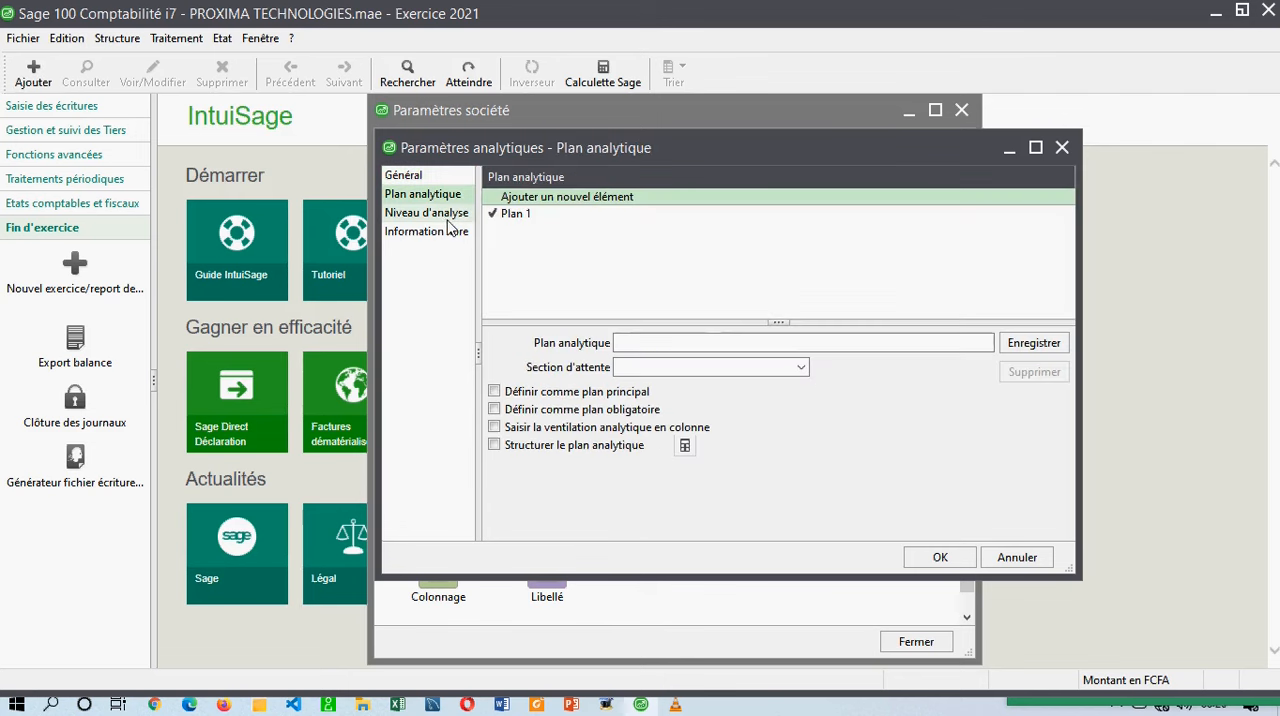
{"action": "left_click", "coordinate": [426, 178]}
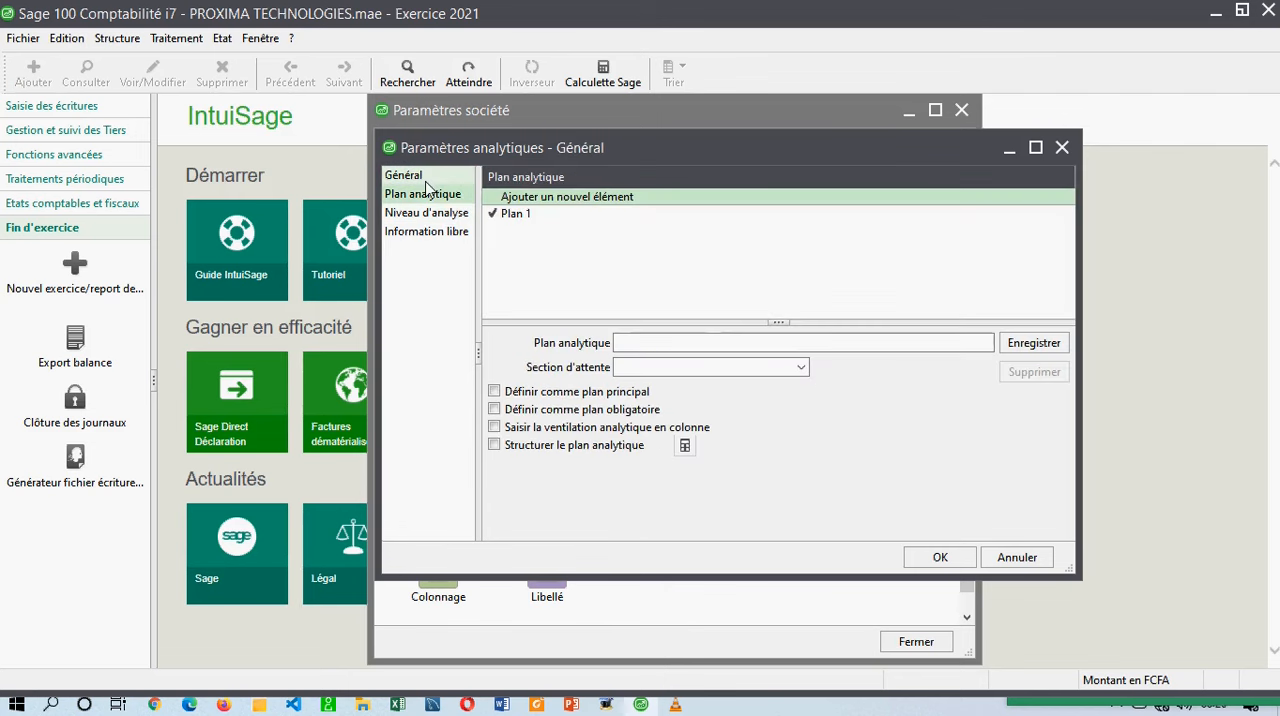
{"action": "left_click", "coordinate": [424, 231]}
{"action": "left_click", "coordinate": [426, 216]}
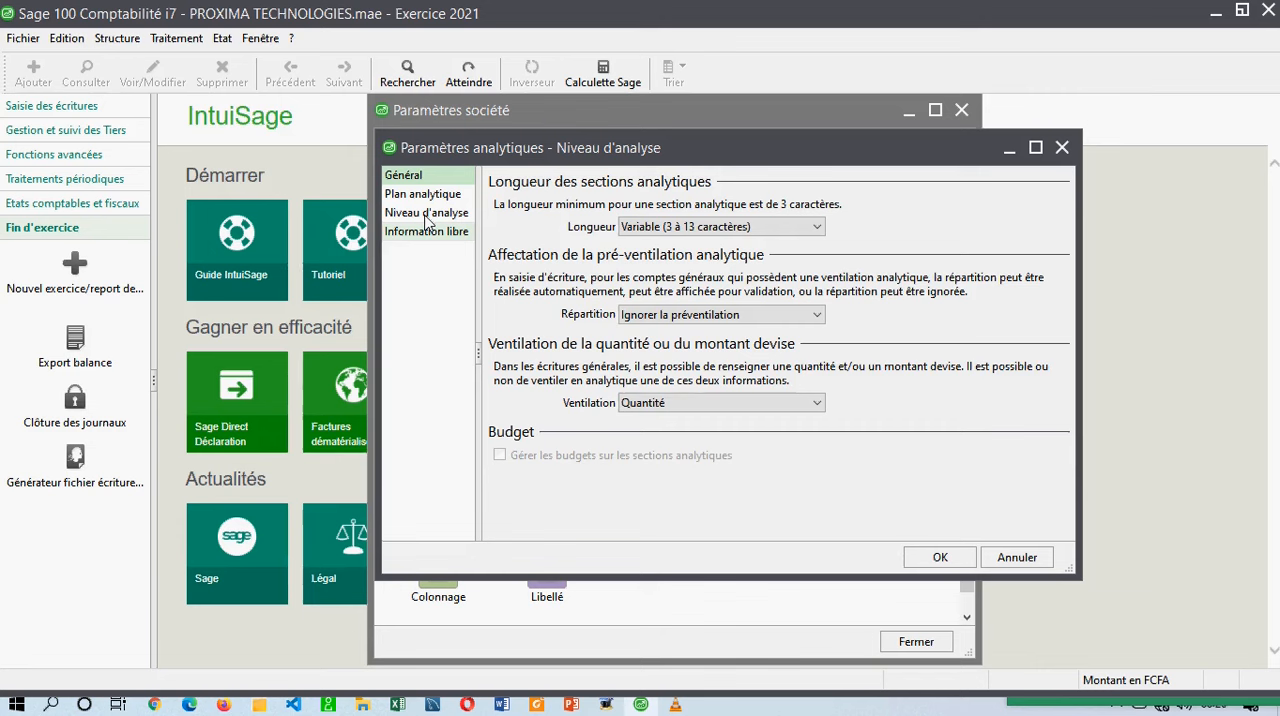
{"action": "left_click", "coordinate": [1061, 147]}
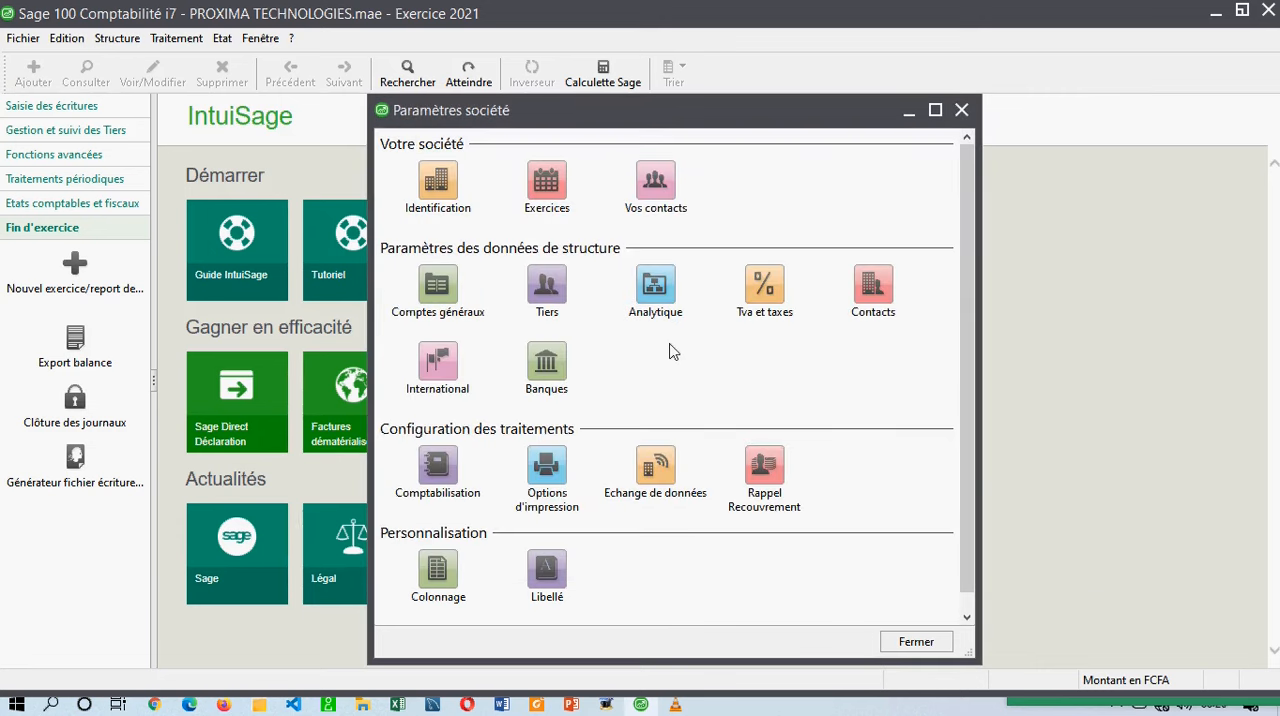
Review the VAT and tax parameters, including the tax information and tax centre sections, and close them without changes.
{"action": "left_click", "coordinate": [755, 292]}
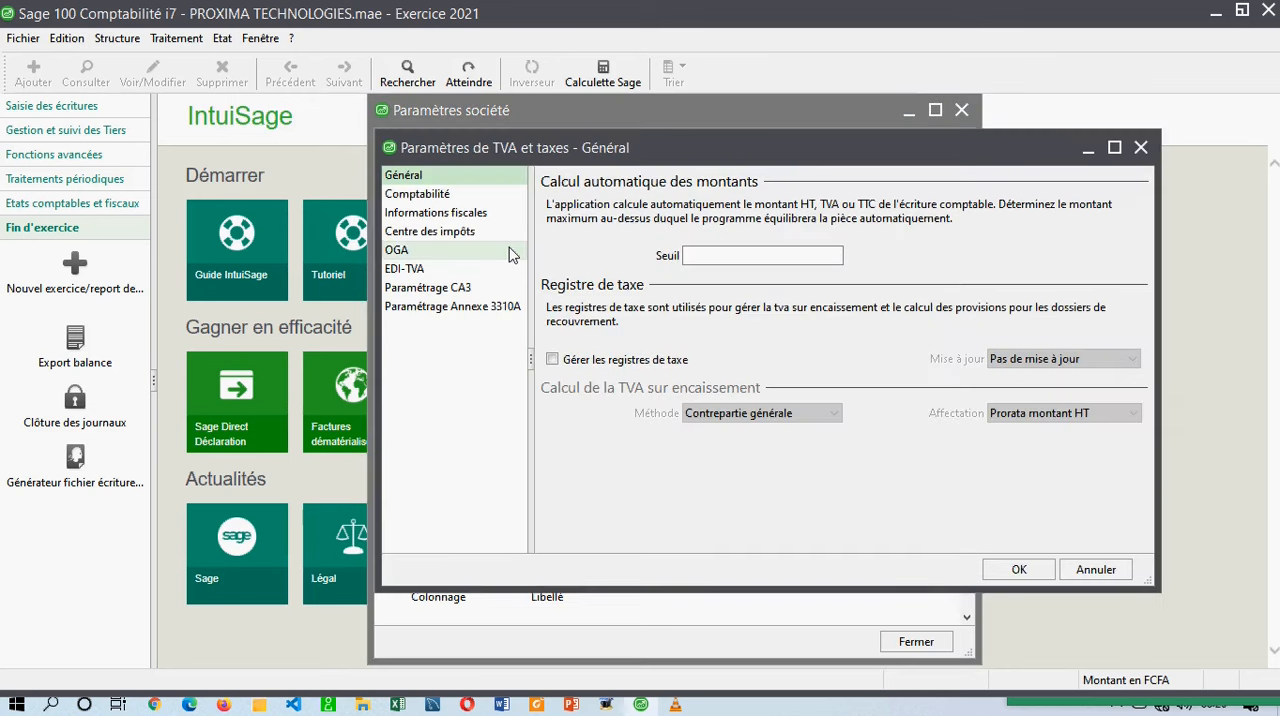
{"action": "left_click", "coordinate": [437, 213]}
{"action": "left_click", "coordinate": [437, 236]}
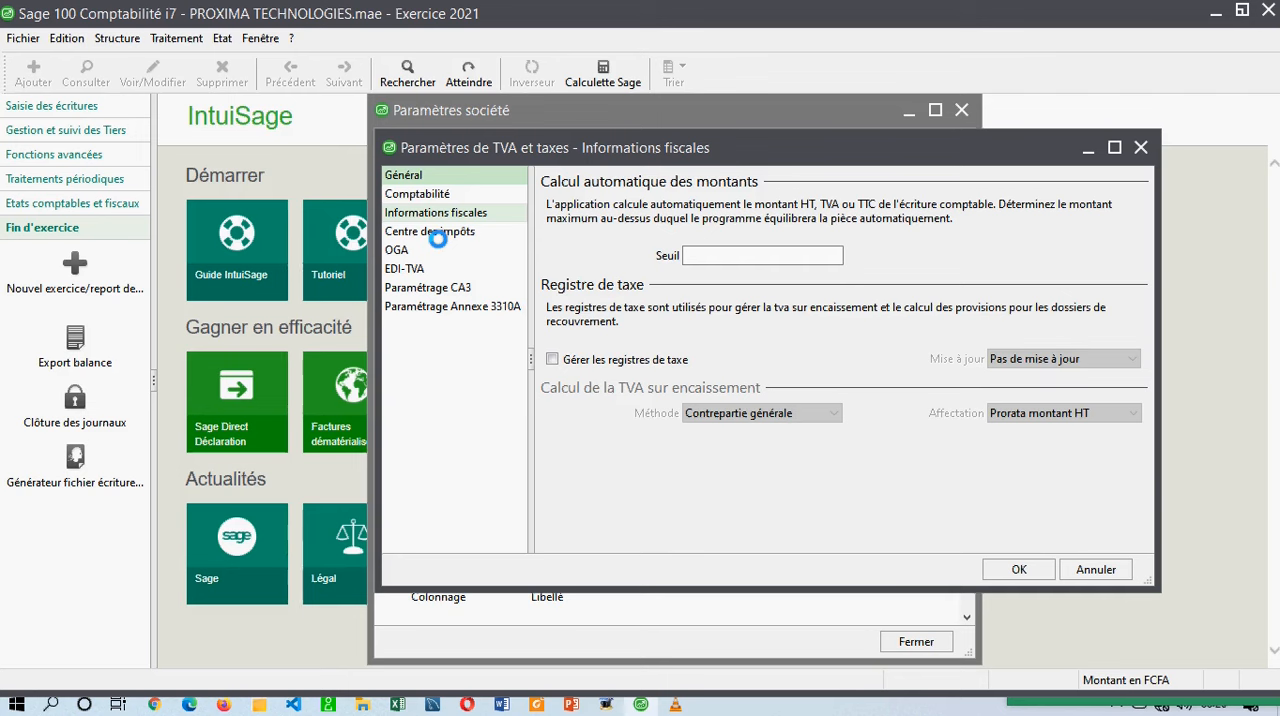
{"action": "left_click", "coordinate": [1140, 147]}
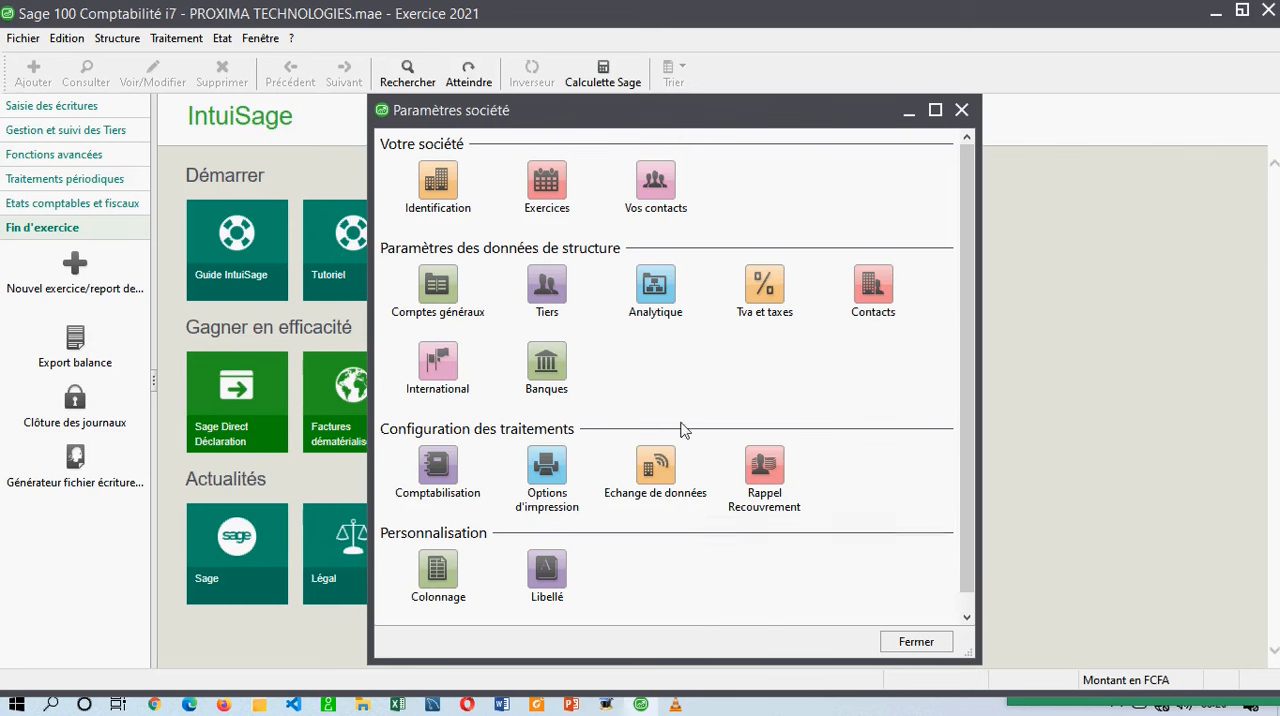
Look over the remaining company parameter categories, close the company parameters, and reopen the accounting file's options and parameters.
{"action": "left_click", "coordinate": [962, 376]}
{"action": "left_click_drag", "start_coordinate": [962, 376], "coordinate": [955, 437]}
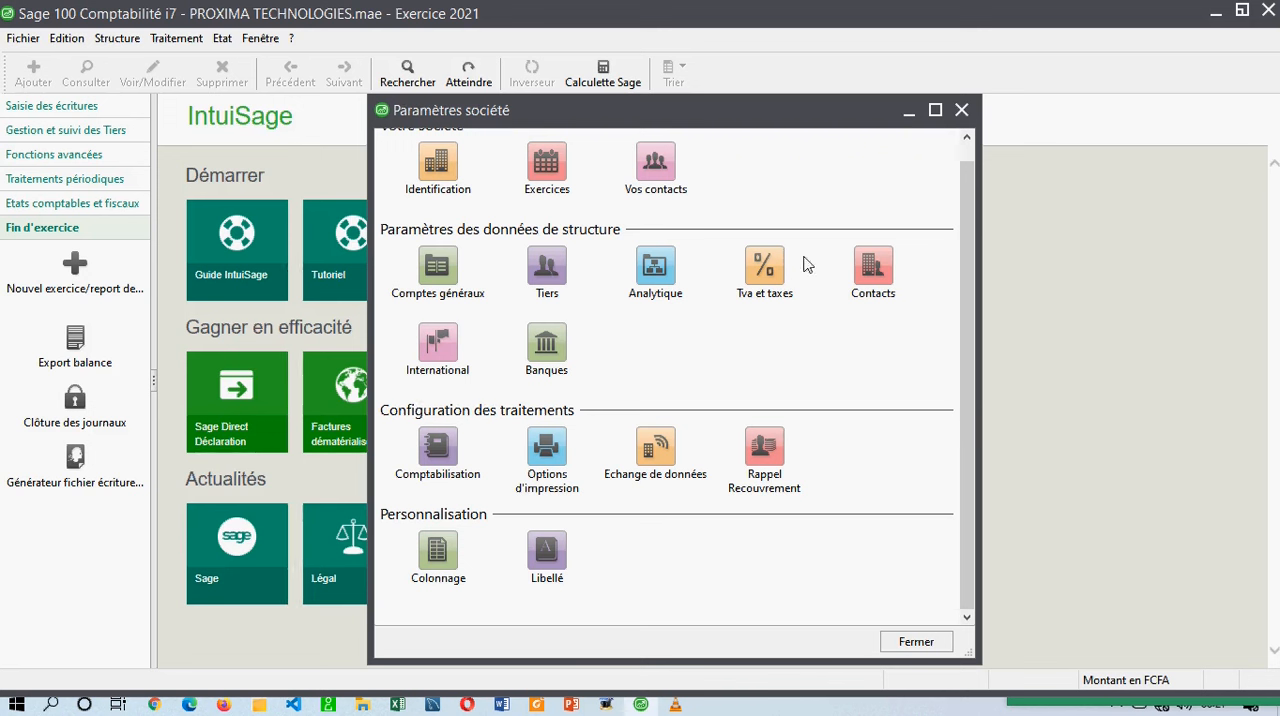
{"action": "left_click", "coordinate": [962, 110]}
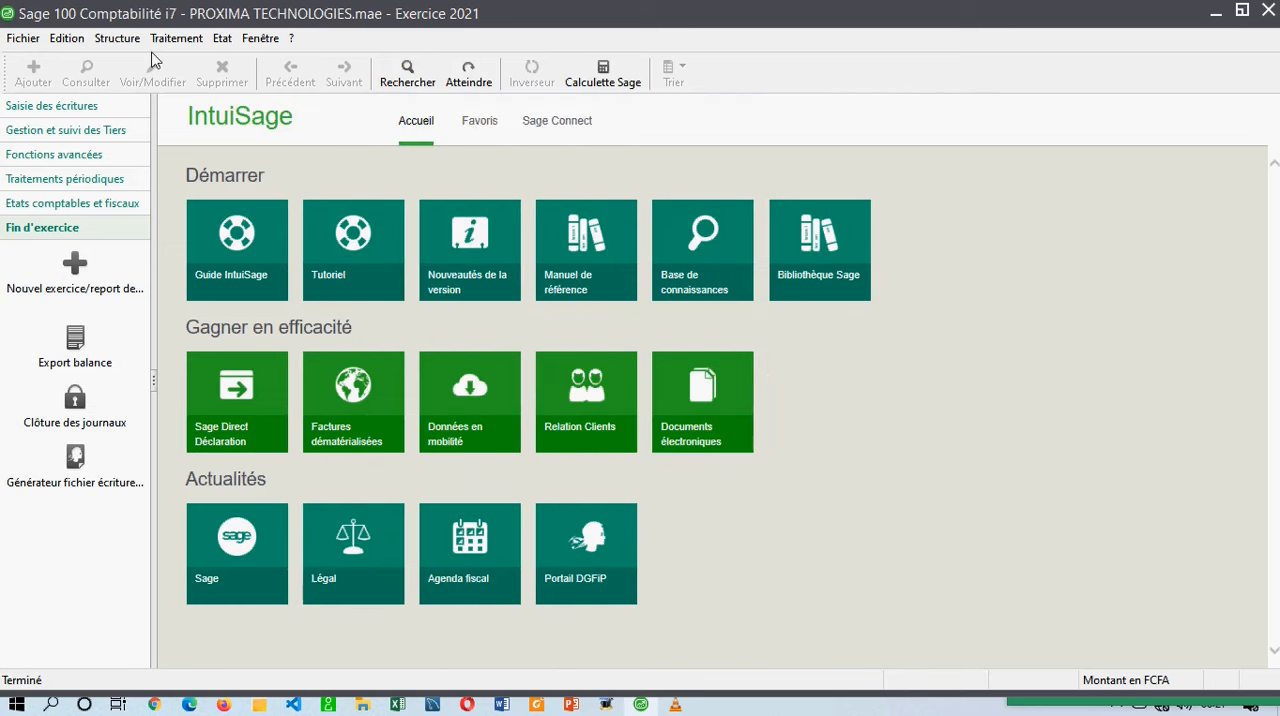
{"action": "left_click", "coordinate": [22, 39]}
{"action": "left_click", "coordinate": [80, 155]}
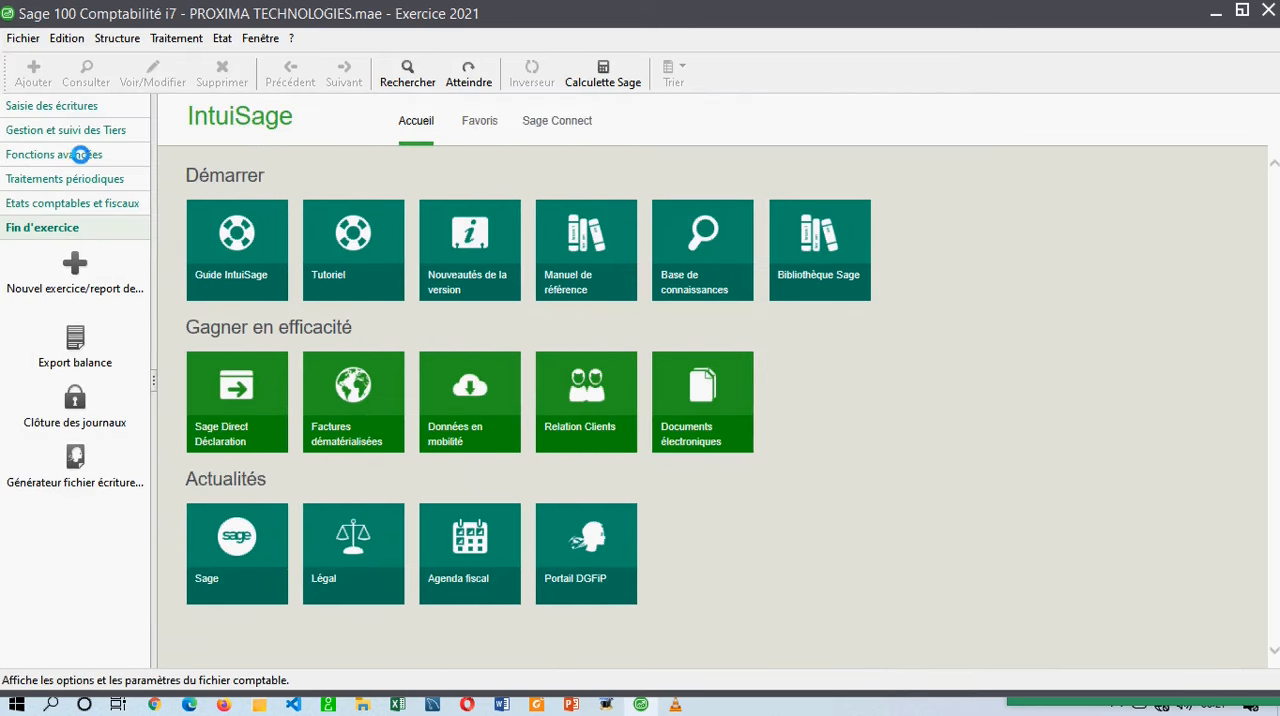
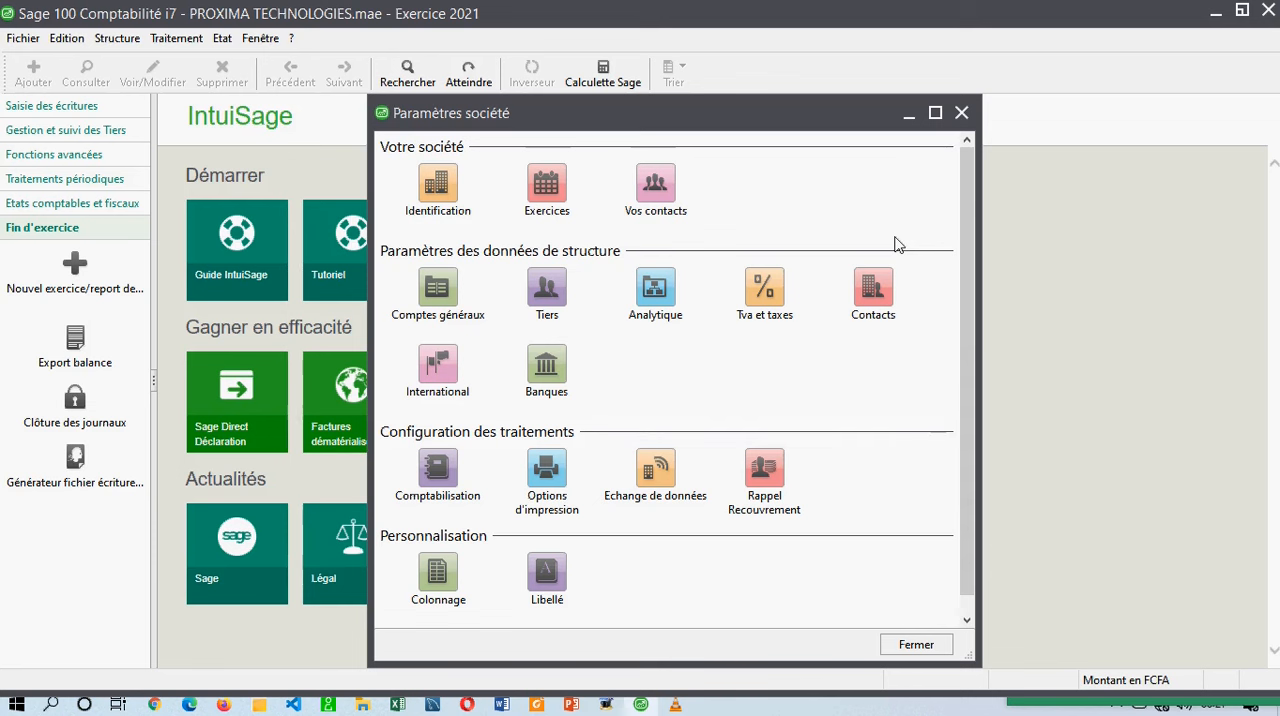
Close the company parameters and look over the entry shortcuts and the editing, structure and processing commands.
{"action": "left_click", "coordinate": [961, 113]}
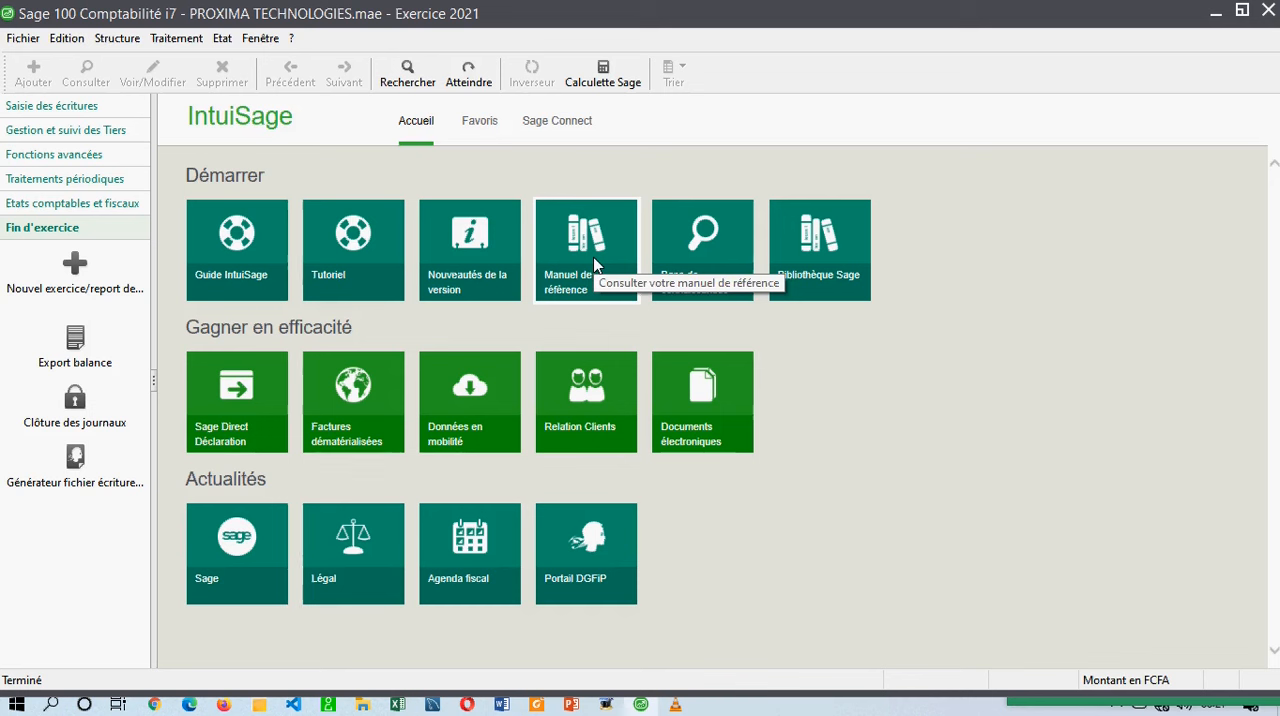
{"action": "left_click", "coordinate": [70, 106]}
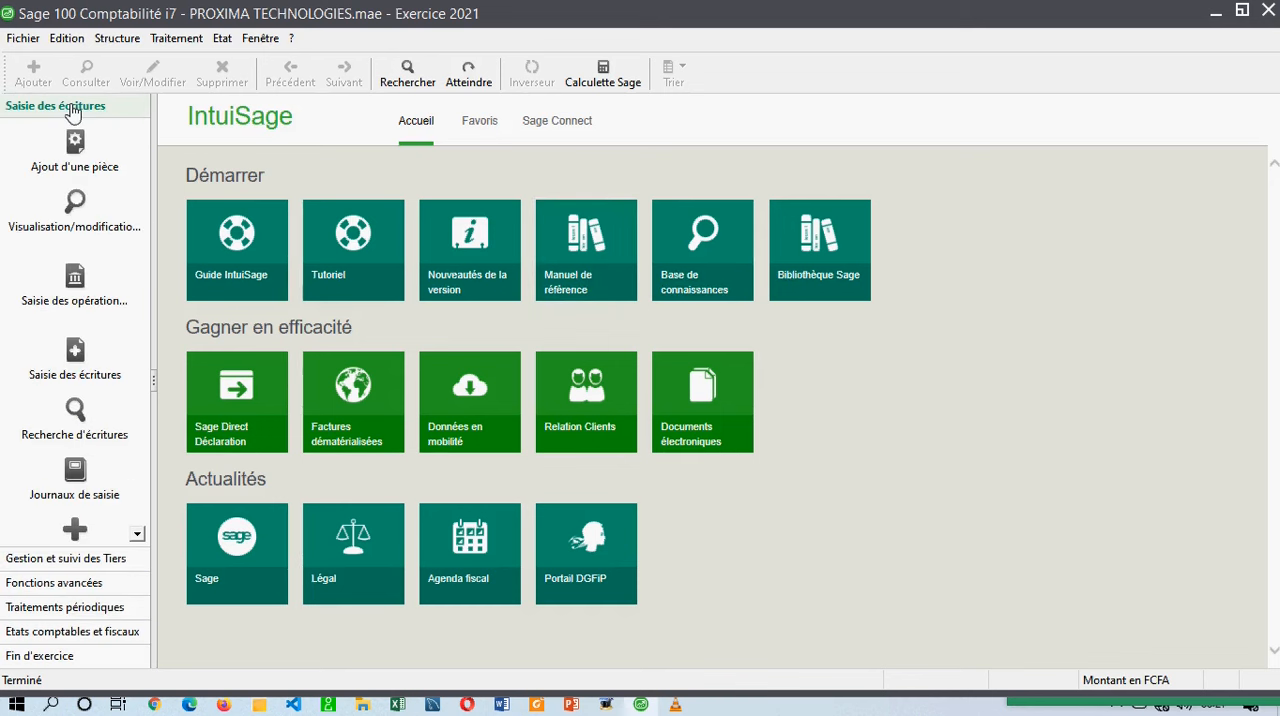
{"action": "left_click", "coordinate": [68, 40]}
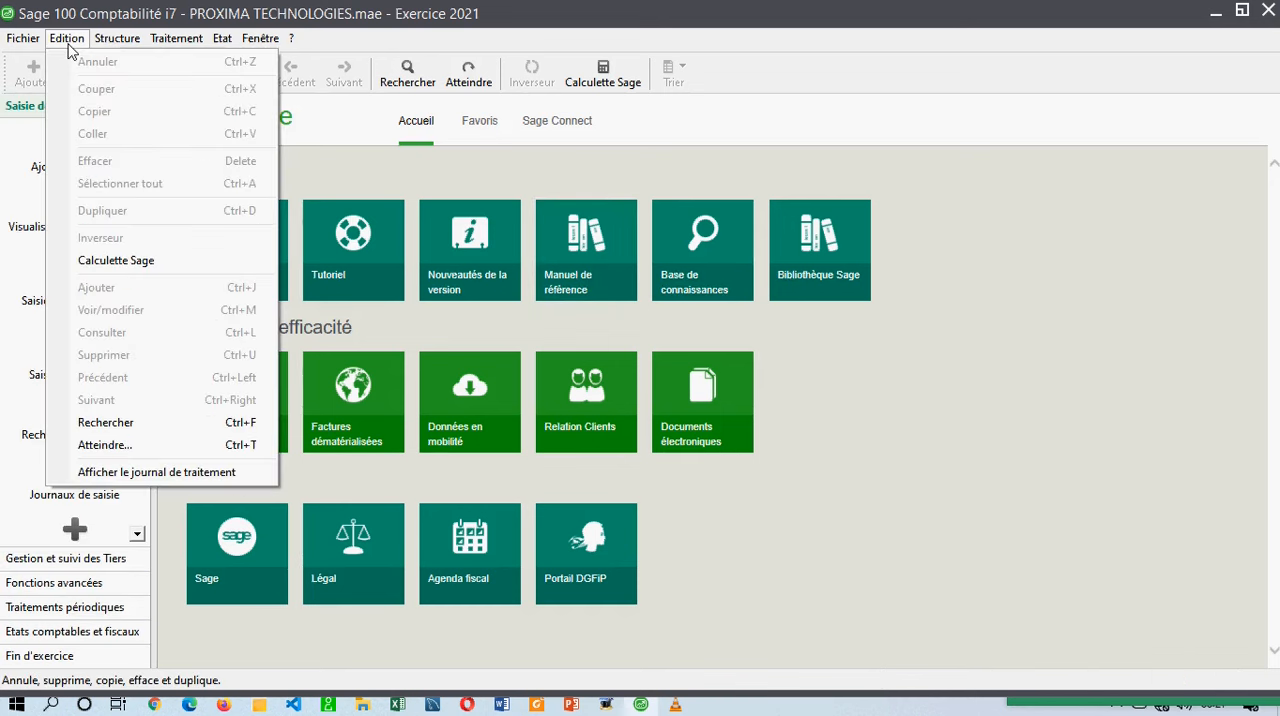
{"action": "mouse_move", "coordinate": [114, 48]}
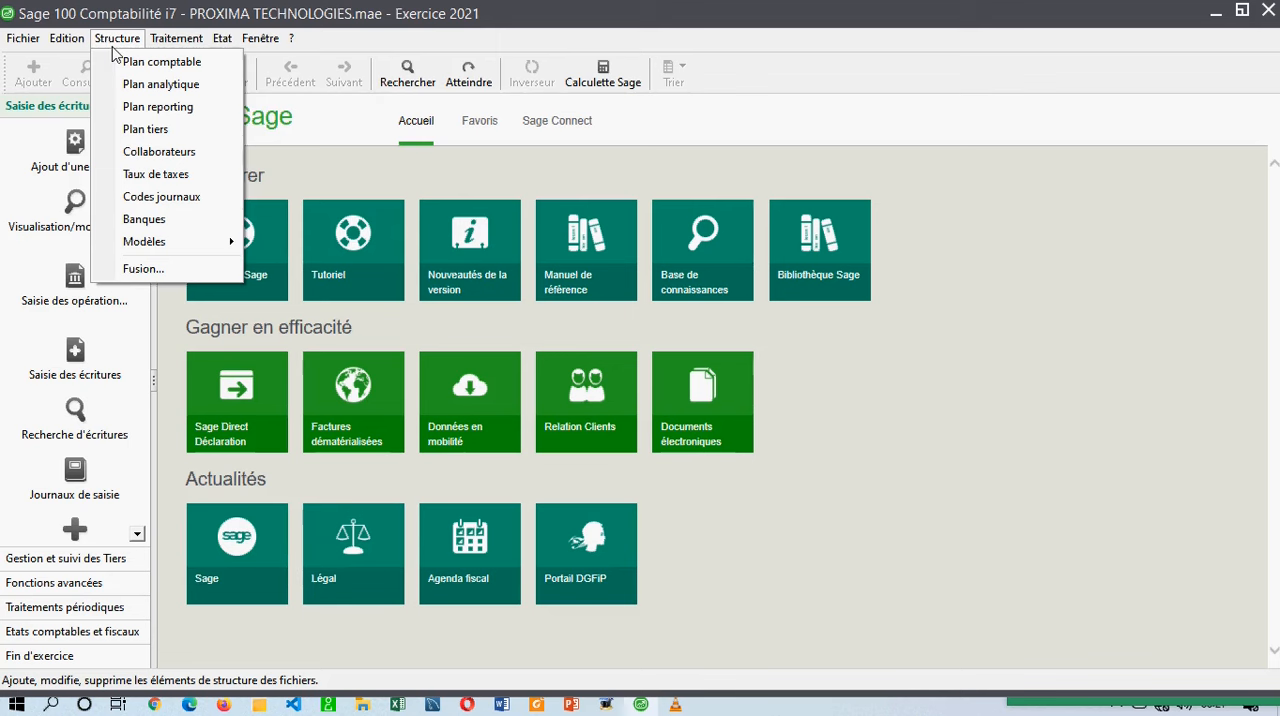
{"action": "mouse_move", "coordinate": [187, 40]}
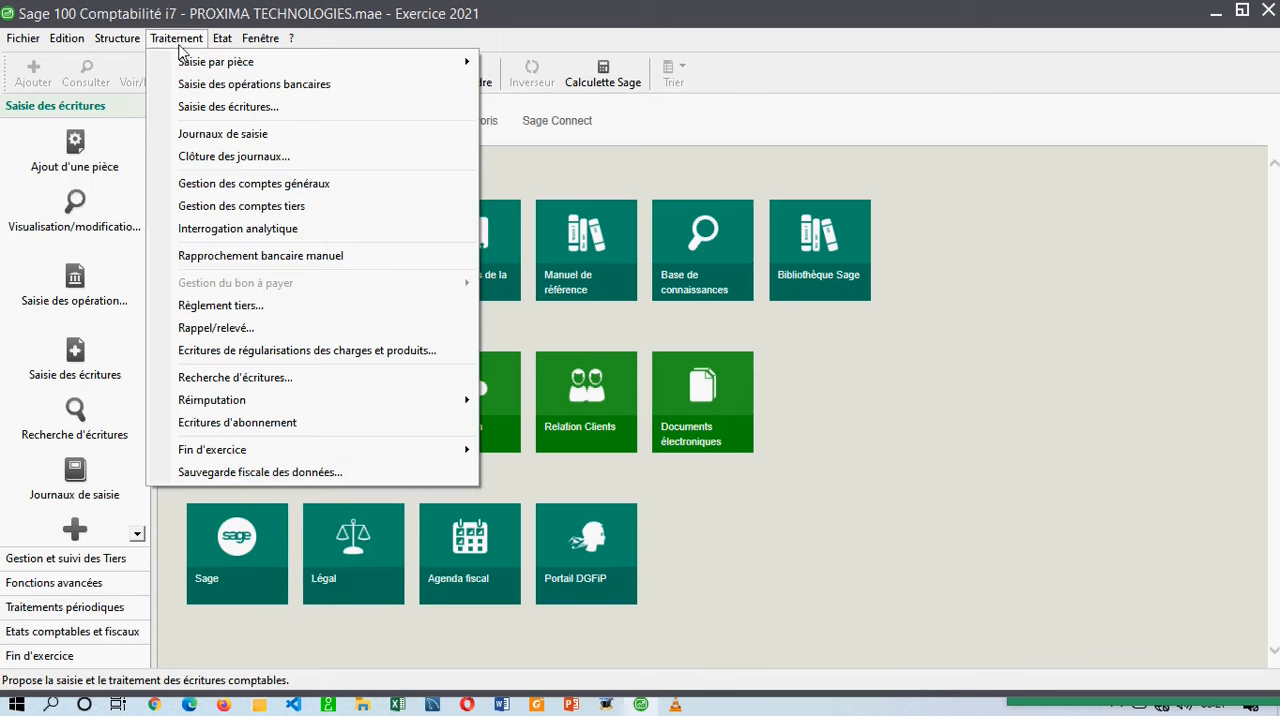
Restore the maximized program window to a smaller size, reposition it, and close the PROXIMA TECHNOLOGIES accounting file.
{"action": "left_click", "coordinate": [506, 14]}
{"action": "left_click_drag", "start_coordinate": [506, 14], "coordinate": [505, 65]}
{"action": "mouse_move", "coordinate": [224, 53]}
{"action": "left_mouse_down"}
{"action": "mouse_move", "coordinate": [273, 47]}
{"action": "mouse_move", "coordinate": [219, 43]}
{"action": "left_mouse_up"}
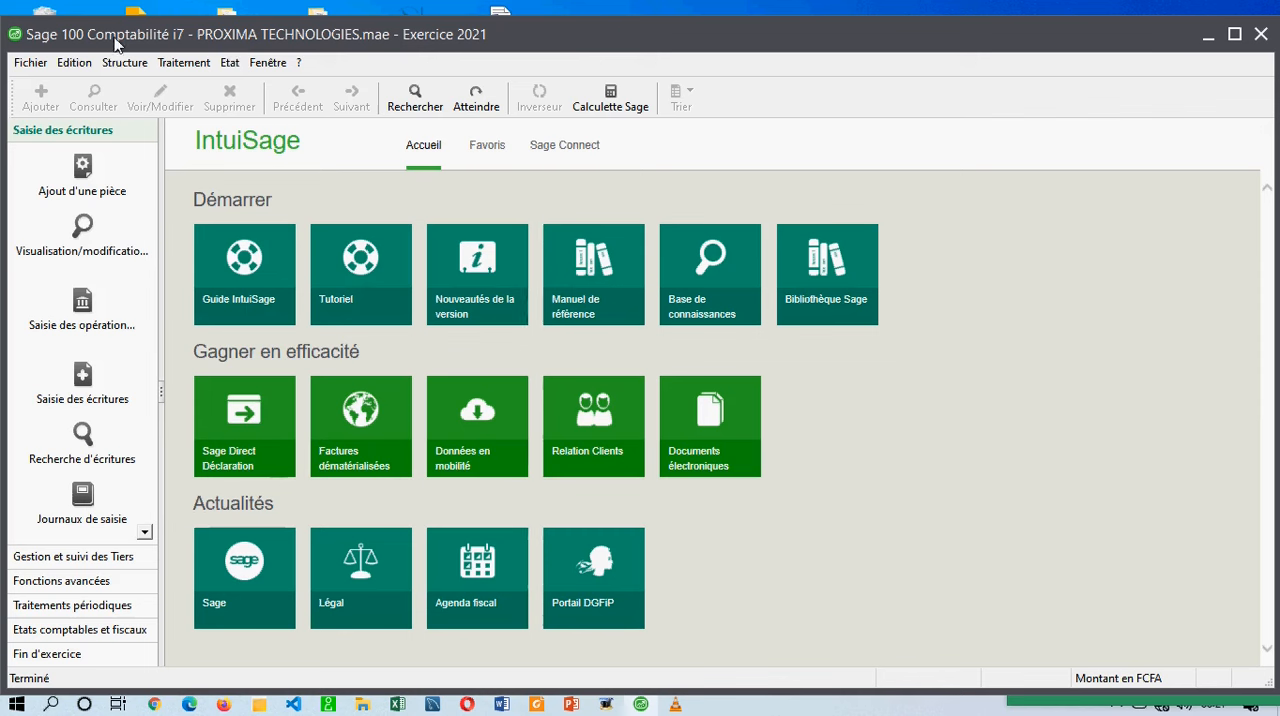
{"action": "left_click", "coordinate": [30, 62]}
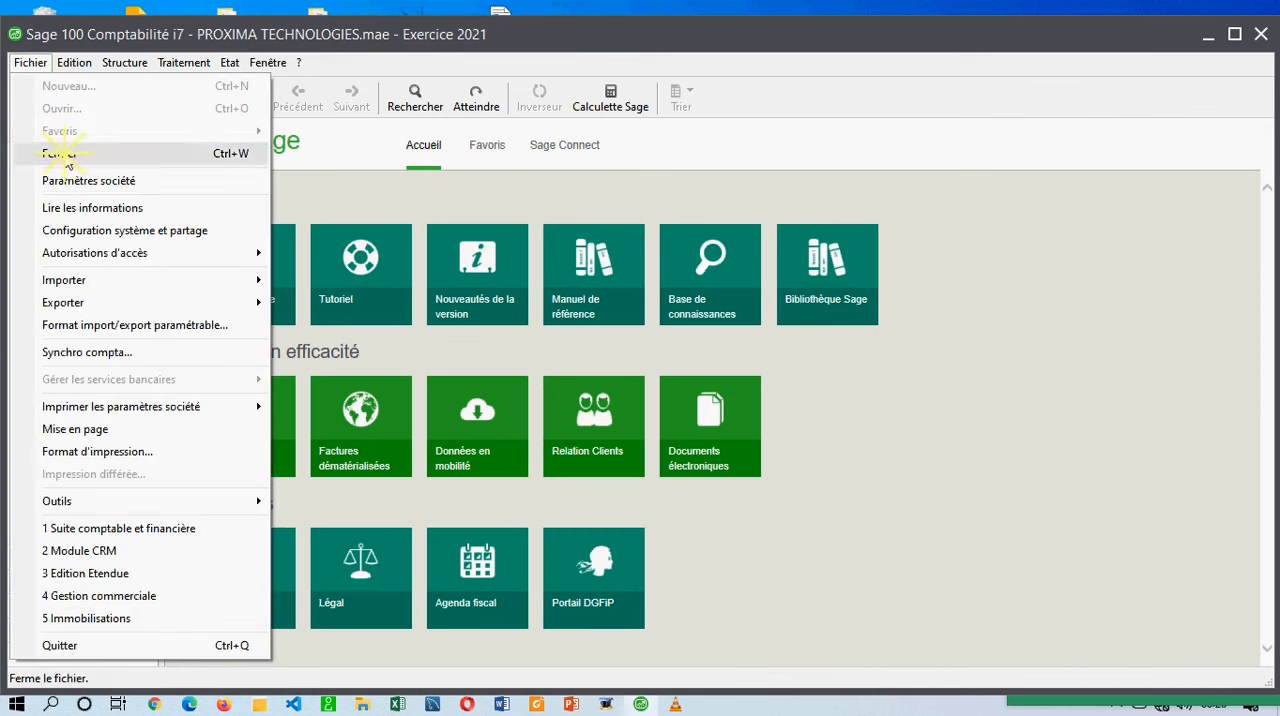
{"action": "left_click", "coordinate": [60, 152]}
Start a new accounting file for the company alpha sarl, keeping the proposed fiscal year dates and account lengths.
{"action": "left_click", "coordinate": [35, 60]}
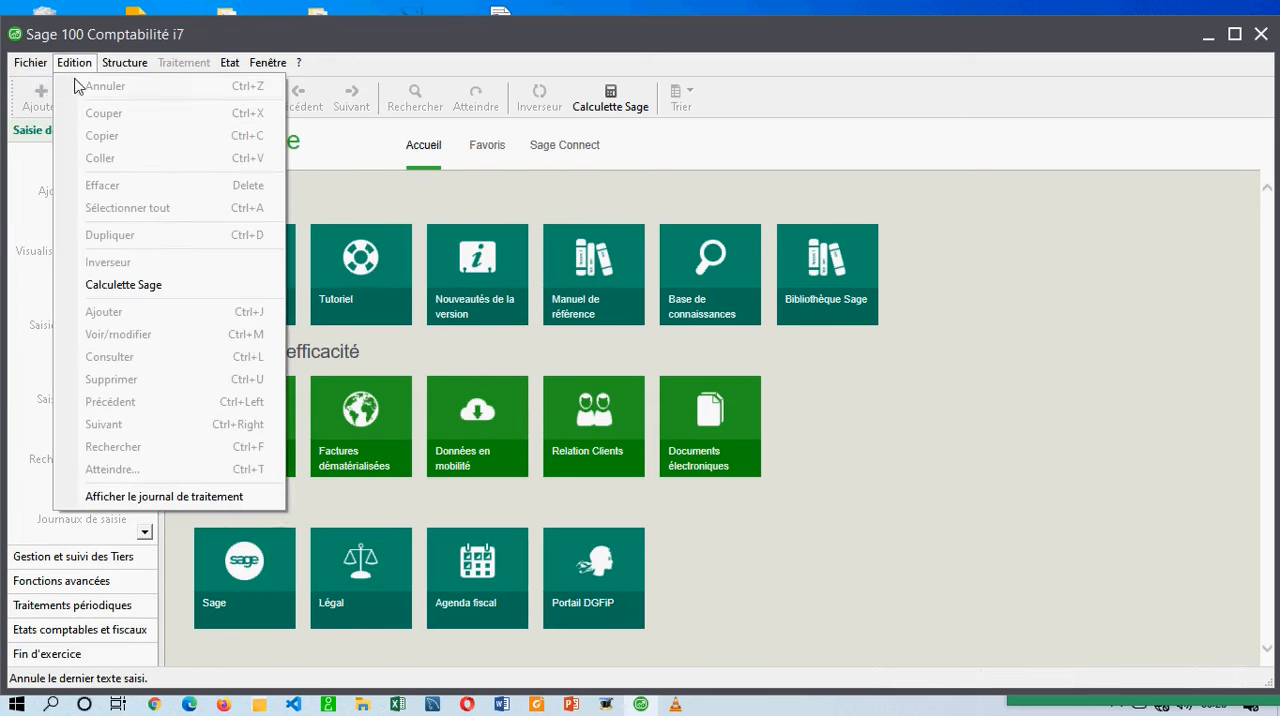
{"action": "left_click", "coordinate": [40, 68]}
{"action": "left_click", "coordinate": [30, 62]}
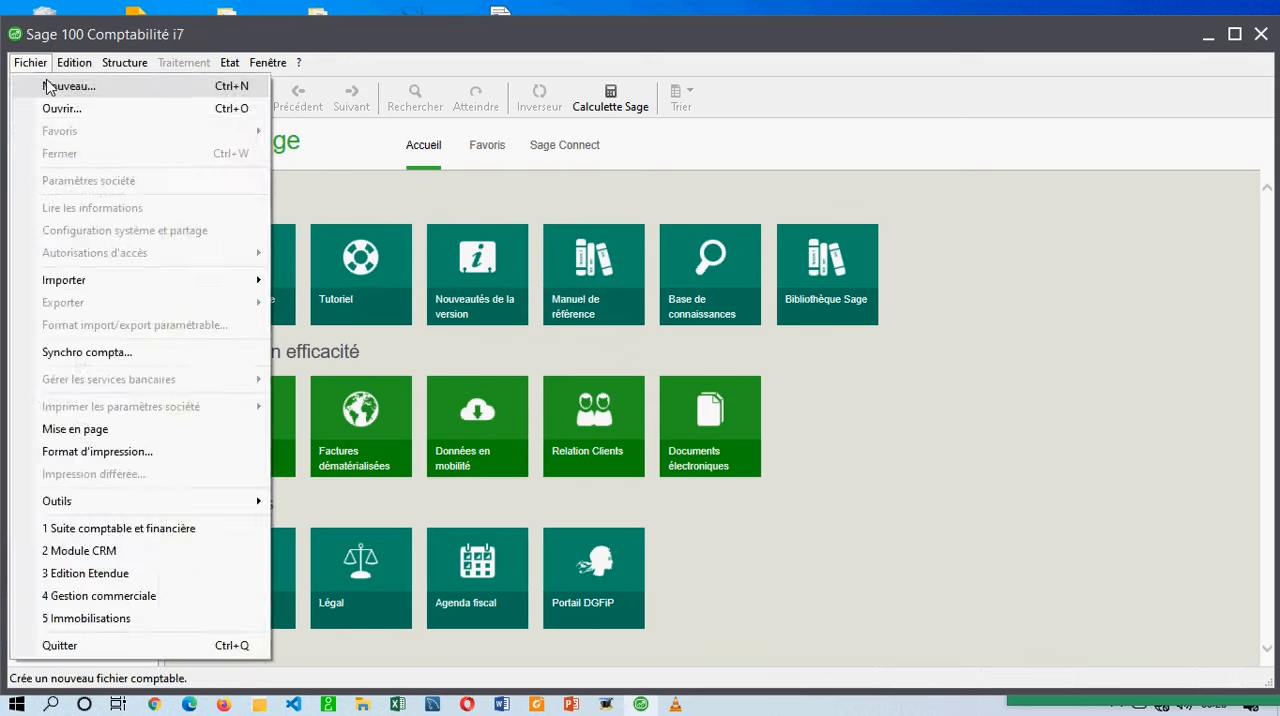
{"action": "left_click", "coordinate": [50, 86]}
{"action": "type", "text": "a"}
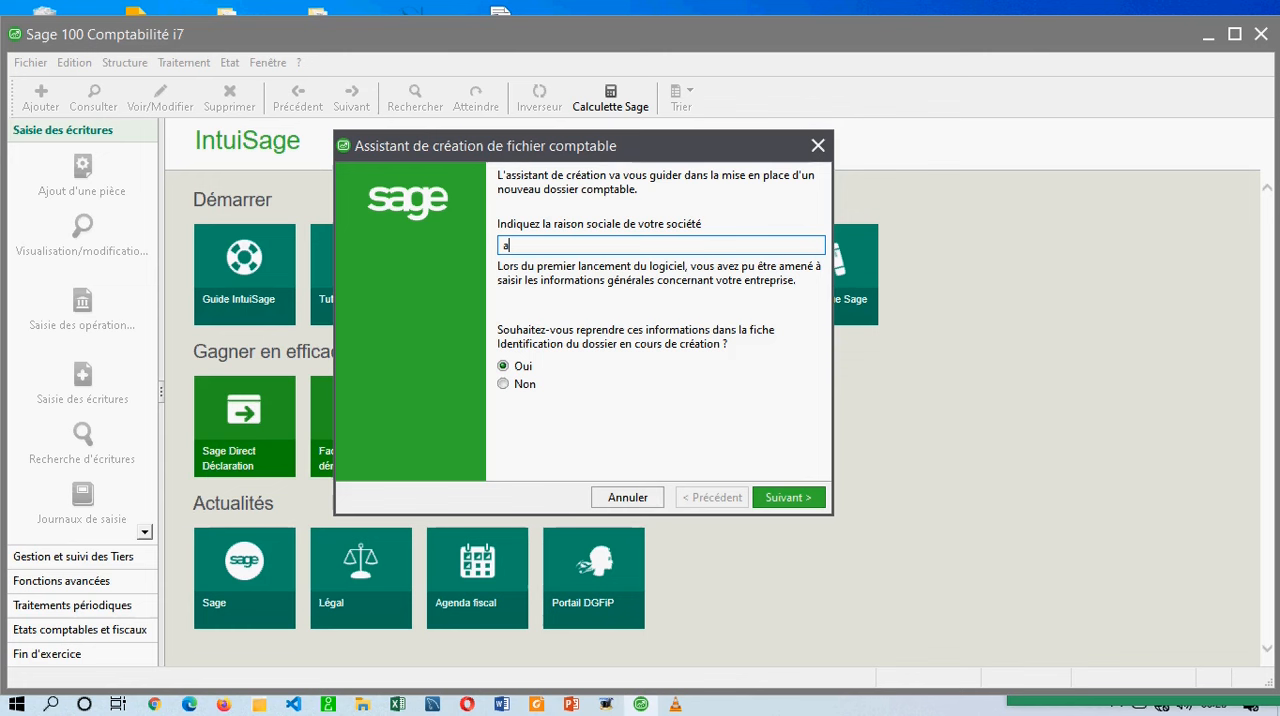
{"action": "type", "text": "lpha sarl"}
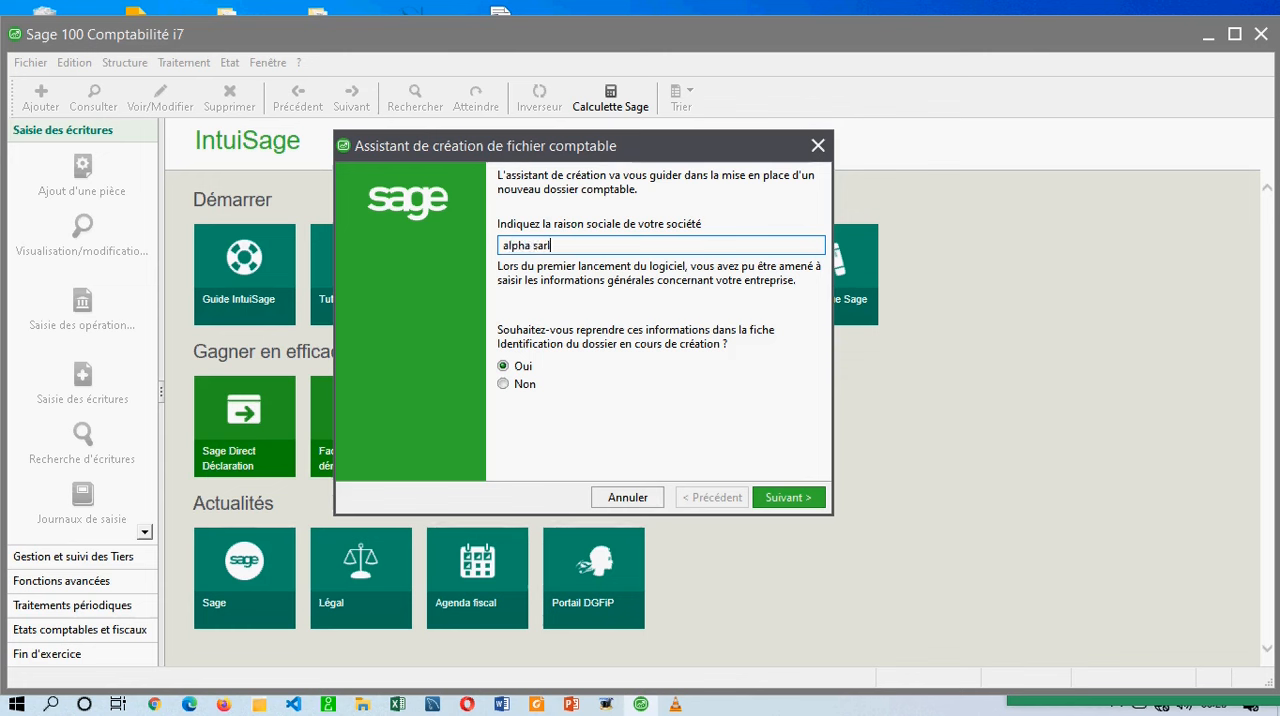
{"action": "left_click", "coordinate": [789, 497]}
{"action": "left_click", "coordinate": [791, 497]}
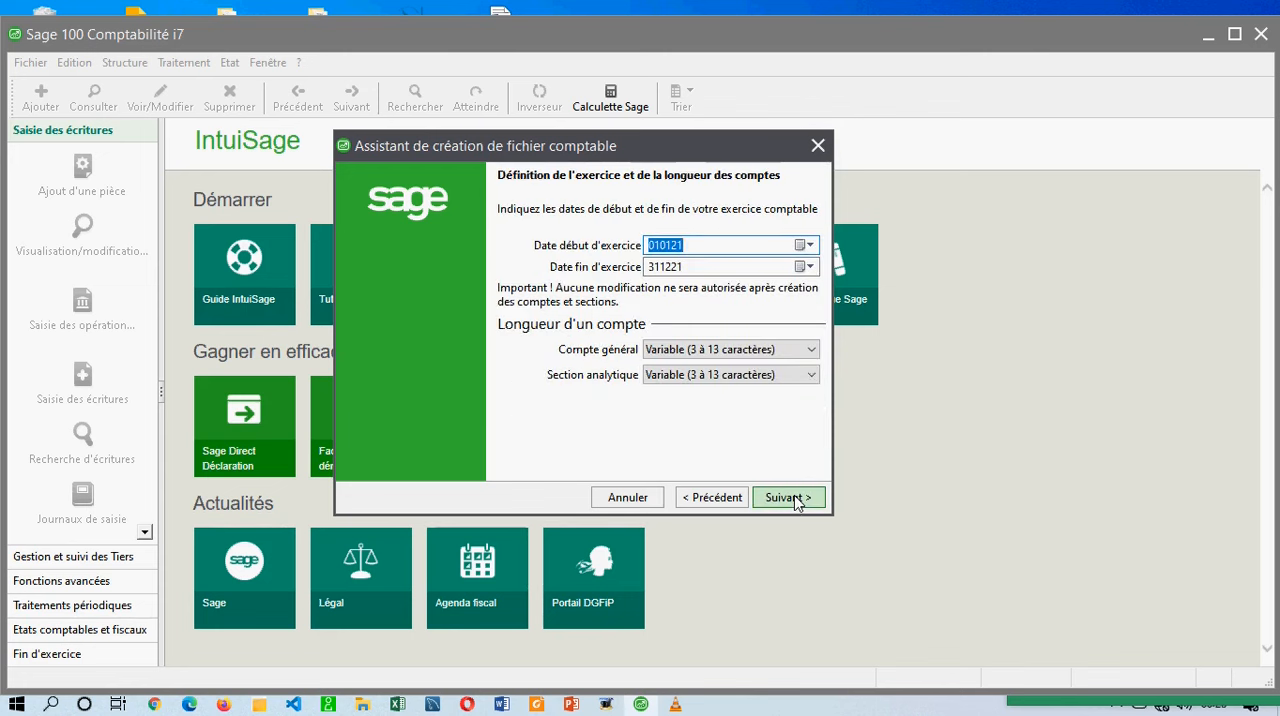
{"action": "left_click", "coordinate": [783, 498]}
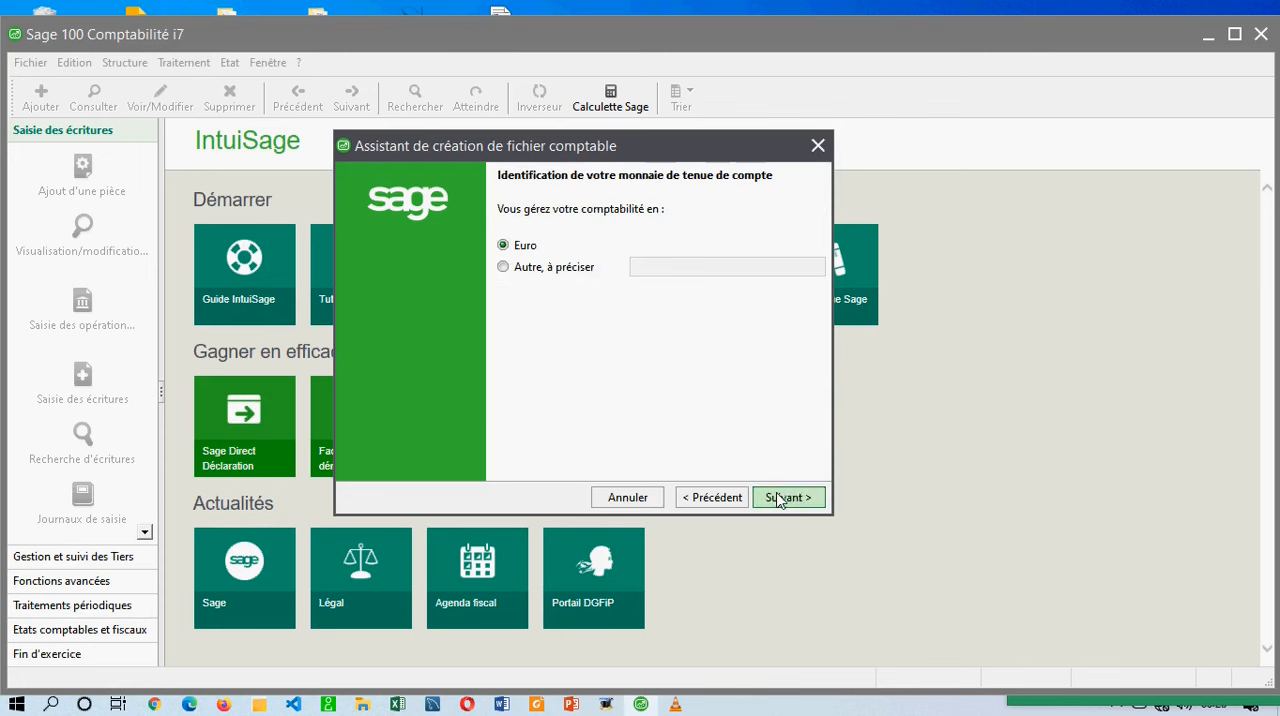
Choose a bookkeeping currency other than the euro, specify it as xaf, and continue to its characteristics.
{"action": "left_click", "coordinate": [572, 267]}
{"action": "left_click", "coordinate": [640, 267]}
{"action": "type", "text": "xaf"}
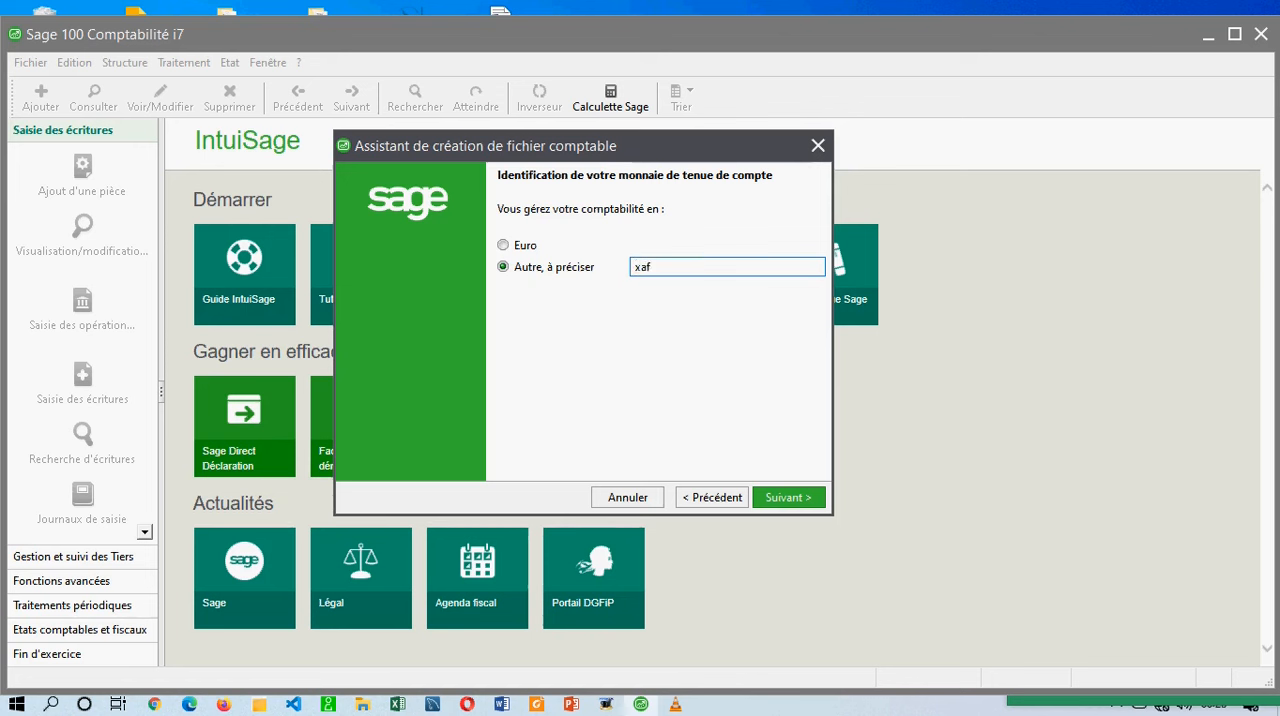
{"action": "left_click", "coordinate": [786, 498]}
Define the currency with ISO code XAF, symbol FCFA and 0 decimals, and continue the creation assistant.
{"action": "left_click", "coordinate": [592, 418]}
{"action": "type", "text": "XAF"}
{"action": "key", "text": "Tab"}
{"action": "type", "text": "FCFA"}
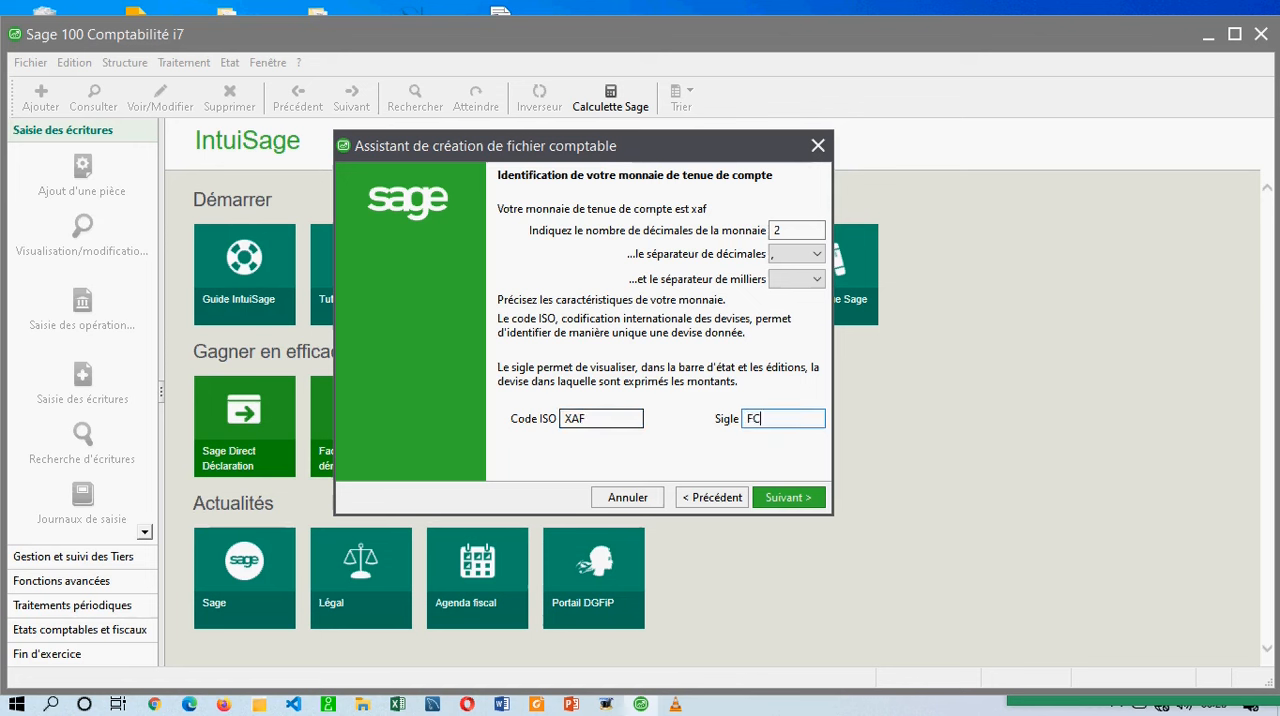
{"action": "double_click", "coordinate": [797, 230]}
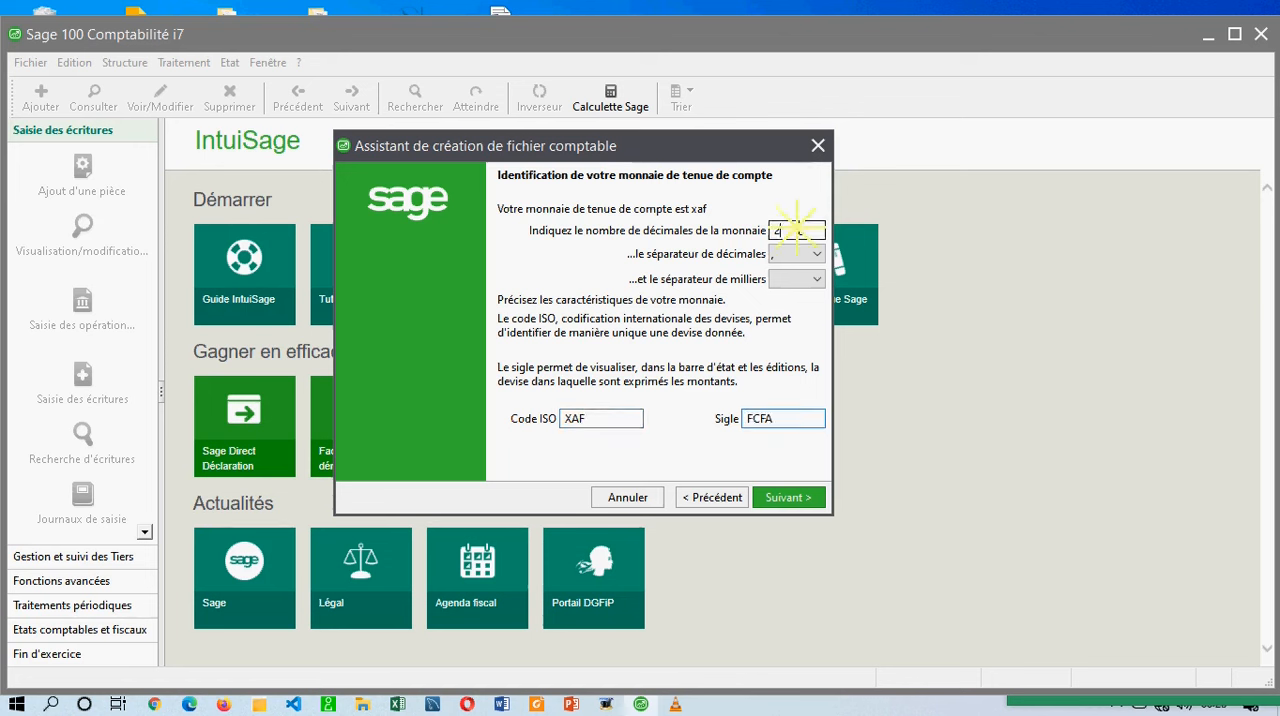
{"action": "type", "text": "0"}
{"action": "left_click", "coordinate": [783, 497]}
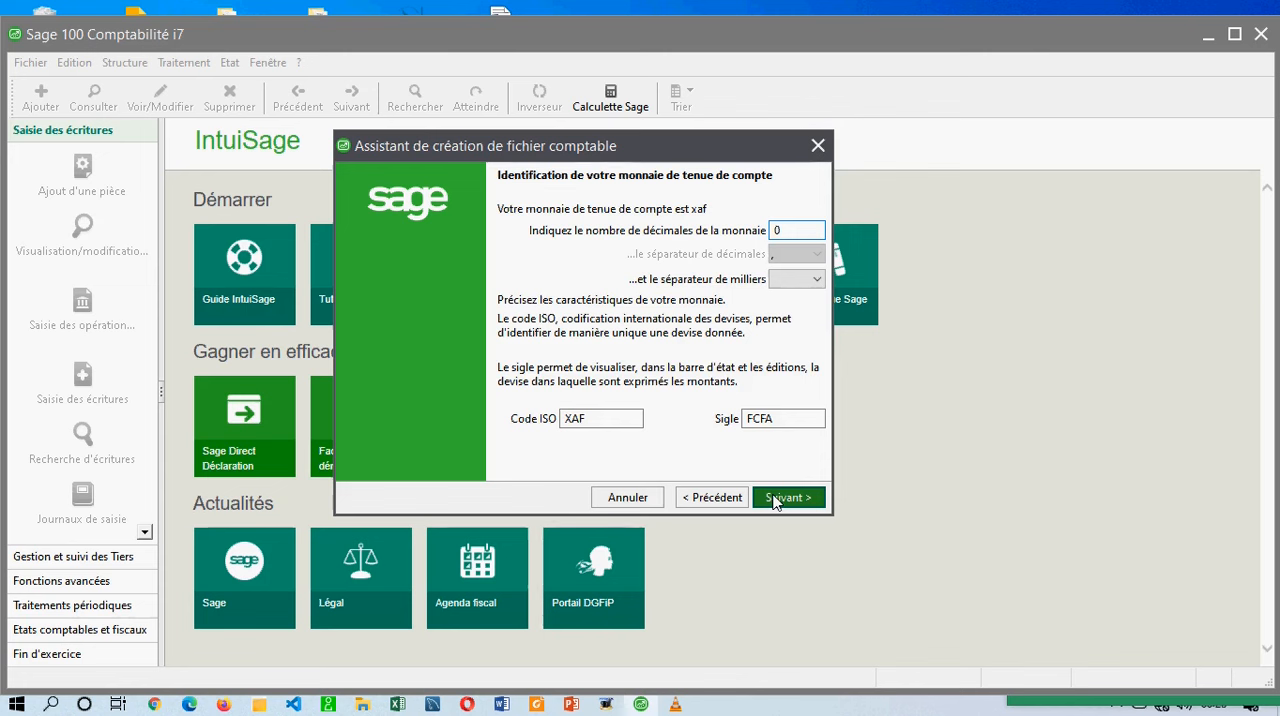
Save the new accounting file as ALPHA SARL in the COMPTA folder and finish the creation assistant.
{"action": "left_click", "coordinate": [614, 394]}
{"action": "left_click", "coordinate": [785, 492]}
{"action": "left_click", "coordinate": [762, 298]}
{"action": "type", "text": "ALPHA SARL"}
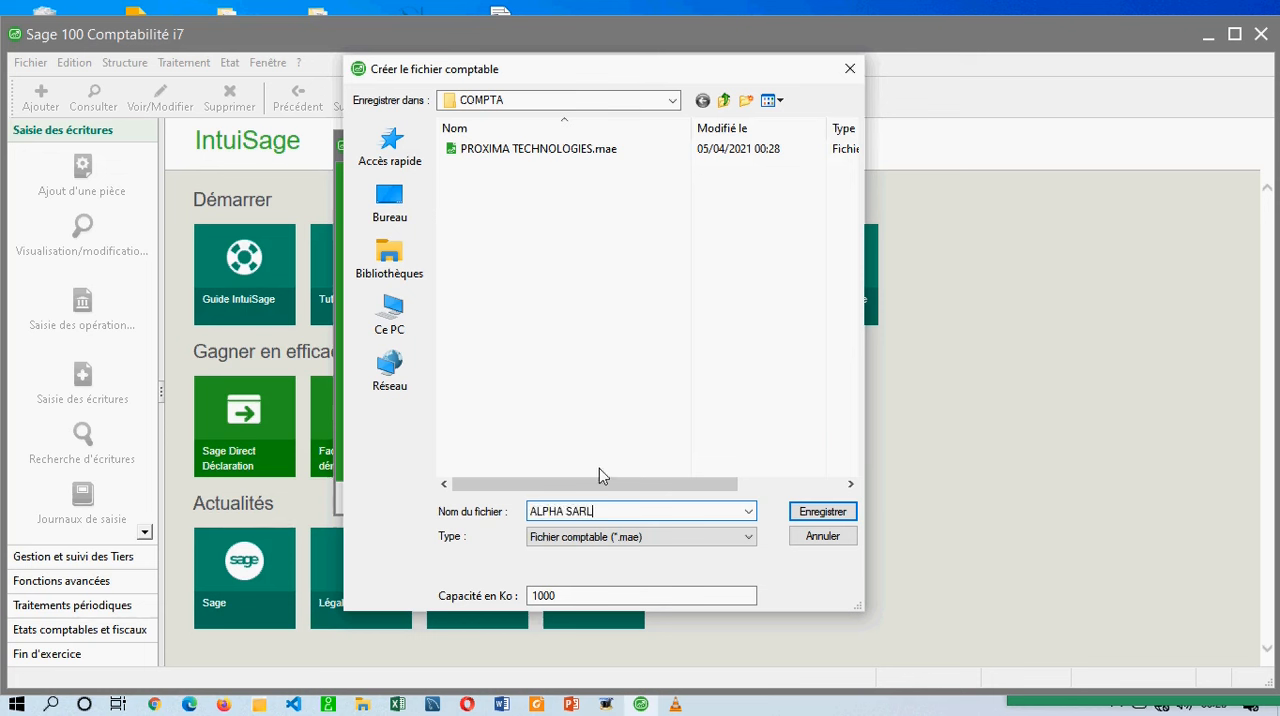
{"action": "left_click", "coordinate": [836, 518]}
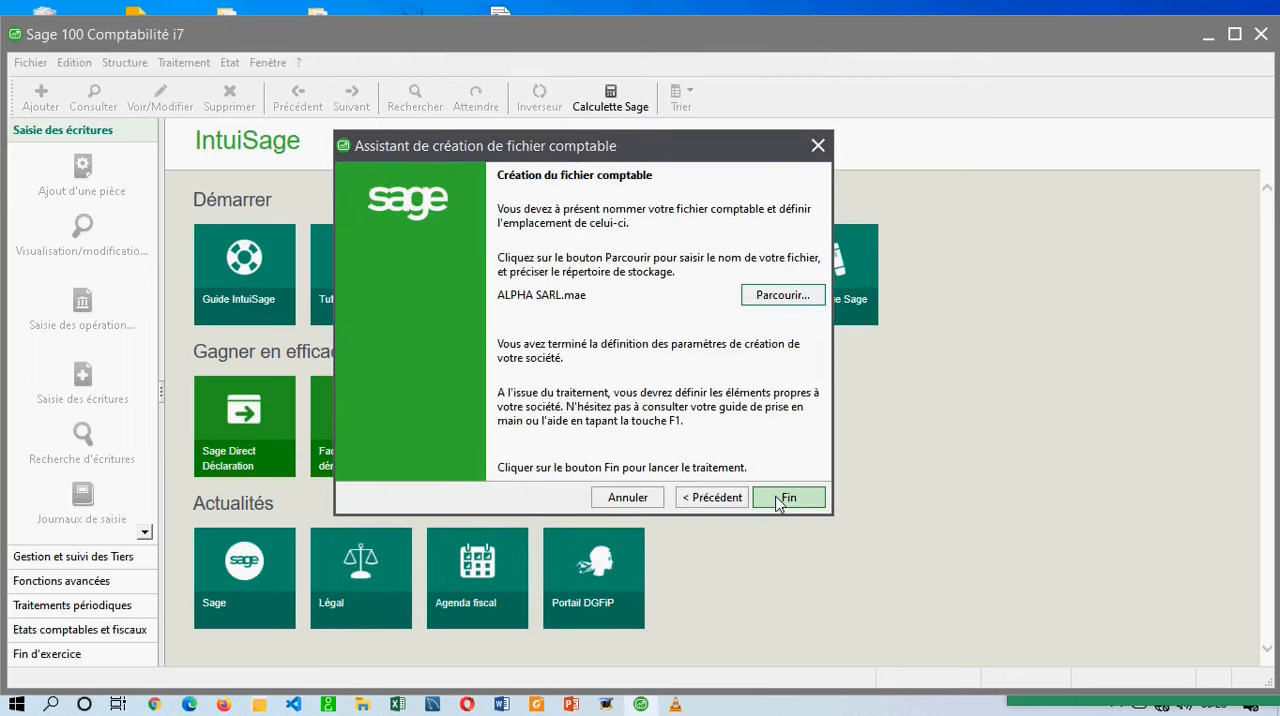
{"action": "left_click", "coordinate": [787, 497]}
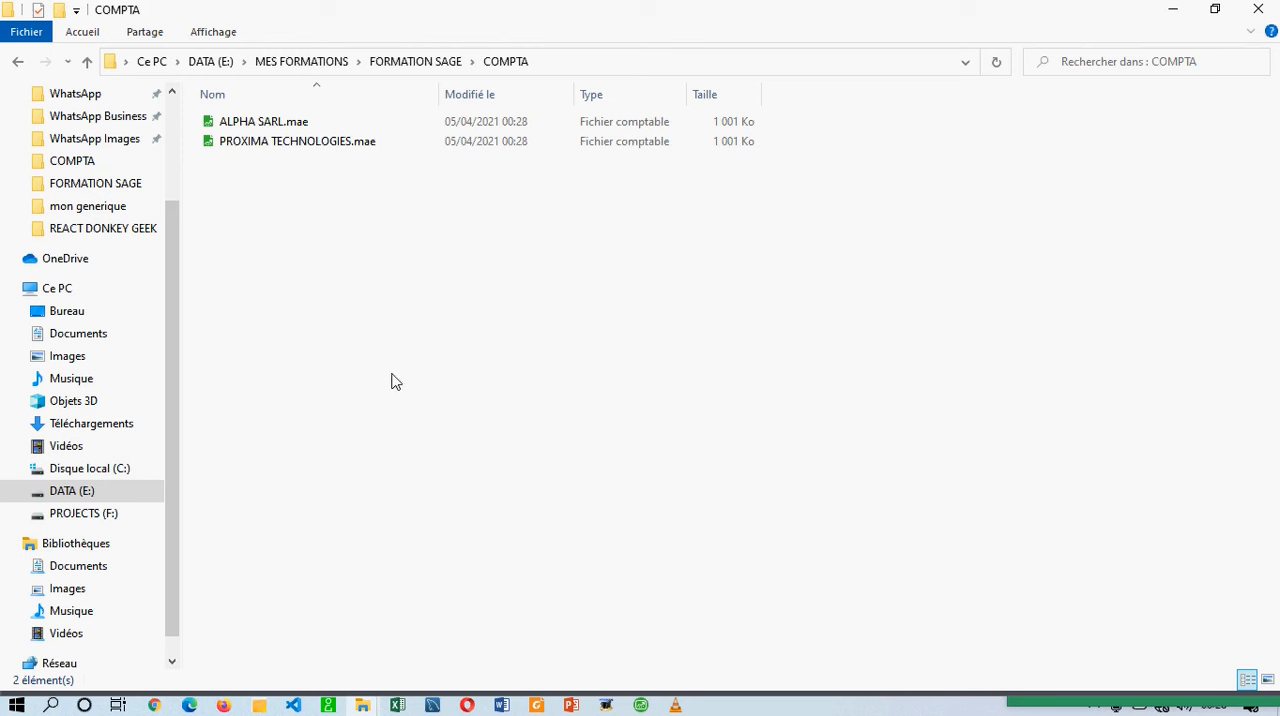
Switch to File Explorer and examine the accounting files in the COMPTA folder, checking back briefly on the company identification in Sage 100 Comptabilité.
{"action": "left_click_drag", "start_coordinate": [320, 316], "coordinate": [282, 102]}
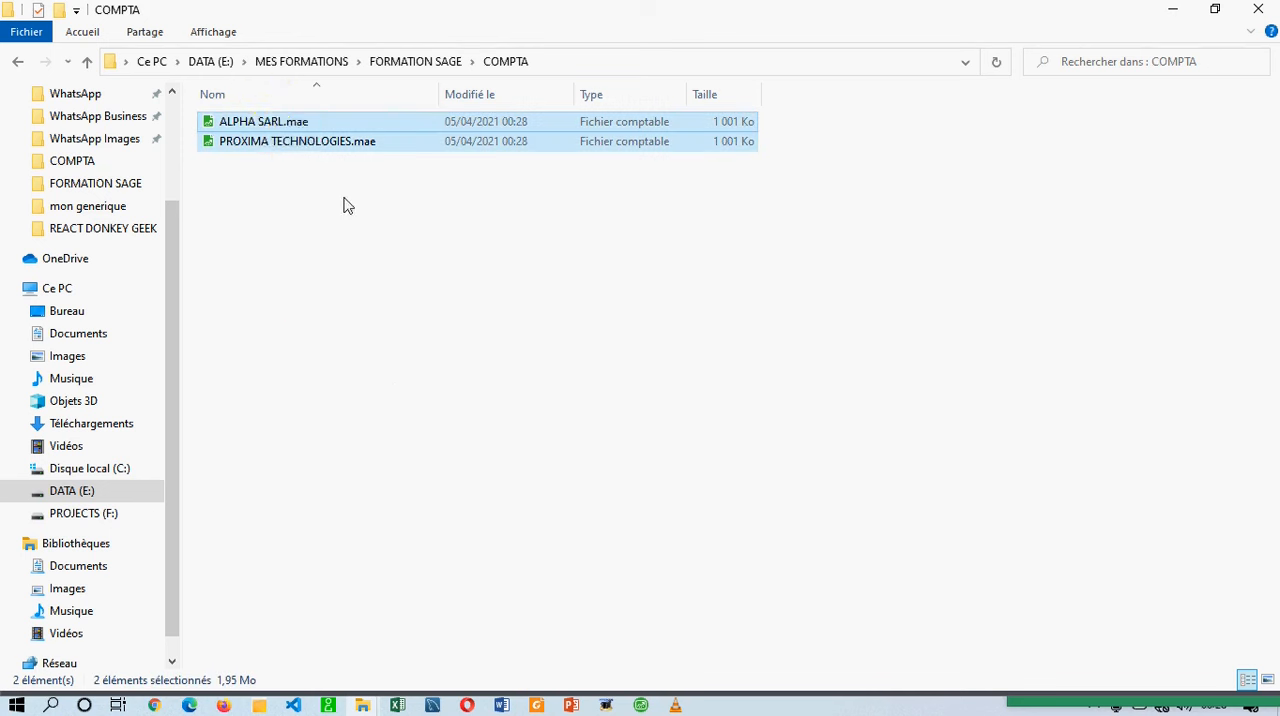
{"action": "left_click", "coordinate": [393, 203]}
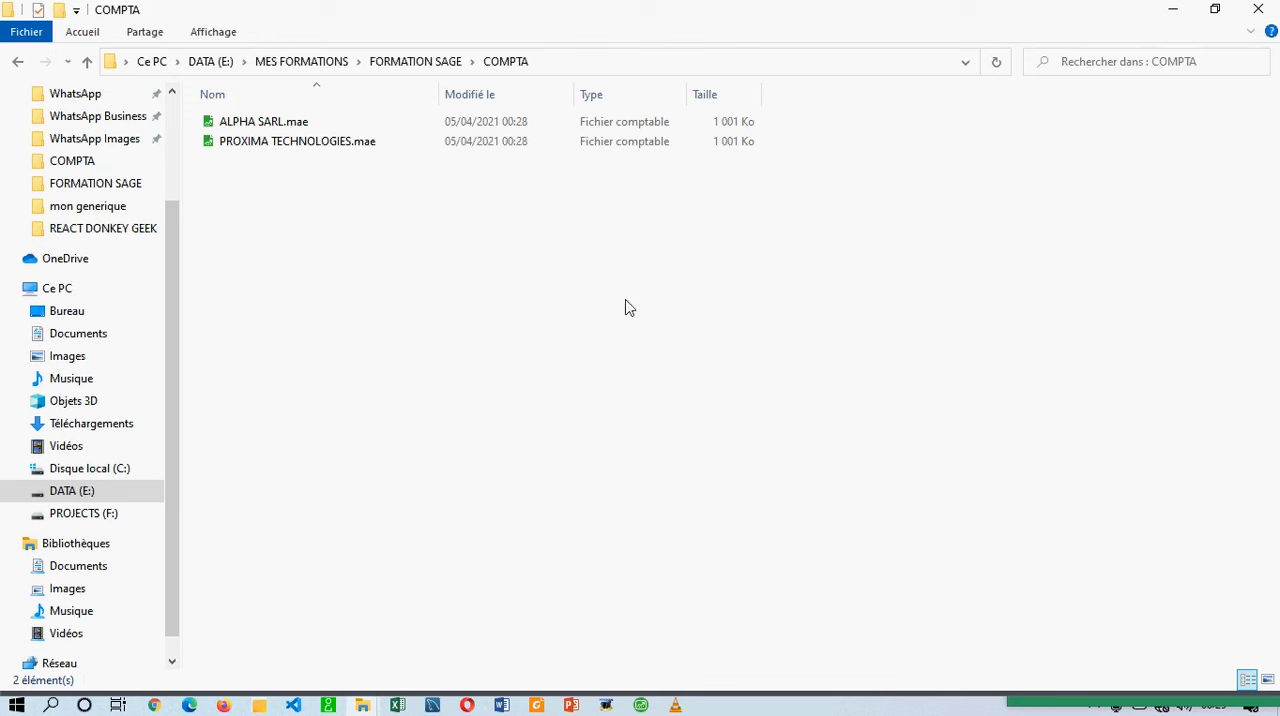
{"action": "left_click_drag", "start_coordinate": [317, 203], "coordinate": [300, 112]}
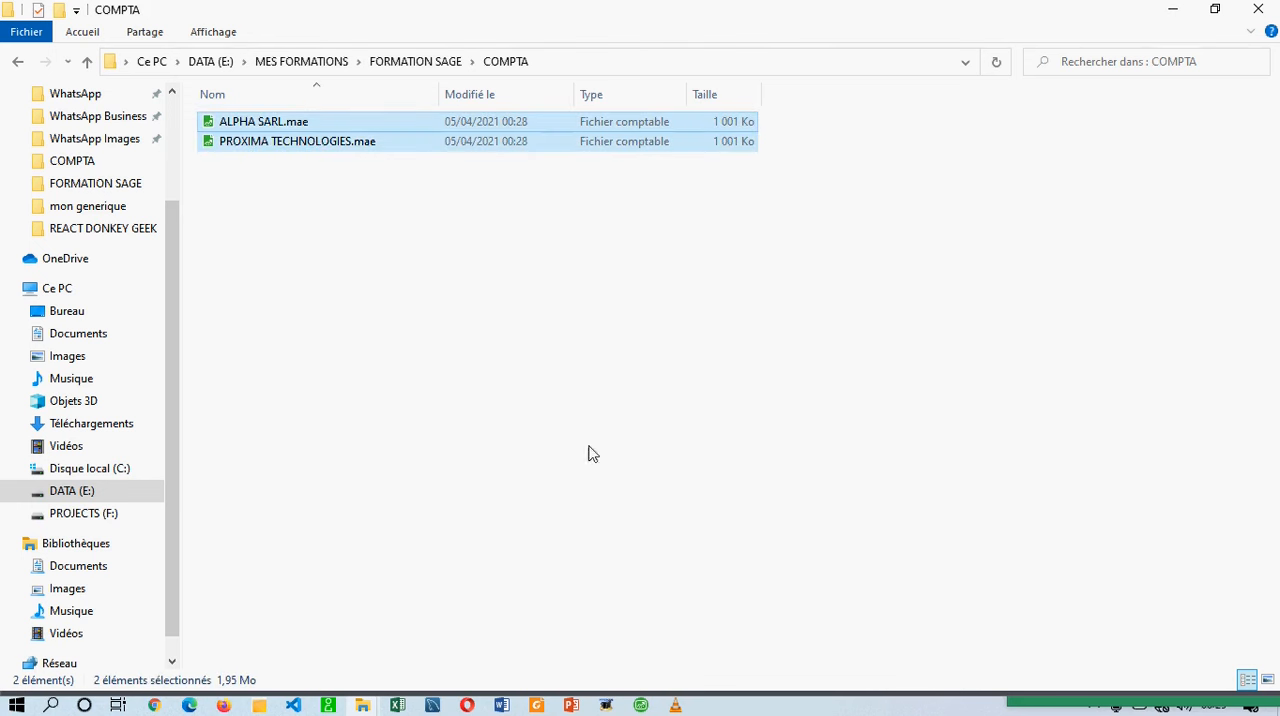
{"action": "left_click", "coordinate": [641, 706]}
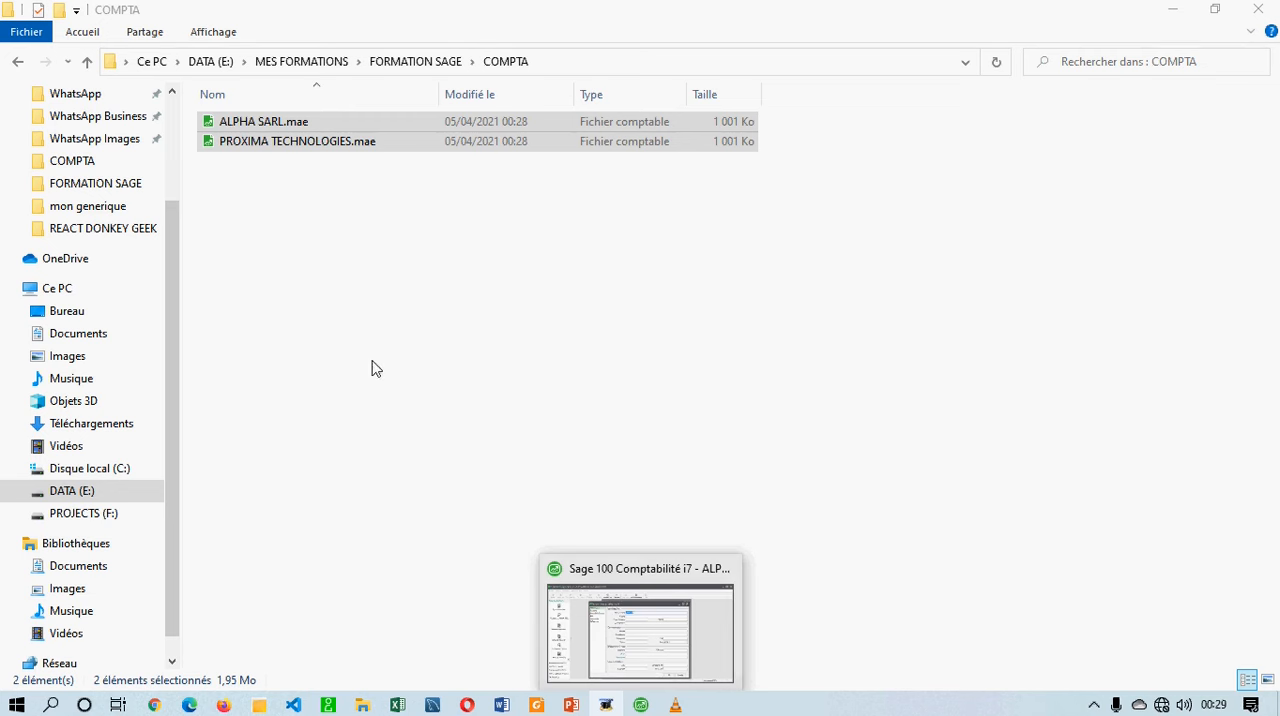
{"action": "left_click", "coordinate": [641, 706]}
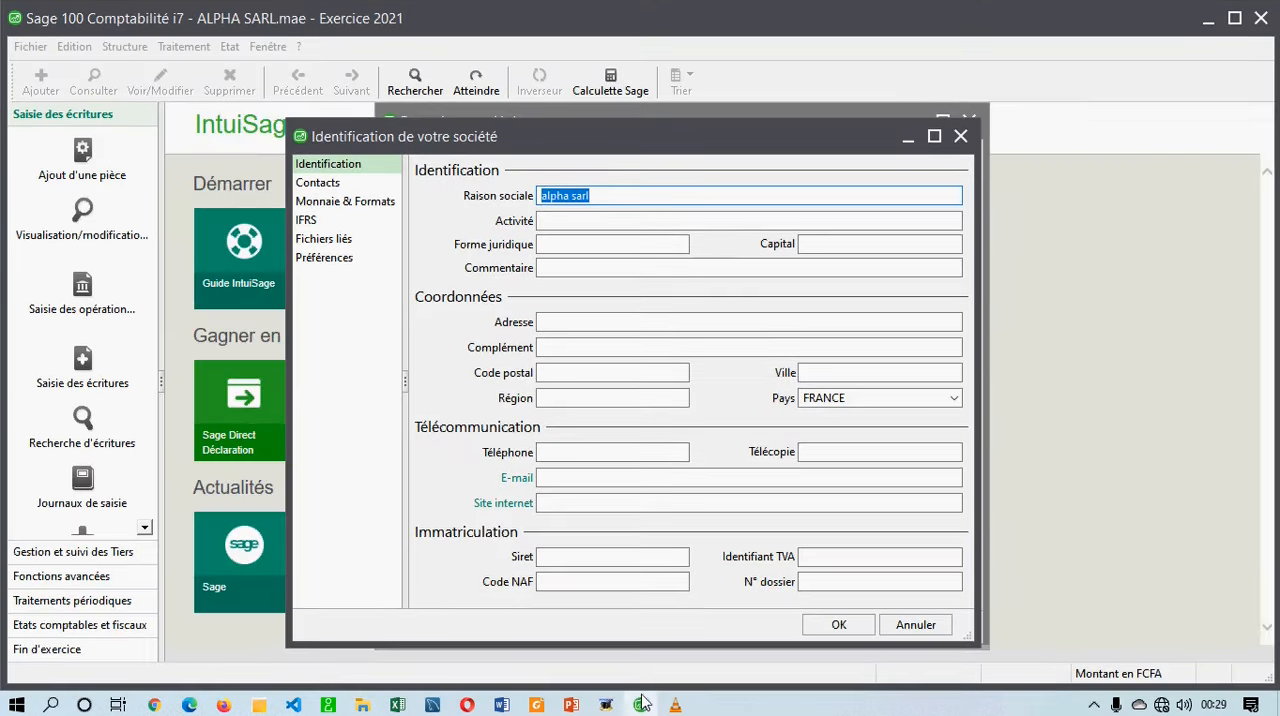
{"action": "left_click", "coordinate": [641, 706]}
{"action": "left_click_drag", "start_coordinate": [277, 251], "coordinate": [266, 90]}
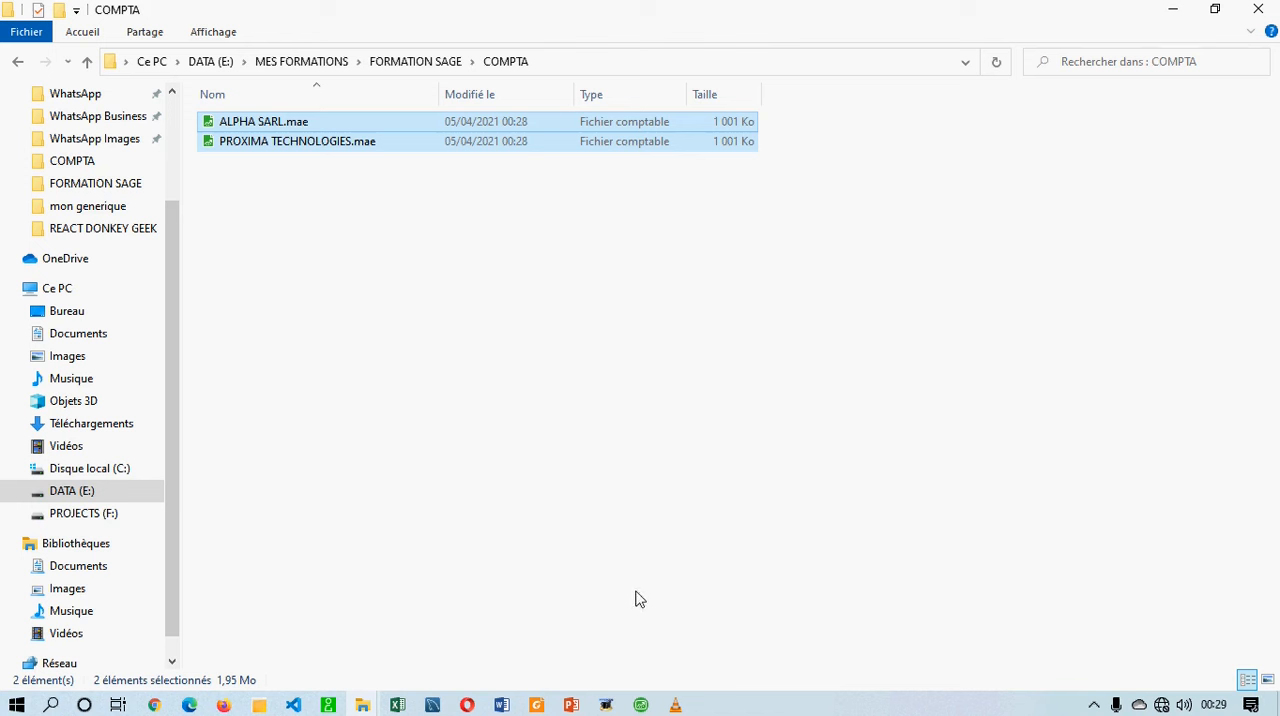
{"action": "left_click_drag", "start_coordinate": [304, 208], "coordinate": [321, 97]}
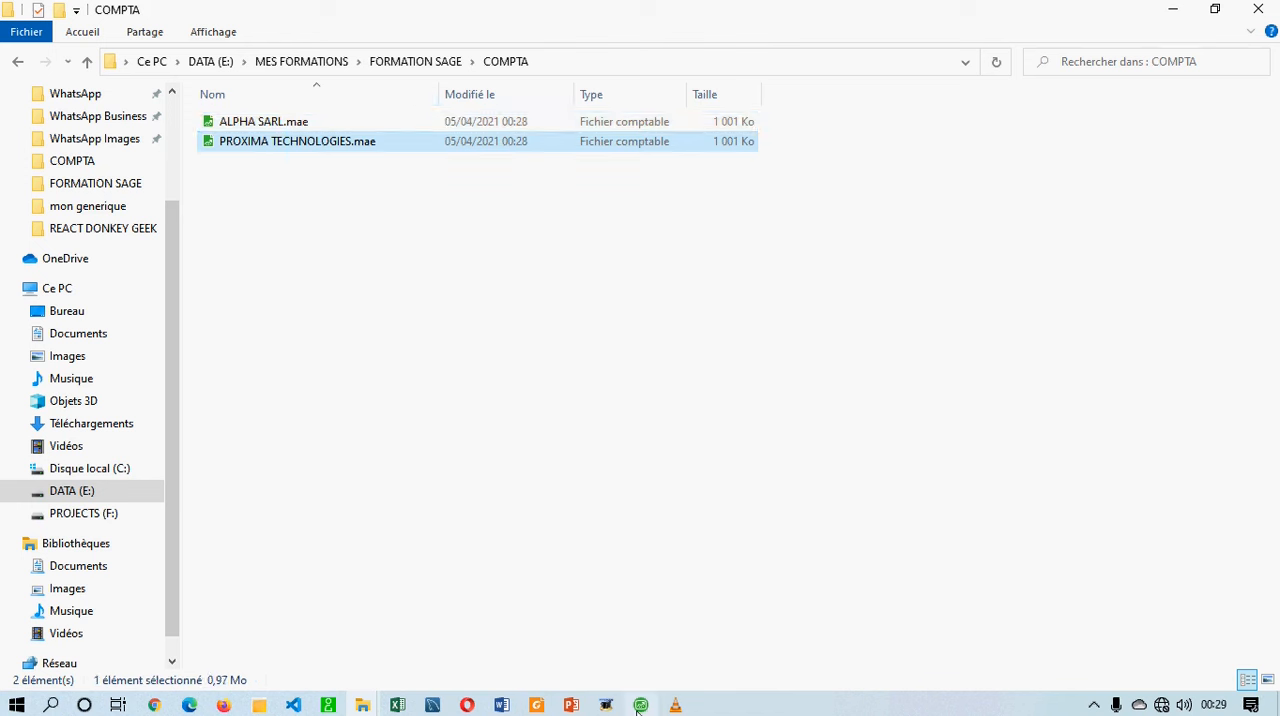
Switch back to Sage 100 Comptabilité, dismiss the company identification and company parameters, and close the ALPHA SARL file.
{"action": "mouse_move", "coordinate": [637, 709]}
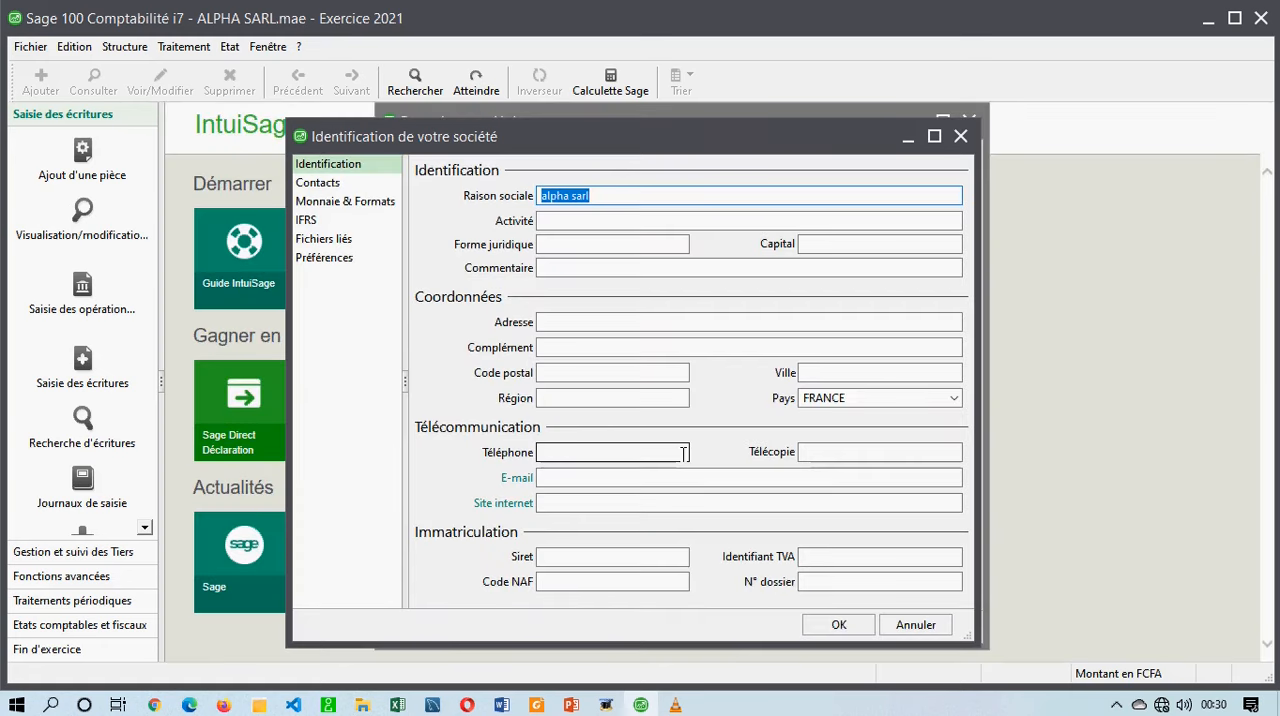
{"action": "left_click", "coordinate": [960, 136]}
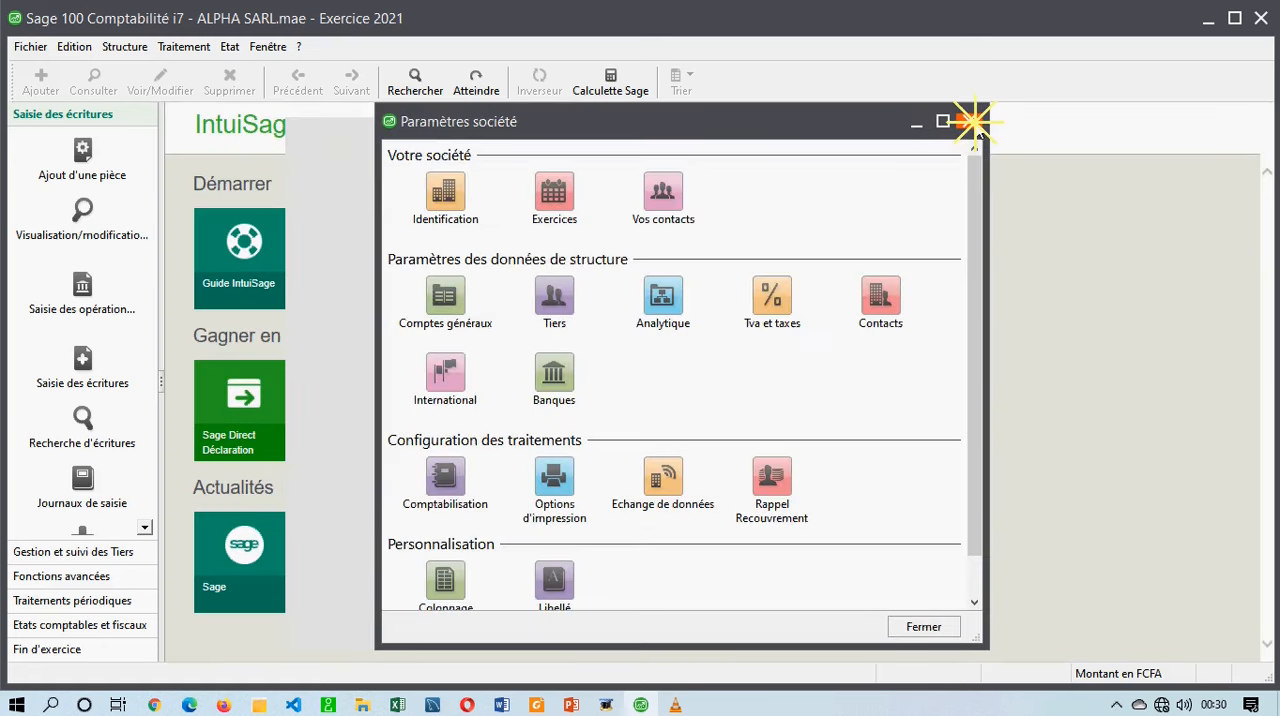
{"action": "left_click", "coordinate": [968, 120]}
{"action": "left_click", "coordinate": [30, 46]}
{"action": "left_click", "coordinate": [30, 134]}
Open the PROXIMA TECHNOLOGIES accounting file and confirm the administrator access authorisation without entering a password.
{"action": "left_click", "coordinate": [33, 45]}
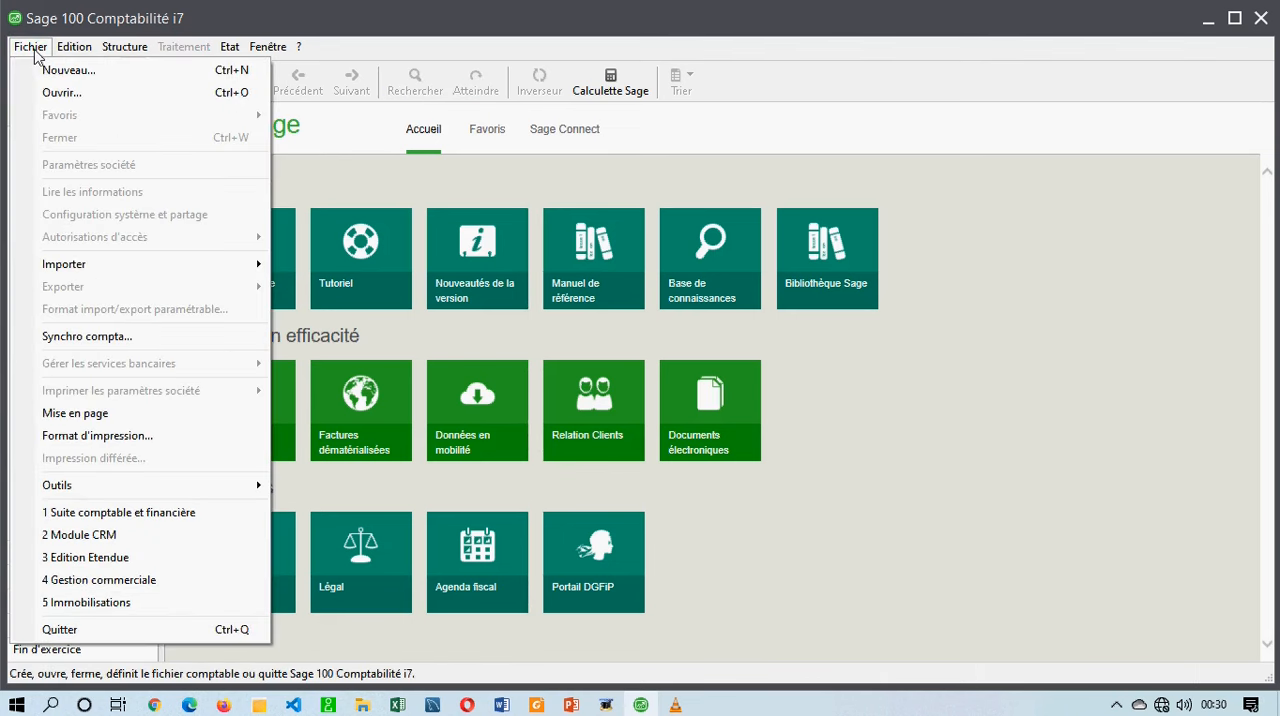
{"action": "left_click", "coordinate": [67, 90]}
{"action": "double_click", "coordinate": [205, 145]}
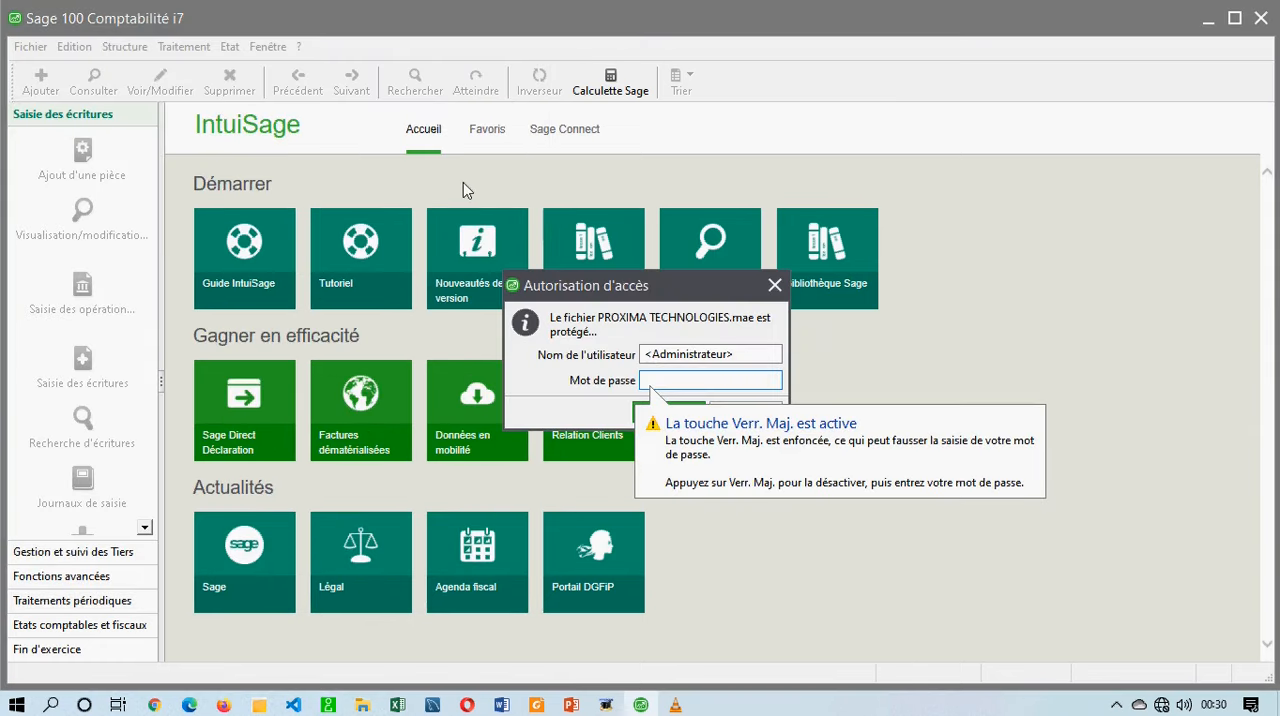
{"action": "left_click_drag", "start_coordinate": [611, 283], "coordinate": [491, 198]}
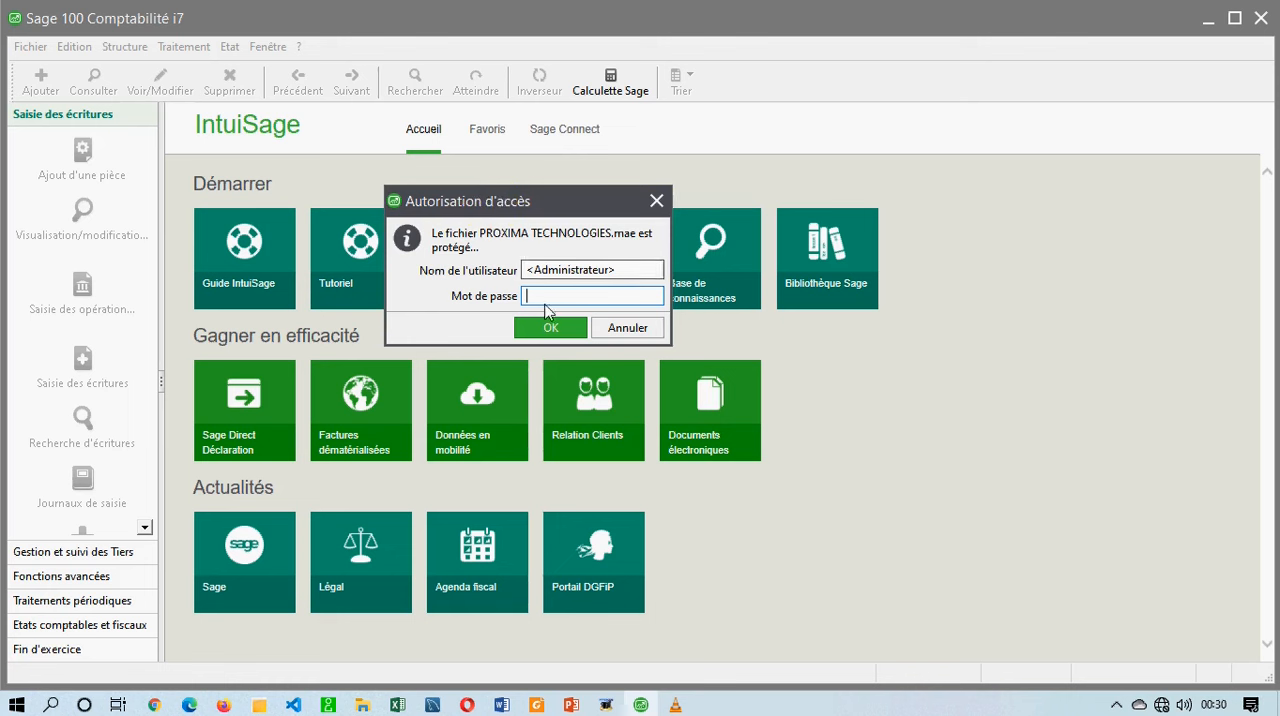
{"action": "left_click", "coordinate": [549, 327]}
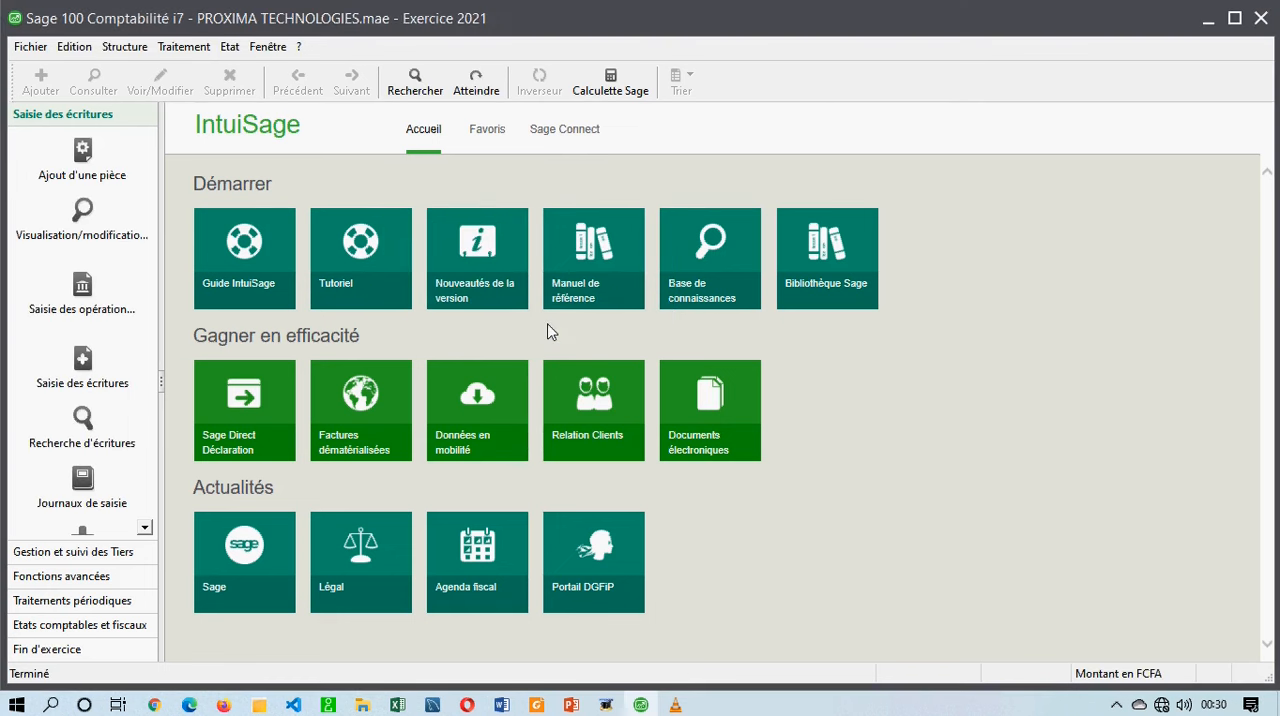